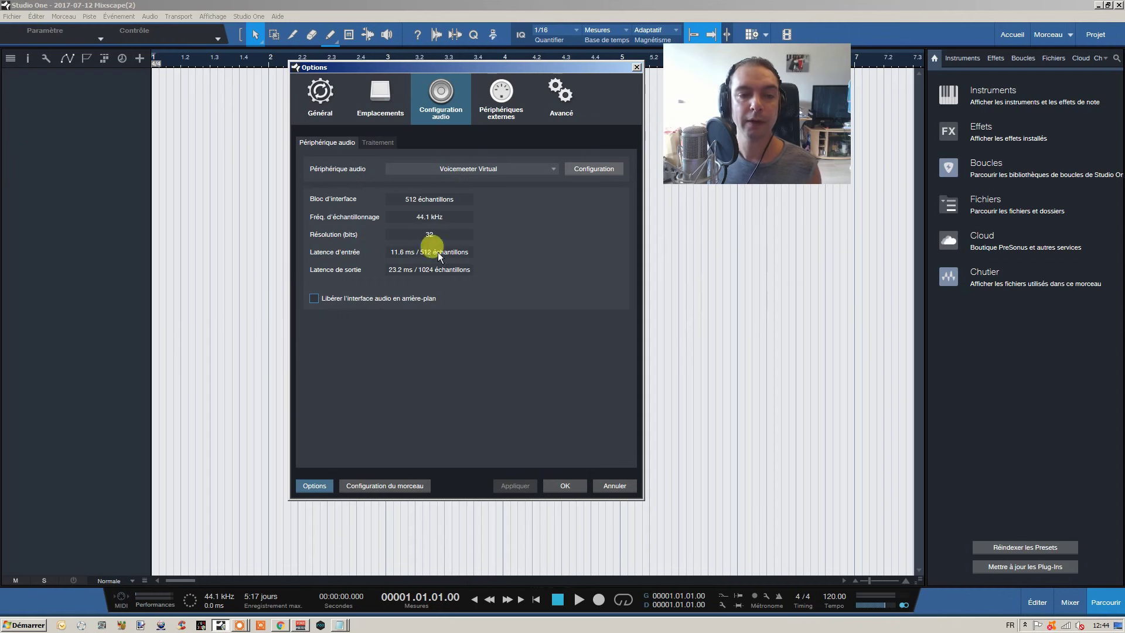
# Step: Review the external devices, then the song's general settings such as sample rate, resolution and song end
pyautogui.click(502, 112)
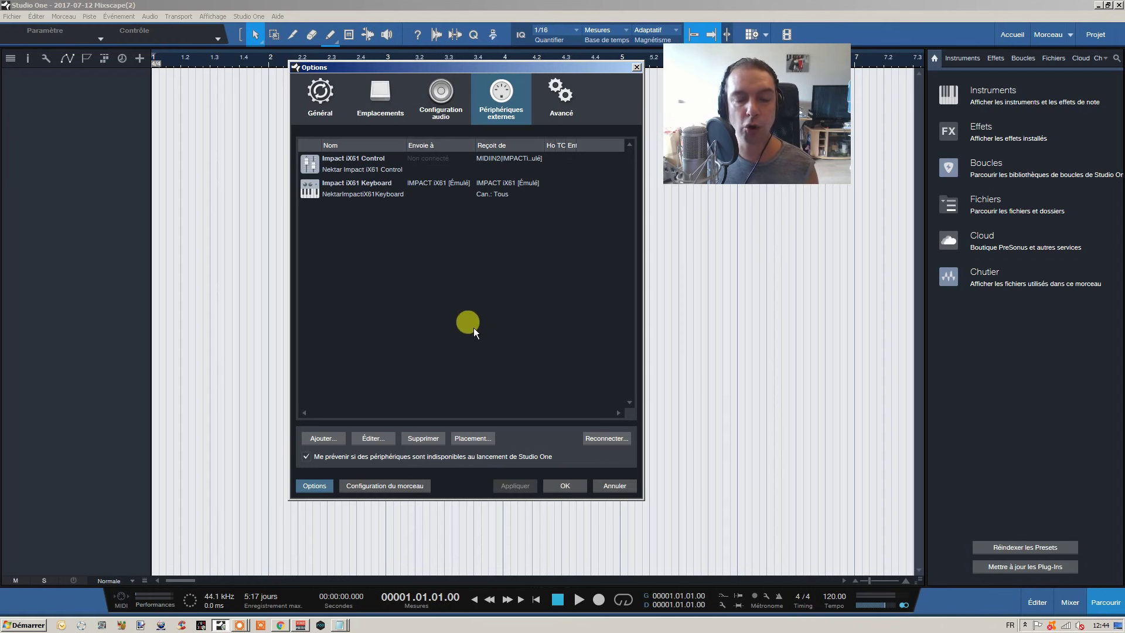
pyautogui.click(394, 486)
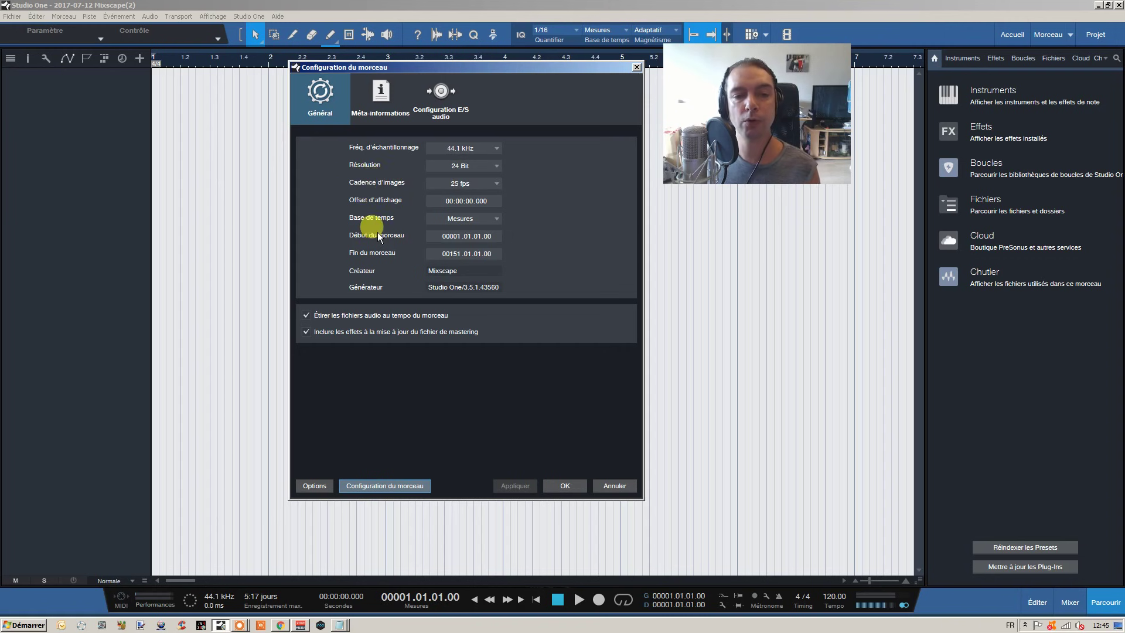
pyautogui.click(459, 149)
pyautogui.click(453, 149)
pyautogui.click(449, 165)
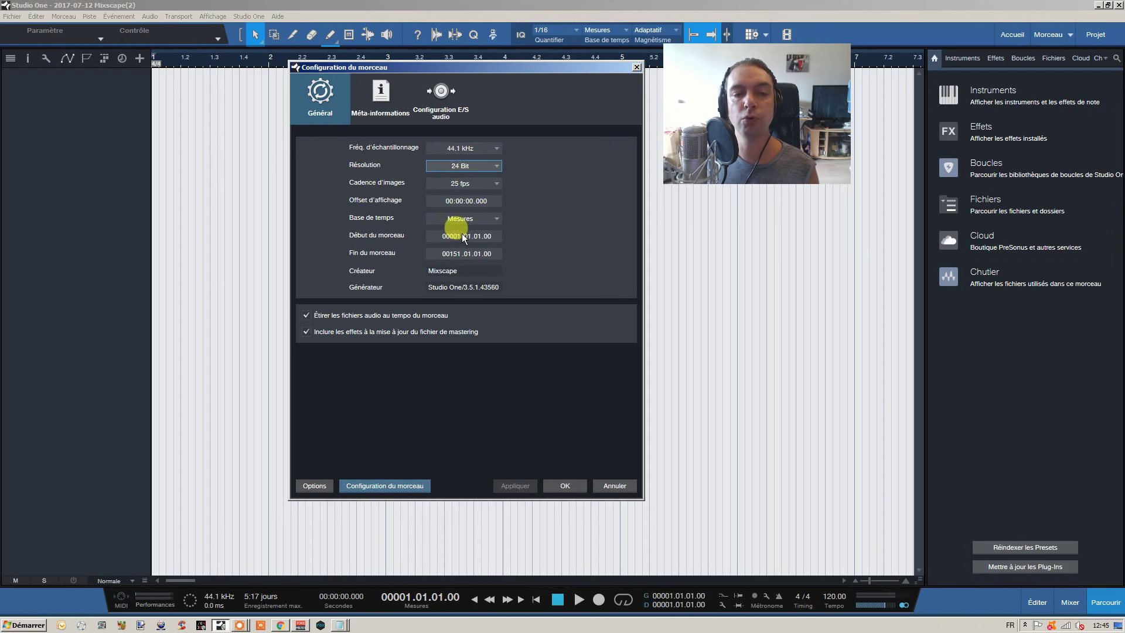
pyautogui.click(467, 252)
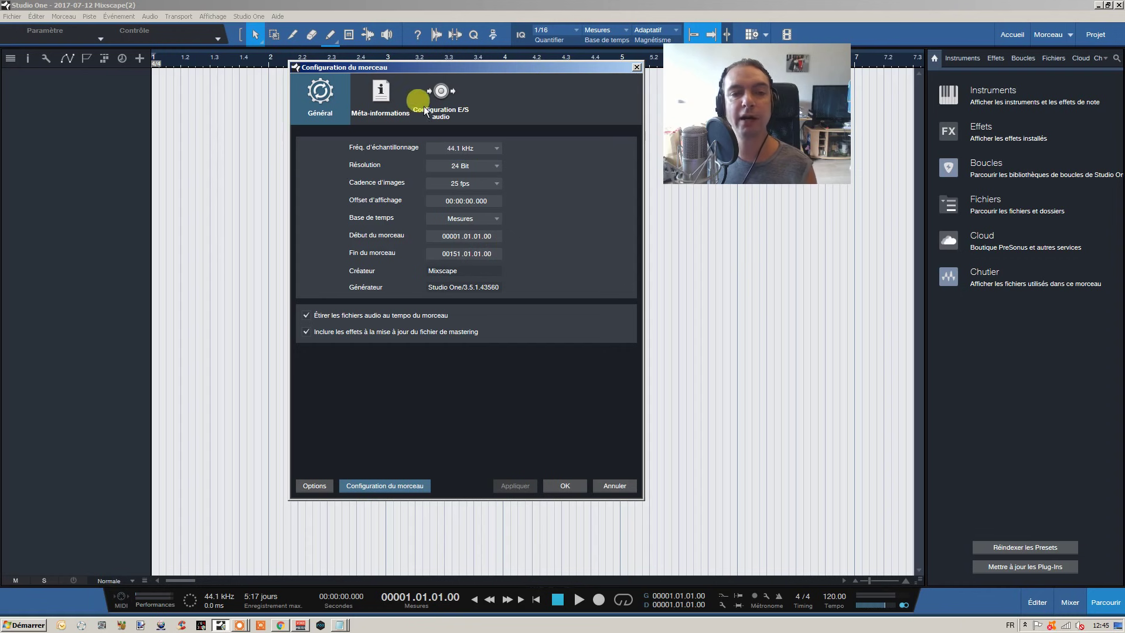
# Step: Review the song's audio input and output routing, and close the setup dialog
pyautogui.click(445, 104)
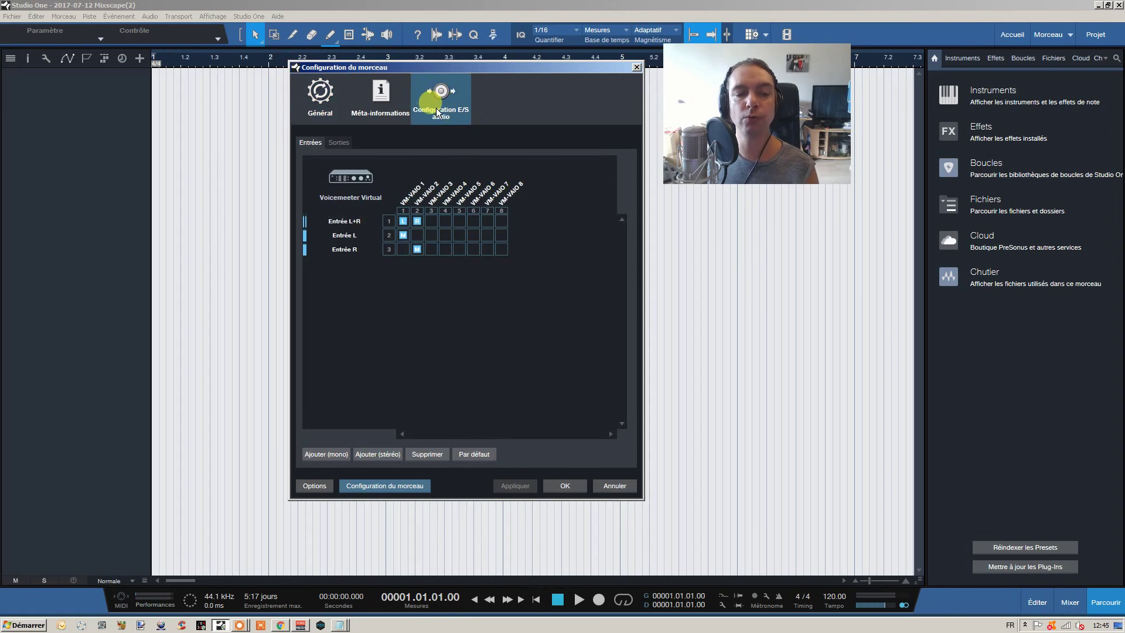
pyautogui.click(340, 142)
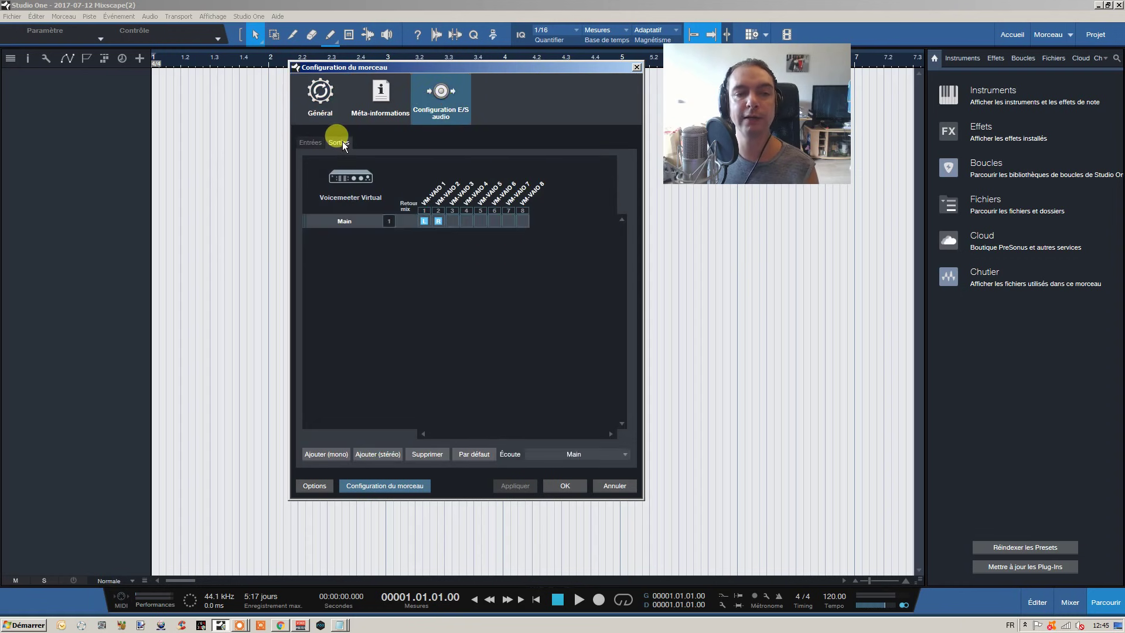
pyautogui.click(312, 142)
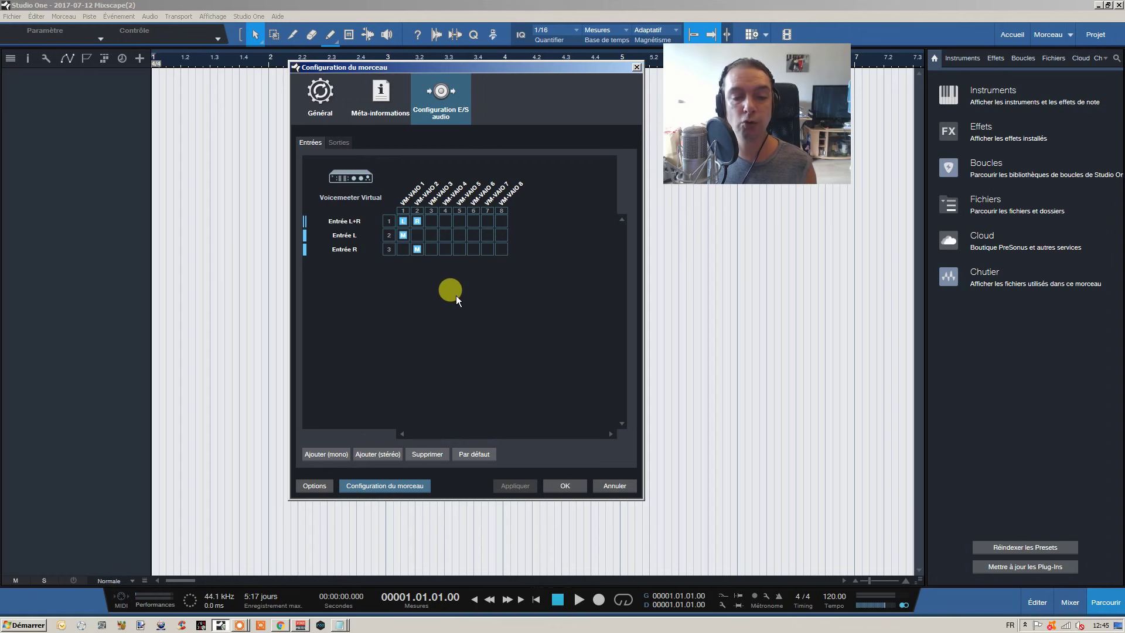
pyautogui.click(565, 485)
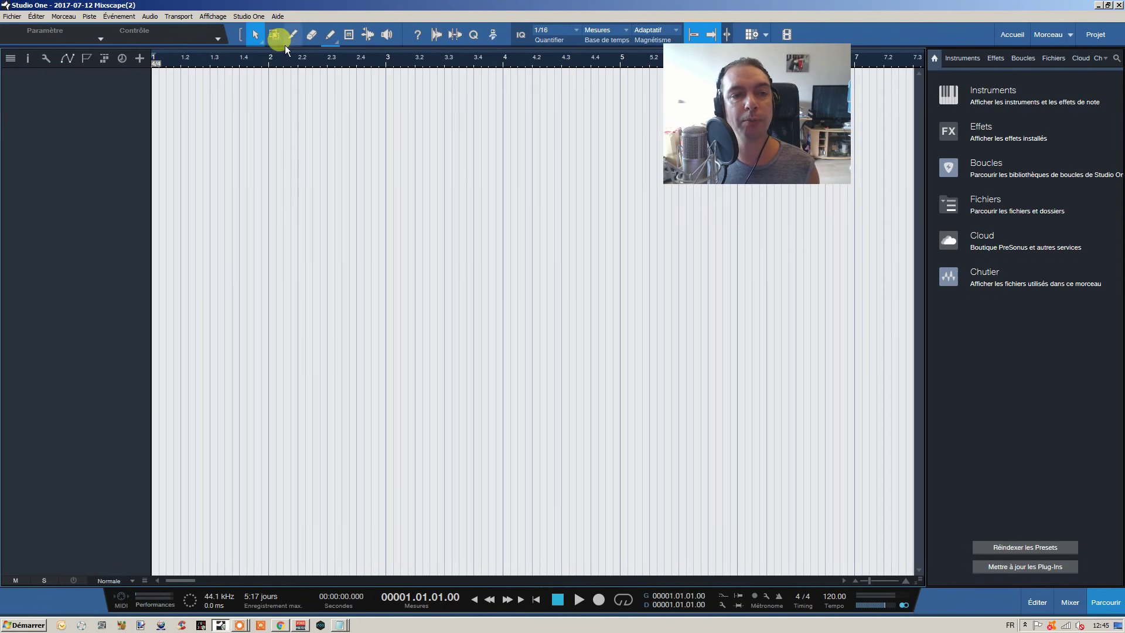
# Step: Look through the Pencil tool's shape options and try out the Cutter tool
pyautogui.click(334, 44)
pyautogui.click(335, 43)
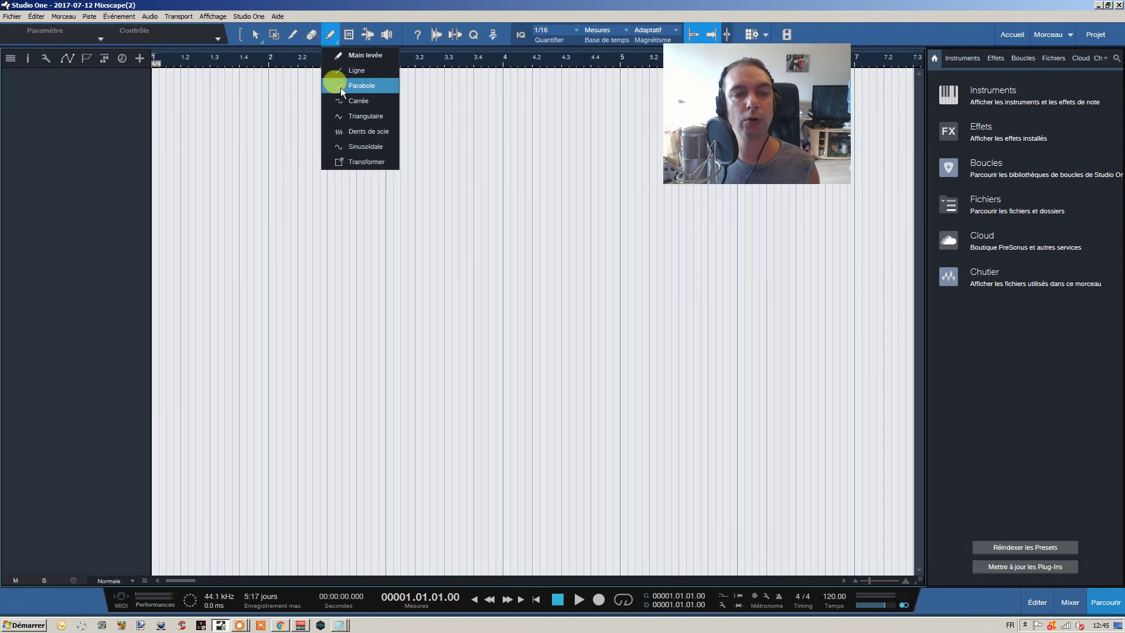
pyautogui.click(392, 100)
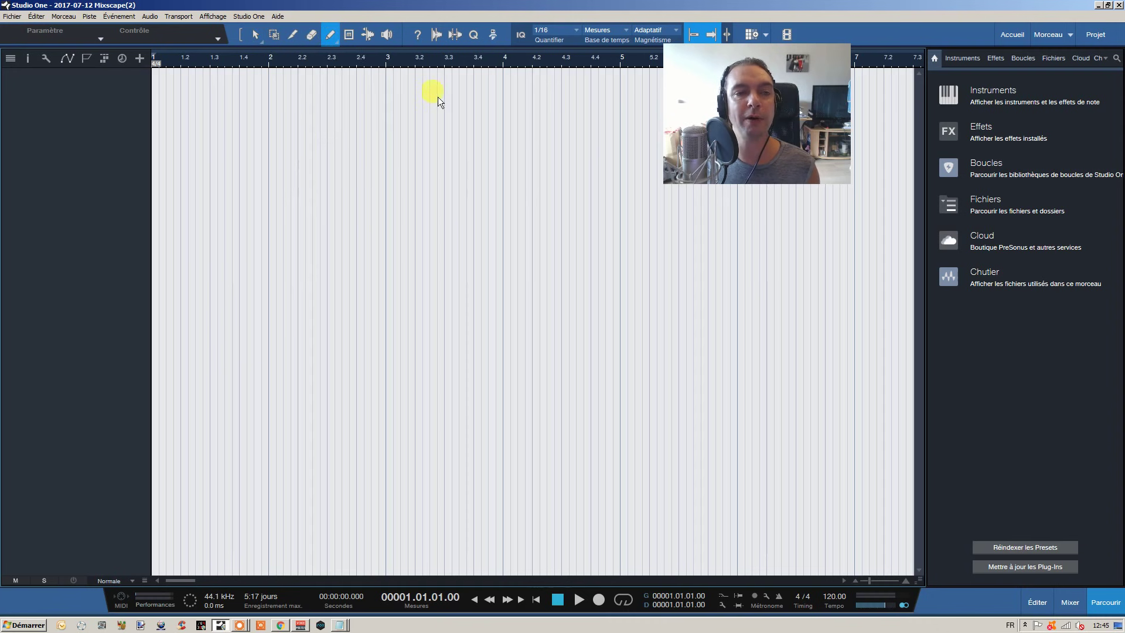
pyautogui.click(288, 34)
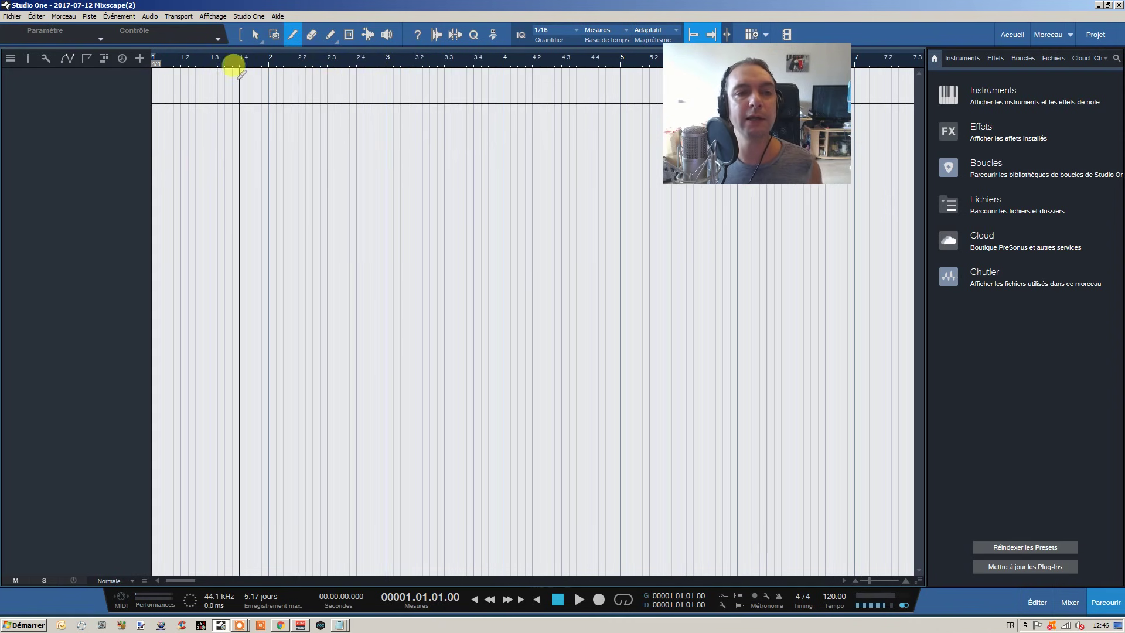
# Step: Select a range from about bar 2.2 to bar 3.4 with the Range tool, then clear it with the Arrow tool
pyautogui.click(274, 35)
pyautogui.moveTo(291, 104); pyautogui.dragTo(487, 242)
pyautogui.rightClick(333, 272)
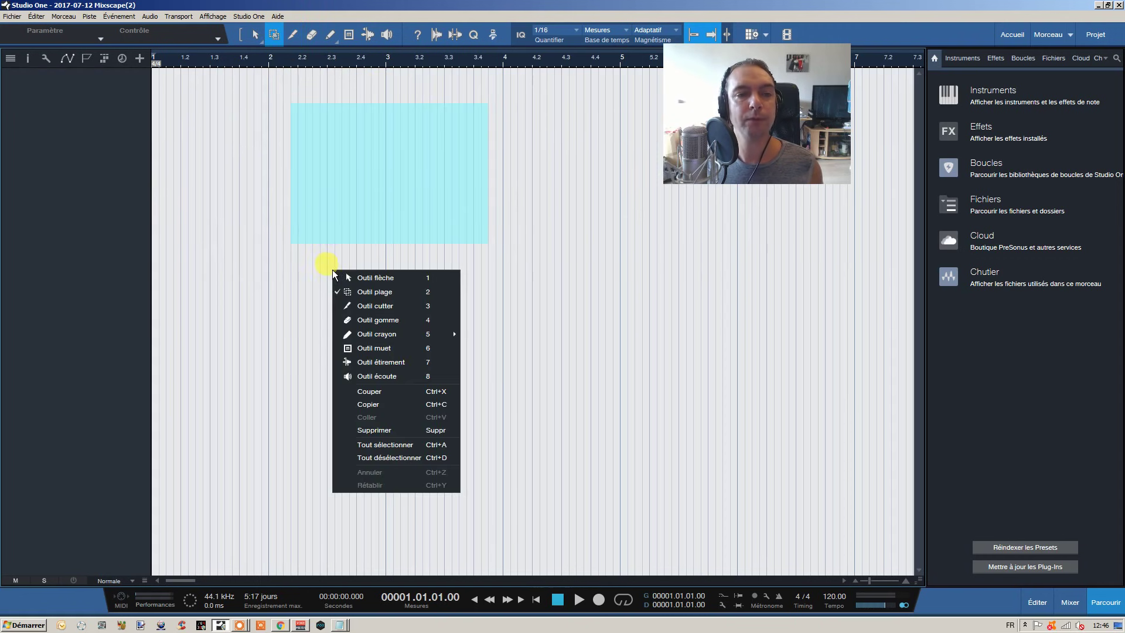
pyautogui.click(256, 34)
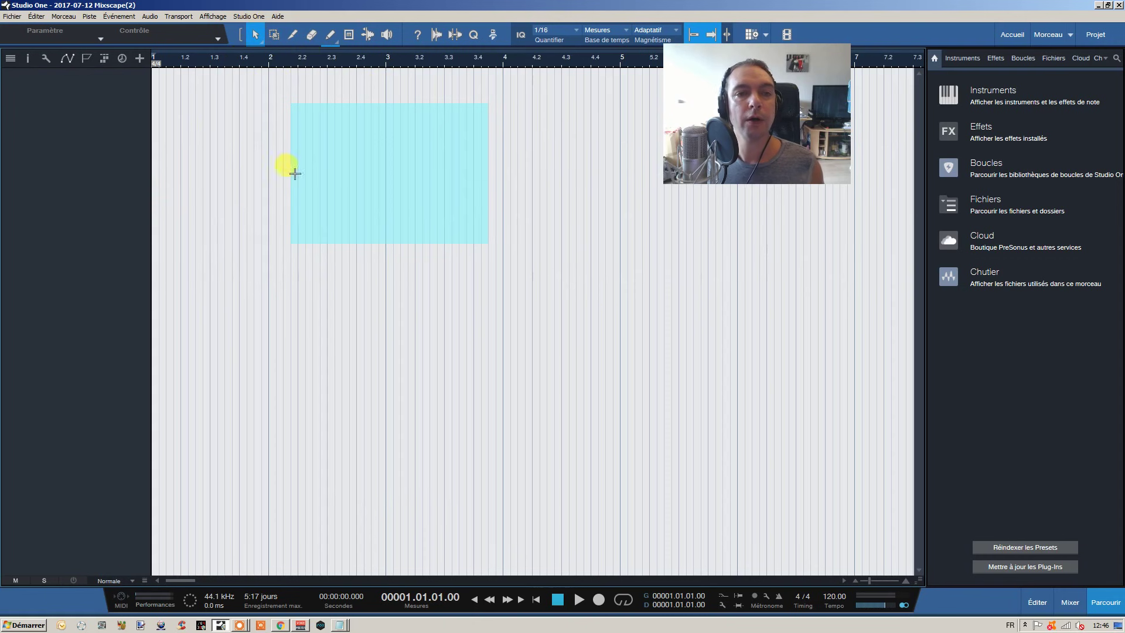
pyautogui.click(348, 34)
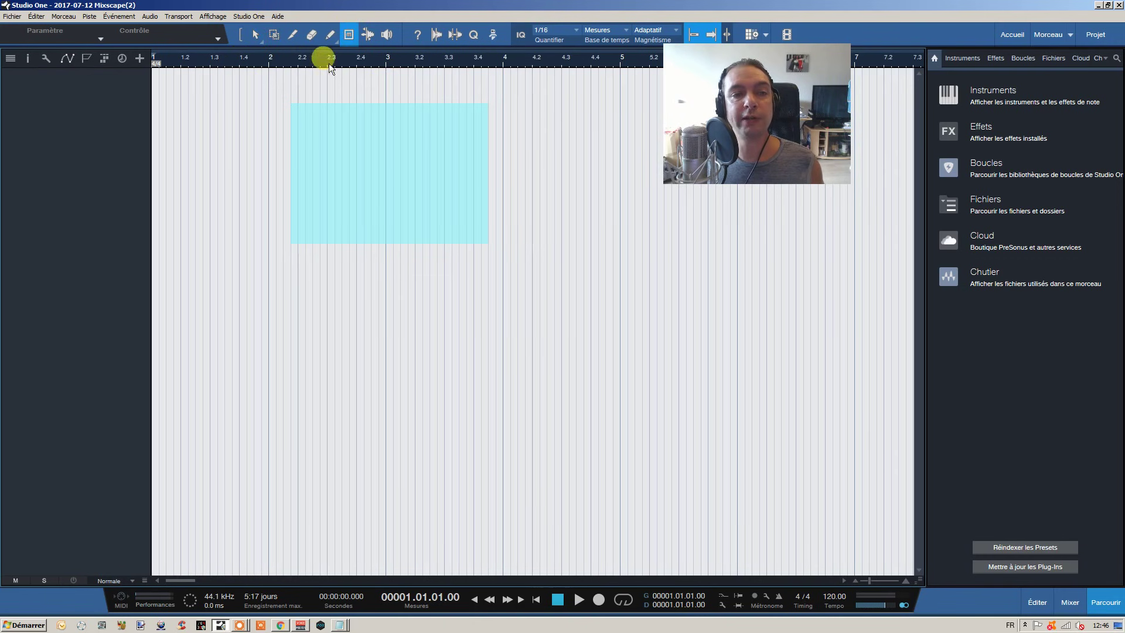
pyautogui.click(255, 34)
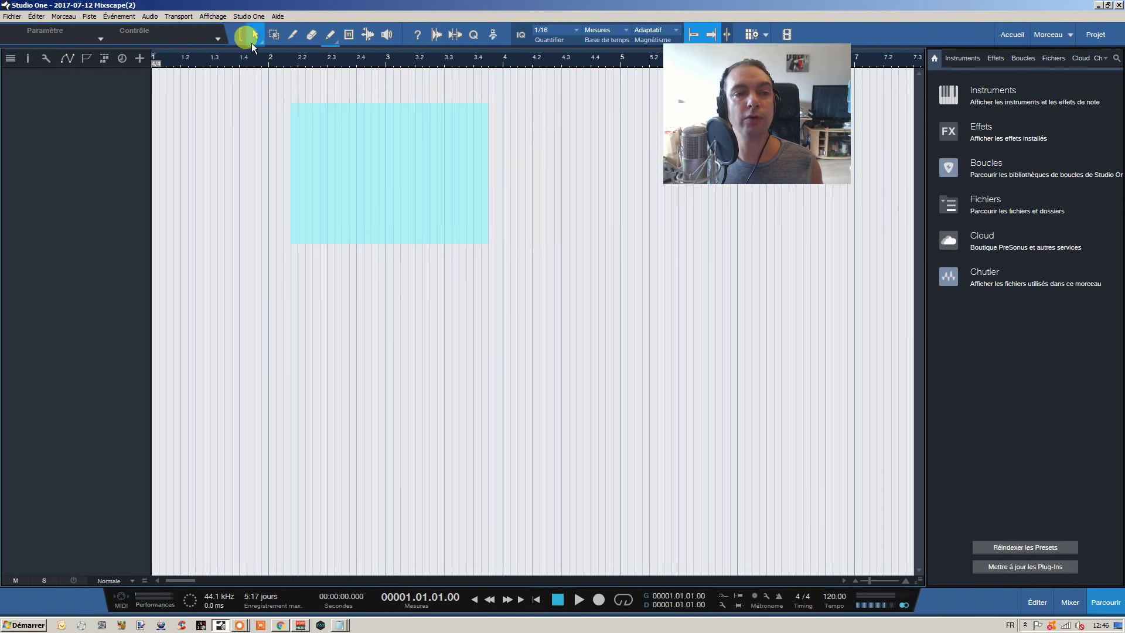
pyautogui.click(261, 131)
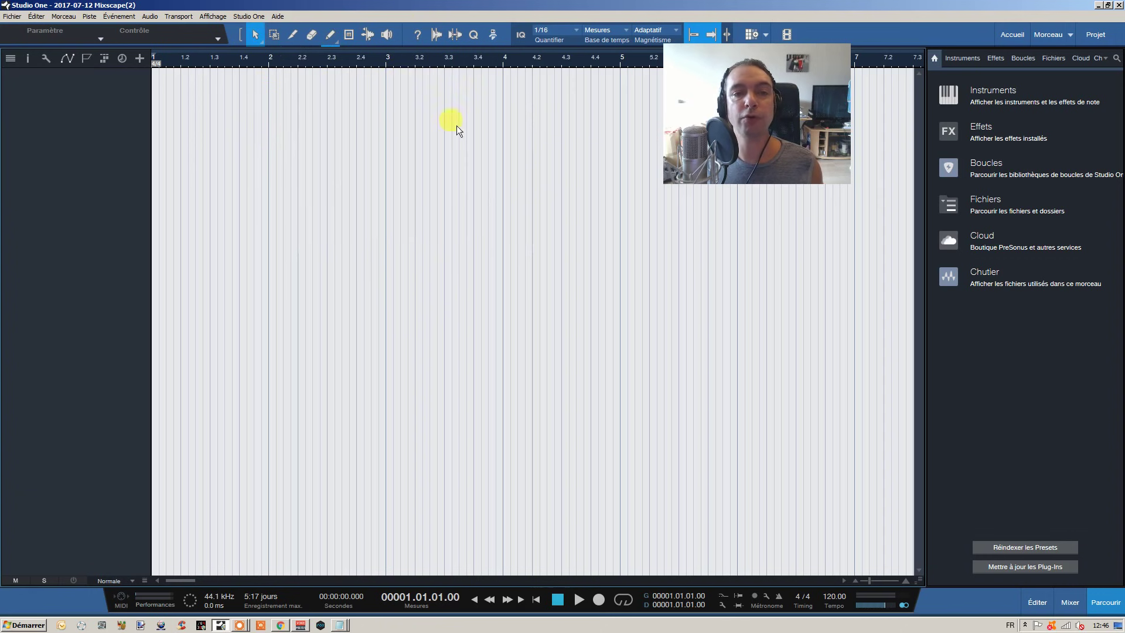
# Step: Review the audio bend, strip silence, quantize and macro options, then display the help info bar
pyautogui.click(439, 34)
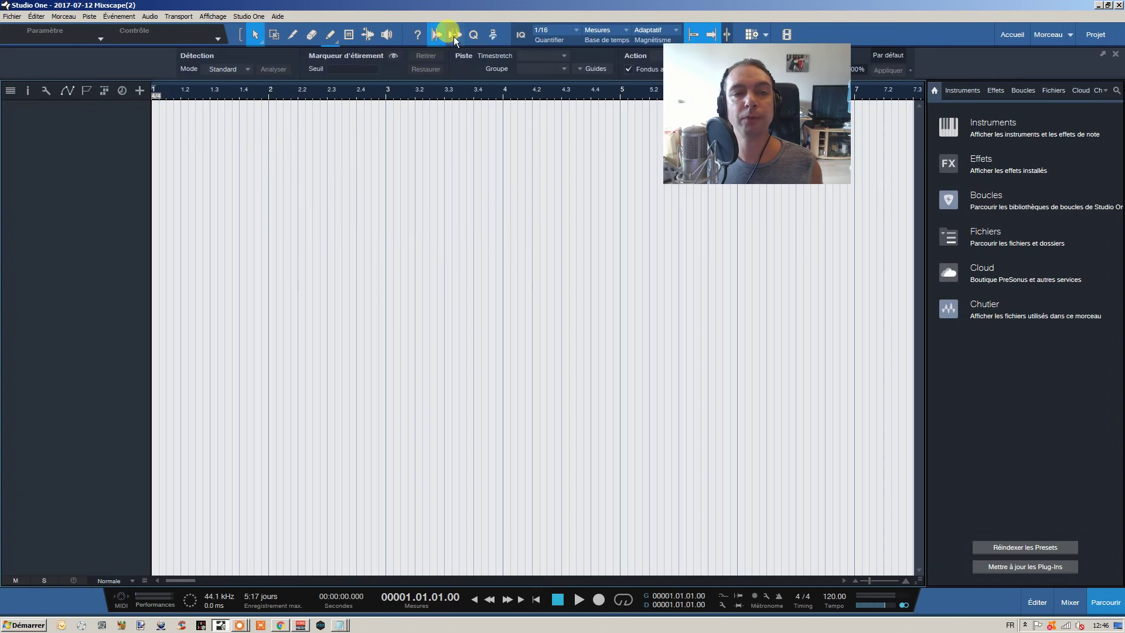
pyautogui.click(453, 36)
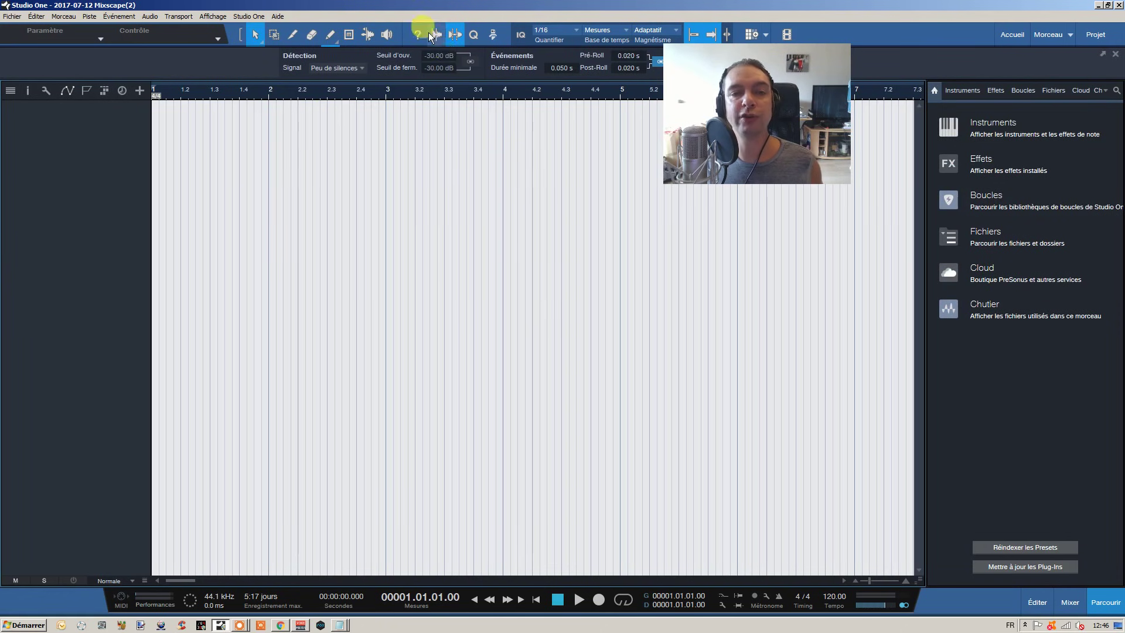
pyautogui.click(472, 35)
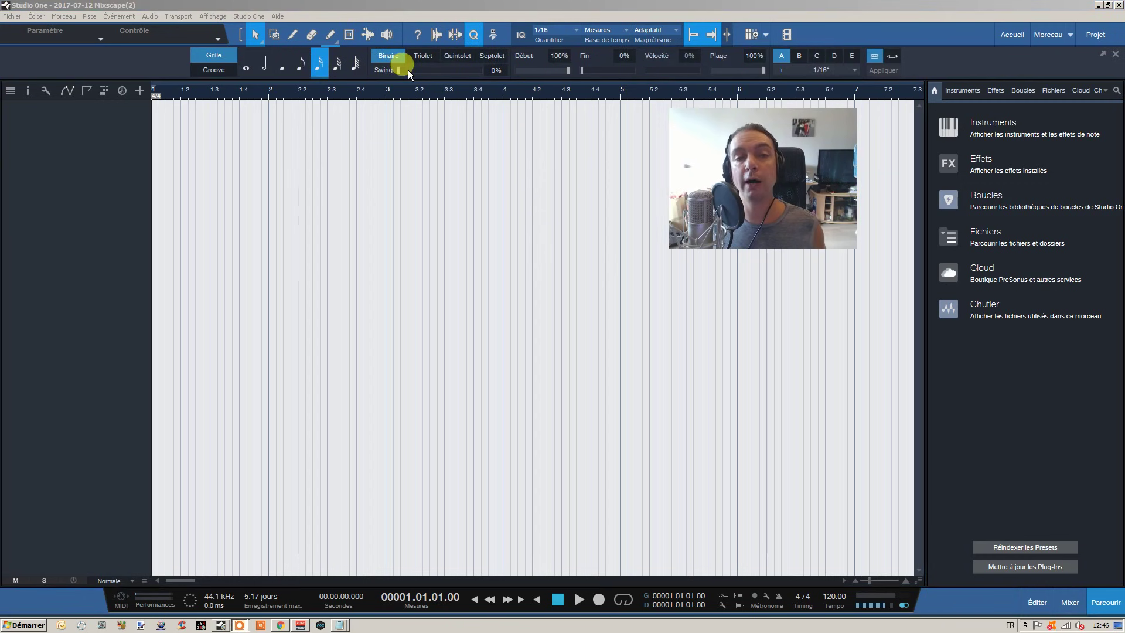
pyautogui.click(494, 34)
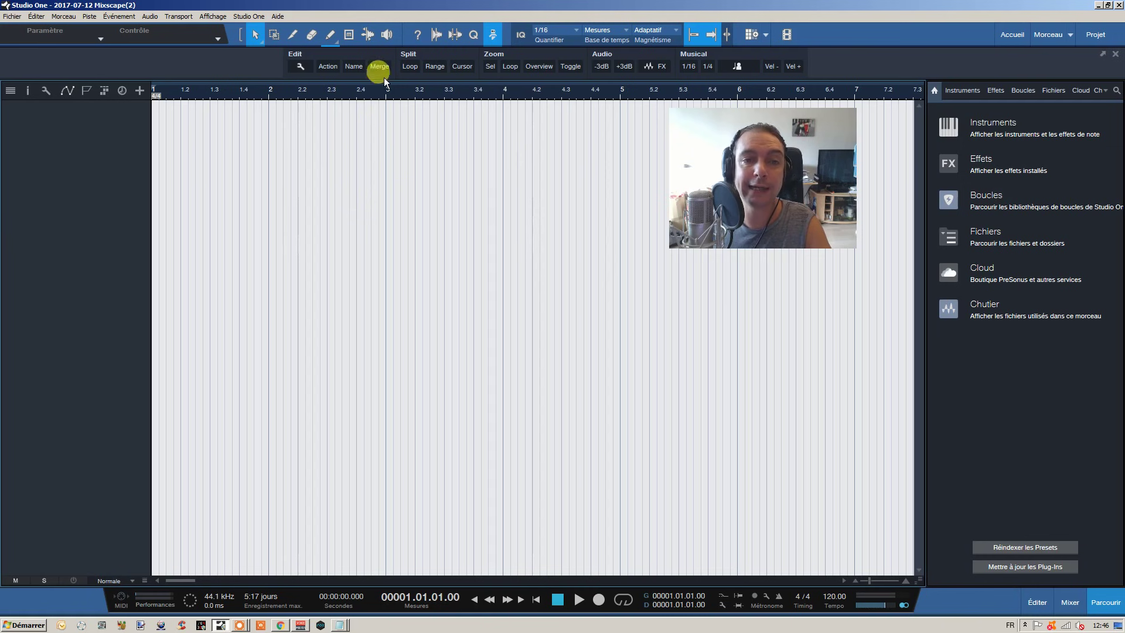
pyautogui.click(493, 35)
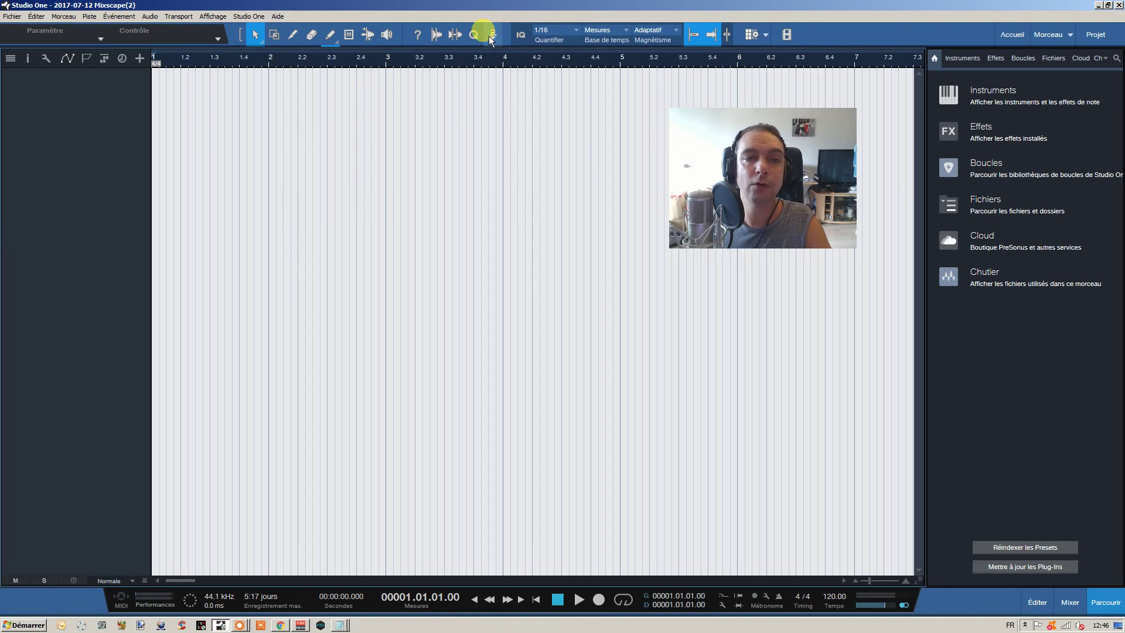
pyautogui.click(420, 35)
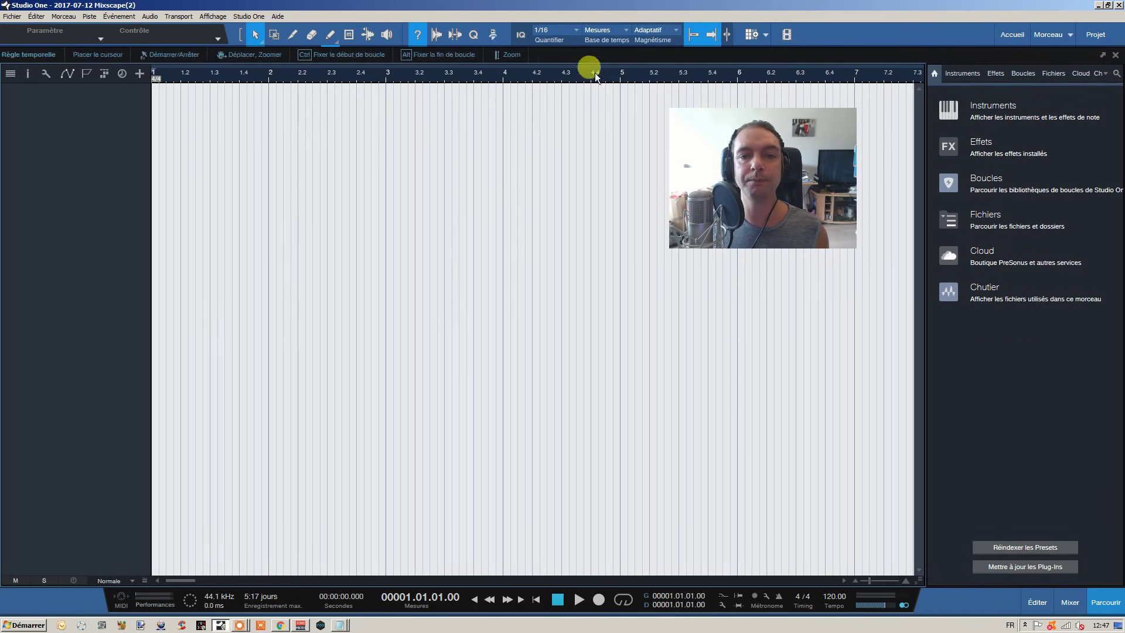
# Step: Look through the quantize values and timebase options, leaving the timebase on Mesures
pyautogui.click(553, 32)
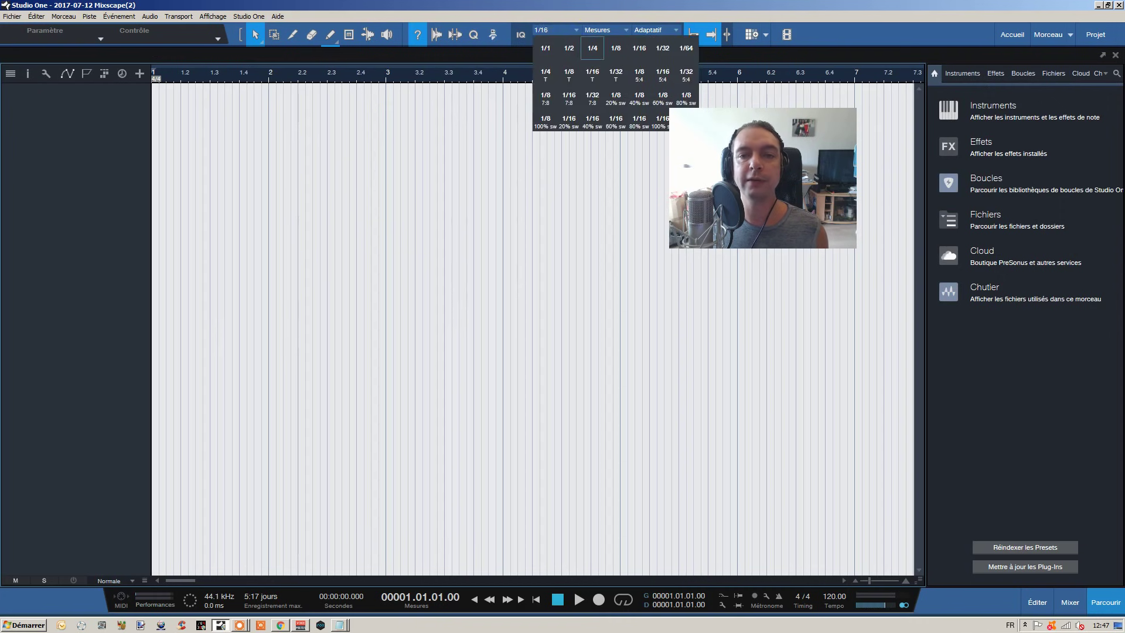
pyautogui.click(609, 31)
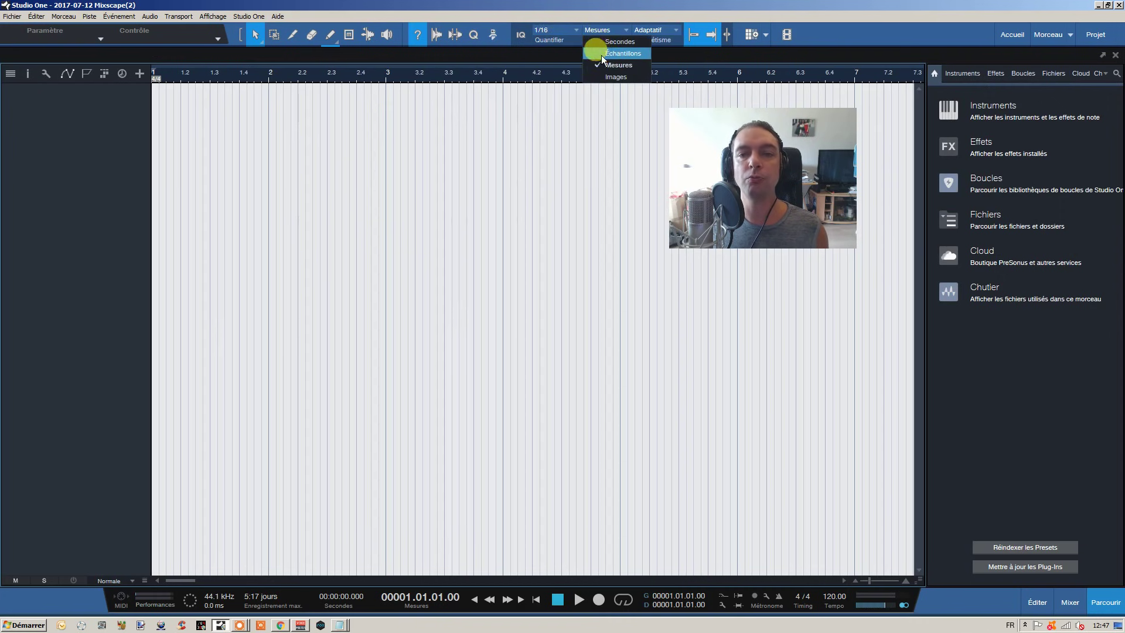
pyautogui.click(613, 13)
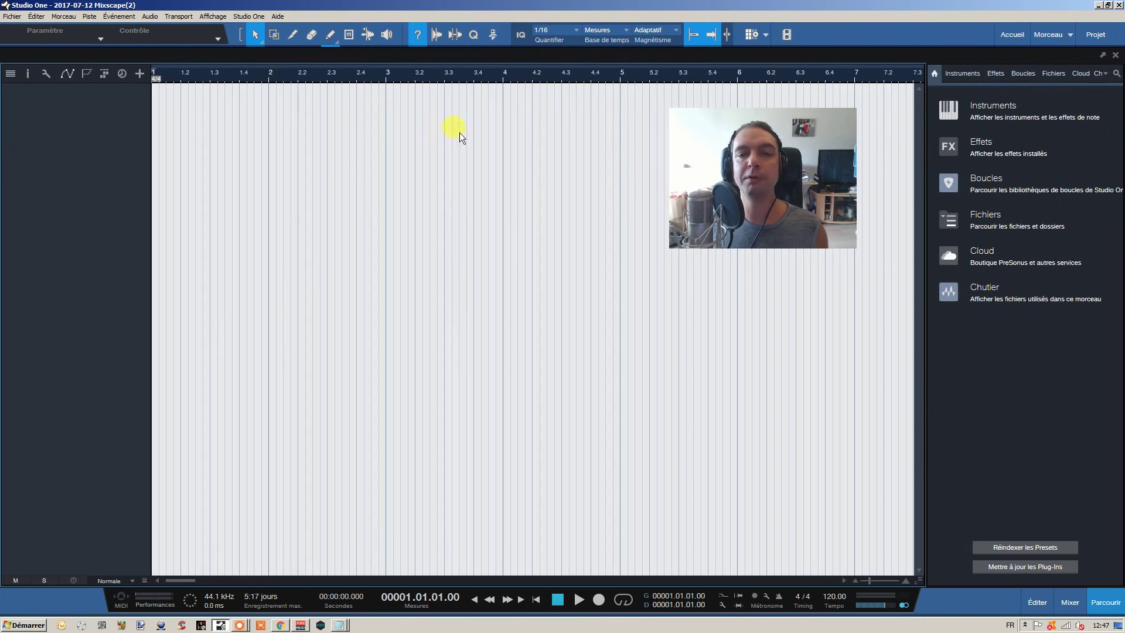
pyautogui.click(606, 29)
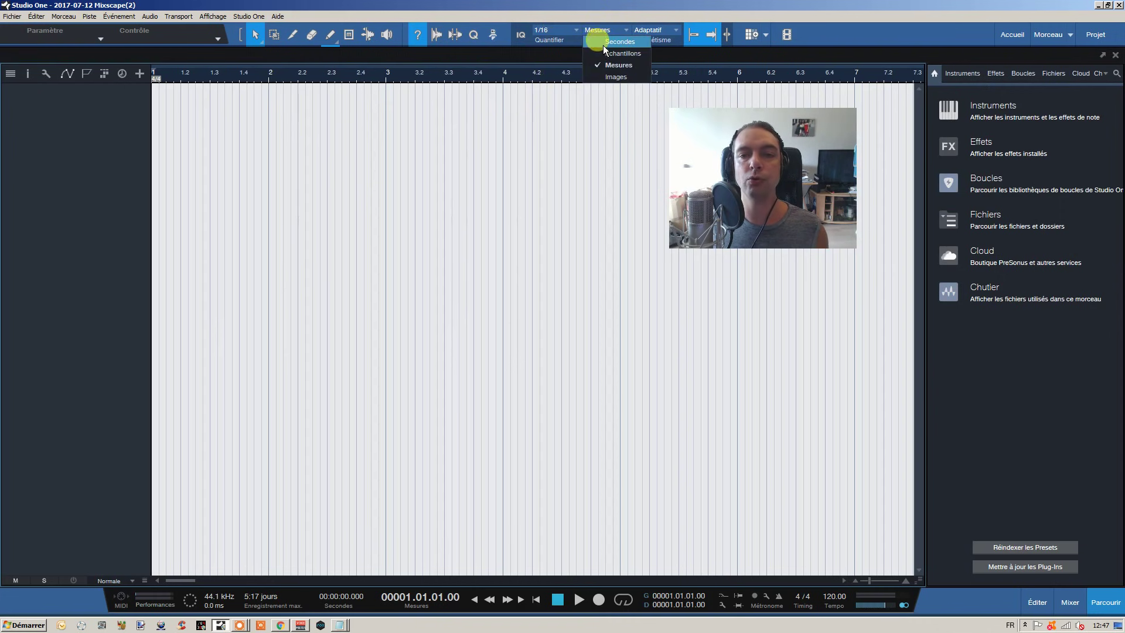
pyautogui.click(604, 52)
pyautogui.click(610, 30)
pyautogui.click(614, 73)
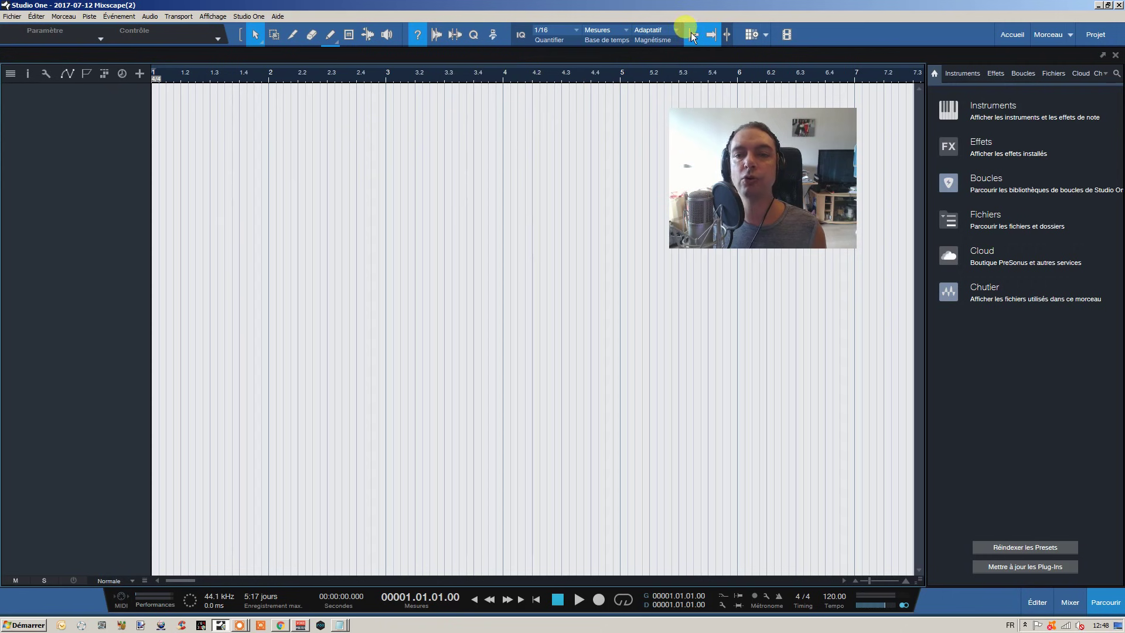
# Step: Place the playback cursor with snapping on at bars 5 and 4, then at beats 4.2 and 4.3
pyautogui.click(621, 76)
pyautogui.click(502, 76)
pyautogui.click(535, 76)
pyautogui.click(561, 77)
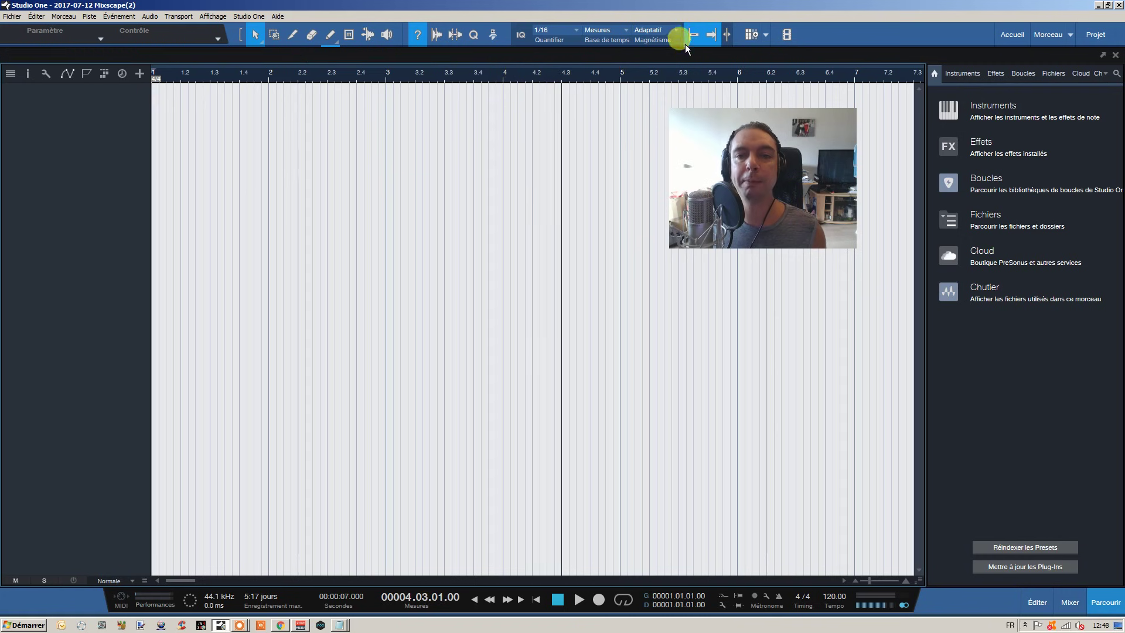
# Step: Place the playback cursor freely just before bar 5 with snapping off, and turn snapping back on
pyautogui.click(607, 69)
pyautogui.doubleClick(603, 73)
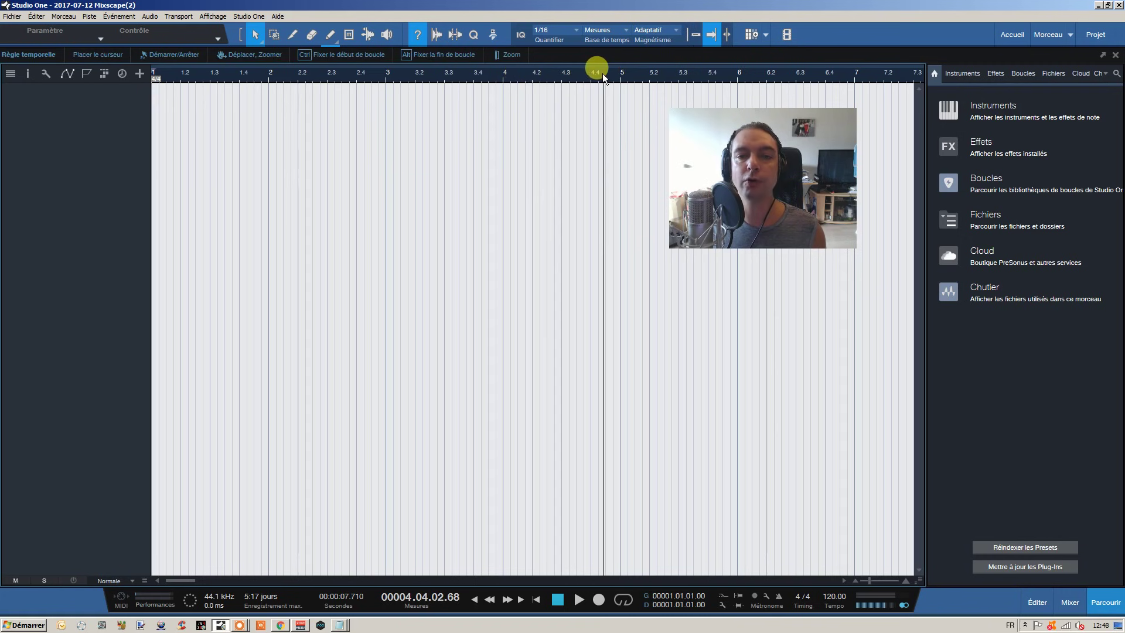
pyautogui.click(598, 71)
pyautogui.click(557, 599)
pyautogui.click(692, 34)
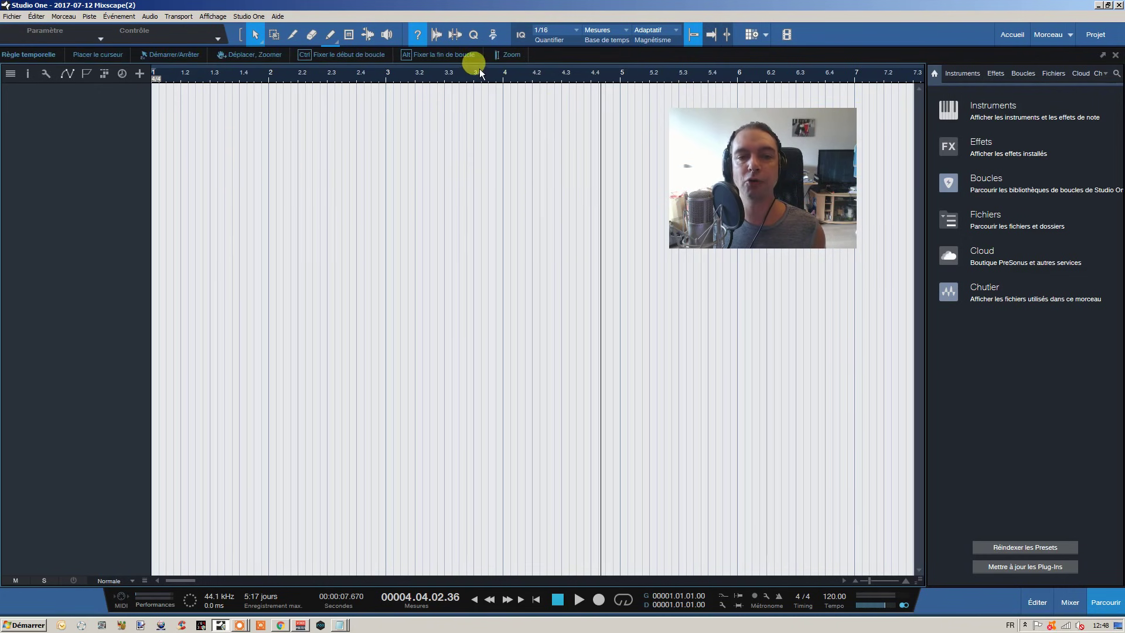
pyautogui.scroll(-3, 514, 70)
pyautogui.moveTo(385, 71); pyautogui.dragTo(377, 45)
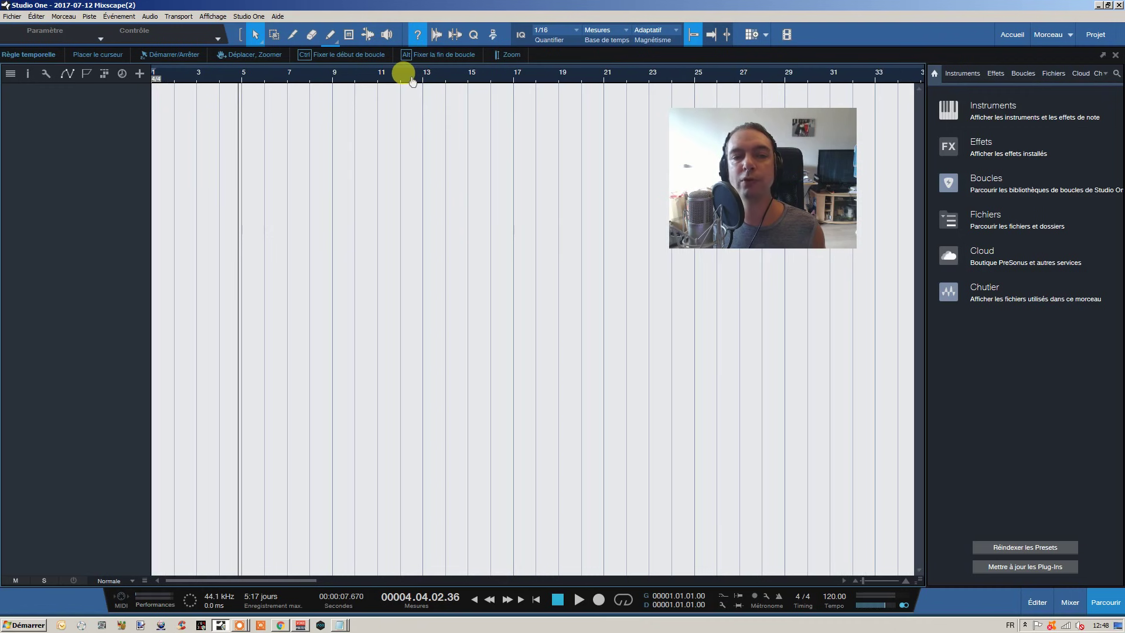
pyautogui.moveTo(414, 81)
pyautogui.mouseDown()
pyautogui.moveTo(409, 141)
pyautogui.moveTo(431, 187)
pyautogui.moveTo(433, 89)
pyautogui.moveTo(412, 88)
pyautogui.moveTo(424, 158)
pyautogui.moveTo(442, 103)
pyautogui.moveTo(432, 69)
pyautogui.mouseUp()
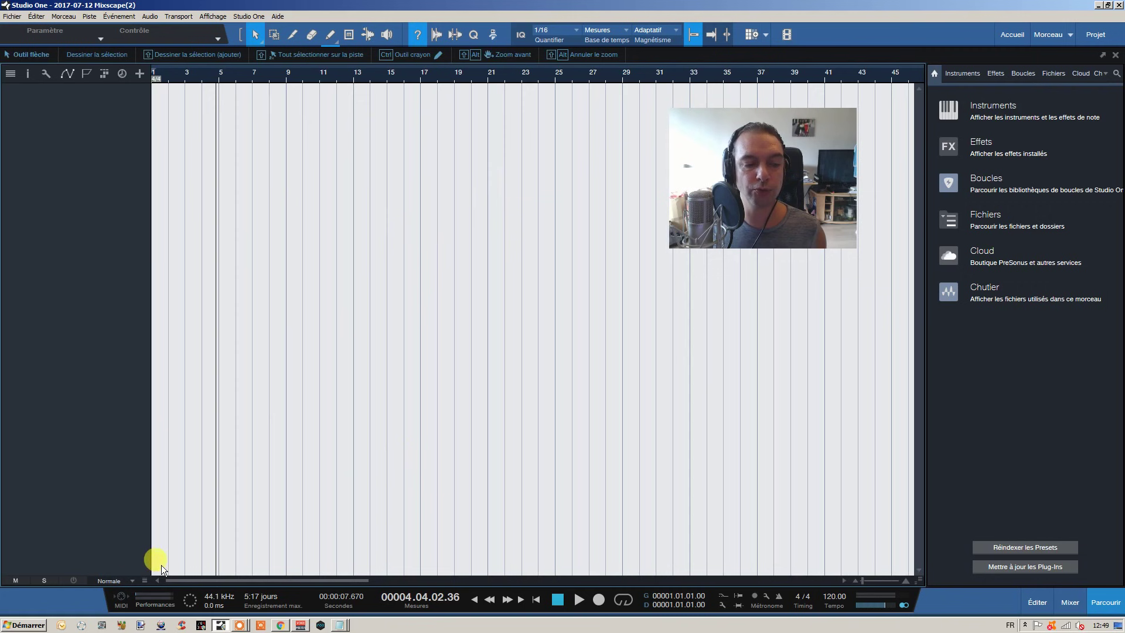
pyautogui.moveTo(143, 553)
pyautogui.mouseDown()
pyautogui.moveTo(148, 497)
pyautogui.moveTo(138, 564)
pyautogui.mouseUp()
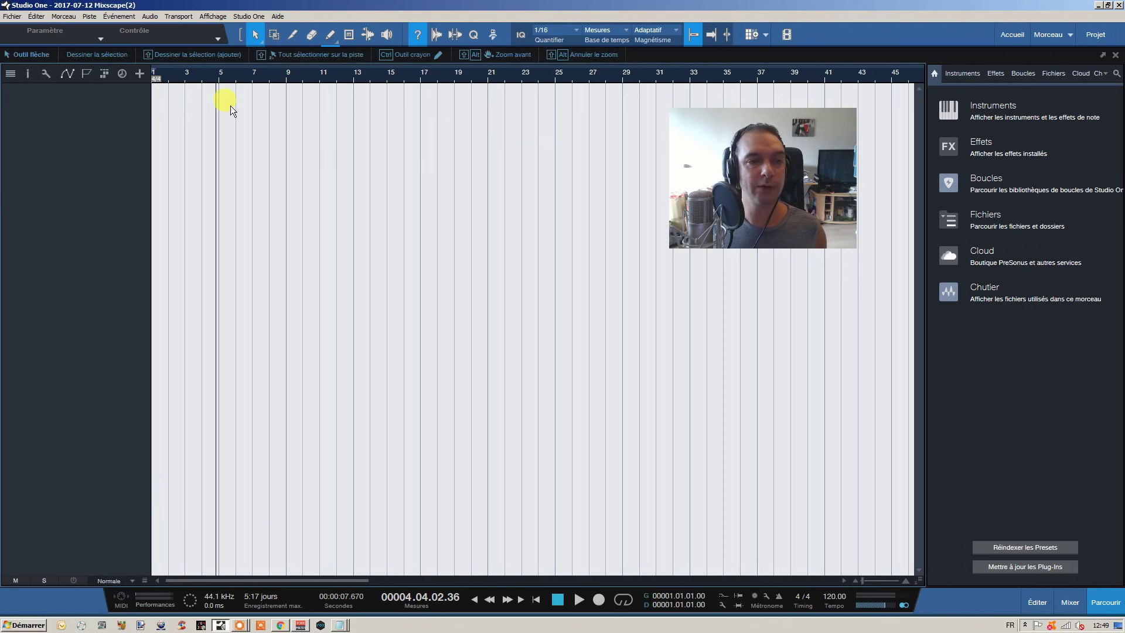
# Step: Add the Nexus.64 instrument to the empty arrangement as a new track and reposition its plug-in window
pyautogui.click(990, 105)
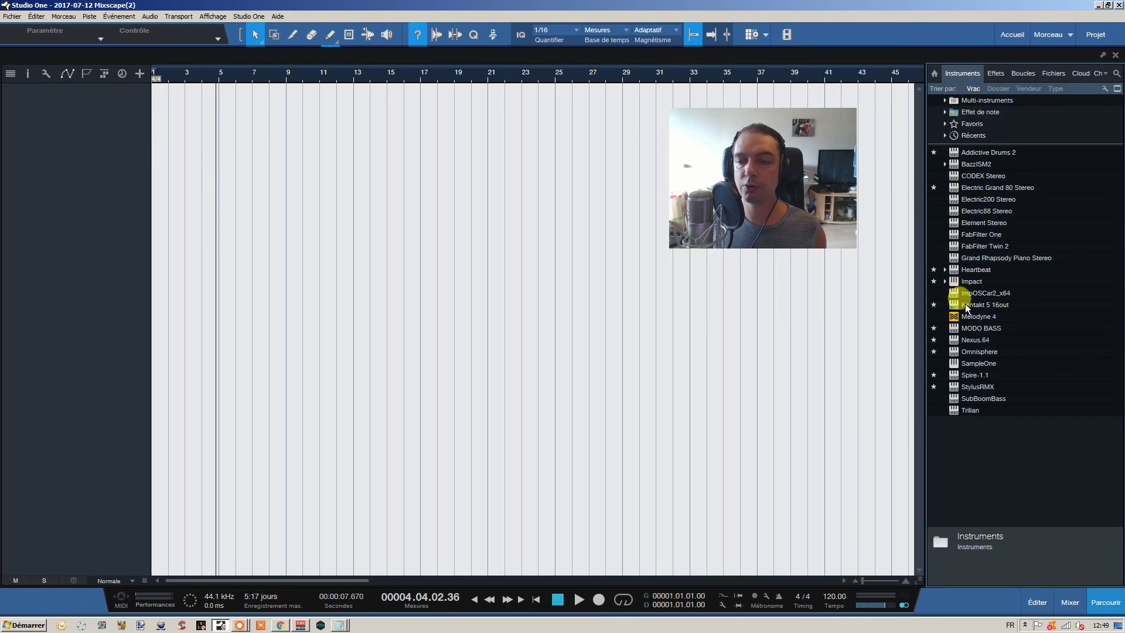
pyautogui.moveTo(967, 339); pyautogui.dragTo(282, 146)
pyautogui.moveTo(413, 137); pyautogui.dragTo(355, 120)
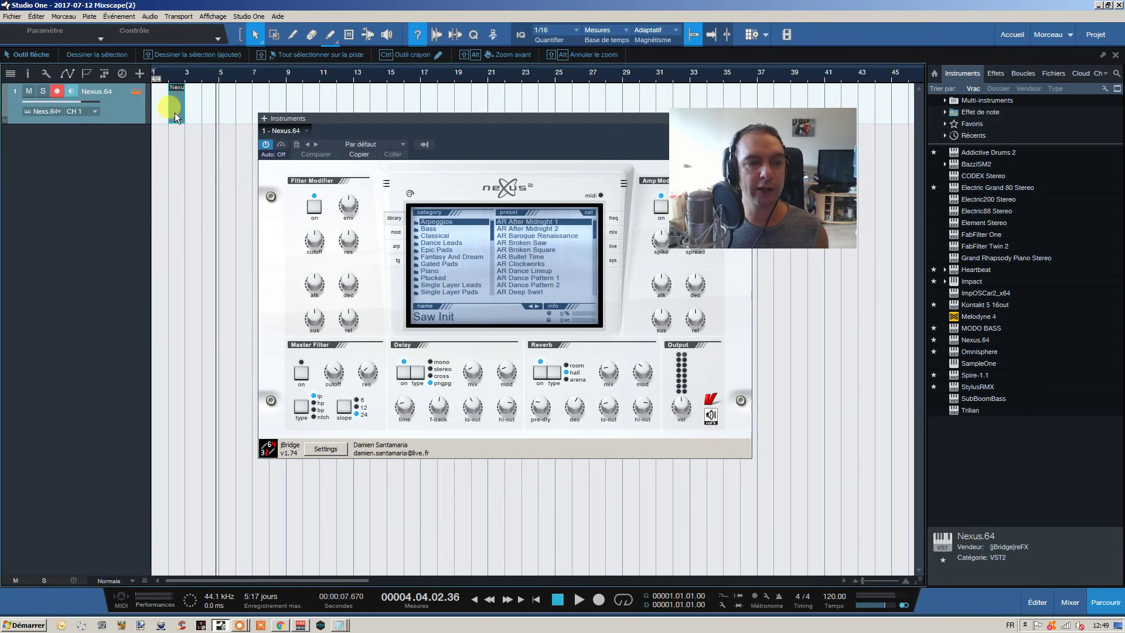
# Step: Draw an instrument part from bar 1 to bar 7 on the Nexus.64 track and set the loop end at bar 7
pyautogui.moveTo(175, 112)
pyautogui.mouseDown()
pyautogui.moveTo(264, 111)
pyautogui.moveTo(191, 107)
pyautogui.mouseUp()
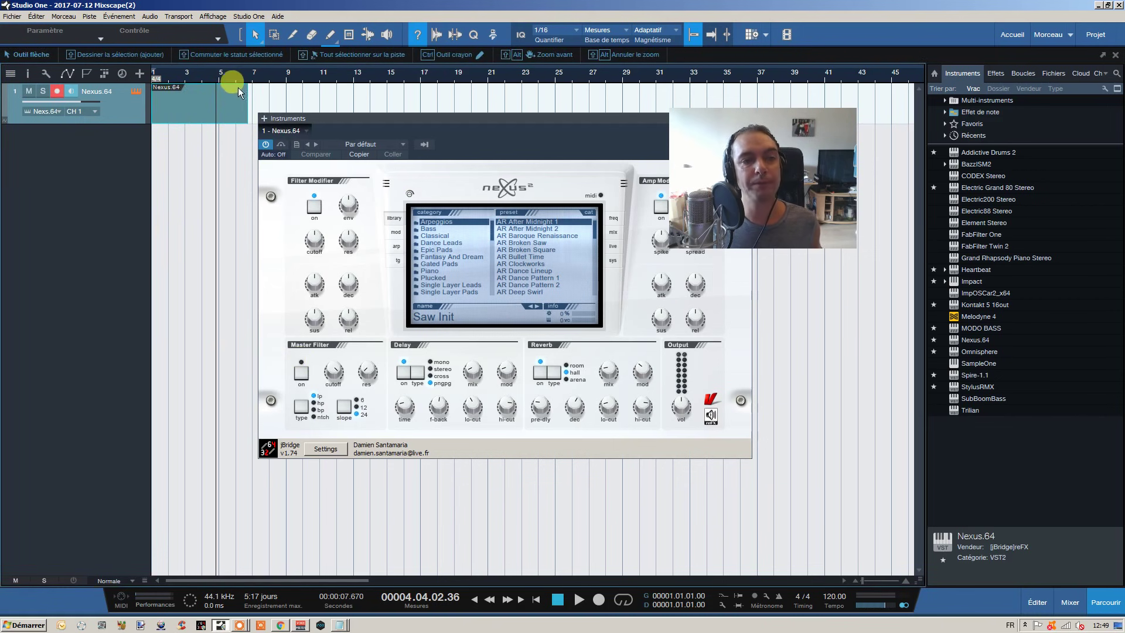
pyautogui.keyDown('alt'); pyautogui.click(254, 80); pyautogui.keyUp('alt')
pyautogui.click(221, 105)
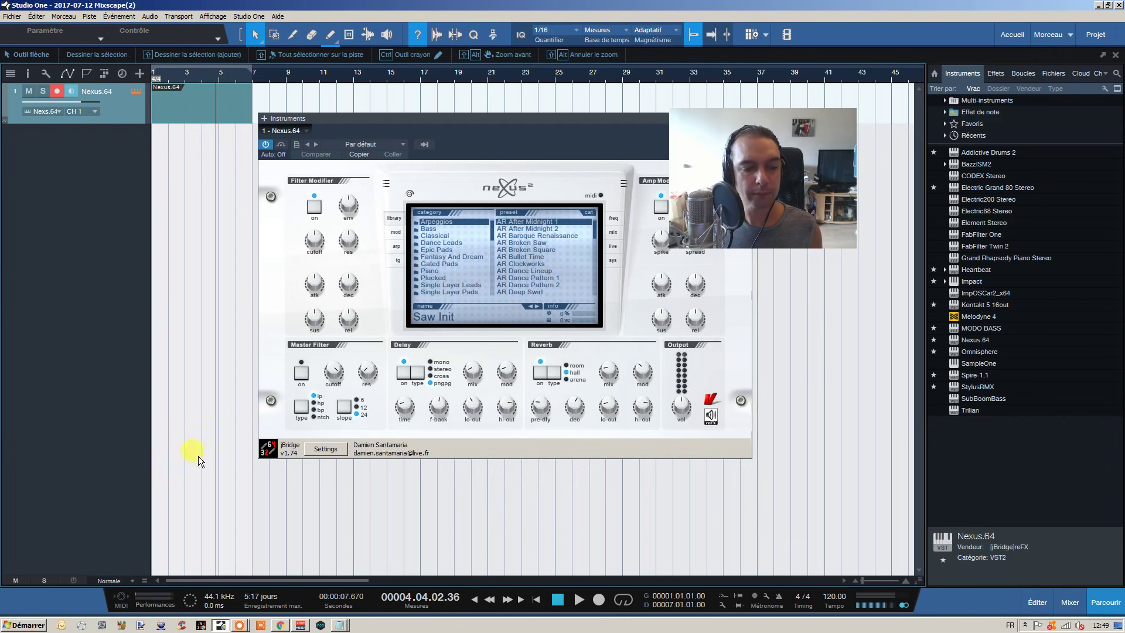
# Step: Set the track height to Moyenne, and move the Nexus.64 plug-in window aside and close it
pyautogui.moveTo(142, 553)
pyautogui.mouseDown()
pyautogui.moveTo(157, 490)
pyautogui.moveTo(138, 567)
pyautogui.mouseUp()
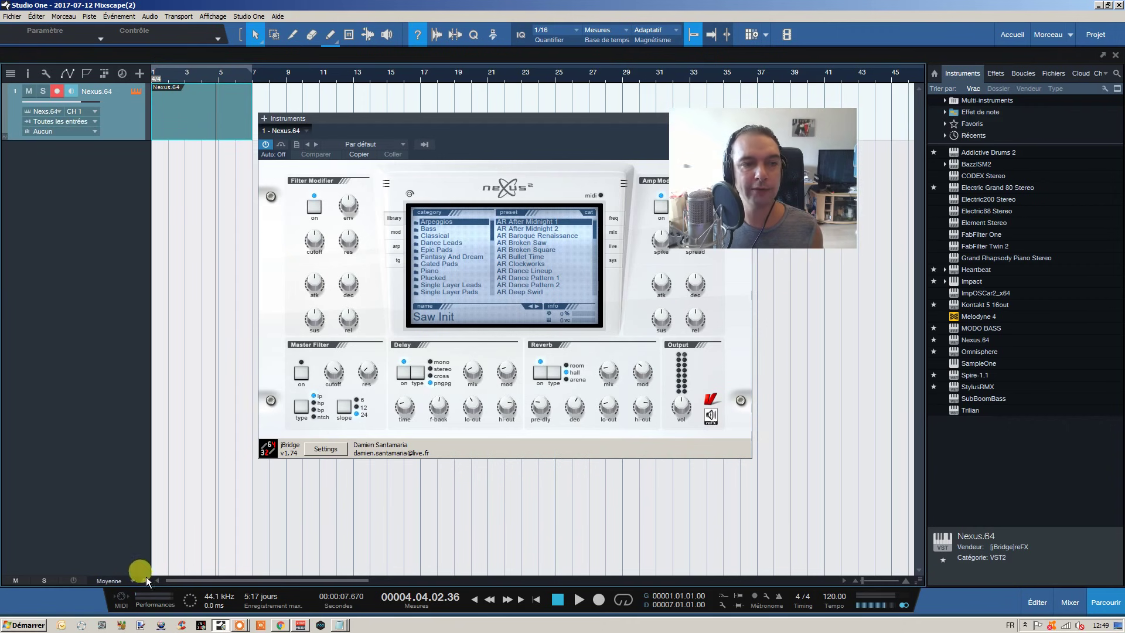
pyautogui.moveTo(863, 581)
pyautogui.mouseDown()
pyautogui.moveTo(875, 579)
pyautogui.moveTo(866, 581)
pyautogui.mouseUp()
pyautogui.moveTo(465, 118); pyautogui.dragTo(394, 153)
pyautogui.moveTo(500, 155); pyautogui.dragTo(472, 154)
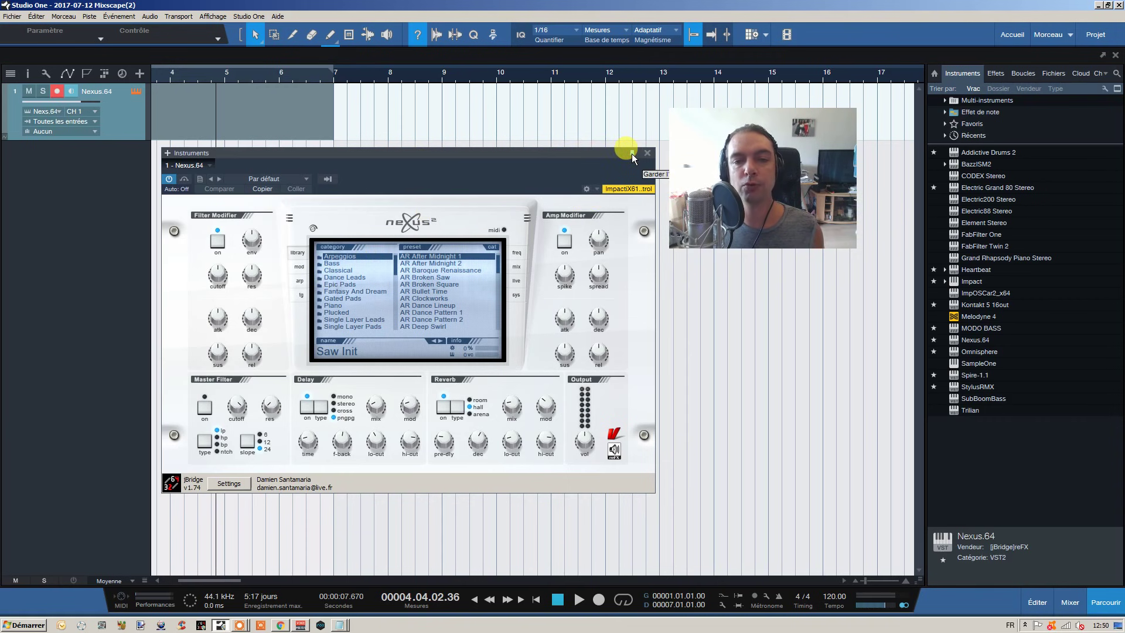
pyautogui.moveTo(395, 151); pyautogui.dragTo(396, 143)
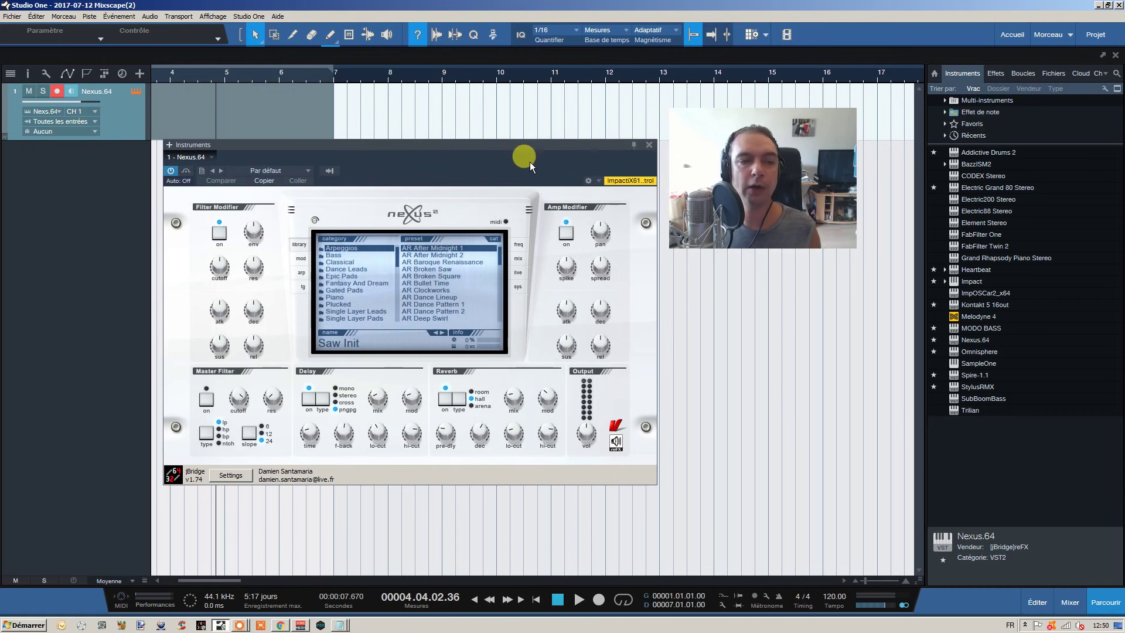
pyautogui.click(643, 146)
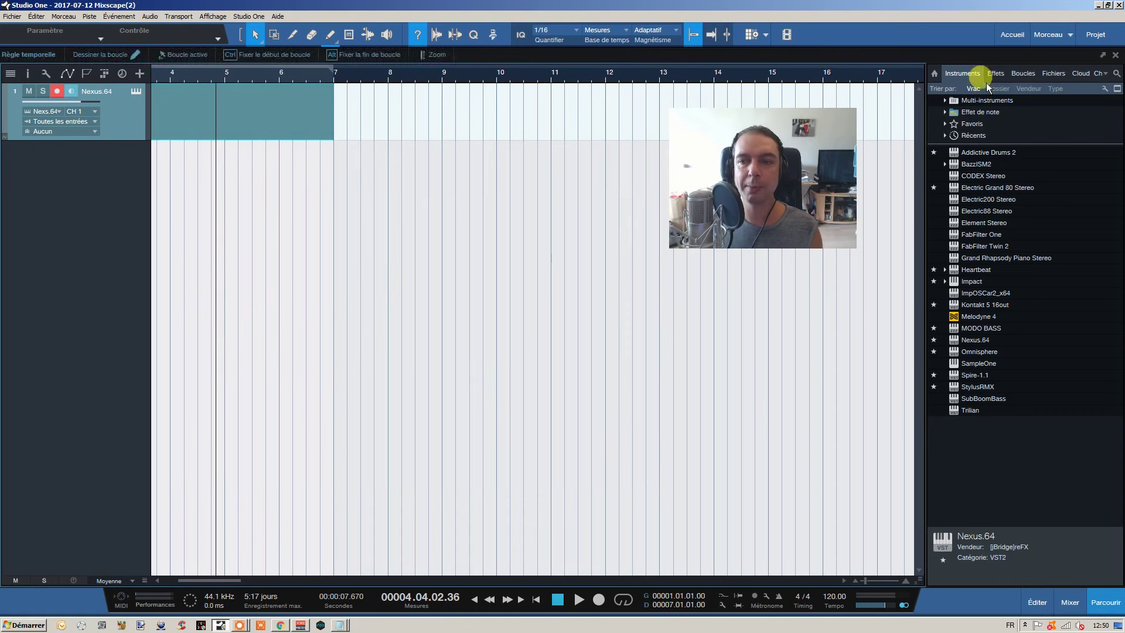
# Step: Widen the browser and try sorting the instruments by Dossier and Vendeur, returning to Vrac
pyautogui.moveTo(924, 162); pyautogui.dragTo(490, 225)
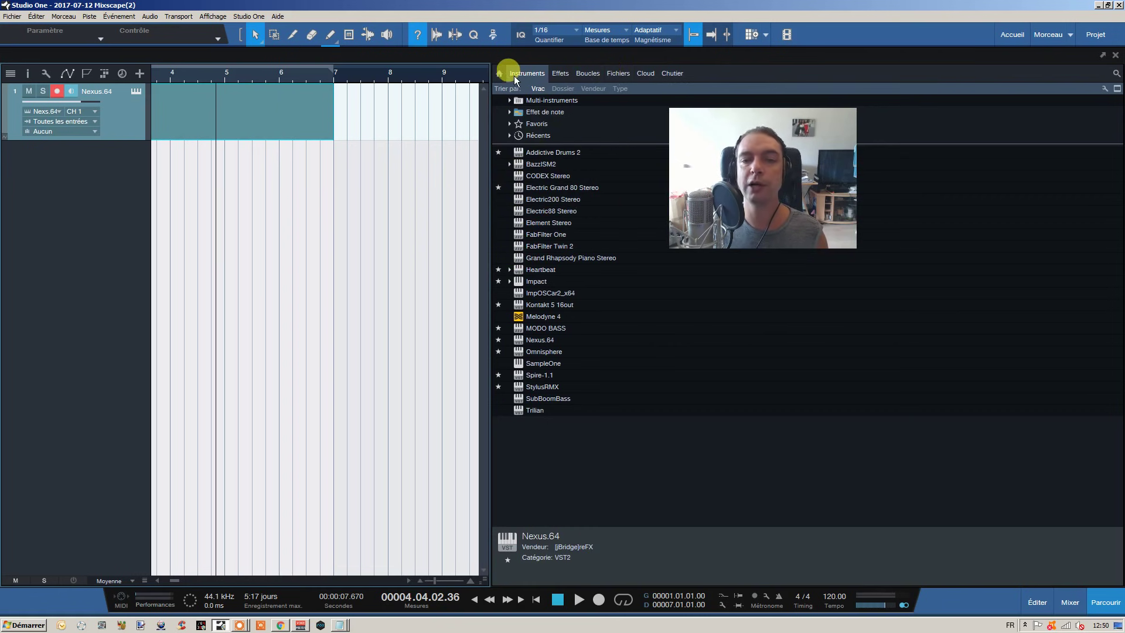
pyautogui.click(556, 89)
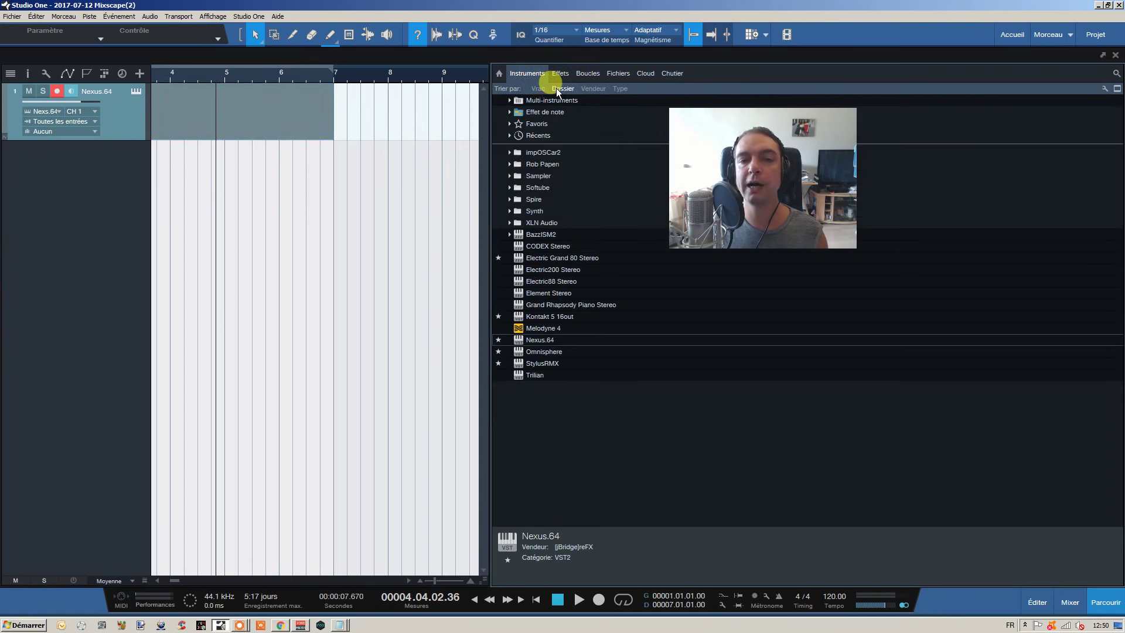
pyautogui.click(594, 89)
pyautogui.click(539, 89)
# Step: View the effects list sorted by Dossier and by Type, and show and hide its search field
pyautogui.click(554, 76)
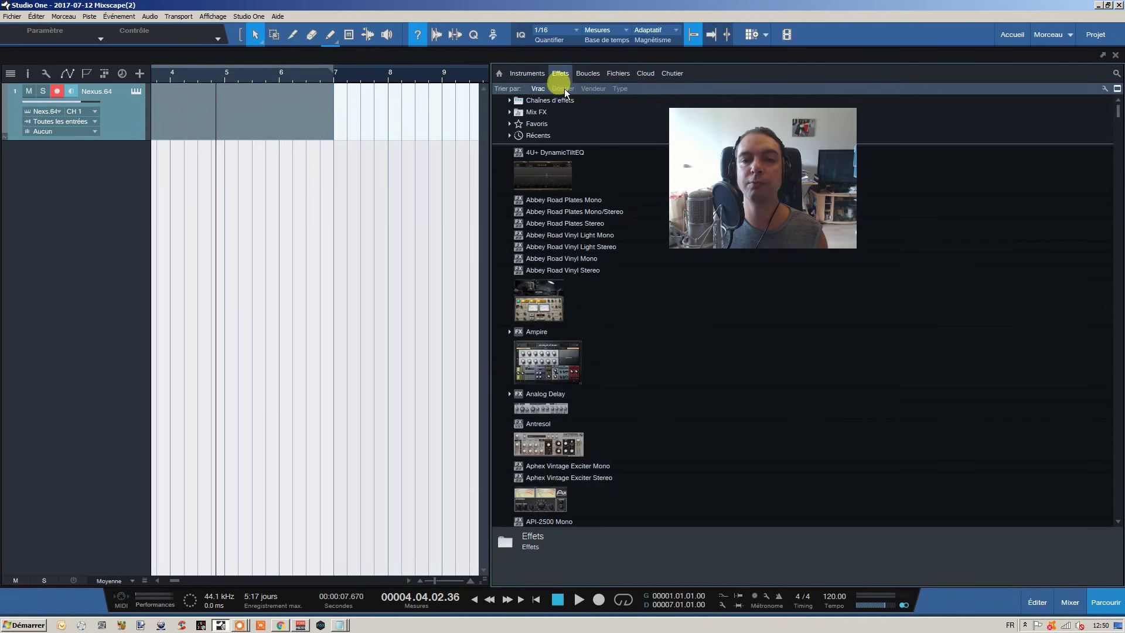
pyautogui.click(565, 89)
pyautogui.click(620, 89)
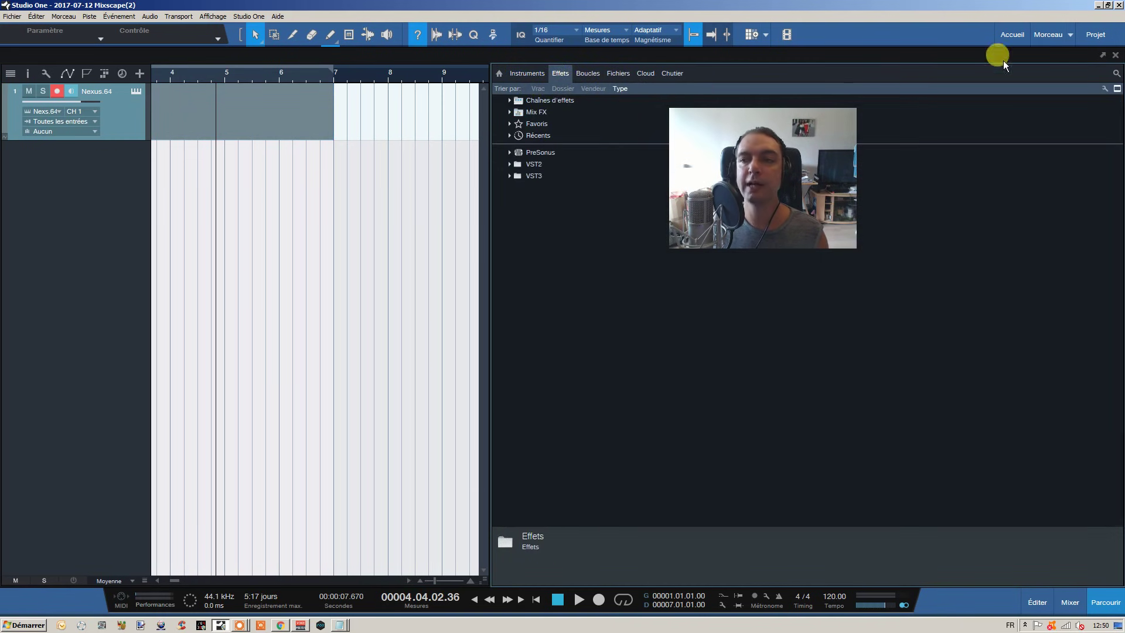
pyautogui.click(1116, 72)
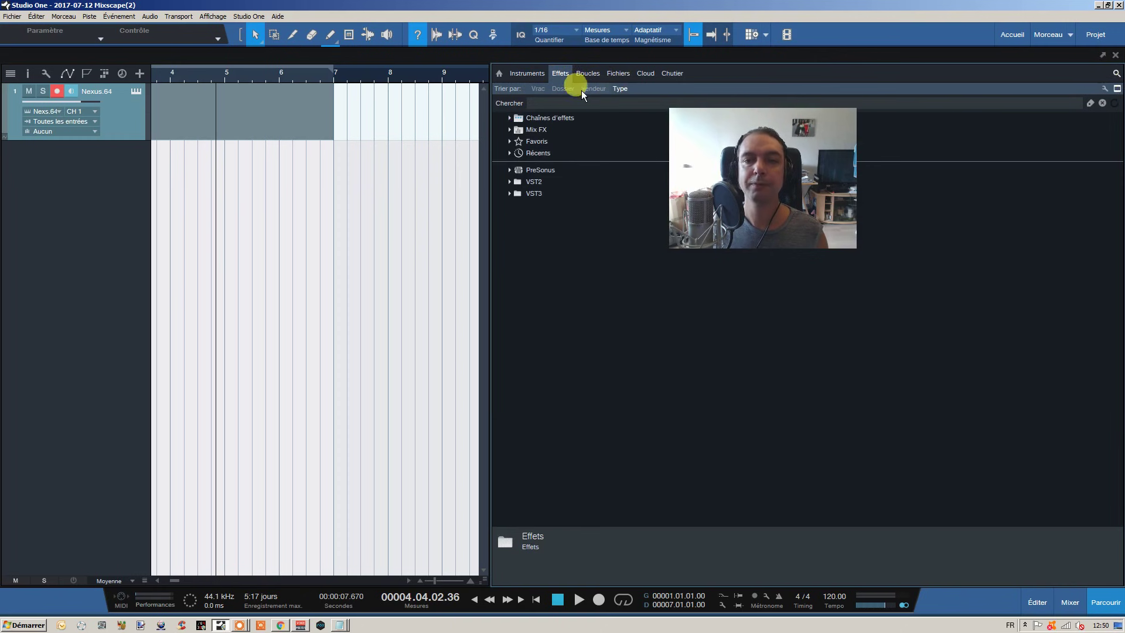
pyautogui.click(1116, 72)
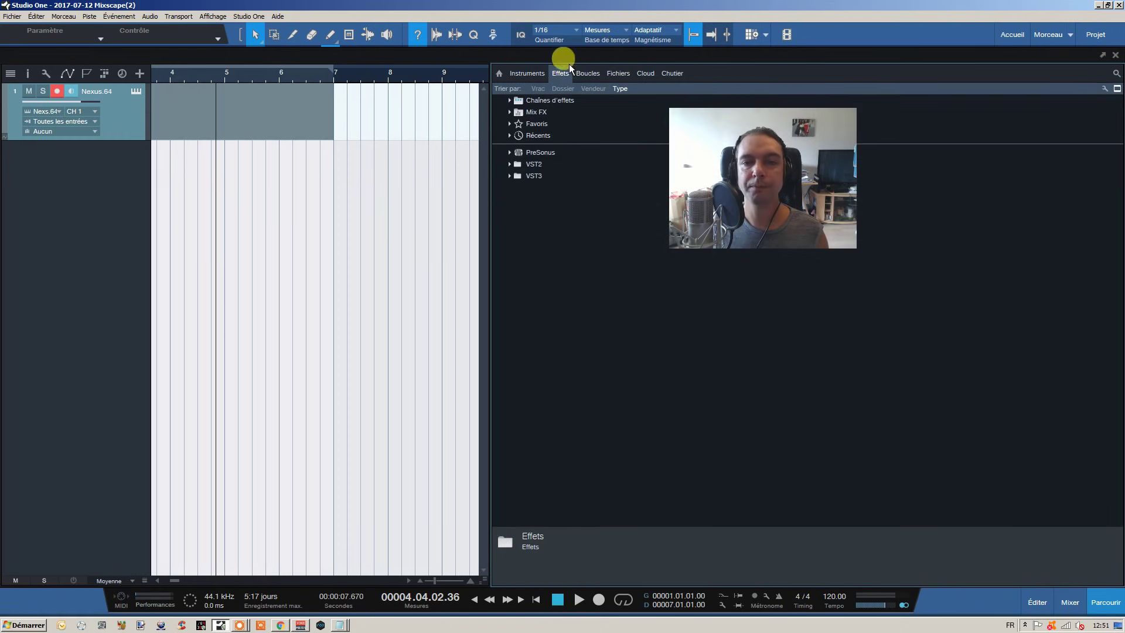
# Step: Reset the VST tab of the file browser to the root level
pyautogui.click(615, 74)
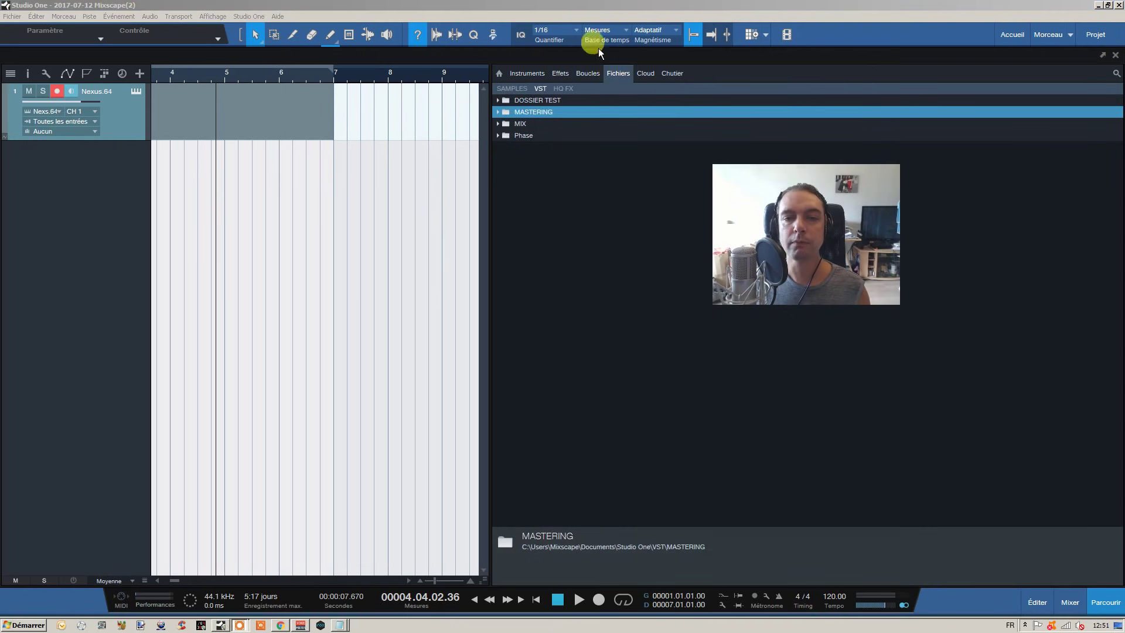
pyautogui.rightClick(589, 90)
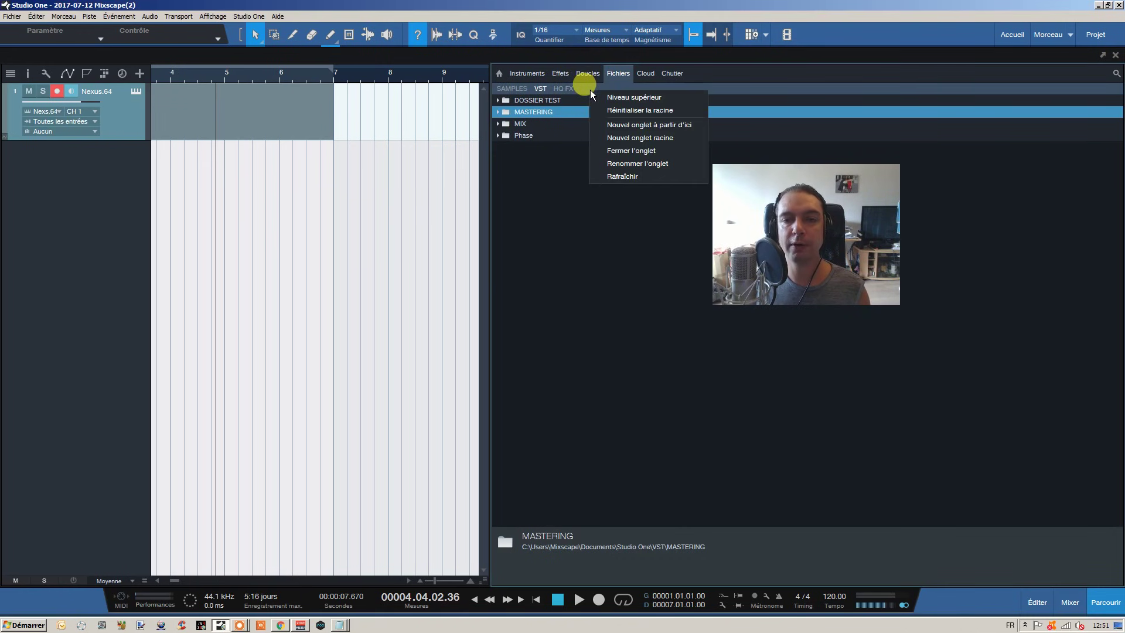
pyautogui.click(627, 111)
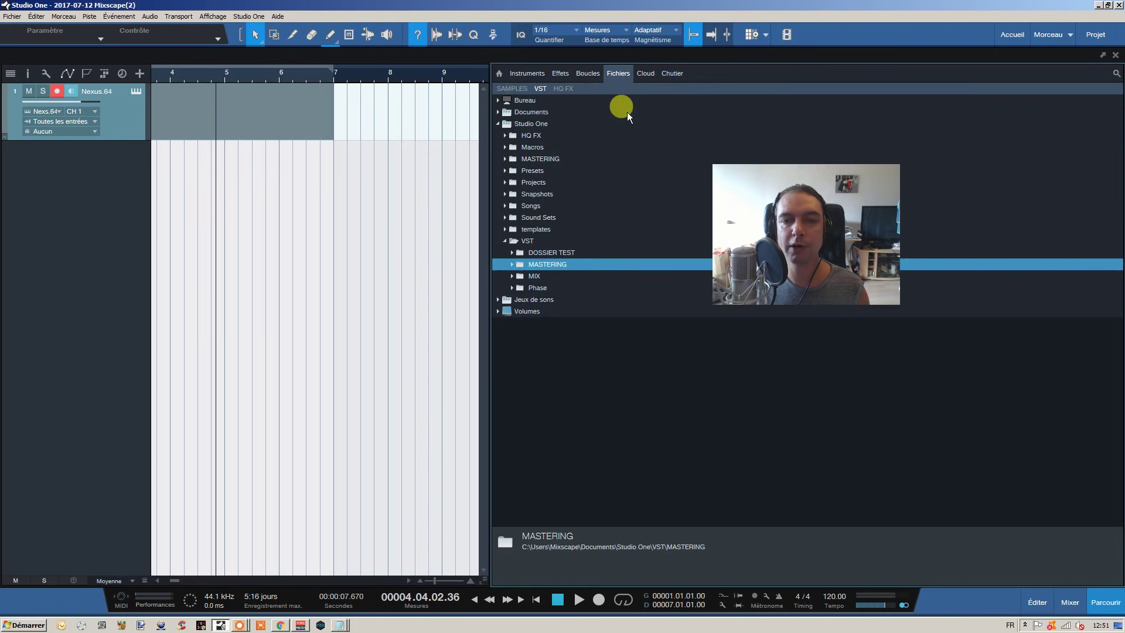
# Step: Create a new root tab in the file browser and set the SAMPLES folder on Disque Dur Externe (F:) as its root
pyautogui.rightClick(618, 90)
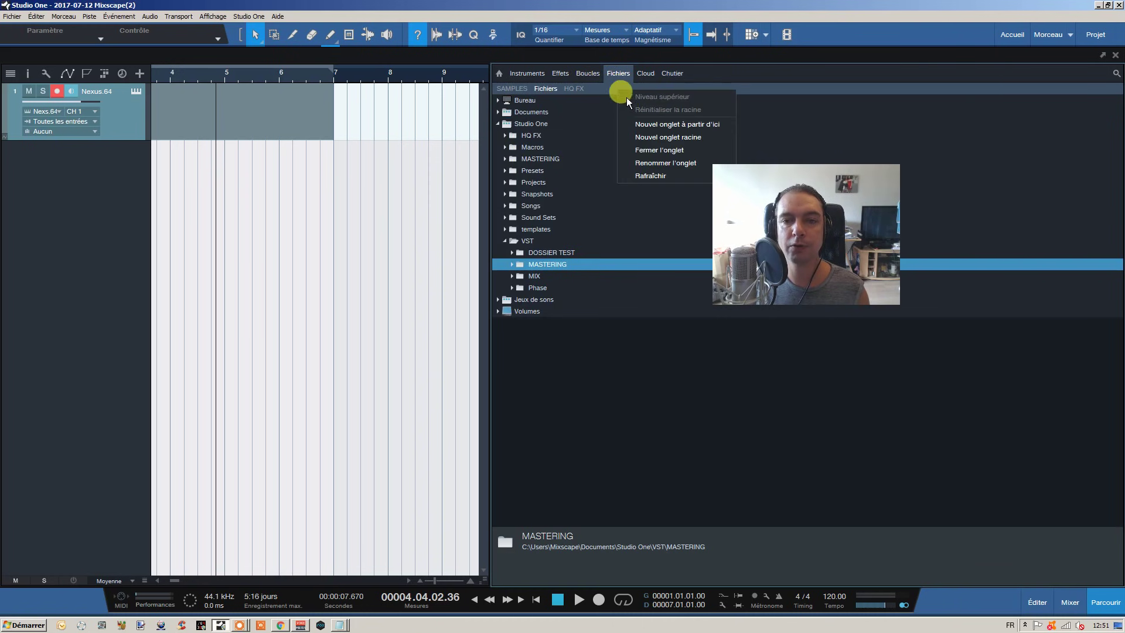
pyautogui.click(645, 137)
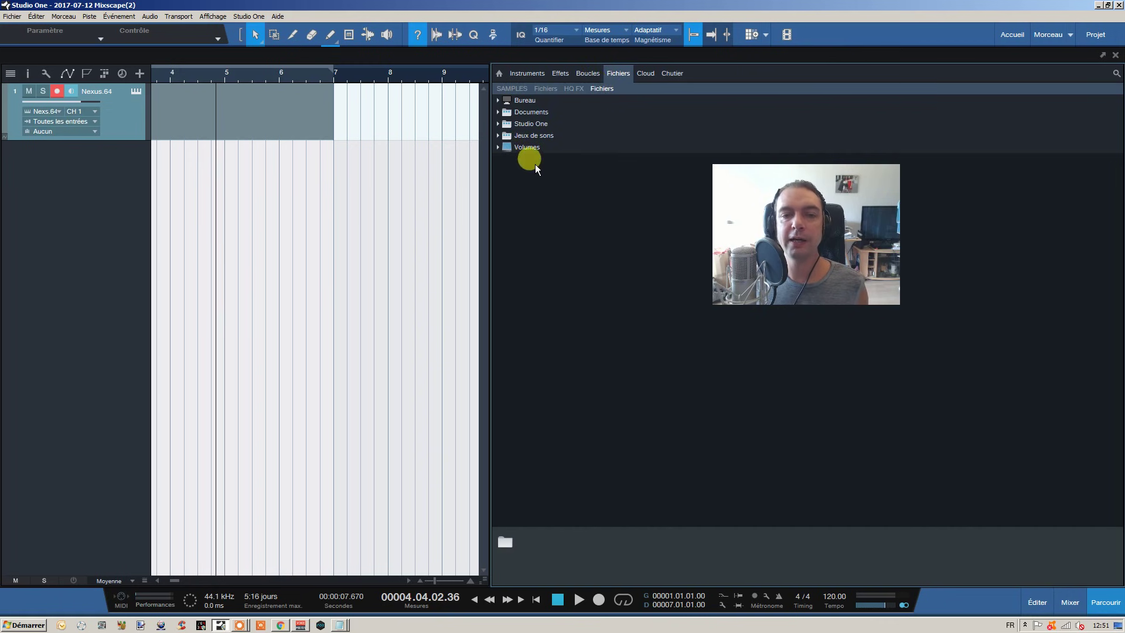
pyautogui.click(497, 147)
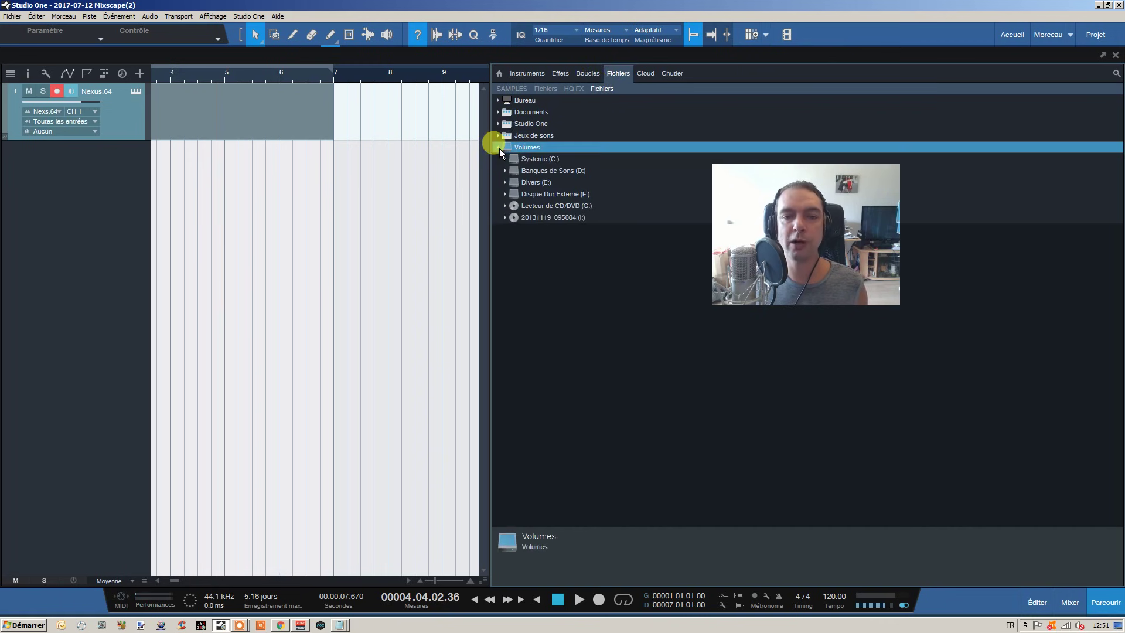
pyautogui.click(504, 194)
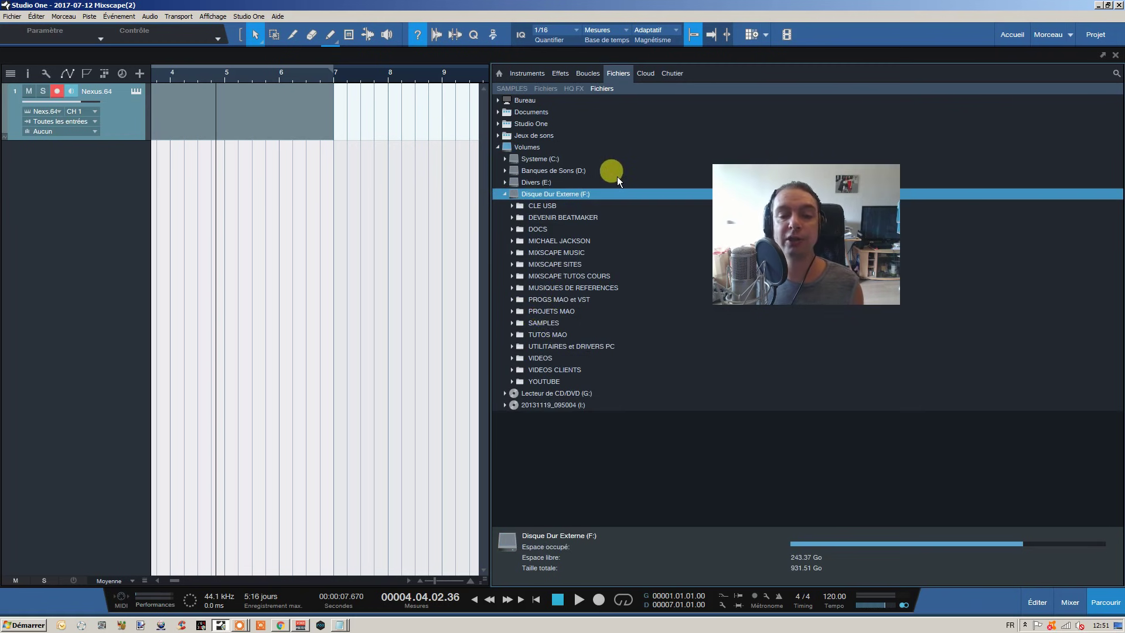
pyautogui.click(539, 322)
pyautogui.rightClick(538, 321)
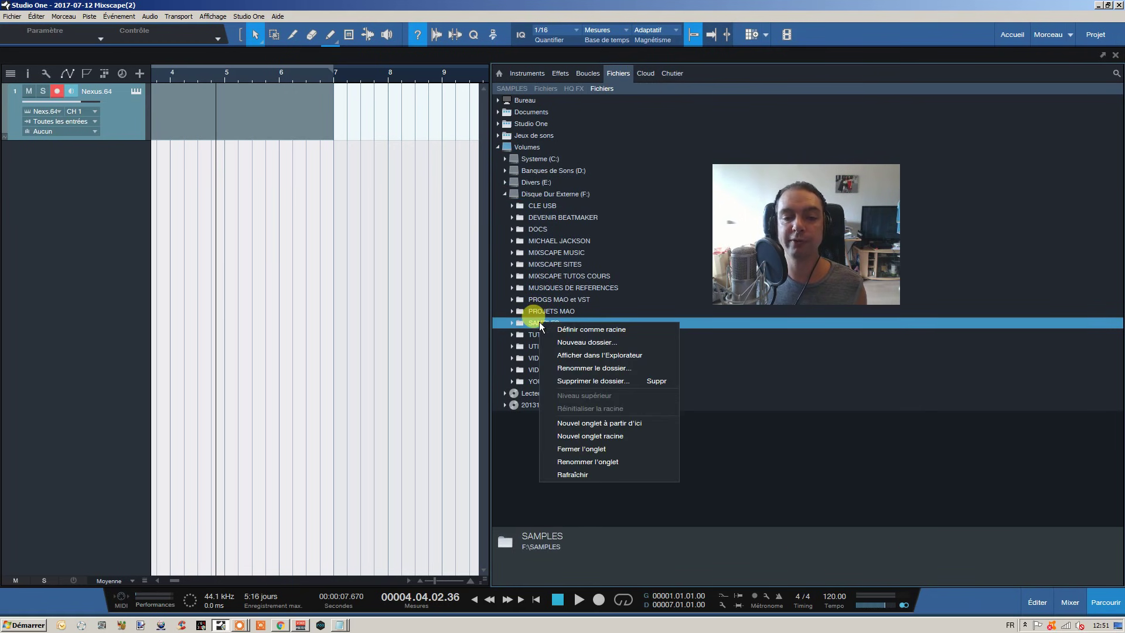
pyautogui.click(590, 330)
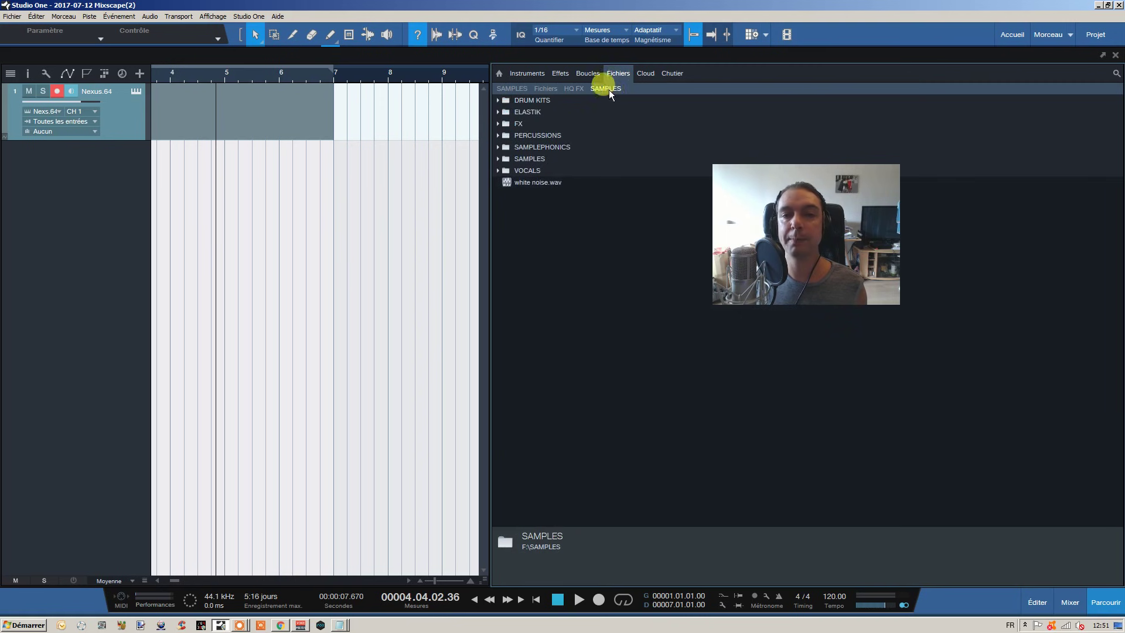
# Step: Move the new SAMPLES tab beside the existing SAMPLES tab and close it
pyautogui.moveTo(609, 89); pyautogui.dragTo(538, 89)
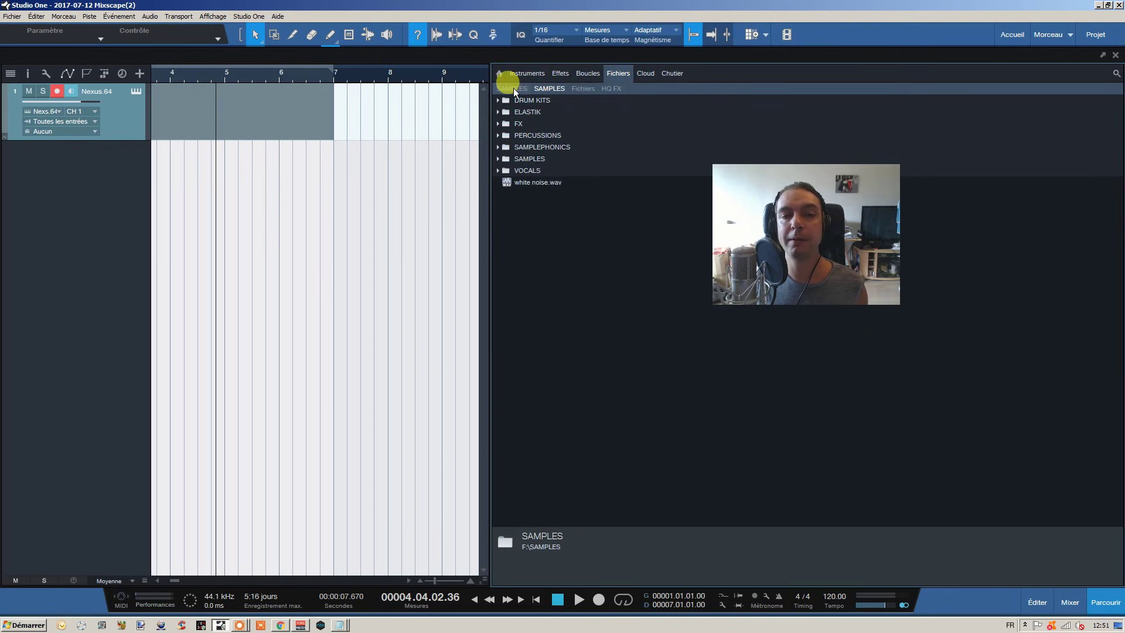
pyautogui.rightClick(537, 90)
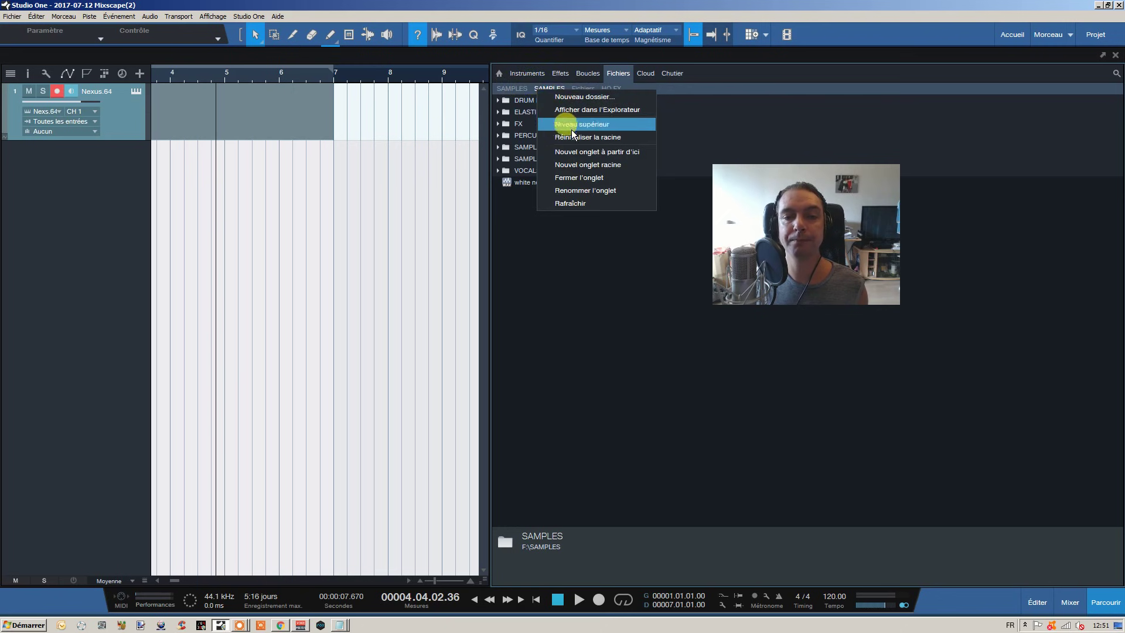
pyautogui.click(572, 177)
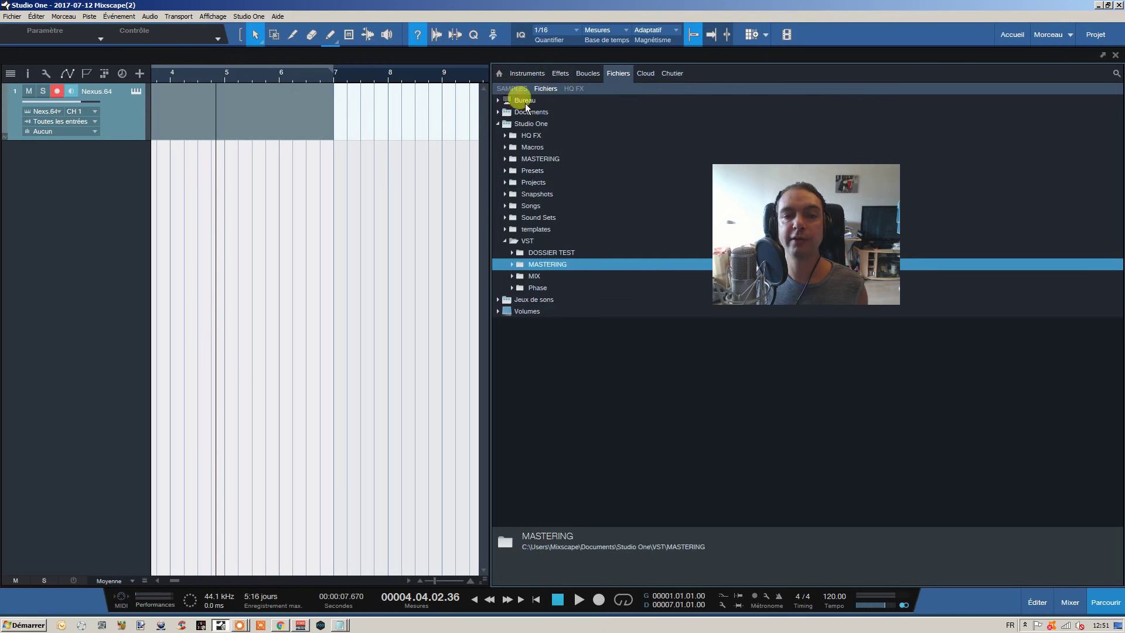
# Step: Collapse the Studio One folder and look through the HQ FX tab, expanding and collapsing its EXCITER folder
pyautogui.click(505, 123)
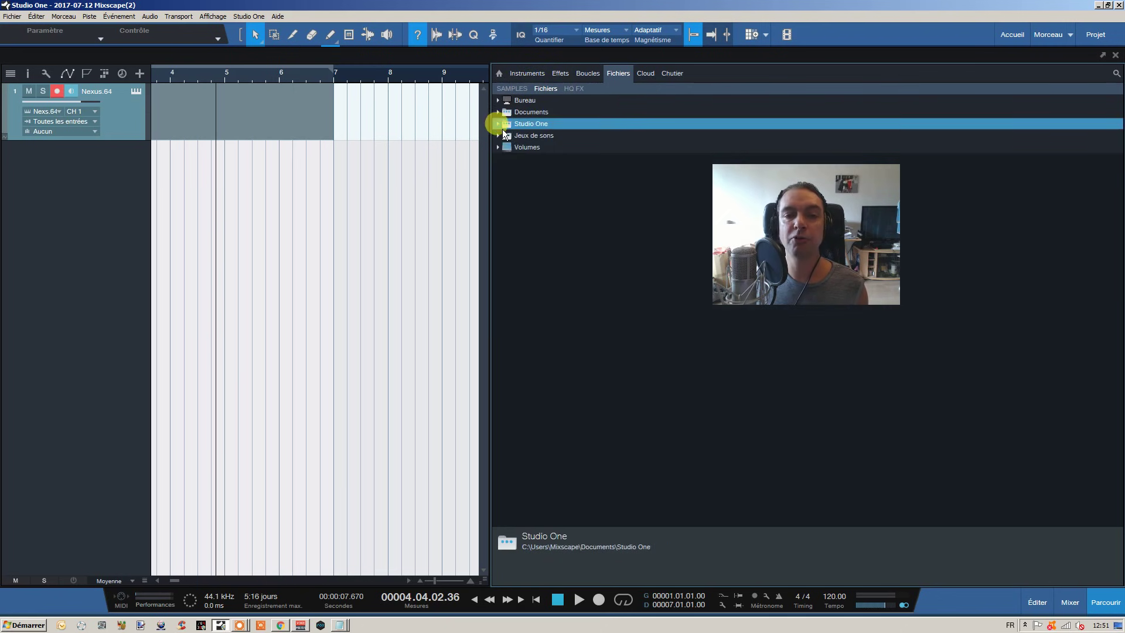
pyautogui.click(570, 88)
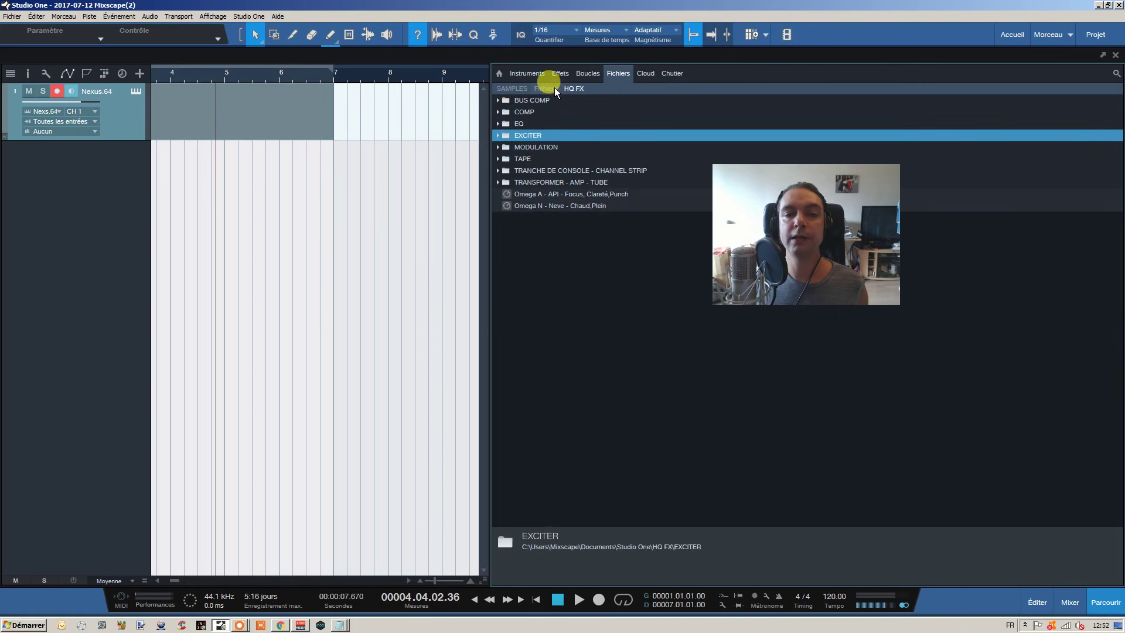
pyautogui.click(498, 136)
pyautogui.click(500, 136)
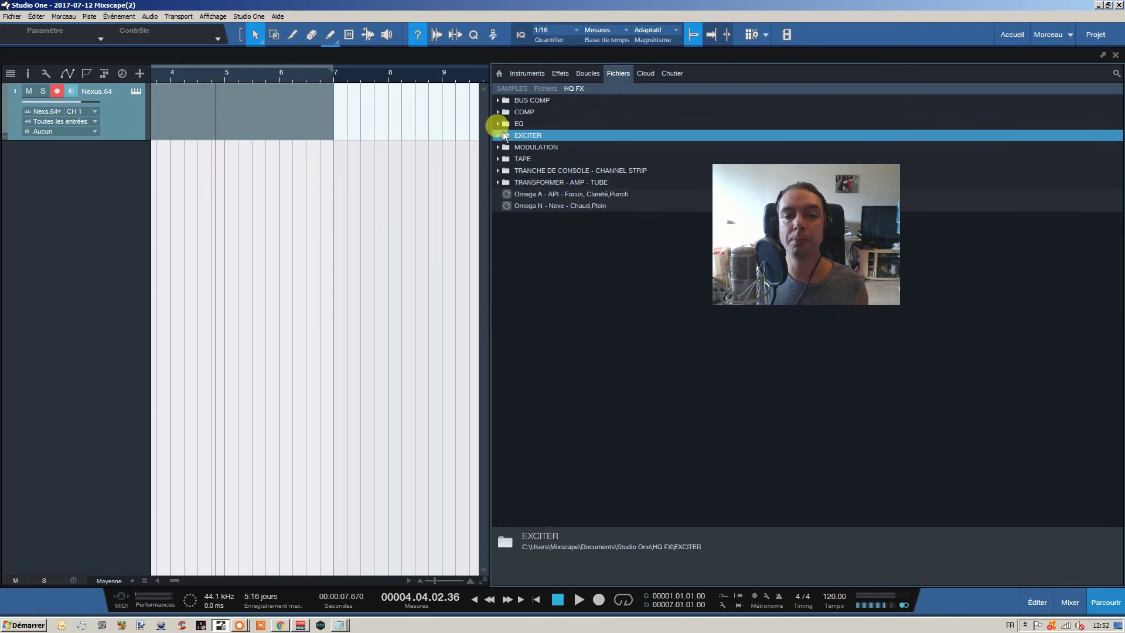
pyautogui.click(605, 251)
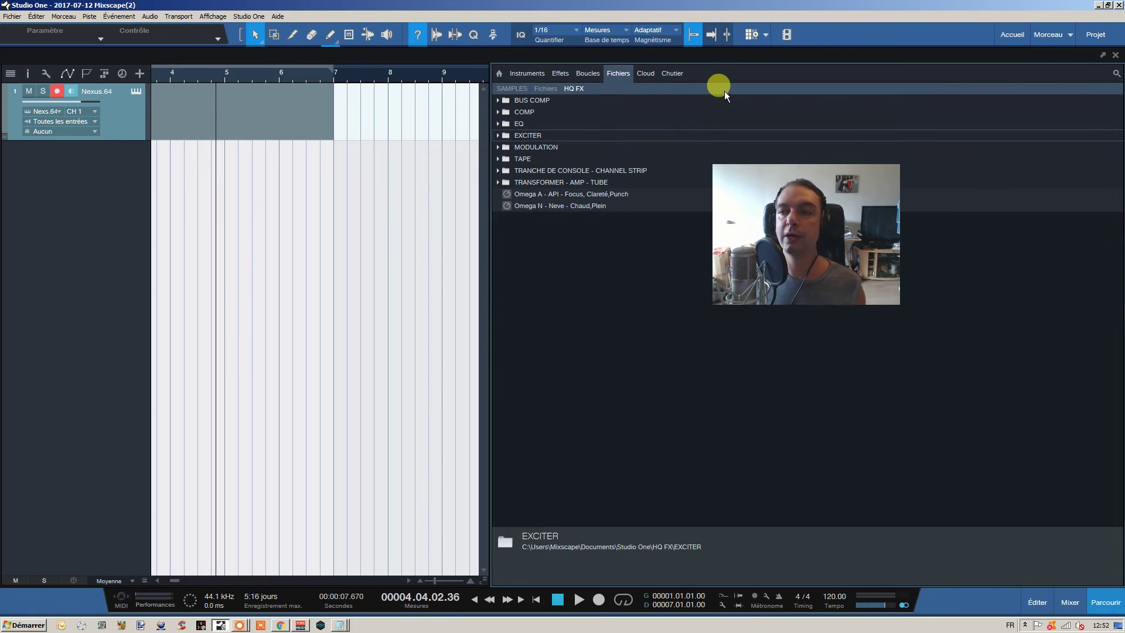
# Step: Add the Arpeggiator note effect to the Nexus.64 track, and reposition and close its window
pyautogui.click(530, 74)
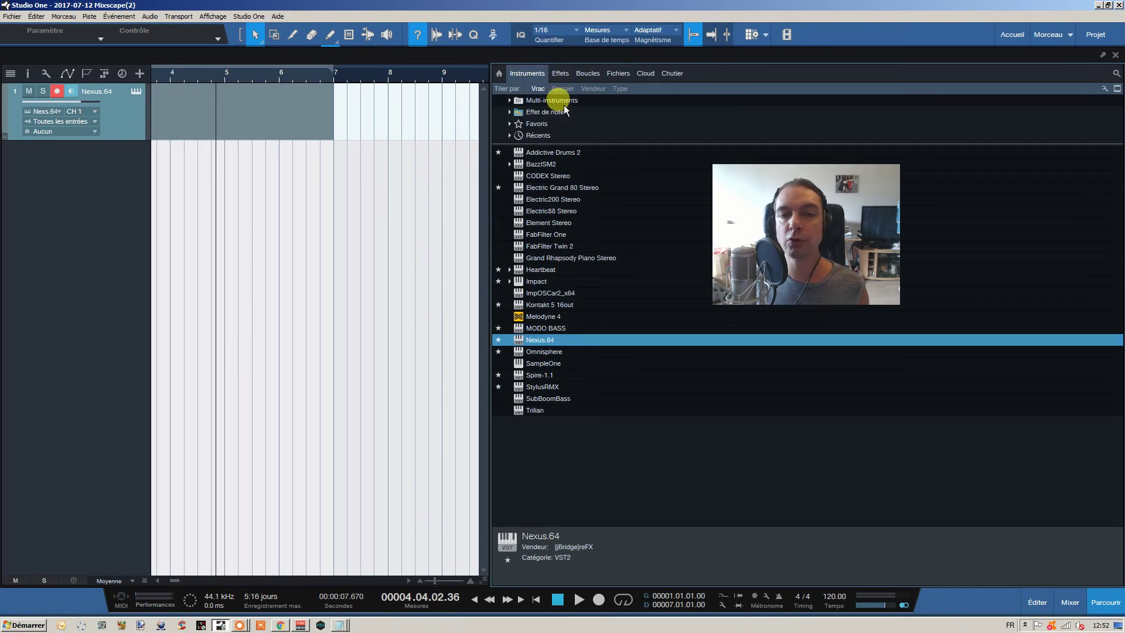
pyautogui.click(536, 112)
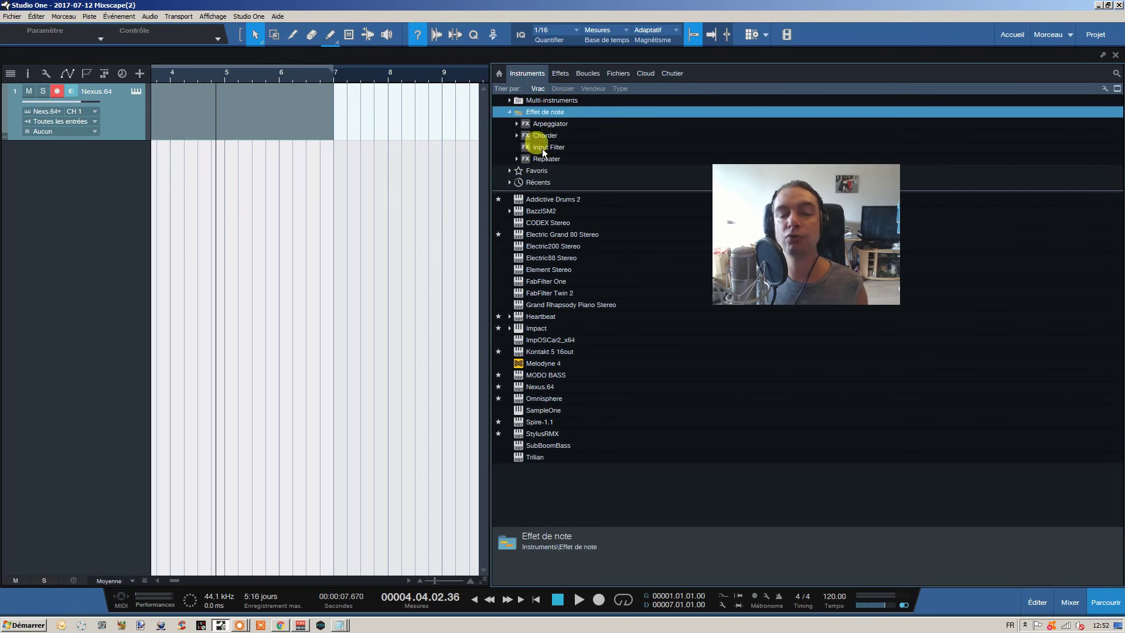
pyautogui.moveTo(549, 126); pyautogui.dragTo(128, 113)
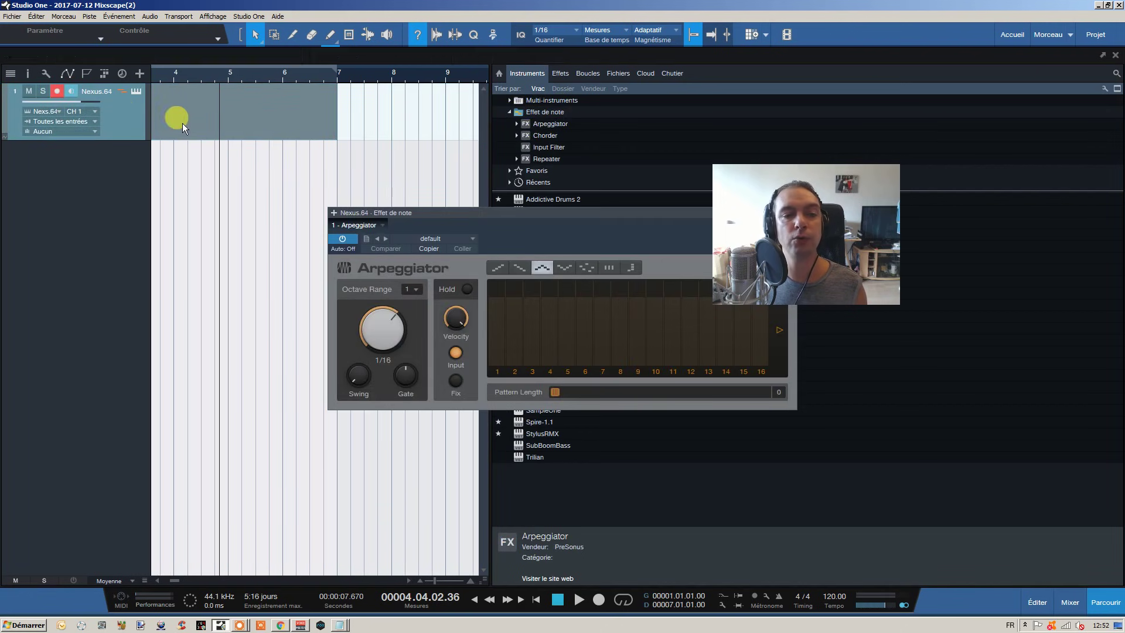
pyautogui.moveTo(520, 197); pyautogui.dragTo(139, 113)
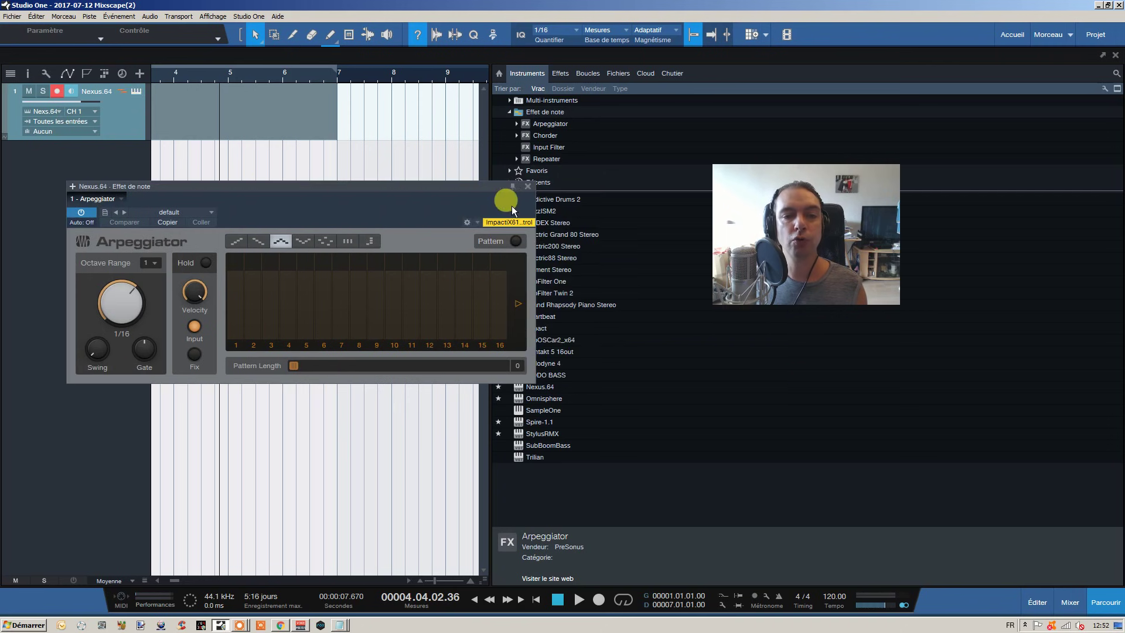
pyautogui.click(528, 186)
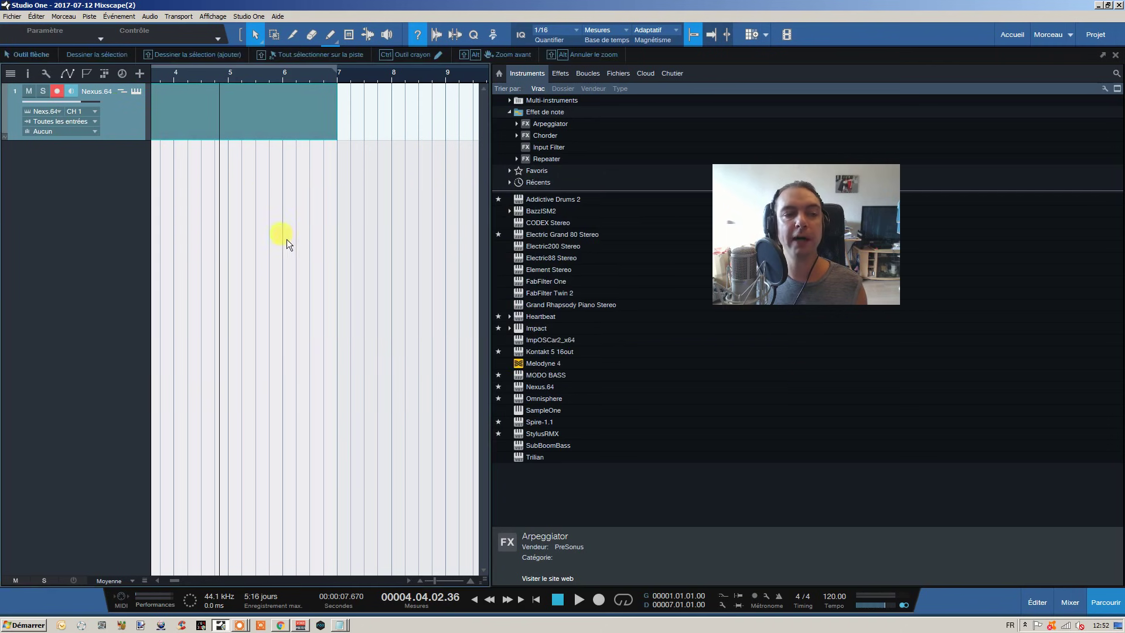
# Step: Reopen the Arpeggiator editor from the Nexus.64 track, close it and bring it up again
pyautogui.click(120, 93)
pyautogui.click(528, 186)
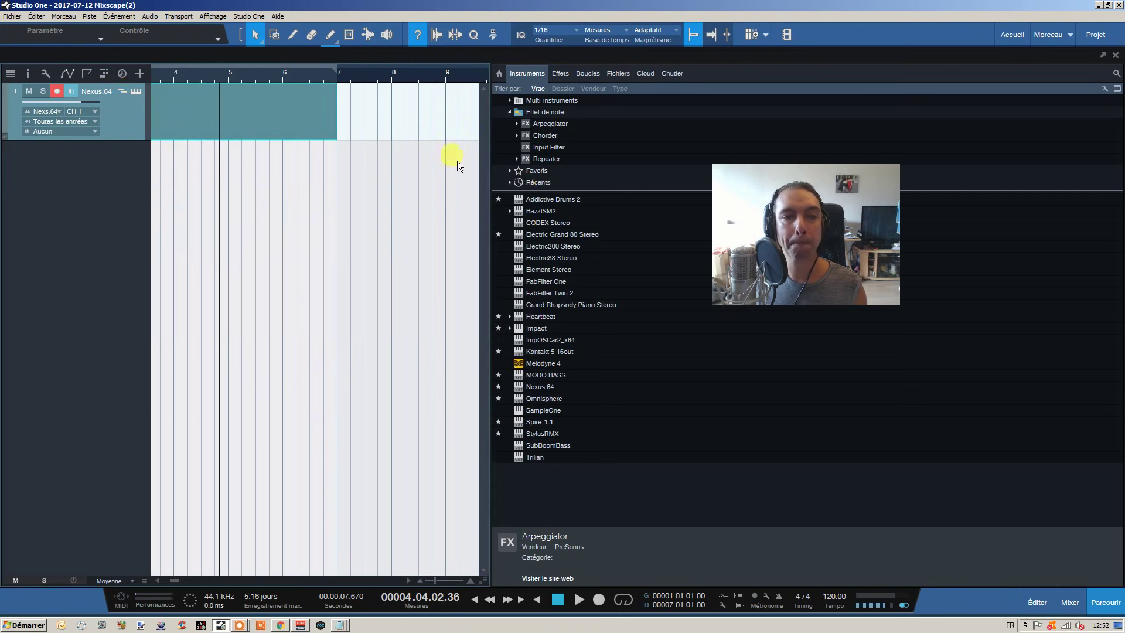
pyautogui.click(121, 91)
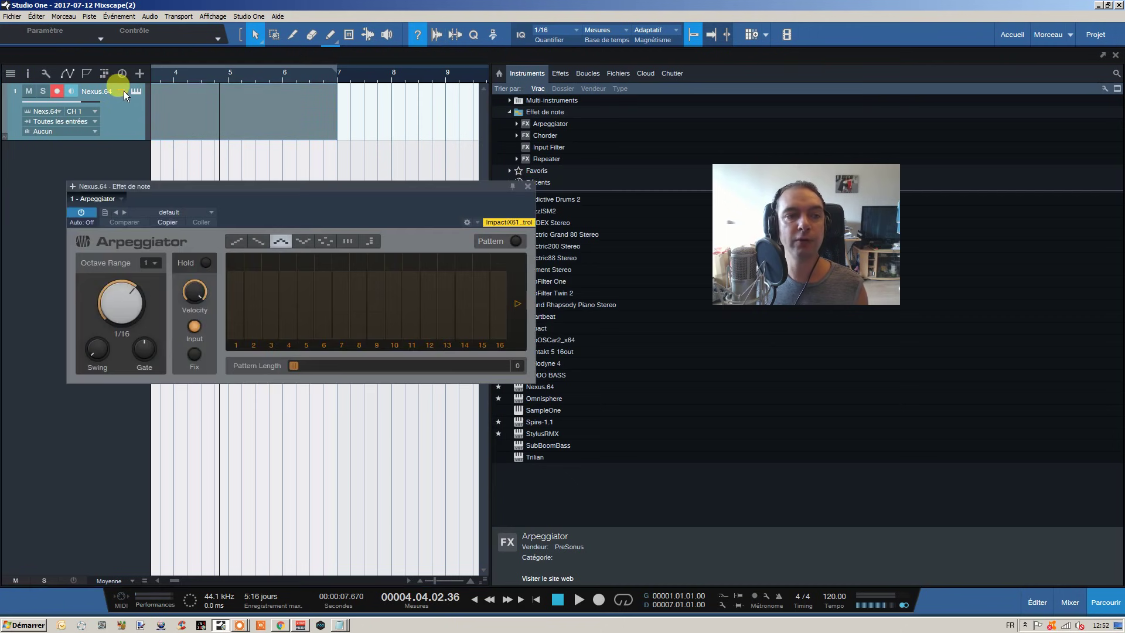
# Step: Remove the Arpeggiator note effect from the Nexus.64 track and collapse the Effet de note folder
pyautogui.moveTo(175, 194); pyautogui.dragTo(294, 194)
pyautogui.rightClick(241, 205)
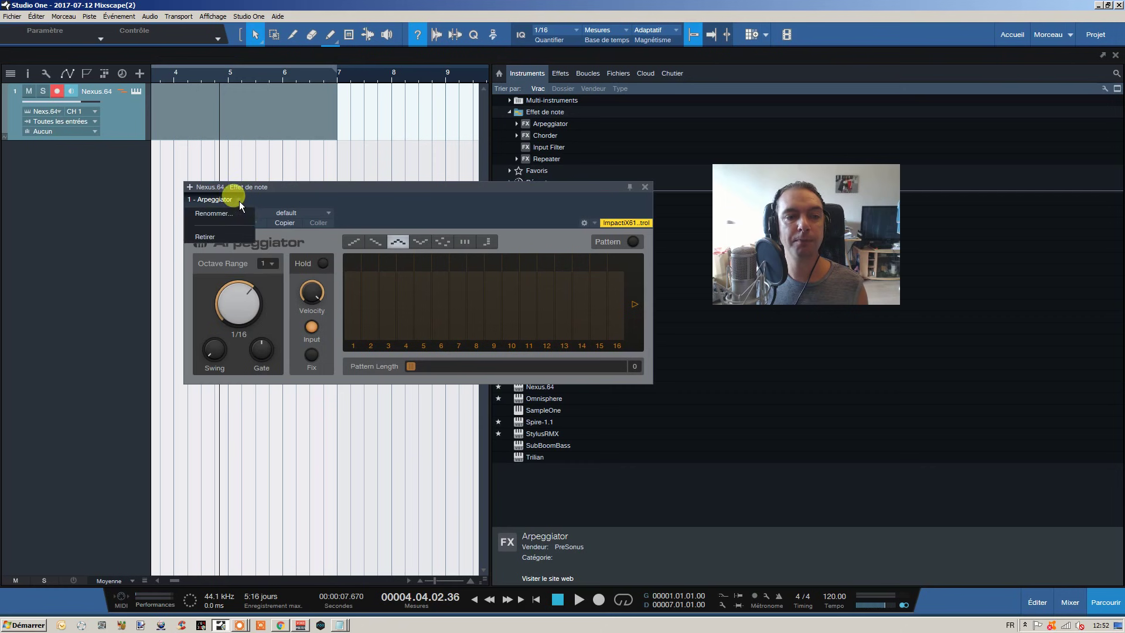
pyautogui.click(205, 236)
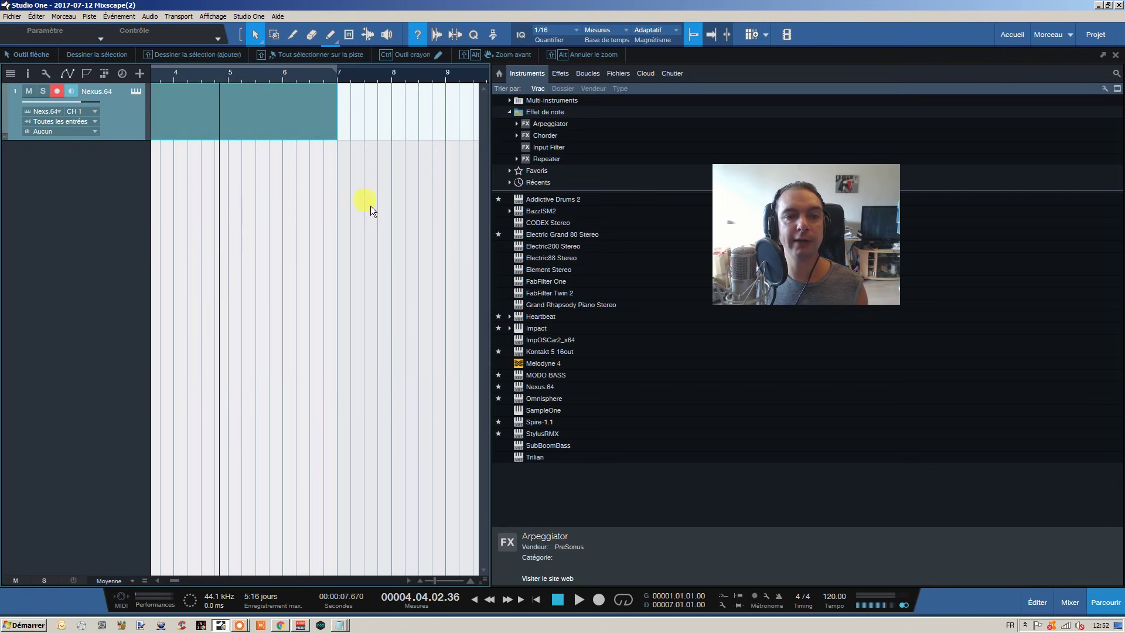
pyautogui.click(509, 113)
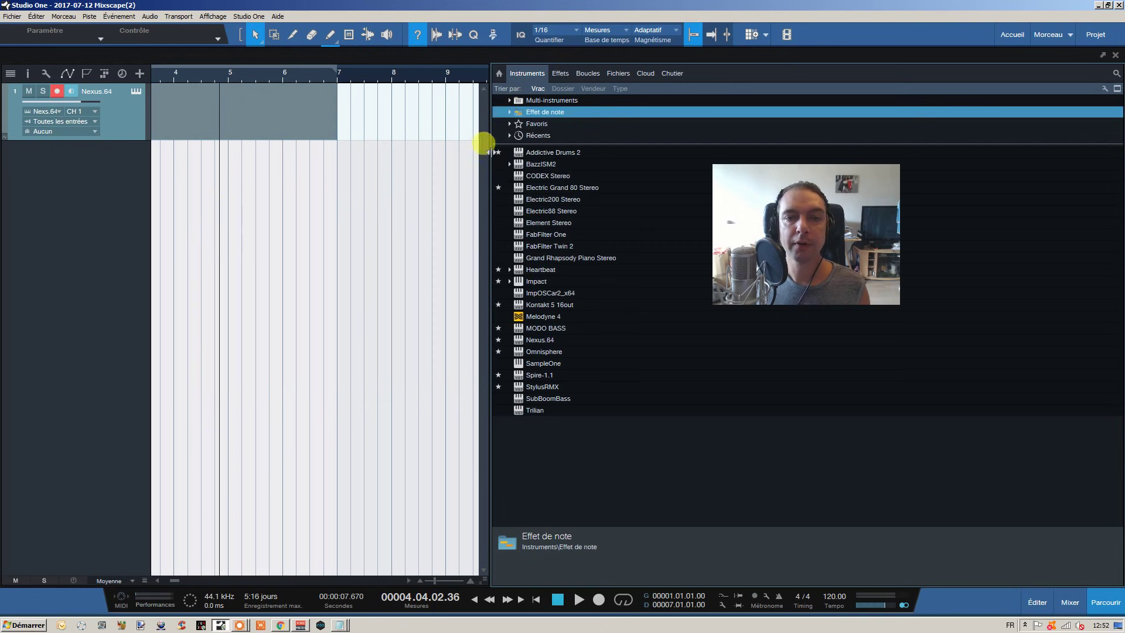
# Step: Expand the instrument Favoris folder, then update the Nexus.64 plug-in thumbnail from its editor and close the editor
pyautogui.click(510, 125)
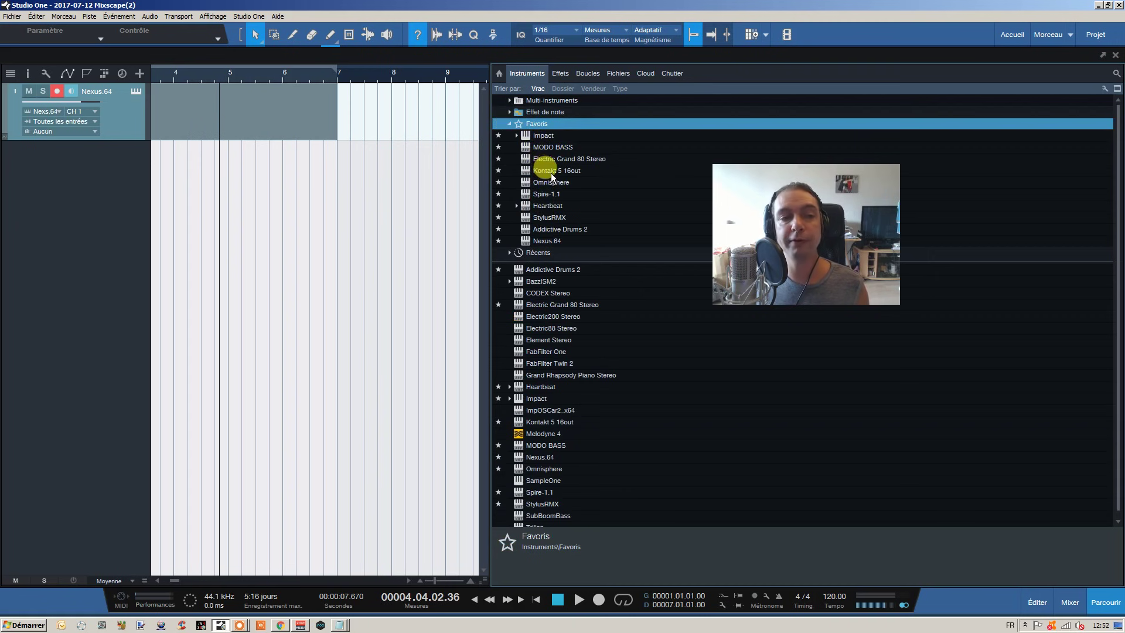
pyautogui.click(136, 91)
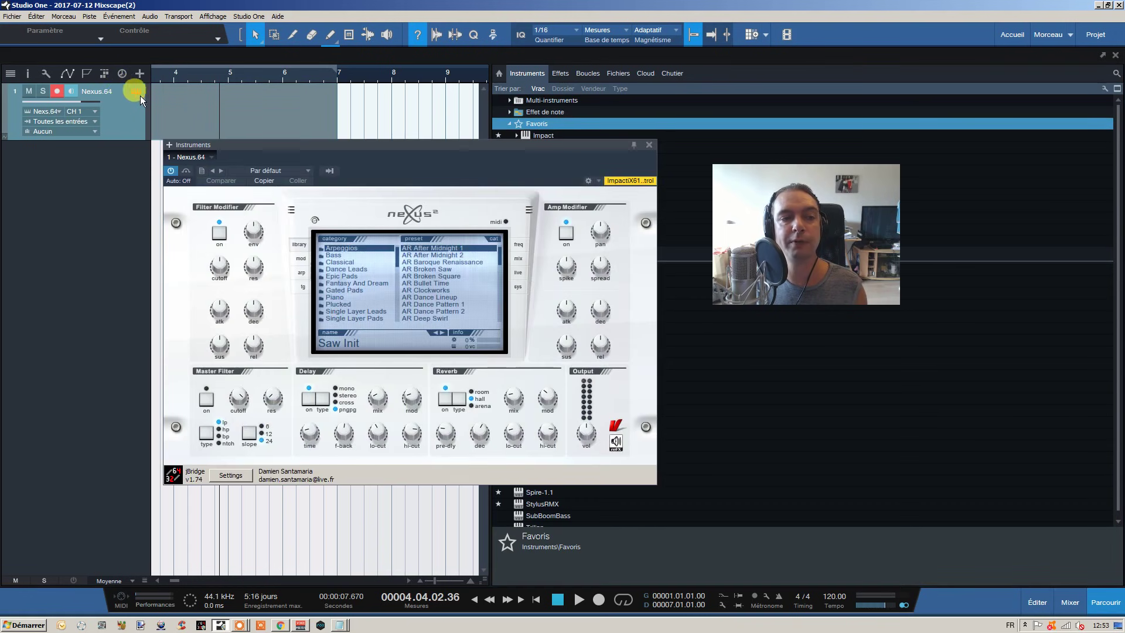
pyautogui.moveTo(211, 156); pyautogui.dragTo(256, 158)
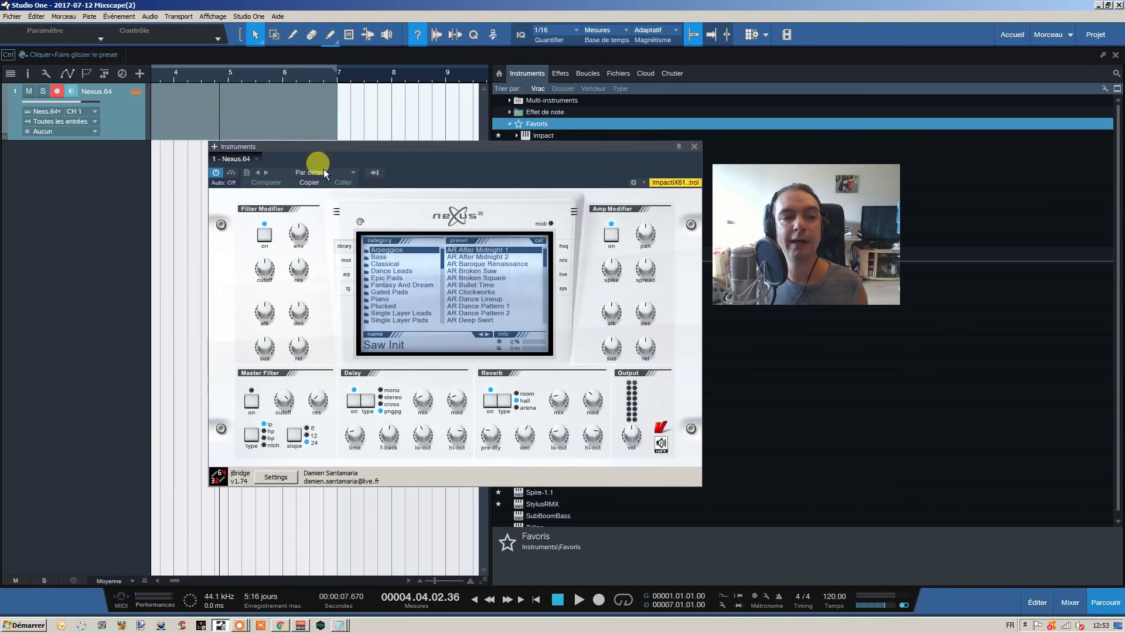
pyautogui.click(258, 160)
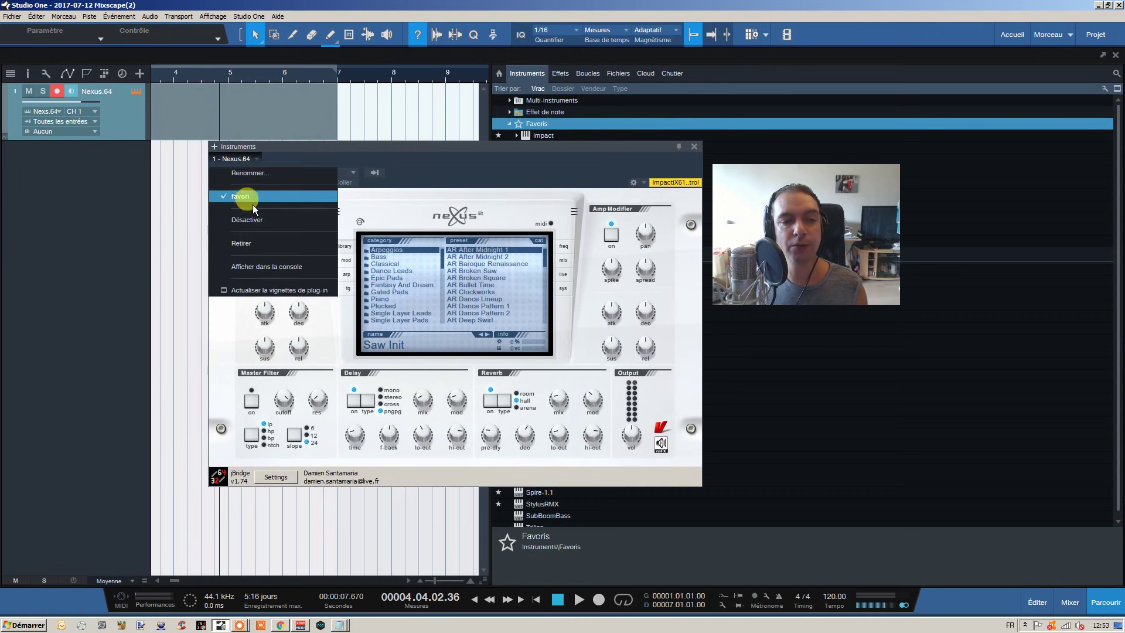
pyautogui.click(242, 290)
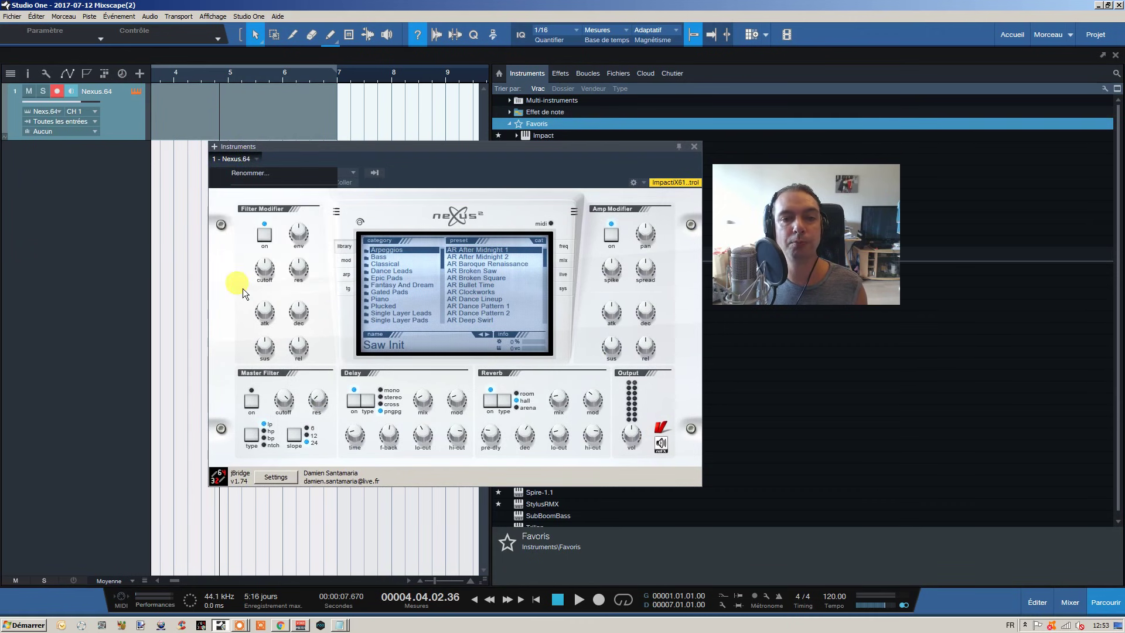
pyautogui.click(694, 146)
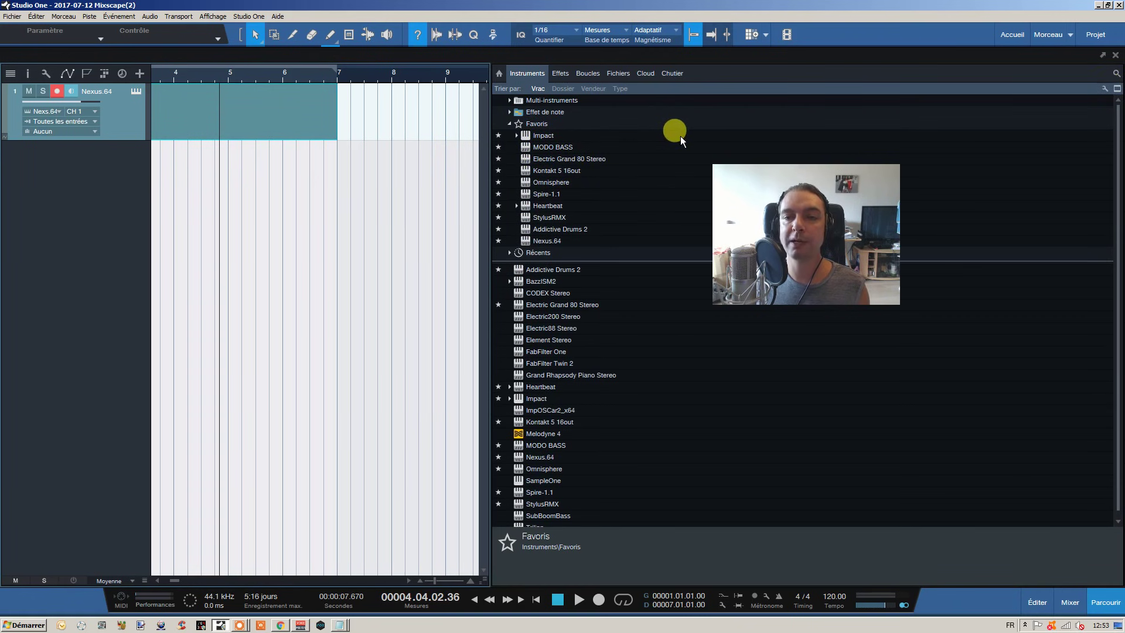
# Step: Display plug-in thumbnails in the instrument browser and find the Nexus.64 favourite
pyautogui.click(1117, 89)
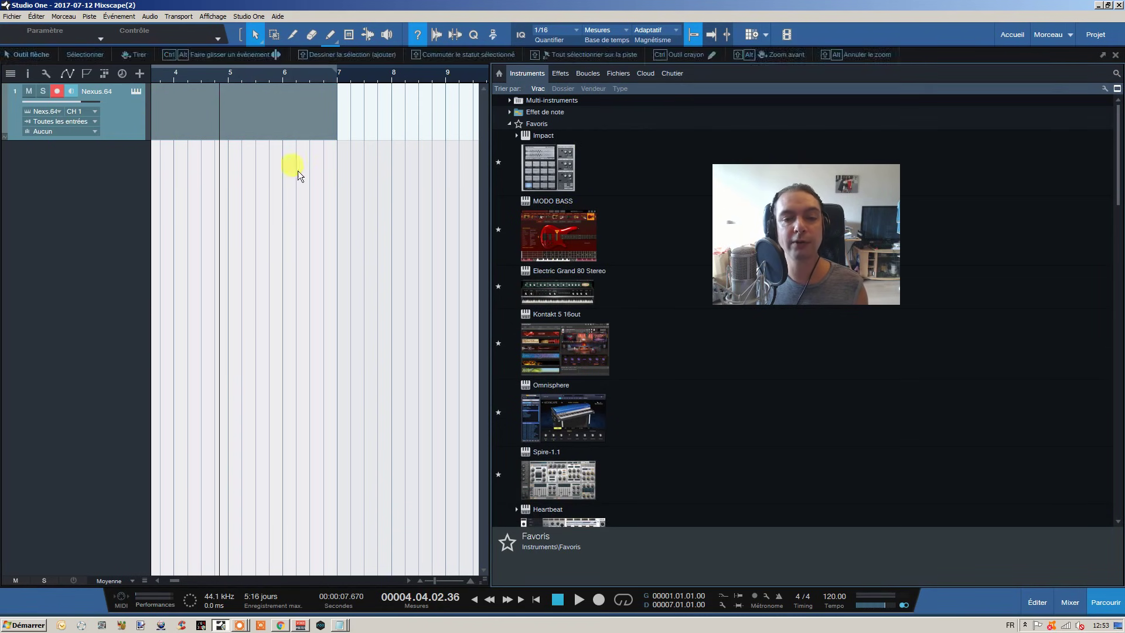
pyautogui.scroll(-8, 592, 322)
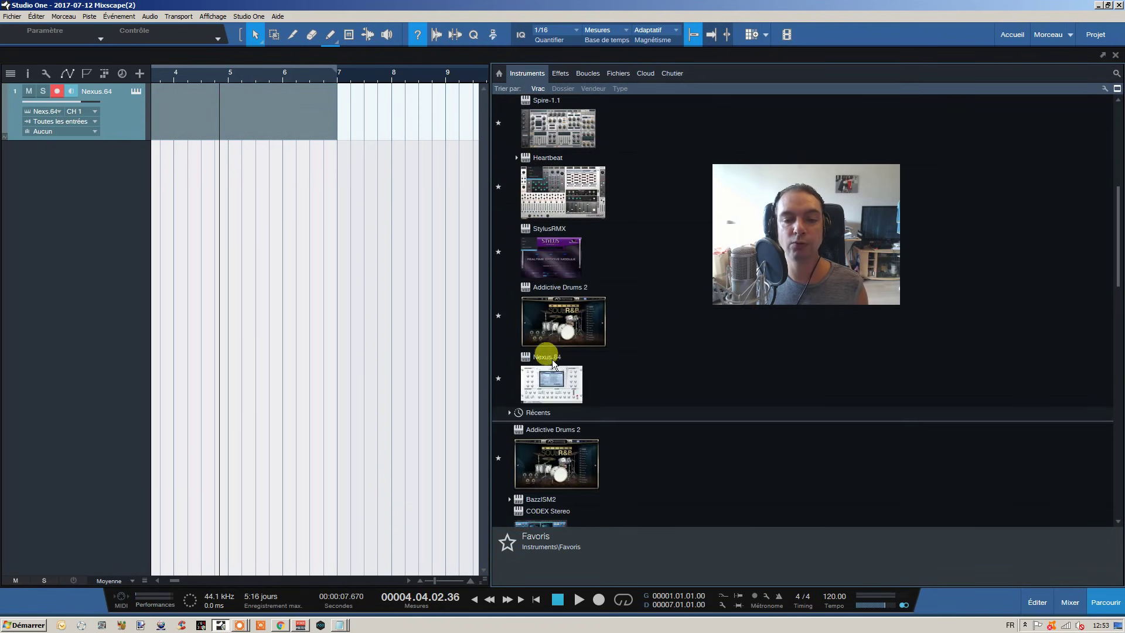
# Step: Reopen the Nexus.64 editor and change its gui-skin to black (evil) in the system settings
pyautogui.click(136, 92)
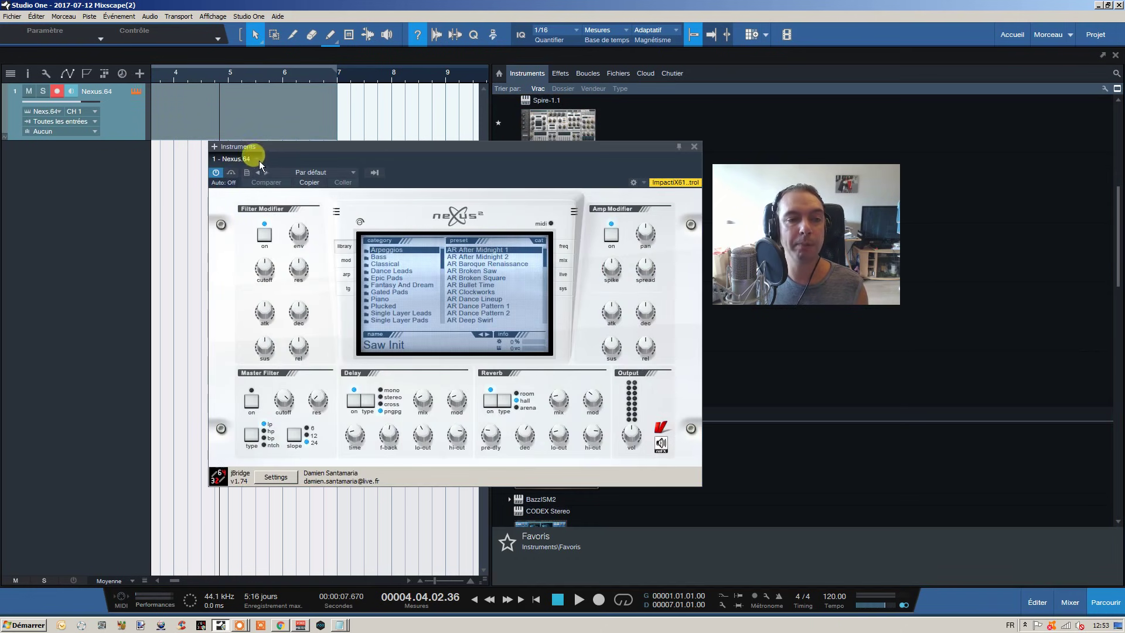
pyautogui.click(563, 286)
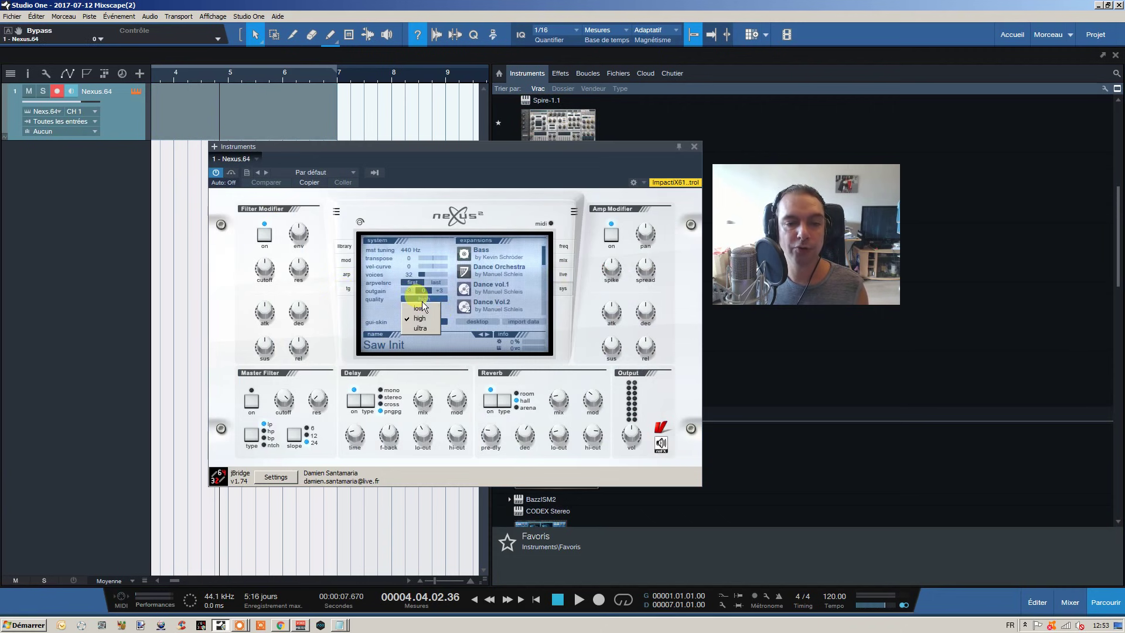
pyautogui.click(390, 303)
pyautogui.click(418, 321)
pyautogui.click(417, 328)
pyautogui.moveTo(696, 147); pyautogui.dragTo(631, 146)
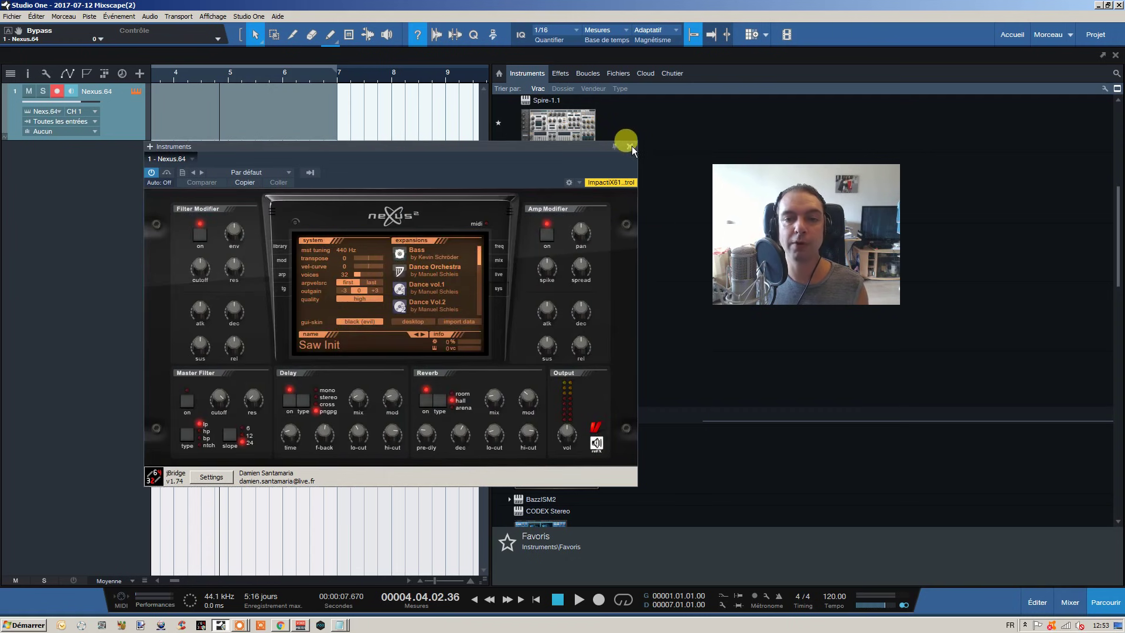
# Step: Refresh the Nexus.64 plug-in thumbnail with the black skin, close the editor and look through the instrument thumbnails
pyautogui.click(192, 159)
pyautogui.click(193, 291)
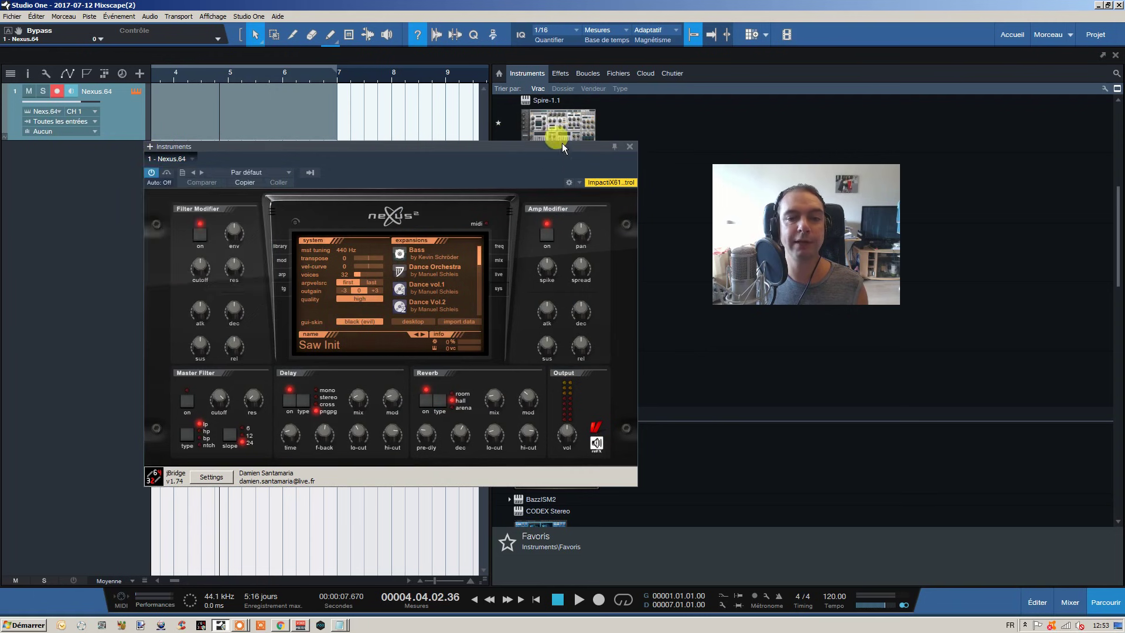
pyautogui.click(630, 146)
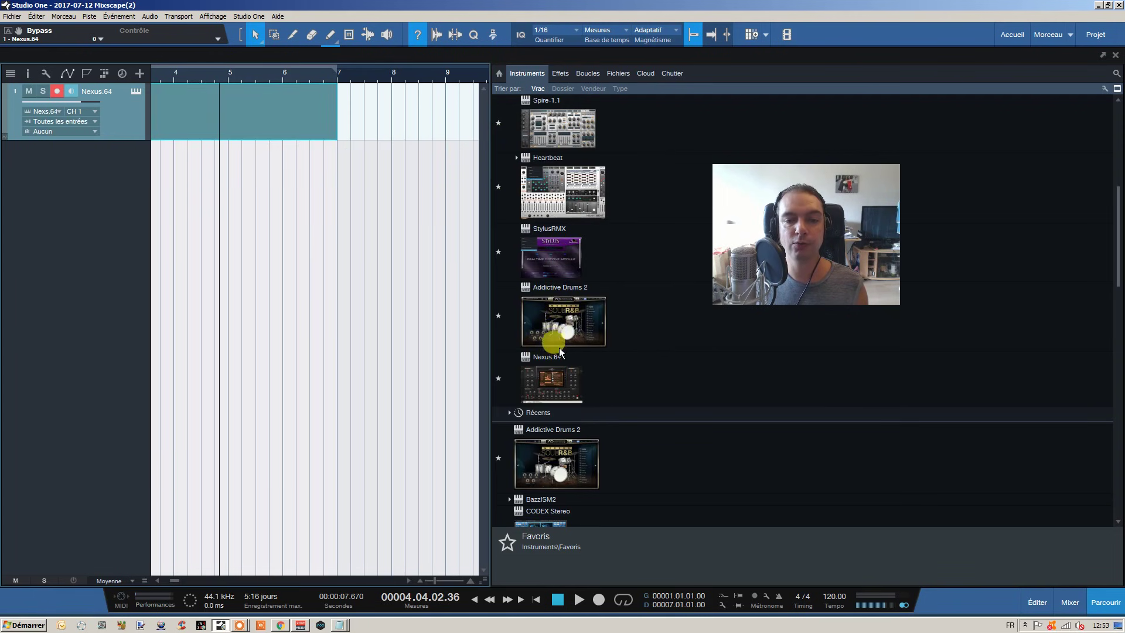
pyautogui.scroll(-10, 590, 222)
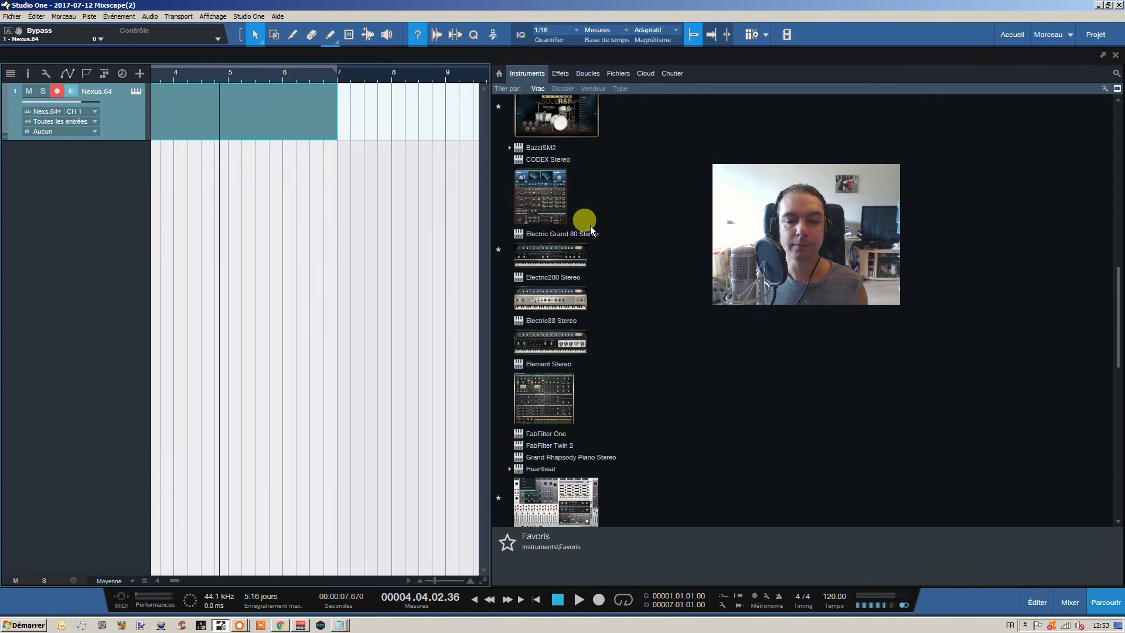
pyautogui.scroll(10, 603, 329)
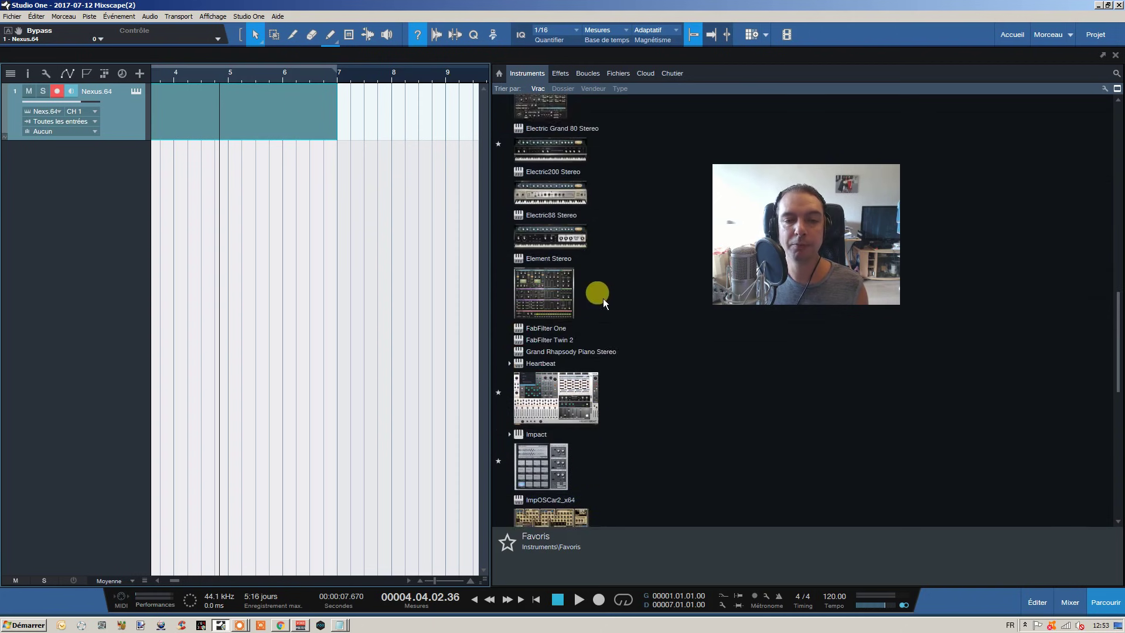
pyautogui.scroll(3, 619, 266)
pyautogui.scroll(1, 614, 110)
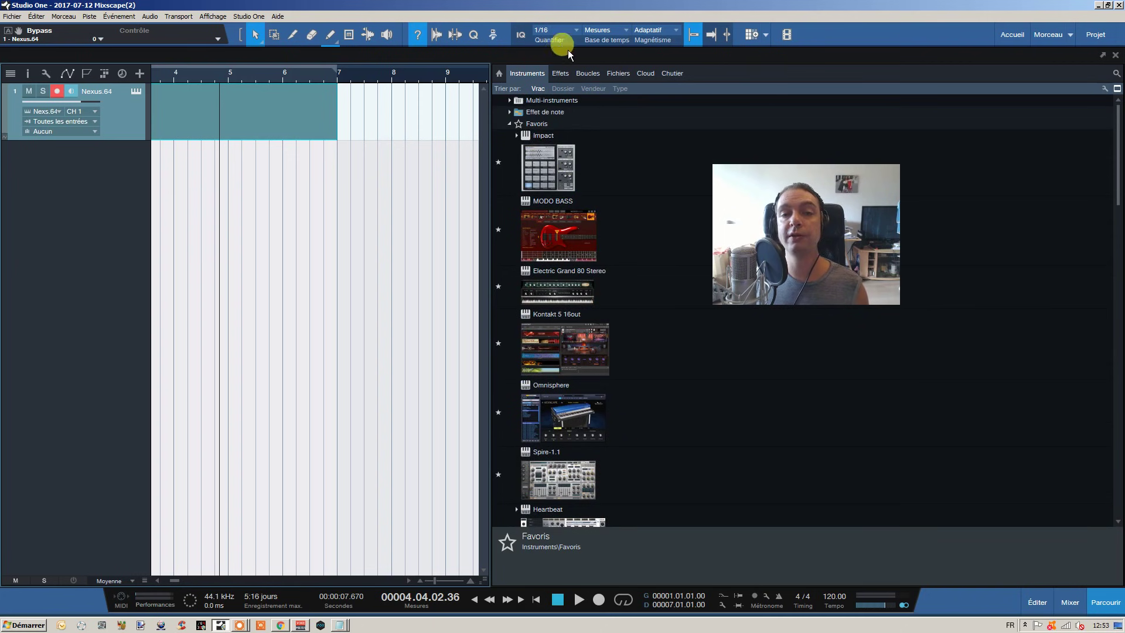
# Step: Sort the effects by Vrac and expand their Favoris folder, then return to the instrument list
pyautogui.click(559, 74)
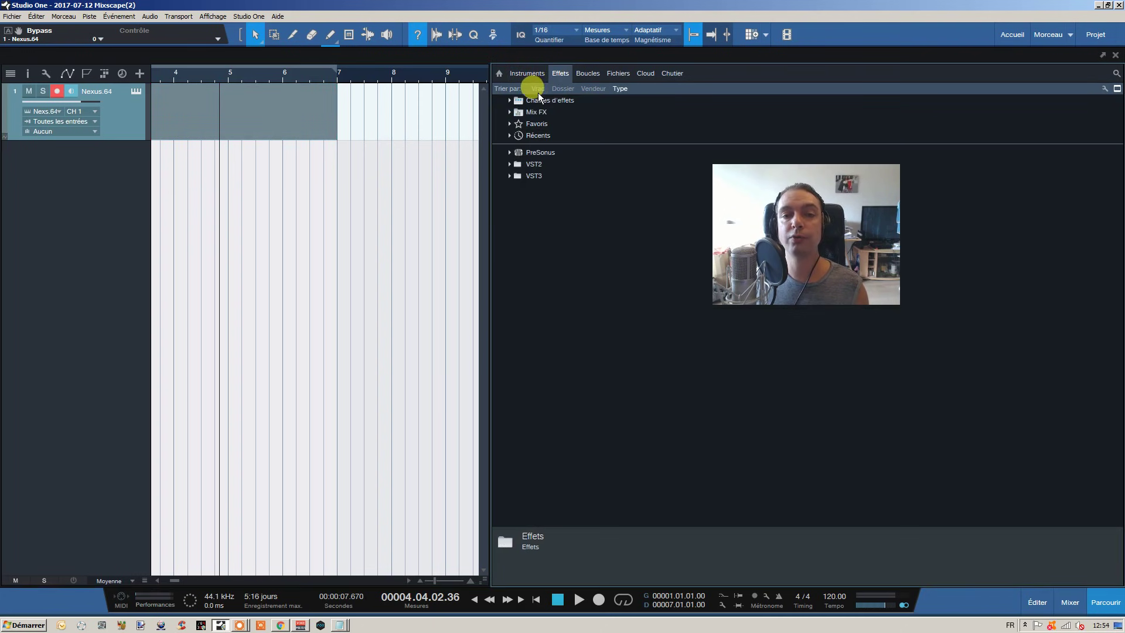
pyautogui.click(538, 91)
pyautogui.click(535, 124)
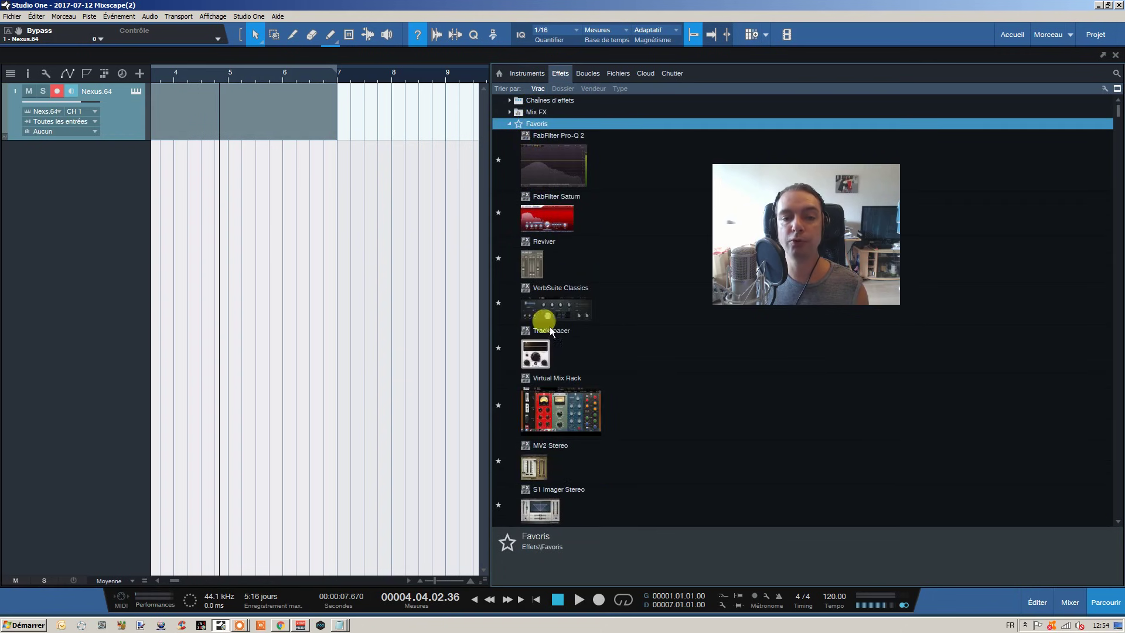
pyautogui.click(527, 73)
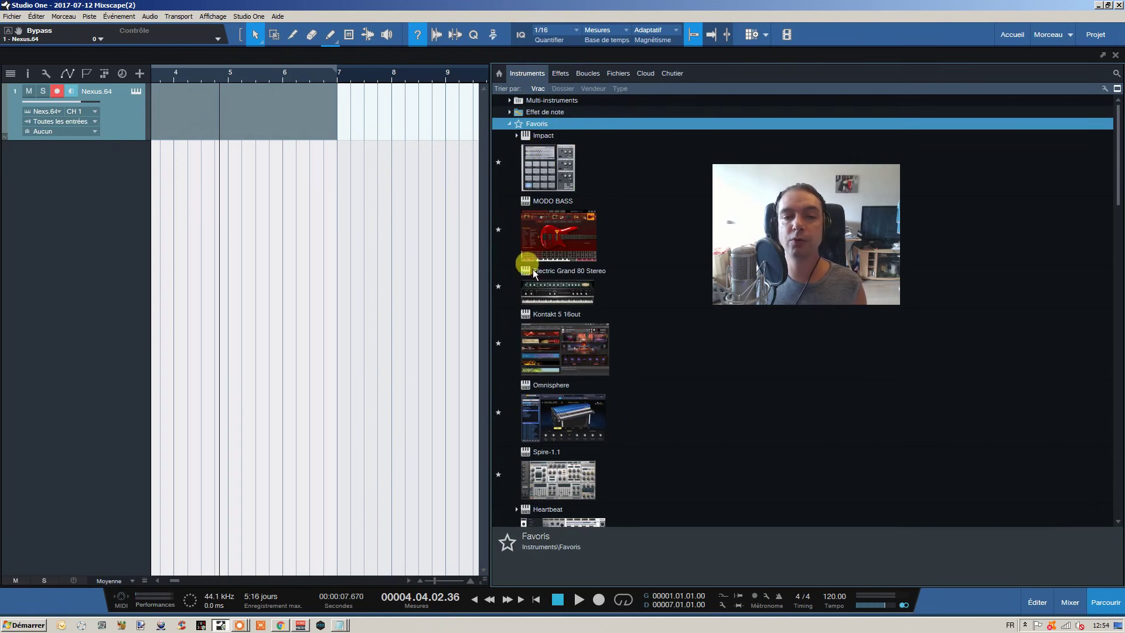
# Step: Hide the Impact instrument with the browser's plug-in visibility editing, leave that mode and look through the list
pyautogui.click(1104, 89)
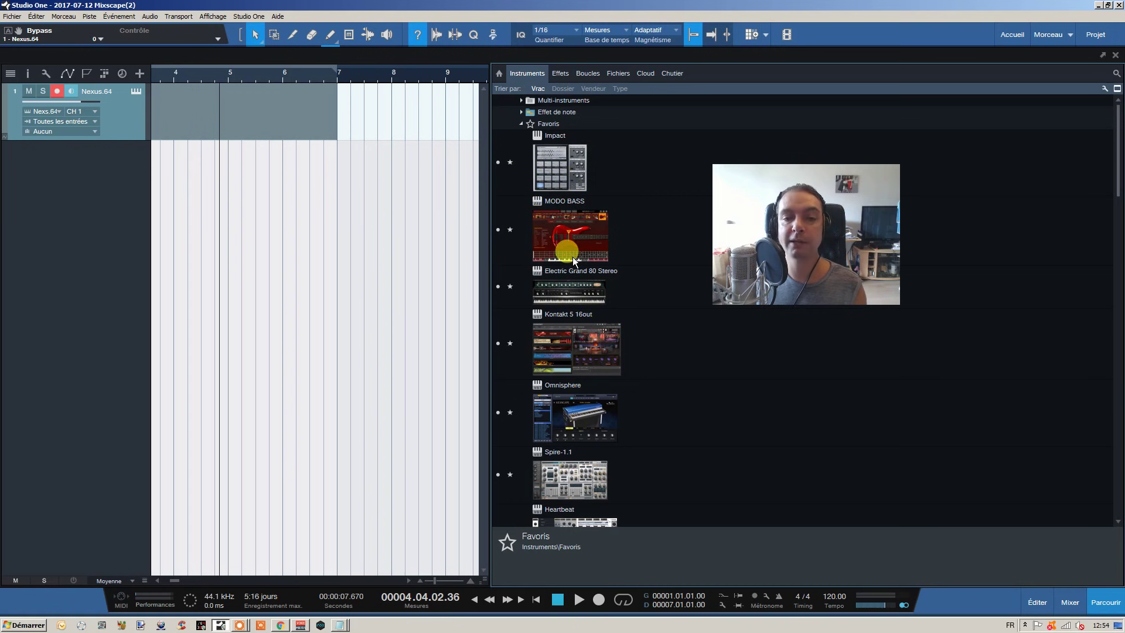
pyautogui.click(498, 163)
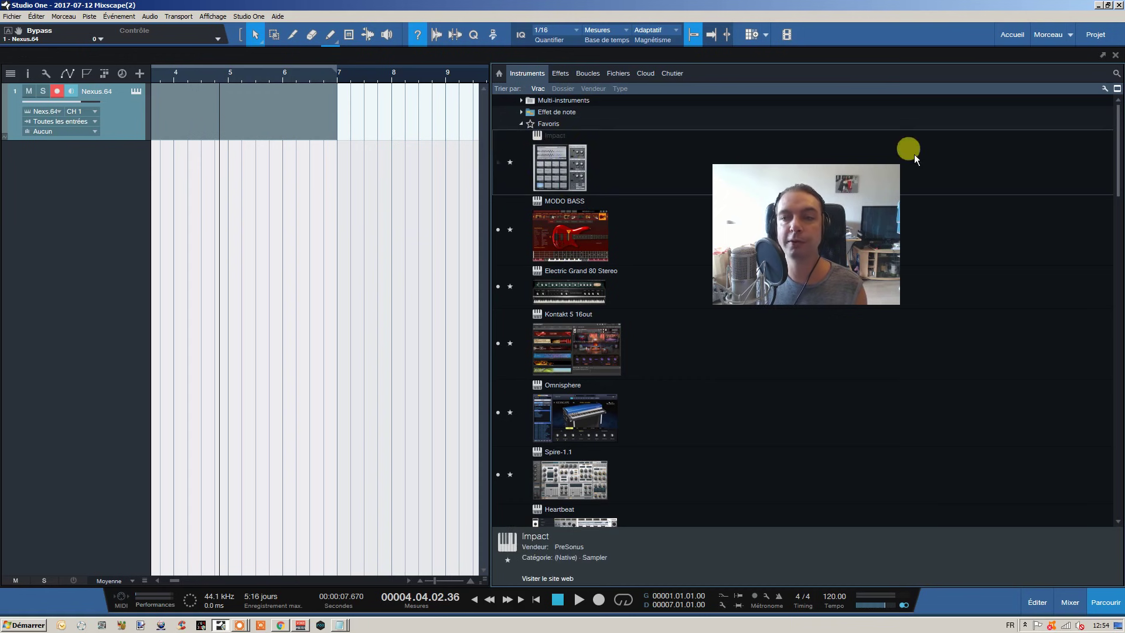
pyautogui.click(1102, 90)
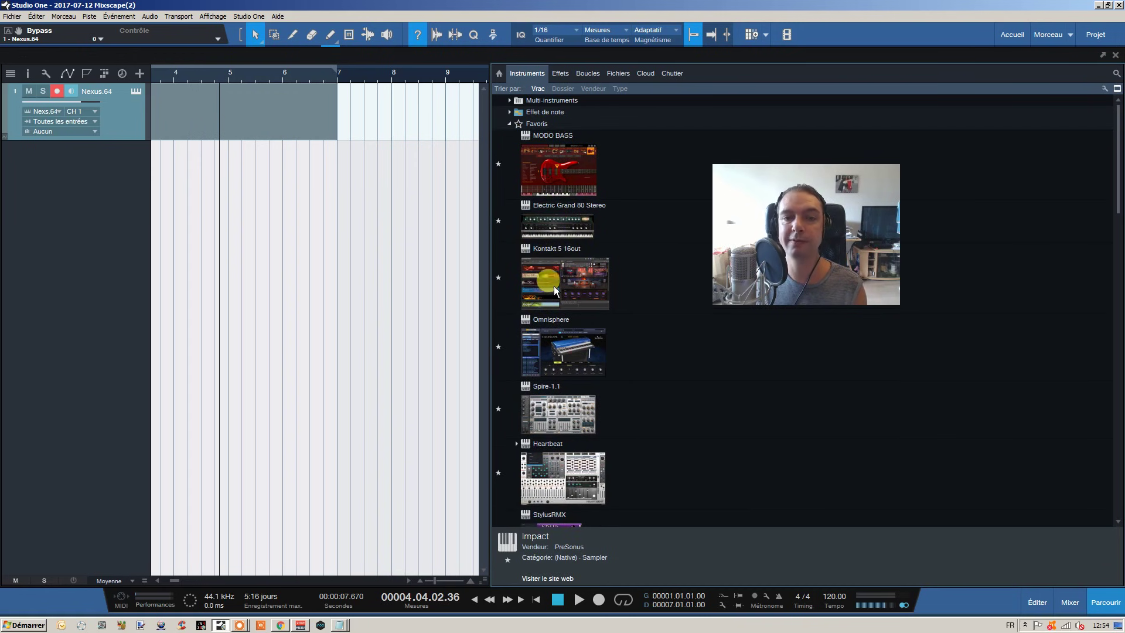
pyautogui.scroll(-10, 530, 187)
pyautogui.scroll(10, 531, 205)
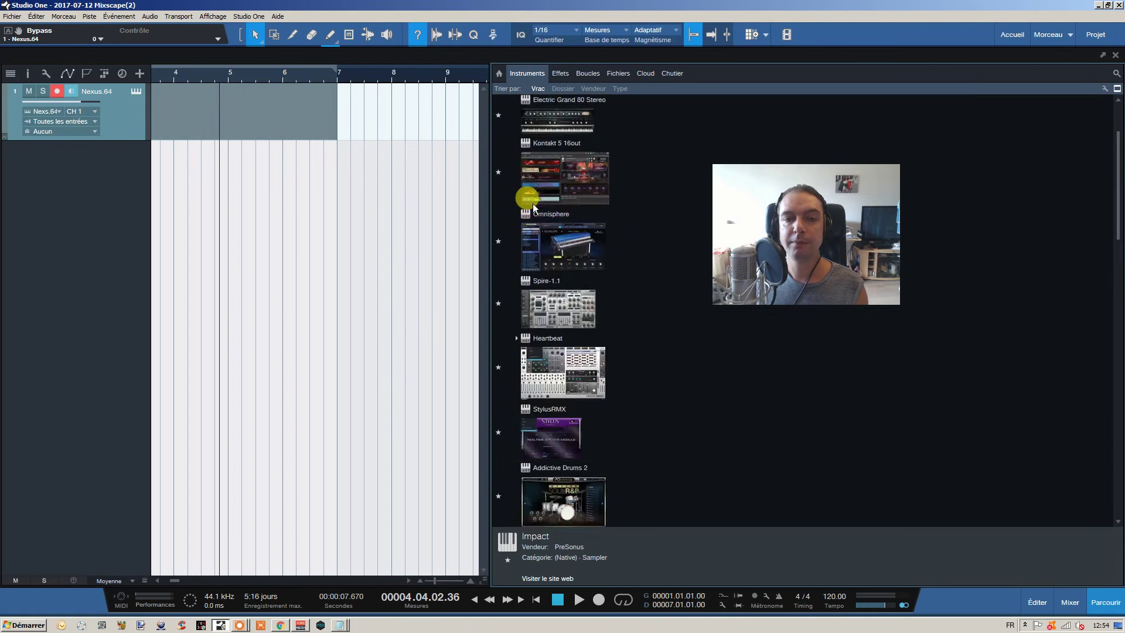
# Step: Make the Impact instrument visible again in the browser and leave the visibility editing mode
pyautogui.click(1107, 89)
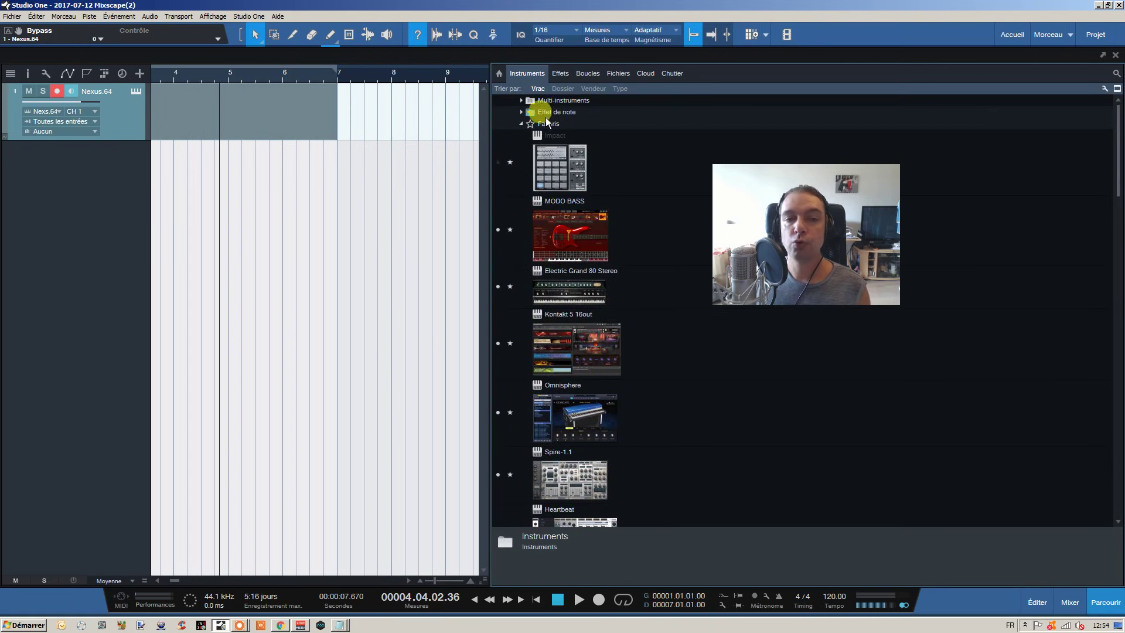
pyautogui.click(497, 162)
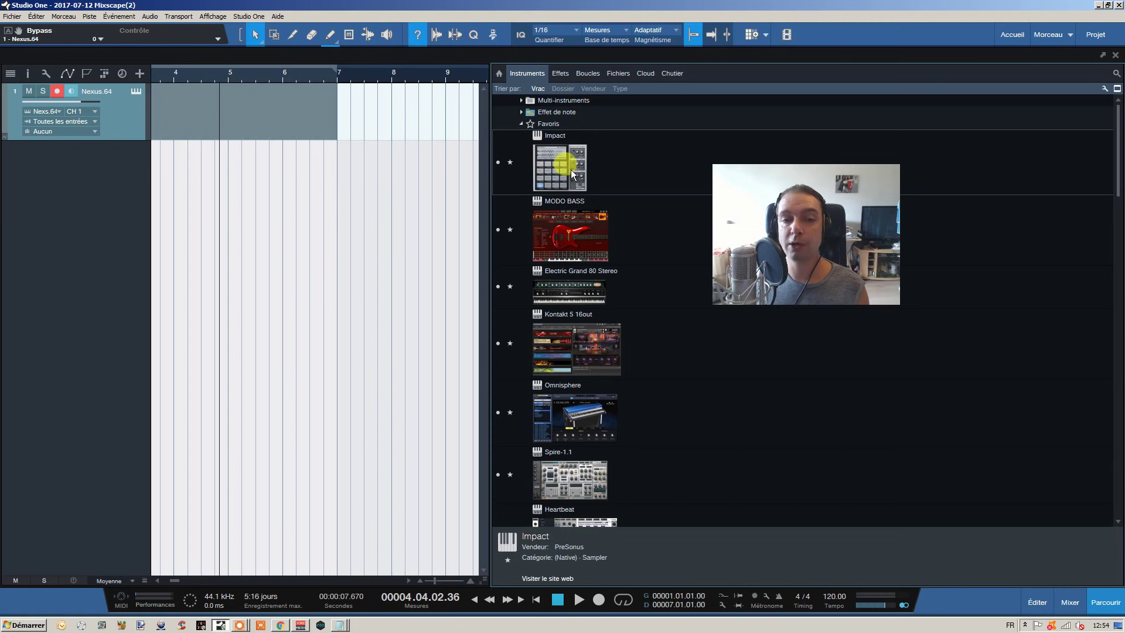
pyautogui.click(1104, 89)
# Step: Mark Element Stereo as a favourite in the plug-in visibility editing mode, then return to the normal instrument list
pyautogui.scroll(-10, 610, 281)
pyautogui.scroll(-3, 610, 287)
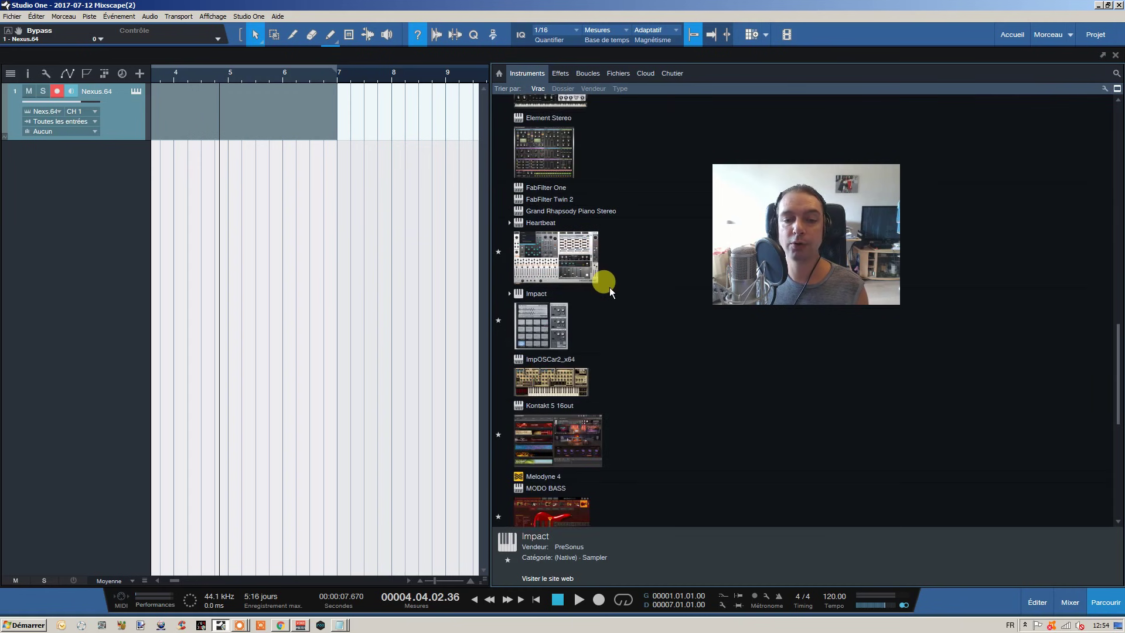
pyautogui.click(1104, 89)
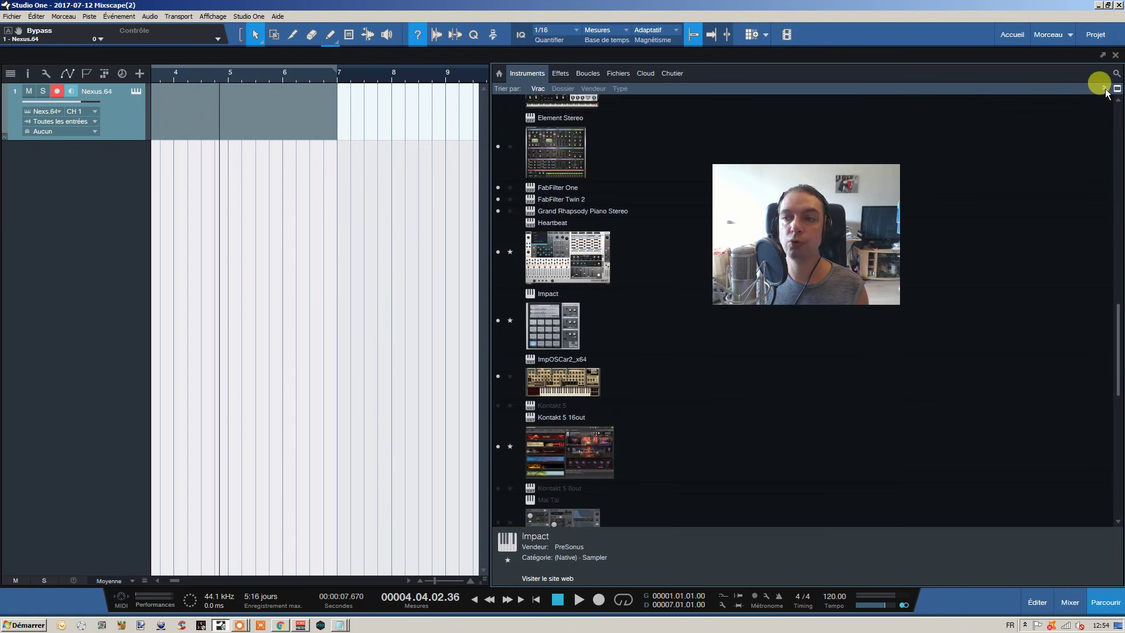
pyautogui.click(498, 320)
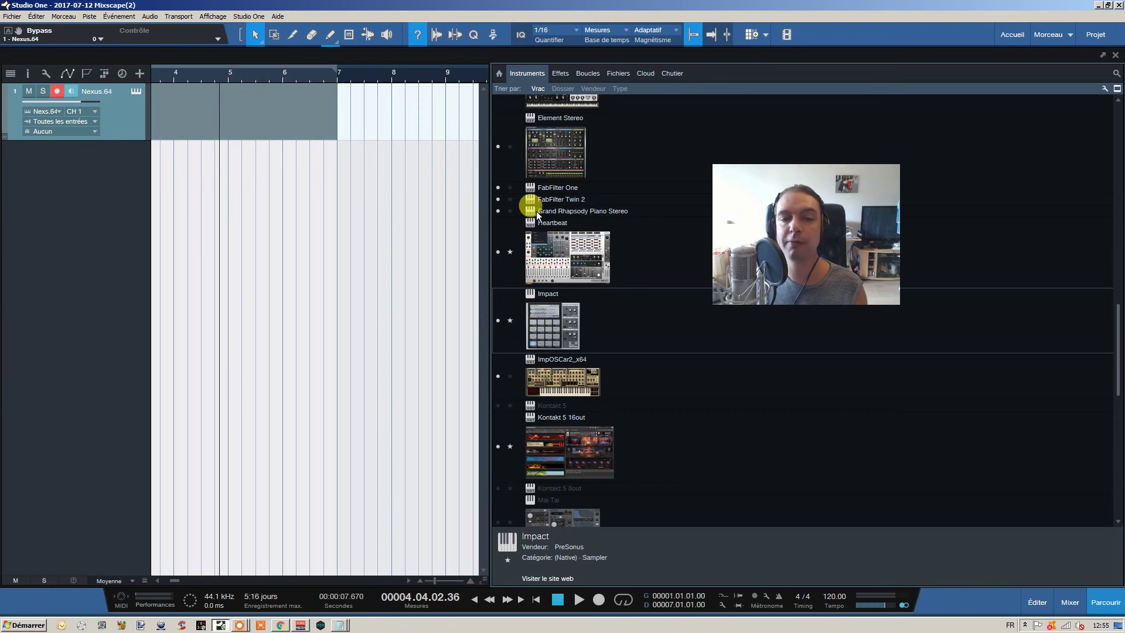
pyautogui.scroll(3, 541, 197)
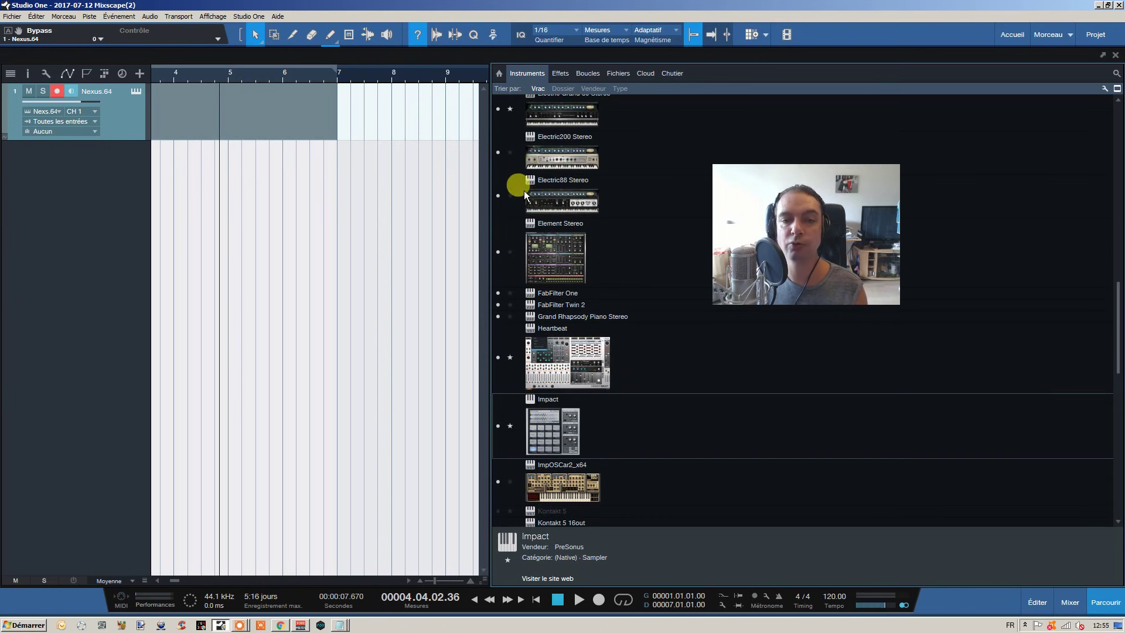
pyautogui.click(509, 253)
pyautogui.scroll(2, 509, 253)
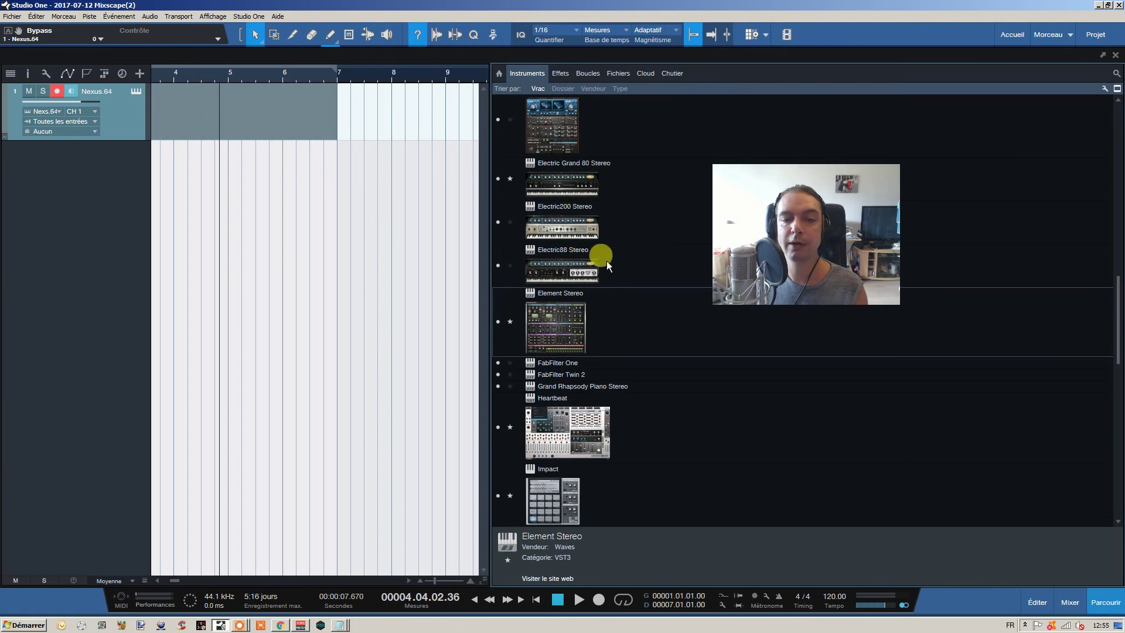
pyautogui.scroll(5, 574, 324)
pyautogui.scroll(5, 574, 324)
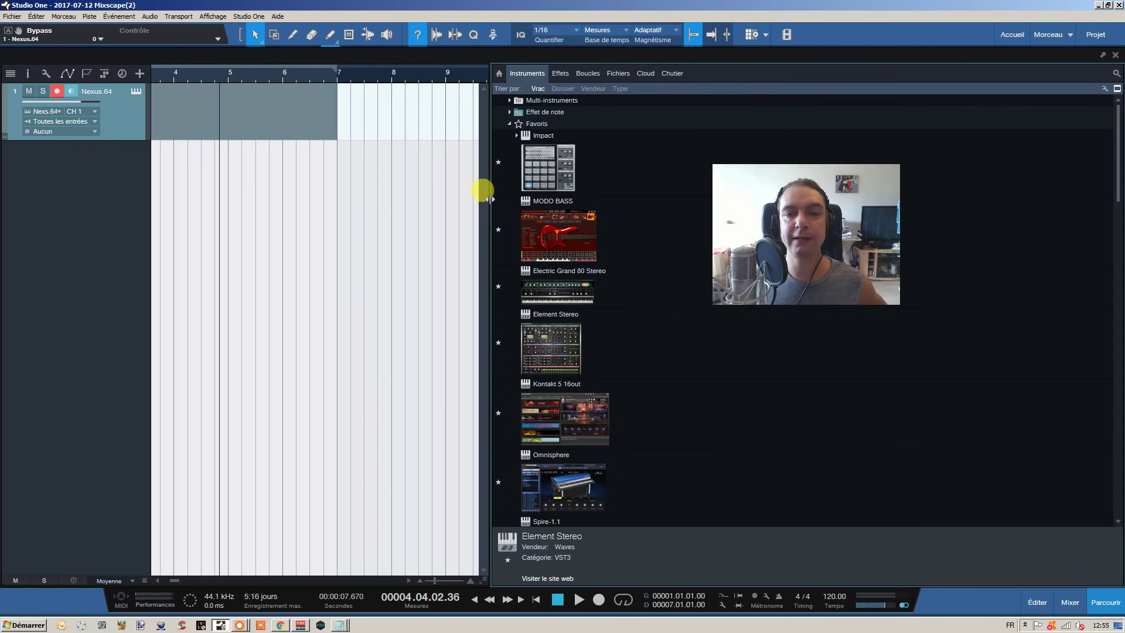
# Step: Show the song's Chutier in the browser
pyautogui.click(674, 73)
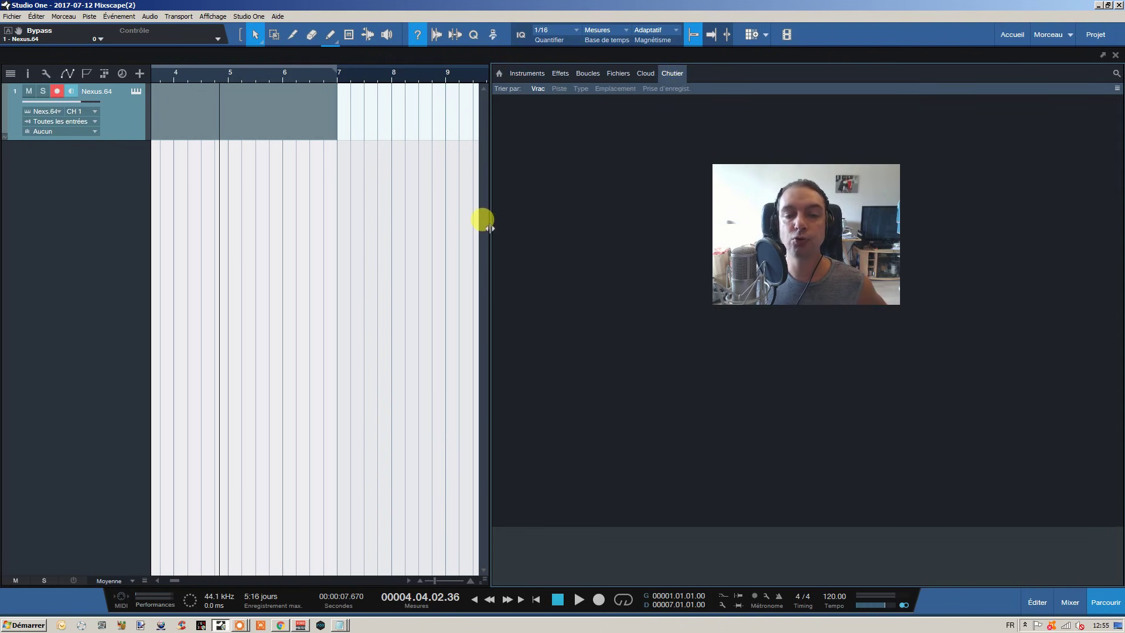
# Step: Narrow the browser and open the Claps folder of 80's Retro Drummer - Zenhiser within the 80s DRUM KITS samples
pyautogui.moveTo(490, 228); pyautogui.dragTo(574, 223)
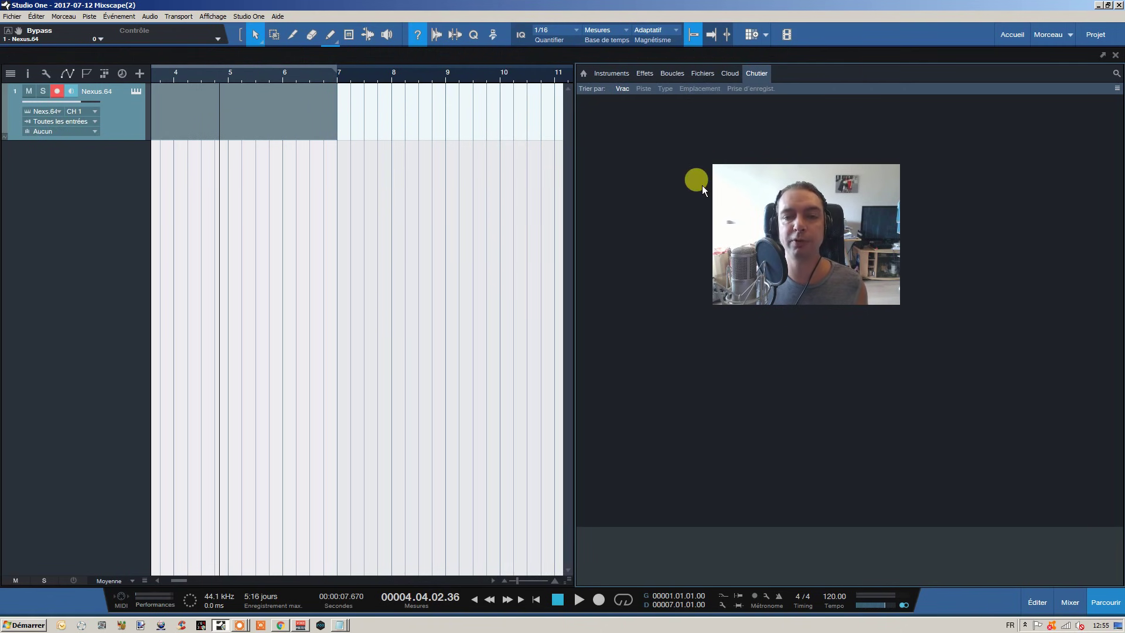
pyautogui.moveTo(572, 180); pyautogui.dragTo(583, 186)
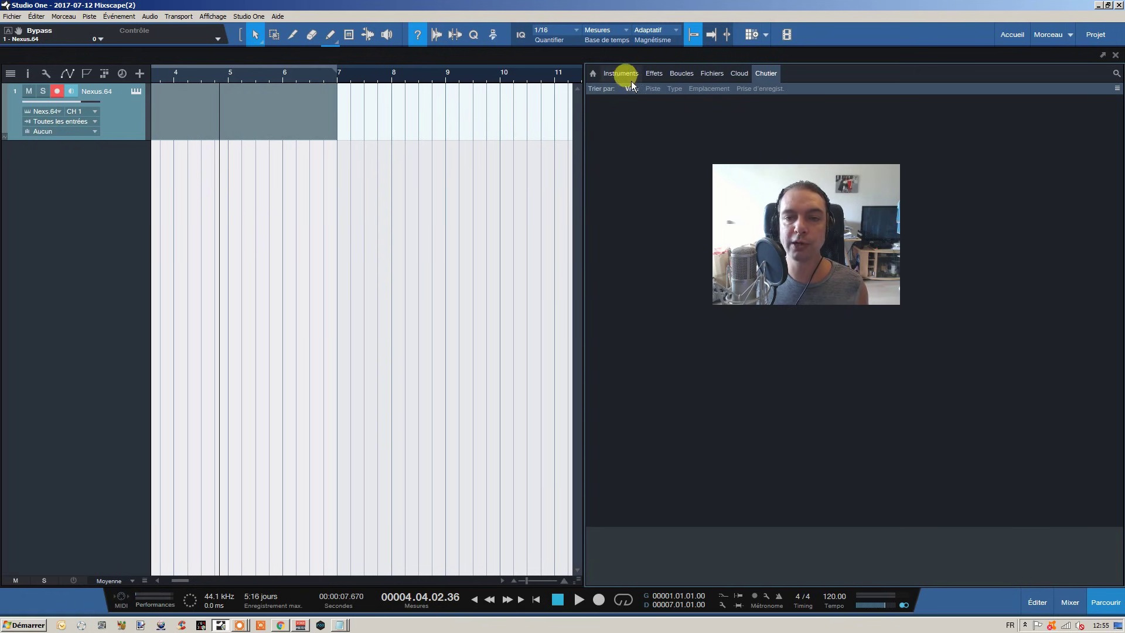
pyautogui.click(710, 74)
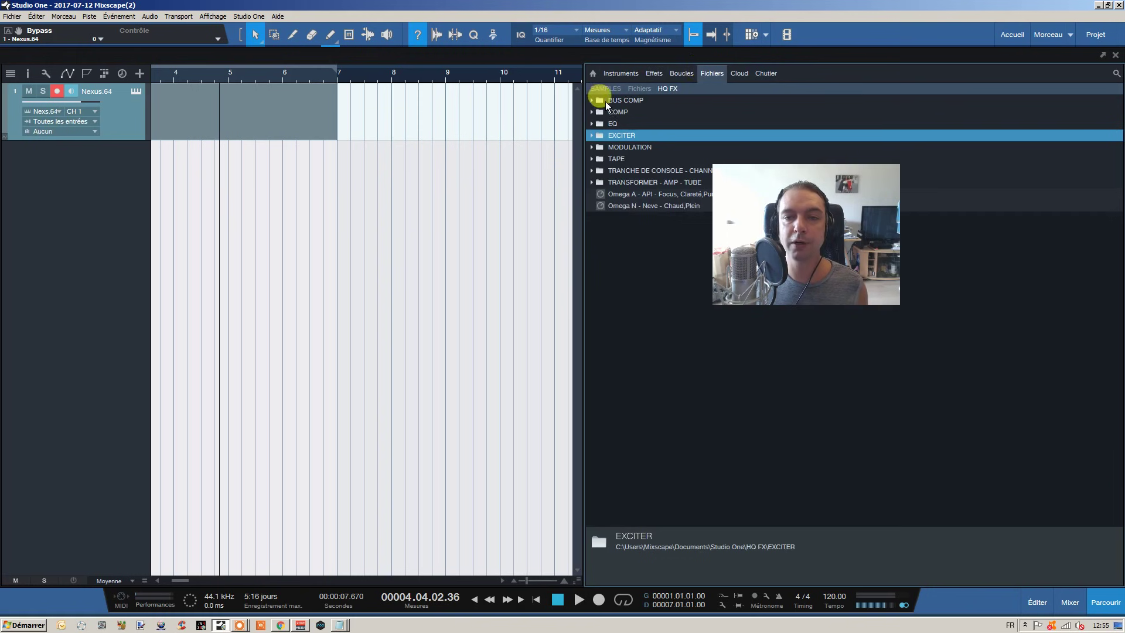
pyautogui.click(603, 89)
pyautogui.doubleClick(603, 100)
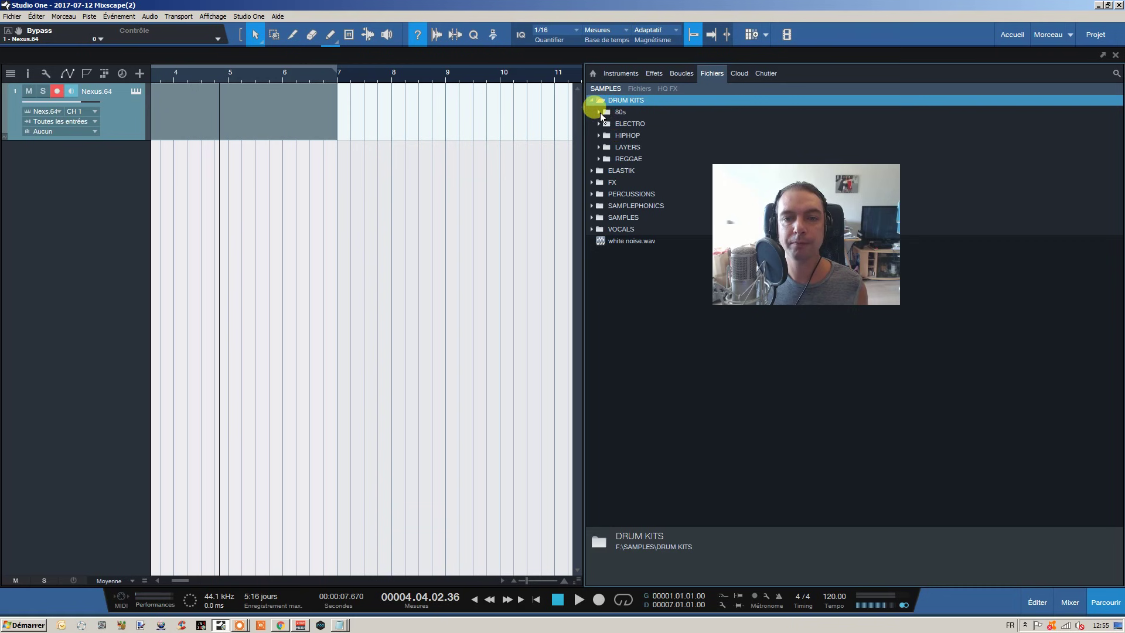
pyautogui.click(600, 113)
pyautogui.click(602, 112)
pyautogui.doubleClick(603, 124)
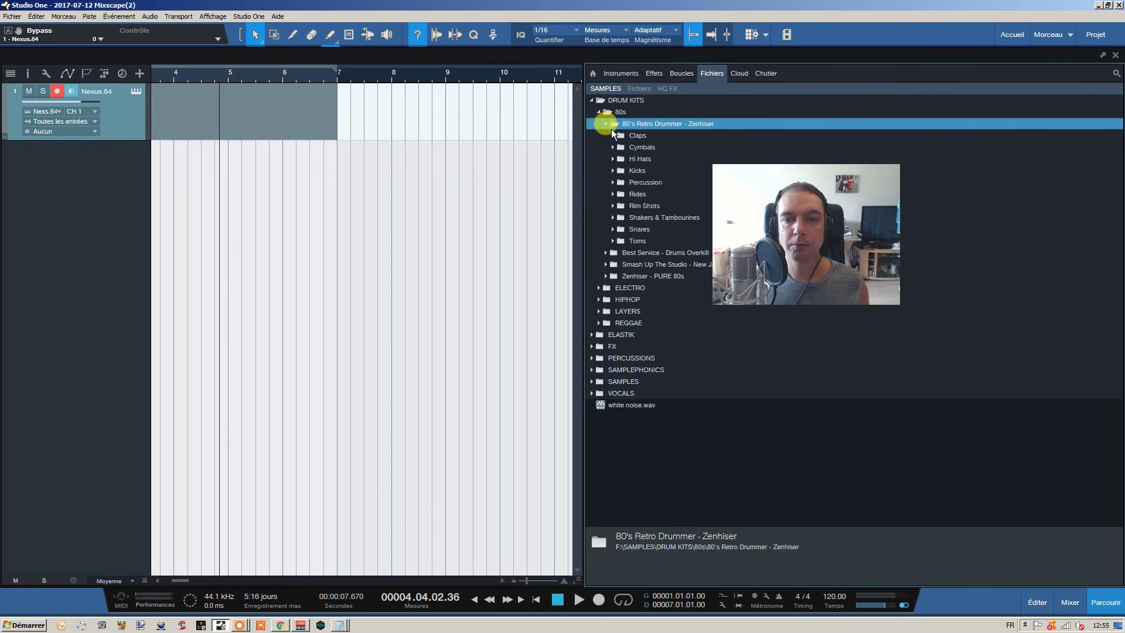
pyautogui.doubleClick(618, 136)
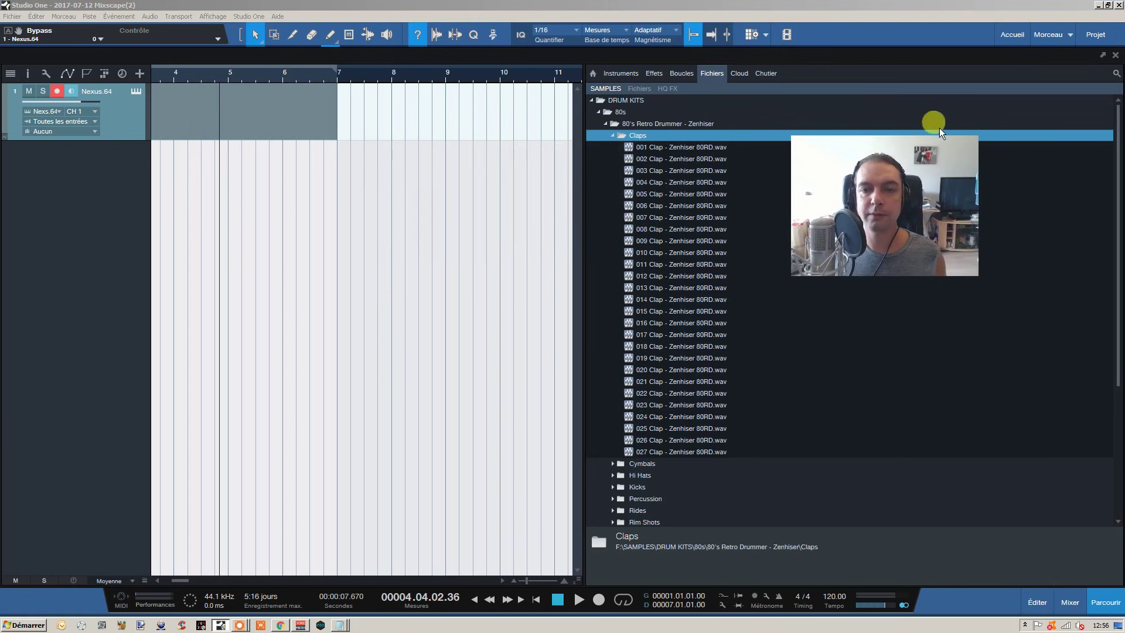
# Step: Preview the 002 Clap and 003 Clap samples, turn on looping for the preview, and stop playback
pyautogui.click(665, 162)
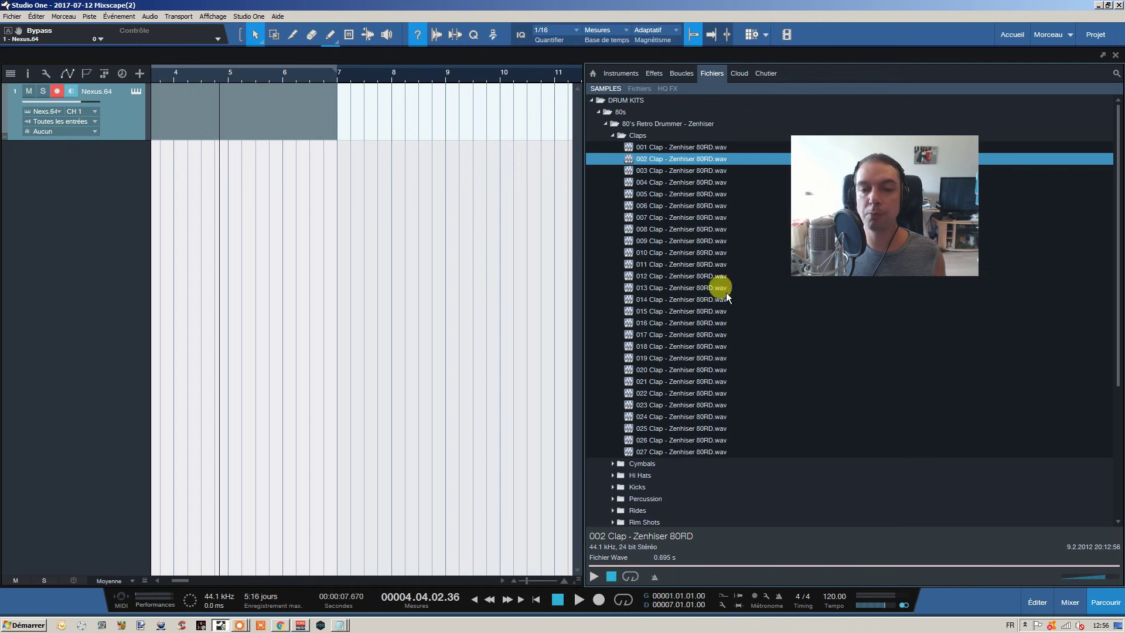
pyautogui.click(671, 171)
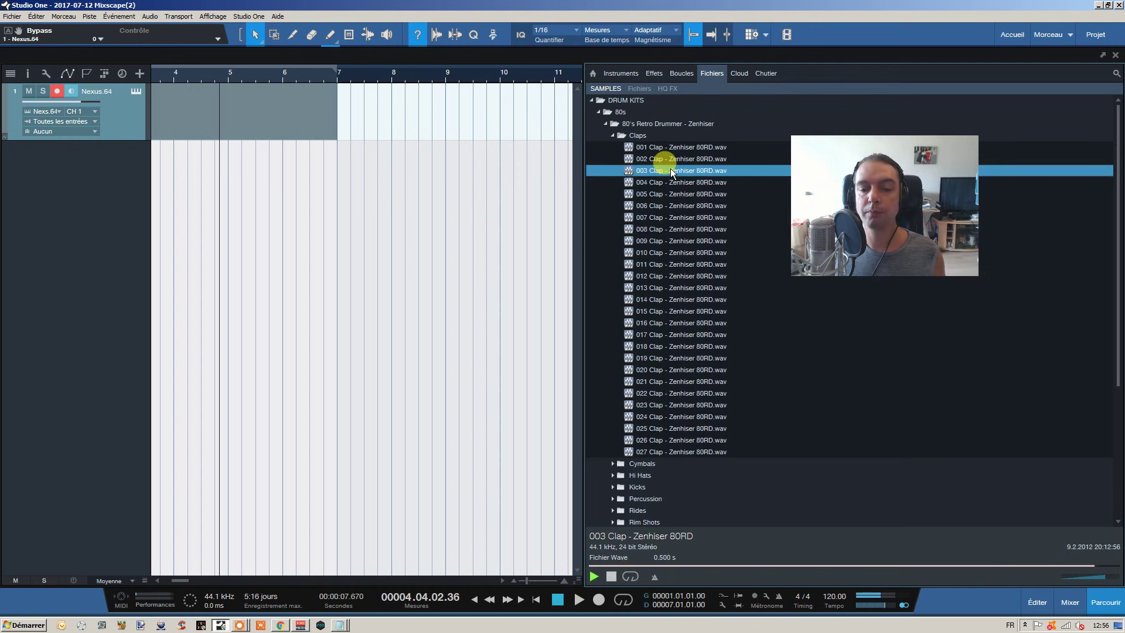
pyautogui.click(630, 575)
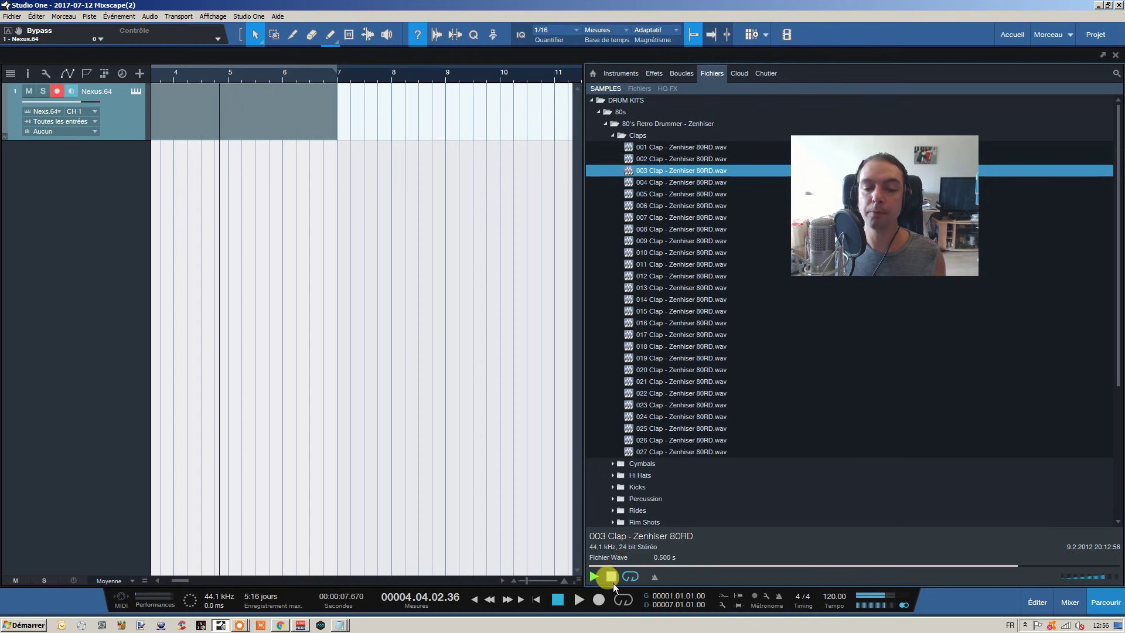
pyautogui.click(611, 577)
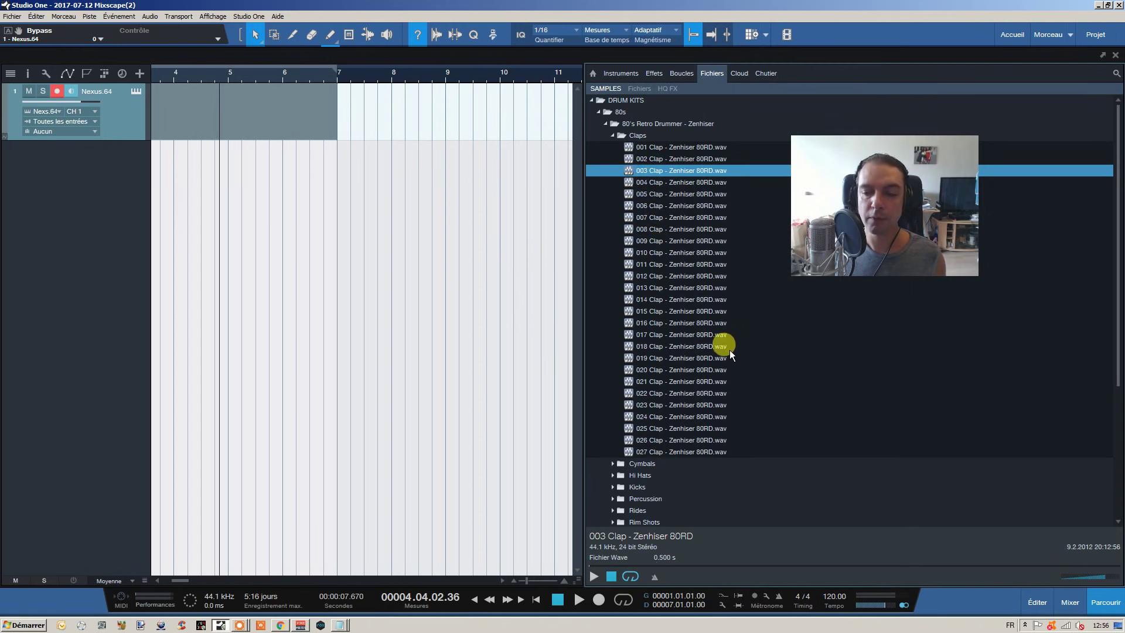
# Step: Lower the browser's preview volume while auditioning other samples including 006 Clap, raise it again, and stop the preview
pyautogui.moveTo(1087, 567)
pyautogui.mouseDown()
pyautogui.moveTo(1094, 578)
pyautogui.moveTo(1084, 577)
pyautogui.mouseUp()
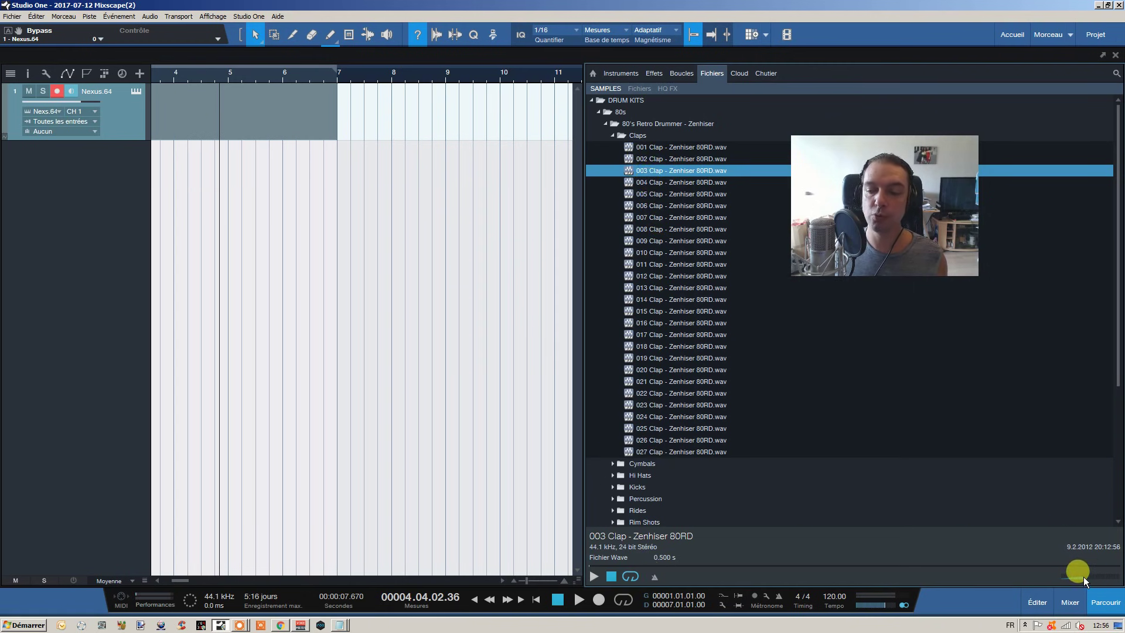
pyautogui.click(648, 249)
pyautogui.click(650, 207)
pyautogui.moveTo(1073, 569); pyautogui.dragTo(1100, 579)
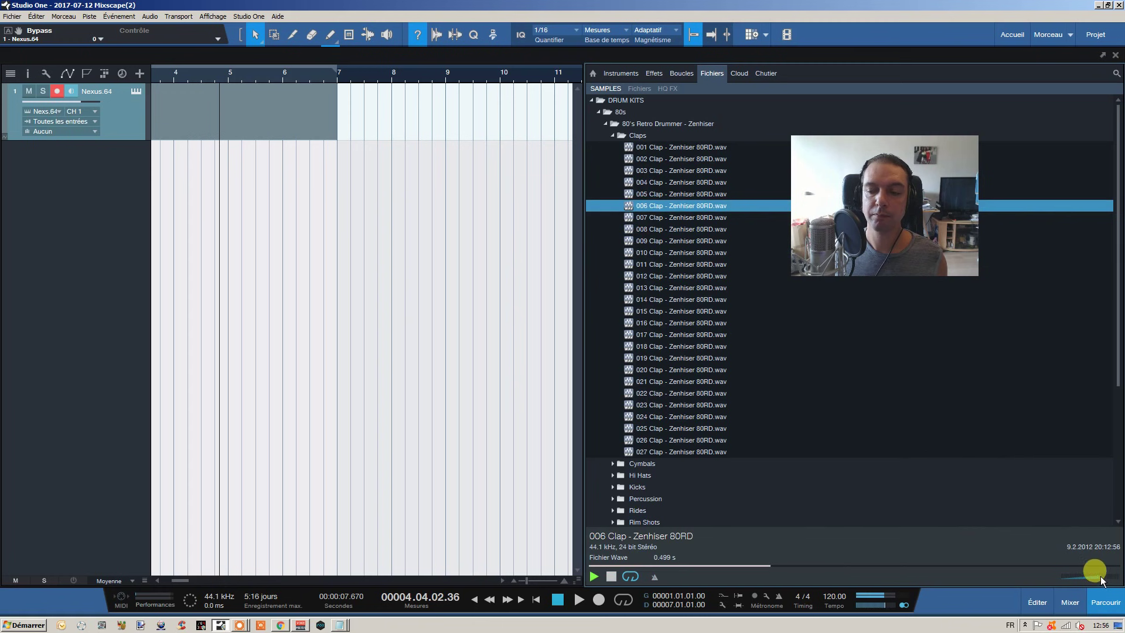
pyautogui.click(623, 574)
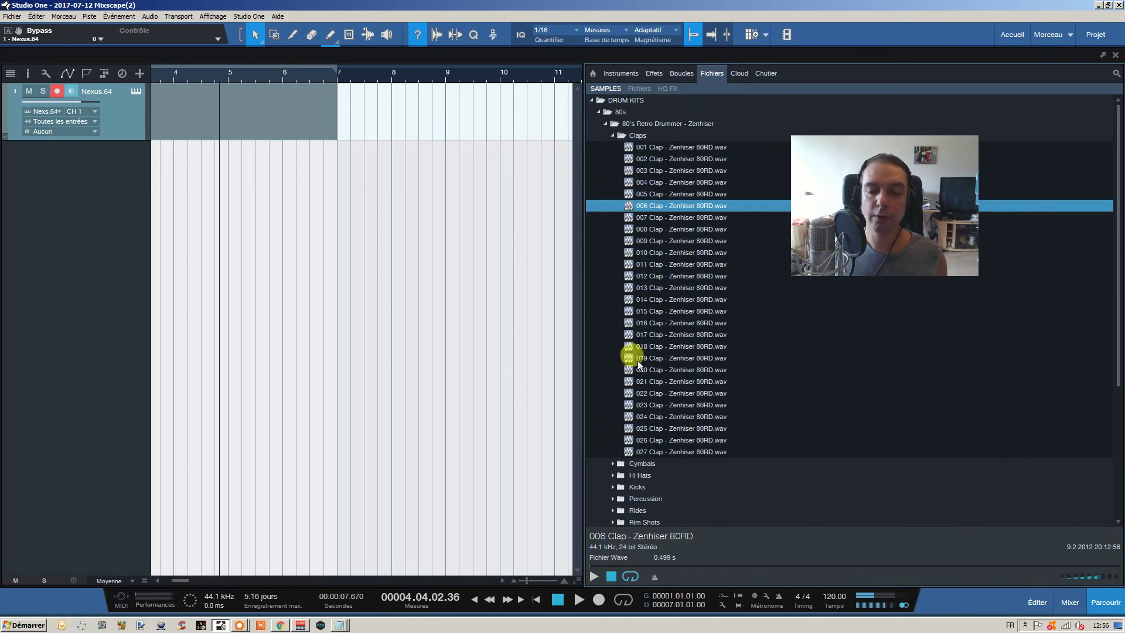
# Step: Narrow the browser to widen the arrangement, and set the song tempo to 128
pyautogui.moveTo(584, 250); pyautogui.dragTo(912, 263)
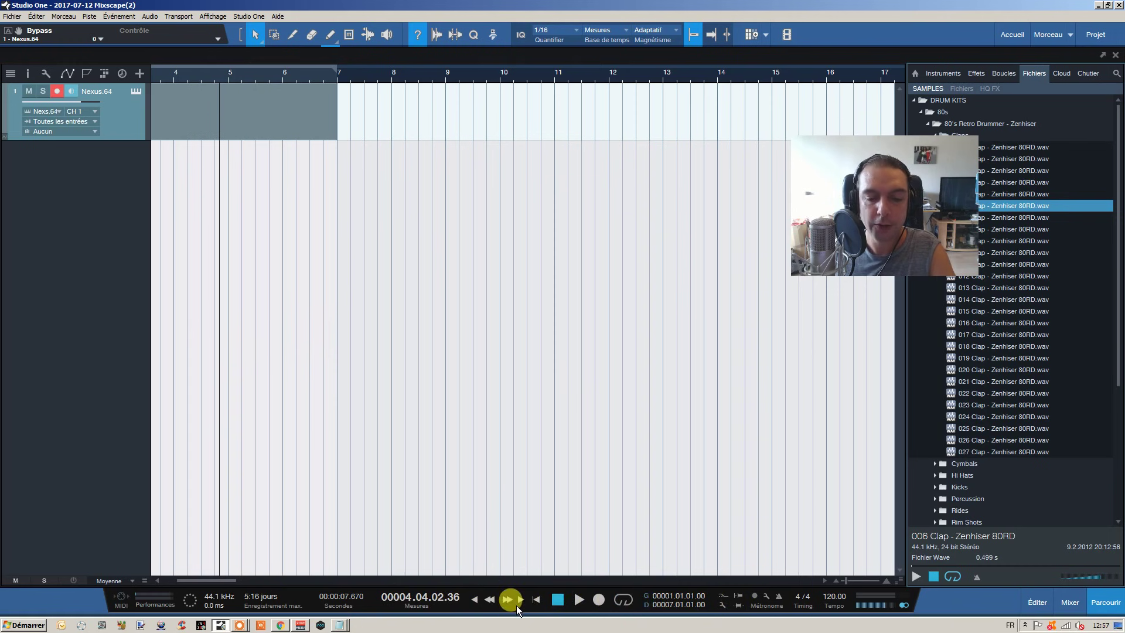
pyautogui.scroll(-3, 835, 598)
pyautogui.scroll(3, 837, 599)
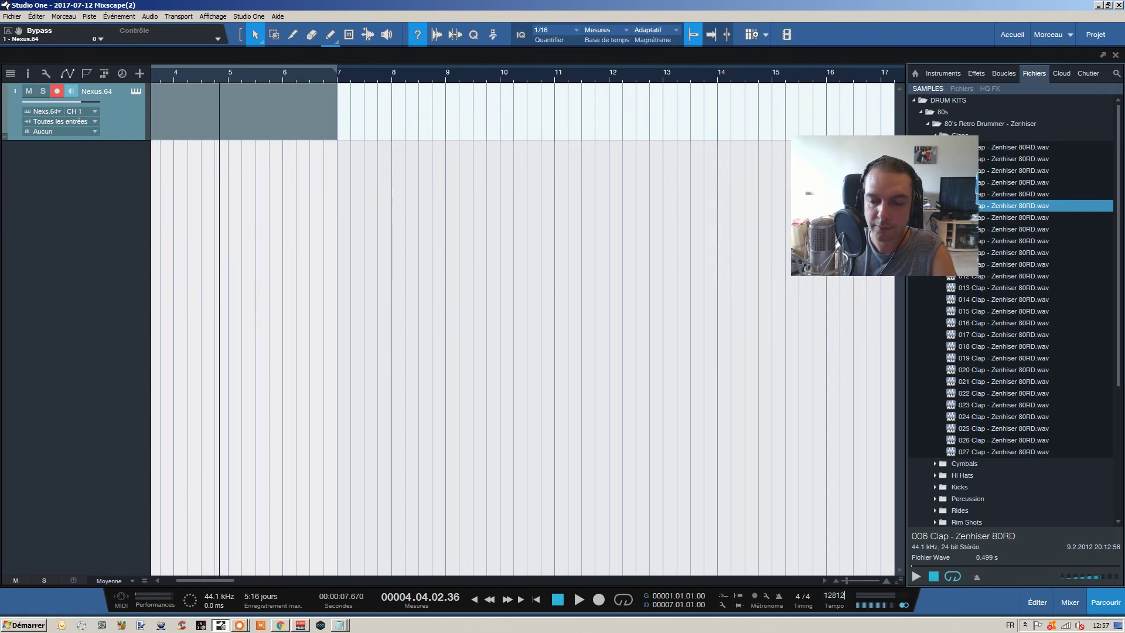
pyautogui.click(824, 585)
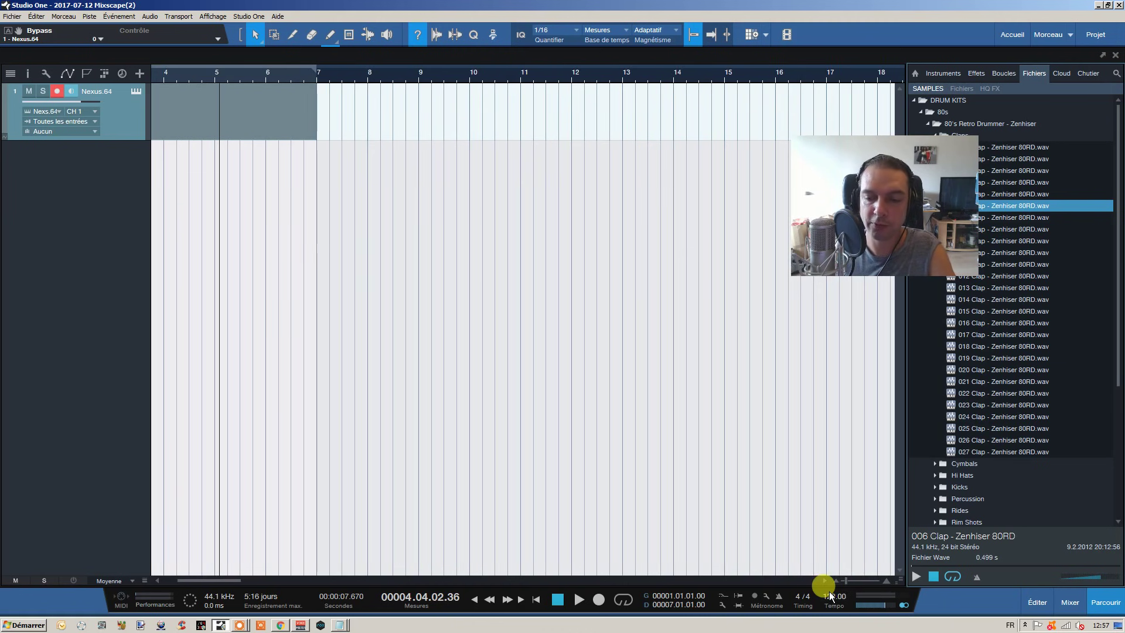
# Step: Look through the beats-per-bar choices of the song's time signature, then close the list
pyautogui.click(798, 597)
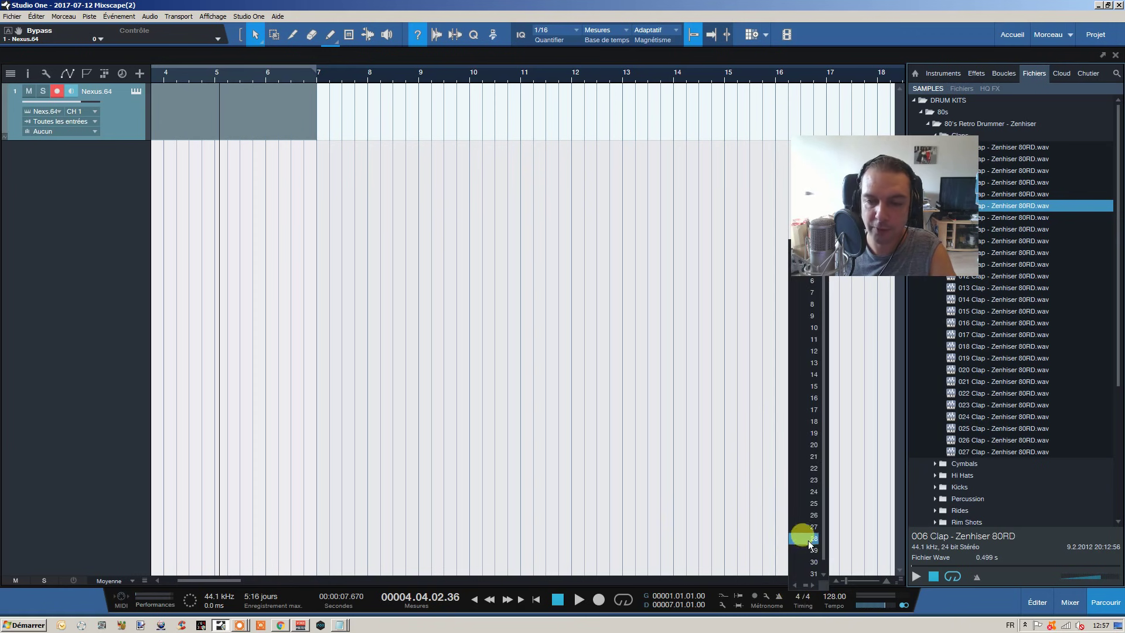
pyautogui.moveTo(822, 532); pyautogui.dragTo(825, 511)
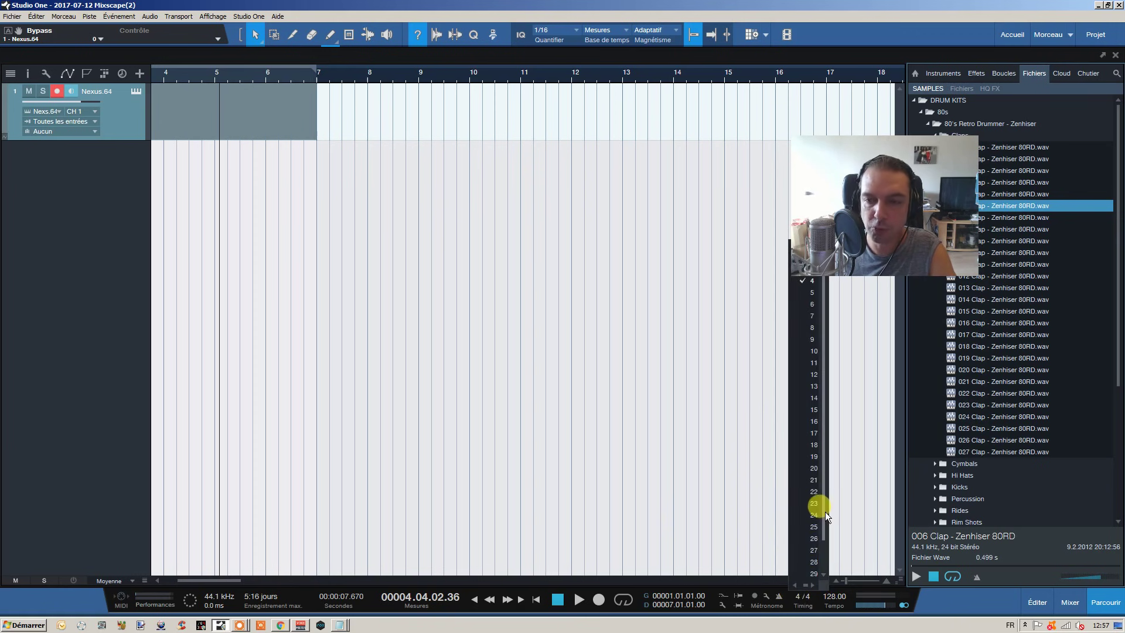
pyautogui.click(732, 484)
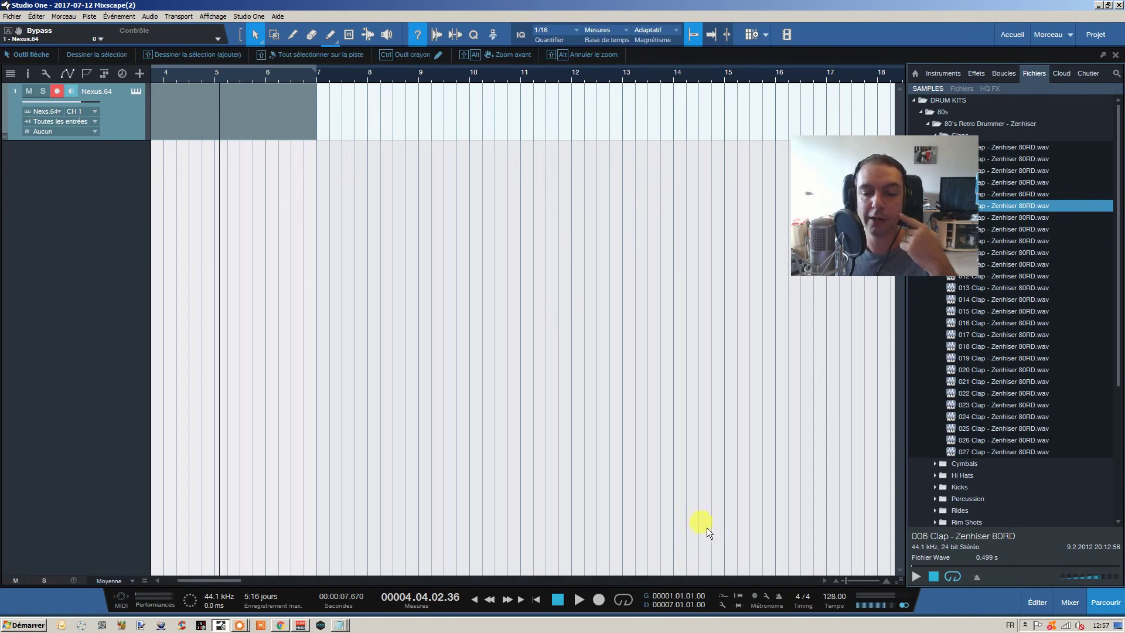
# Step: Enable the precount and test recording on the Nexus.64 track from bar 1, stopping with the cursor back at the start
pyautogui.click(754, 596)
pyautogui.click(473, 598)
pyautogui.click(597, 599)
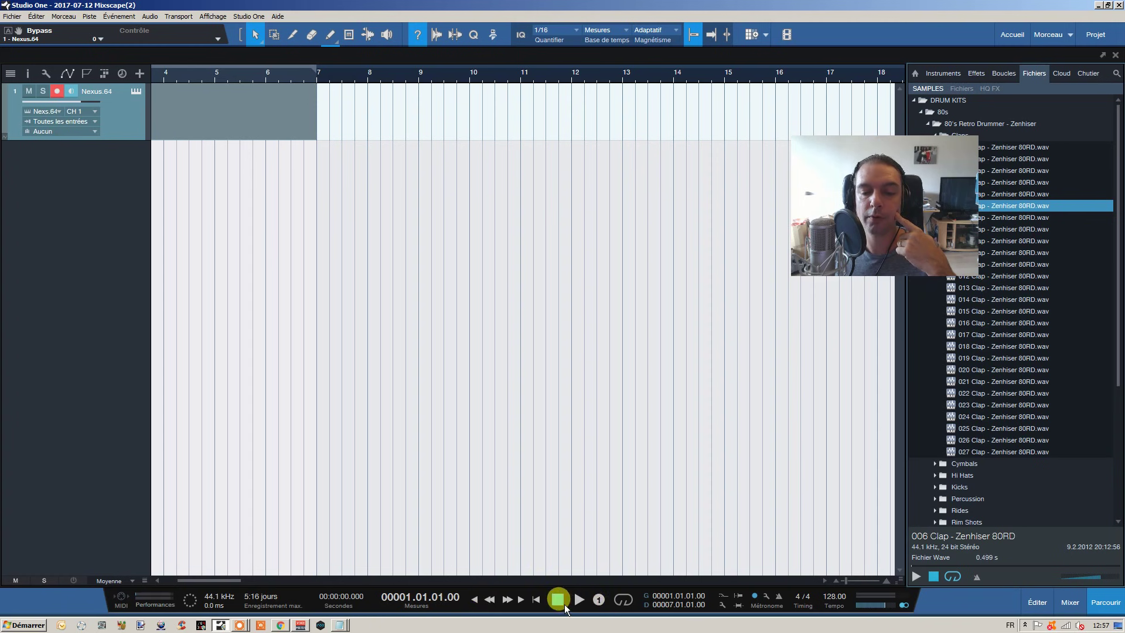
pyautogui.click(598, 601)
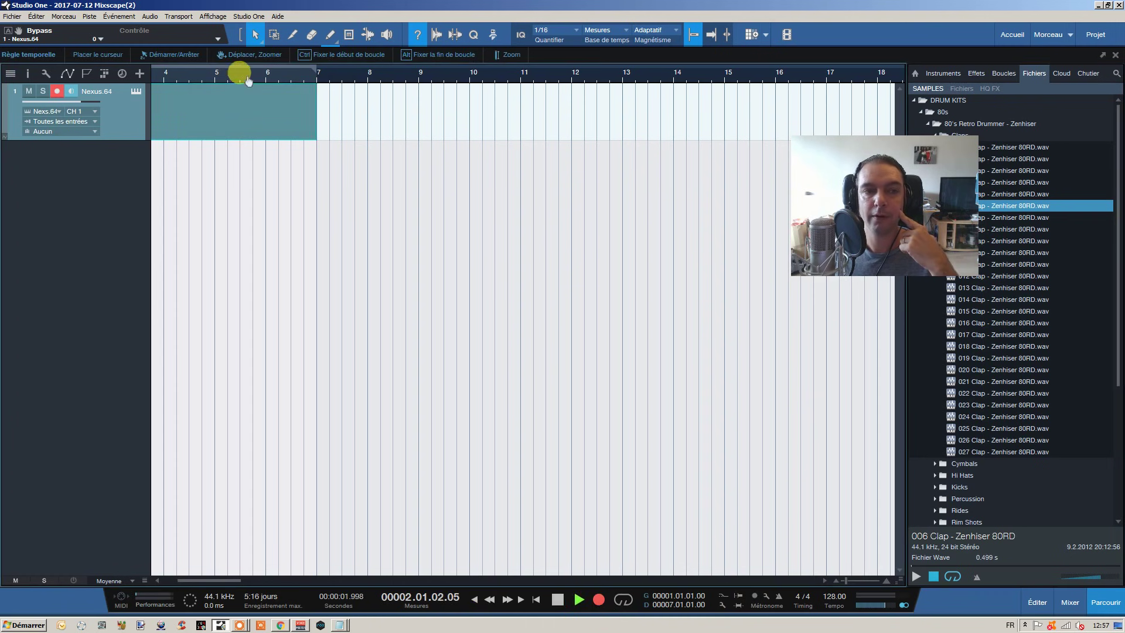
pyautogui.click(562, 599)
pyautogui.click(564, 600)
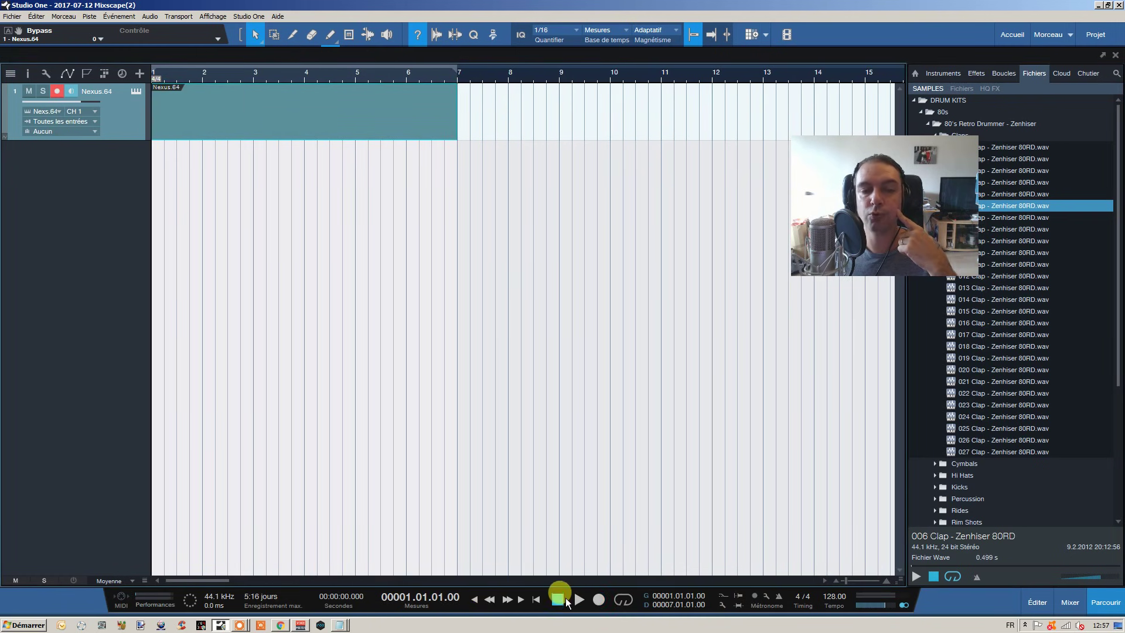
# Step: Turn on the metronome for a short test playback, and activate the loop over the start of the song
pyautogui.click(779, 595)
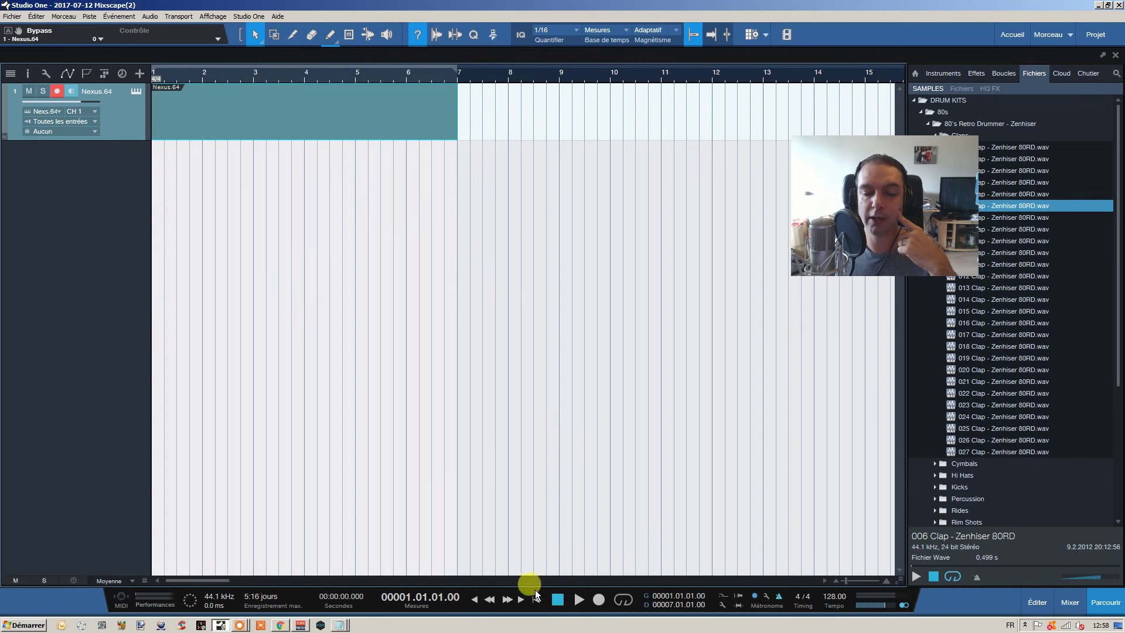
pyautogui.click(578, 599)
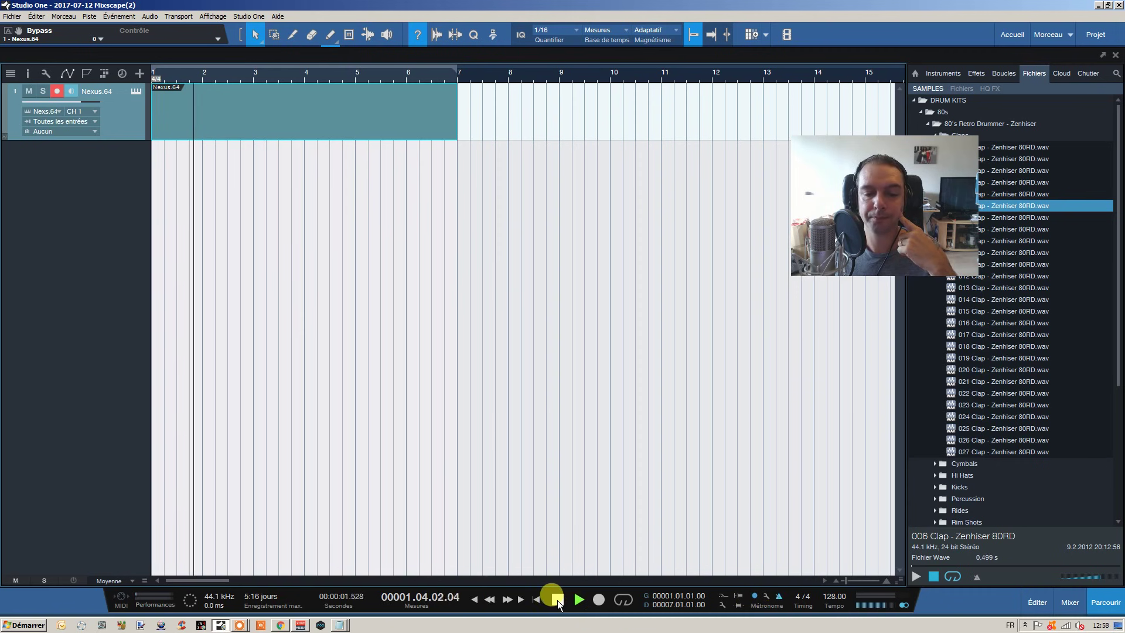
pyautogui.click(557, 599)
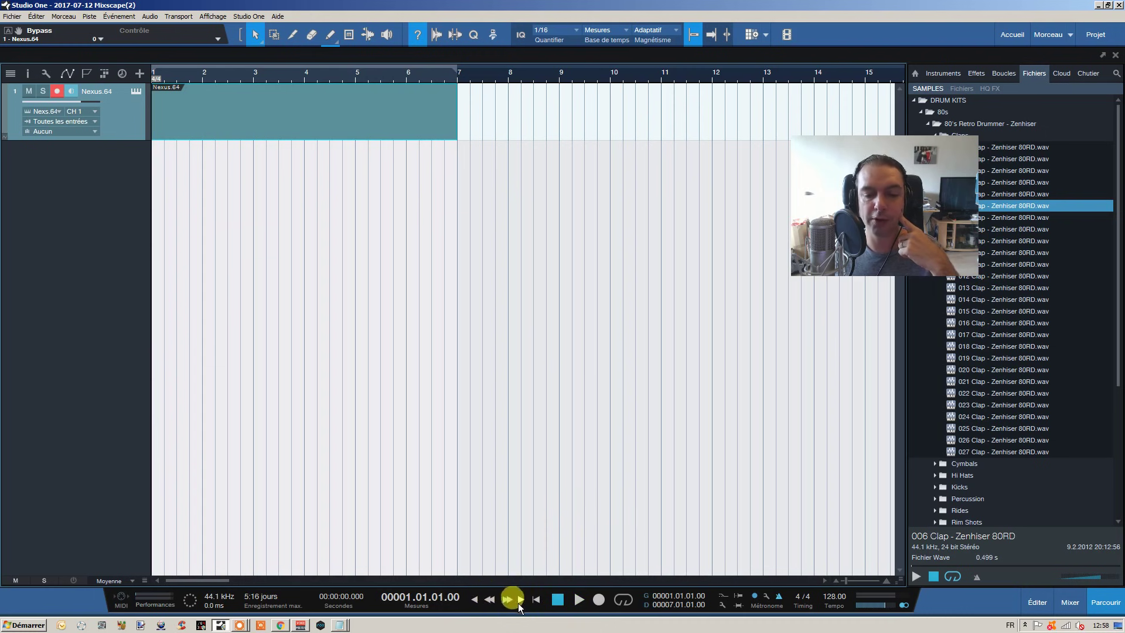
pyautogui.click(624, 600)
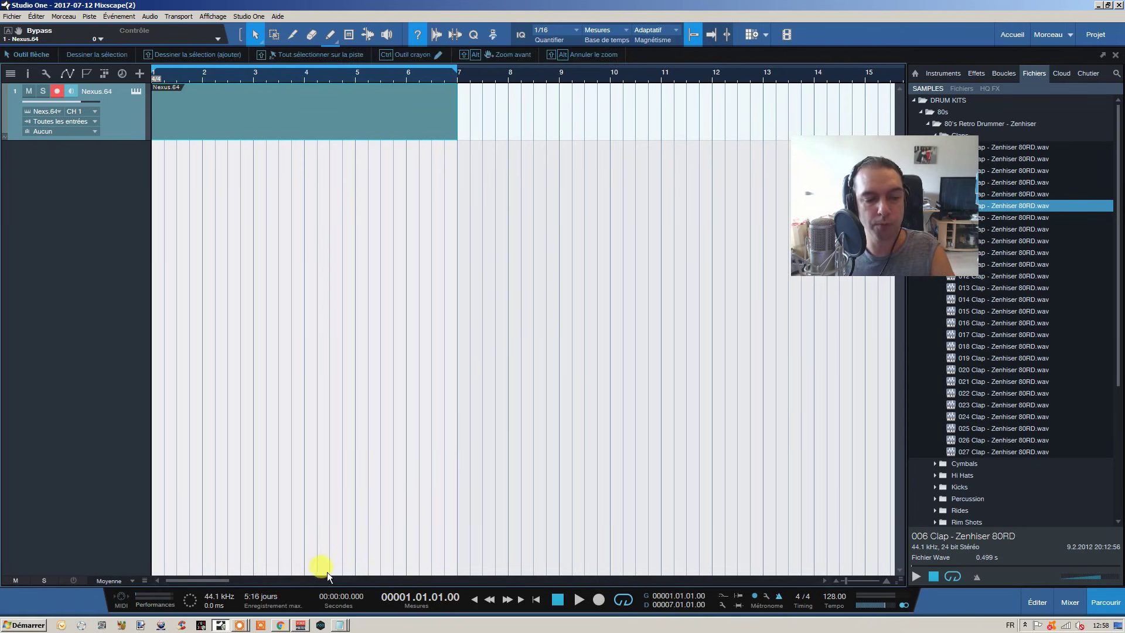
# Step: Examine the MIDI monitor and then the performance monitor with its device list displayed, closing each window
pyautogui.click(121, 597)
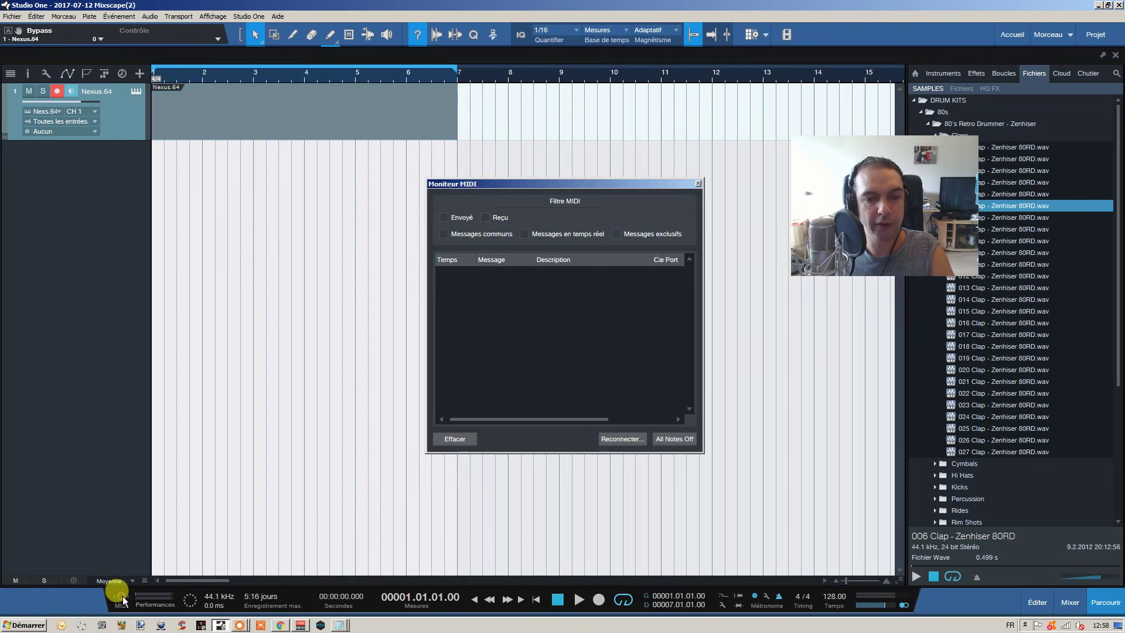
pyautogui.click(697, 183)
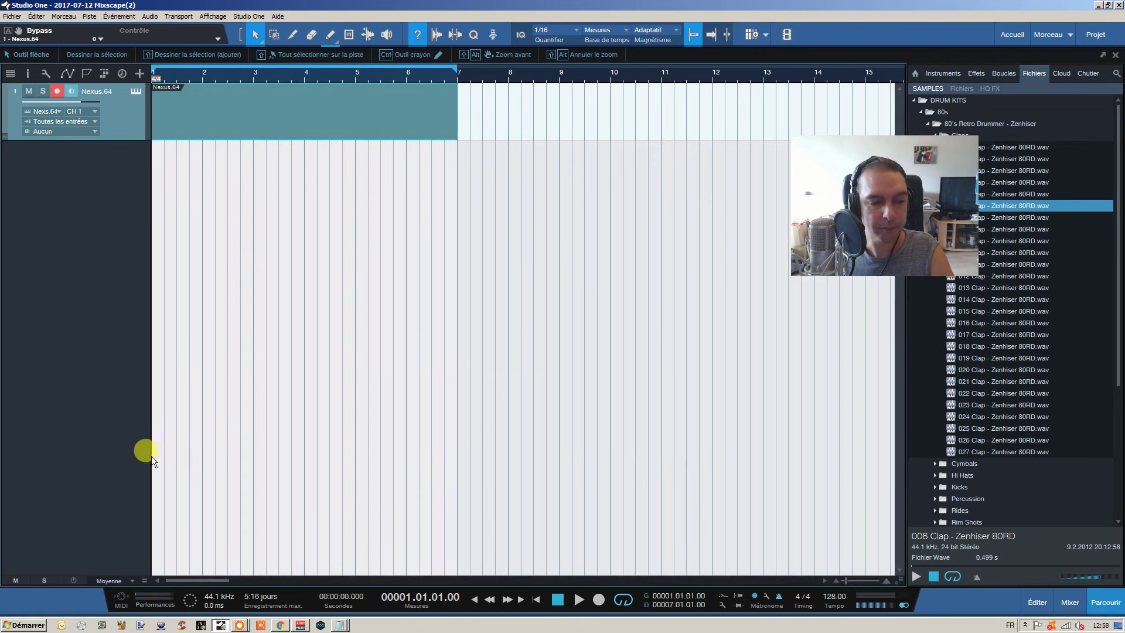
pyautogui.click(154, 597)
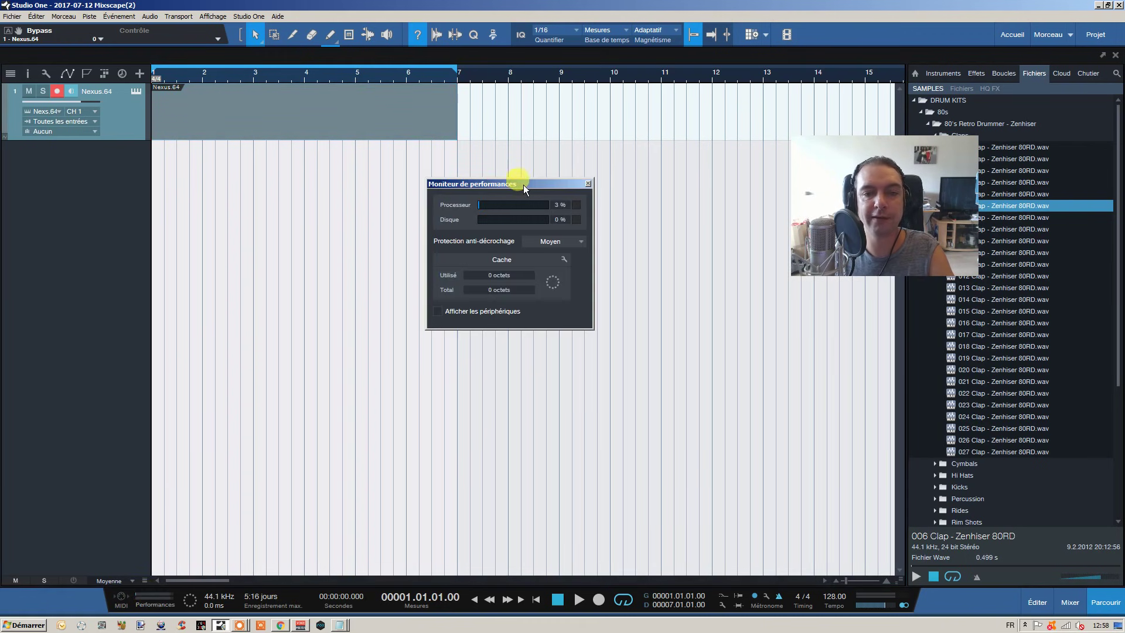
pyautogui.moveTo(523, 186); pyautogui.dragTo(552, 185)
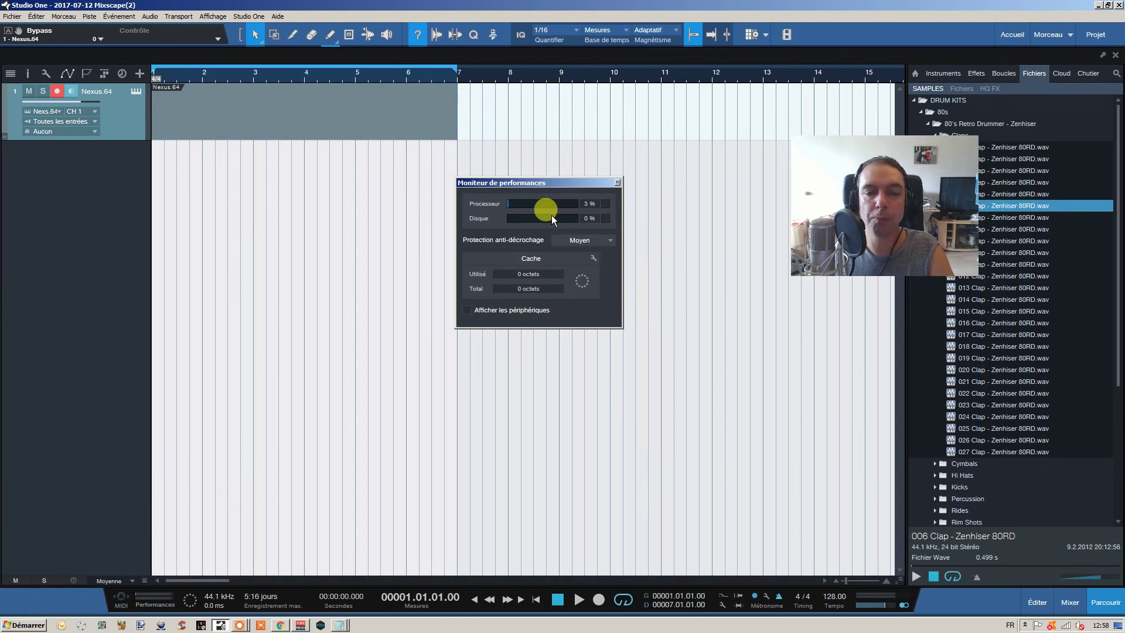
pyautogui.click(467, 310)
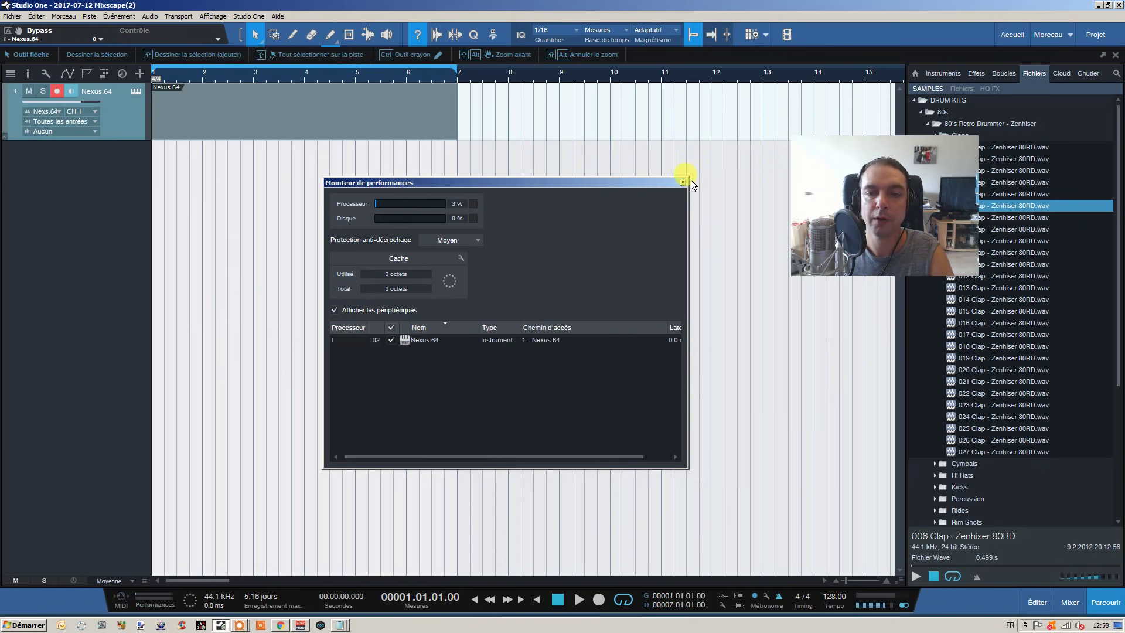
pyautogui.click(685, 182)
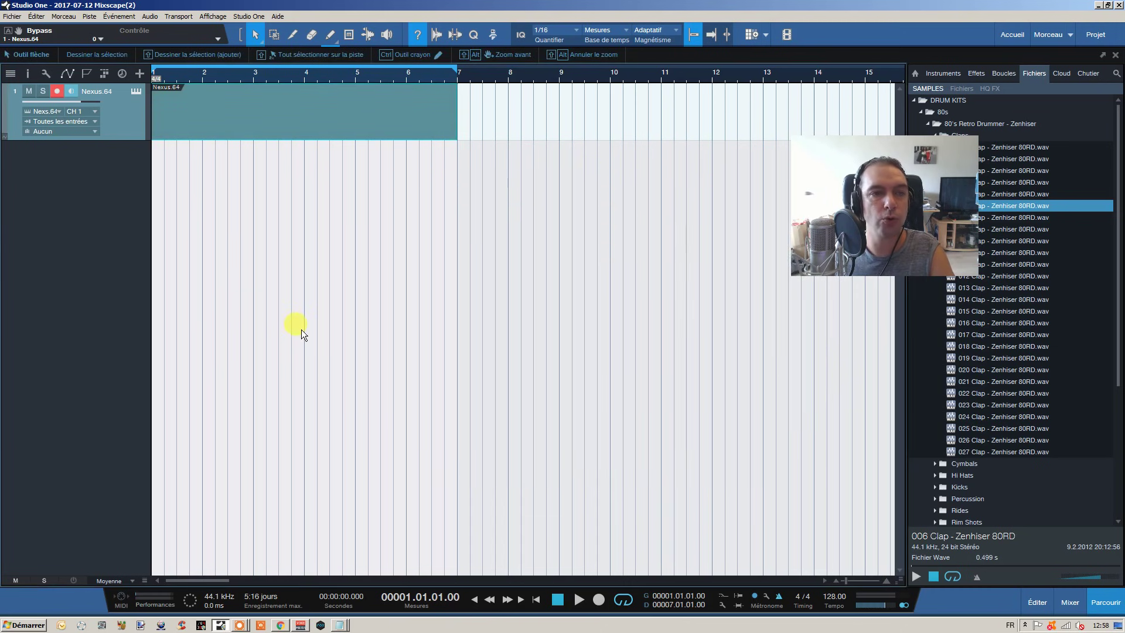
# Step: Hide the help information bar and delete the Nexus.64 track together with its instrument
pyautogui.click(417, 33)
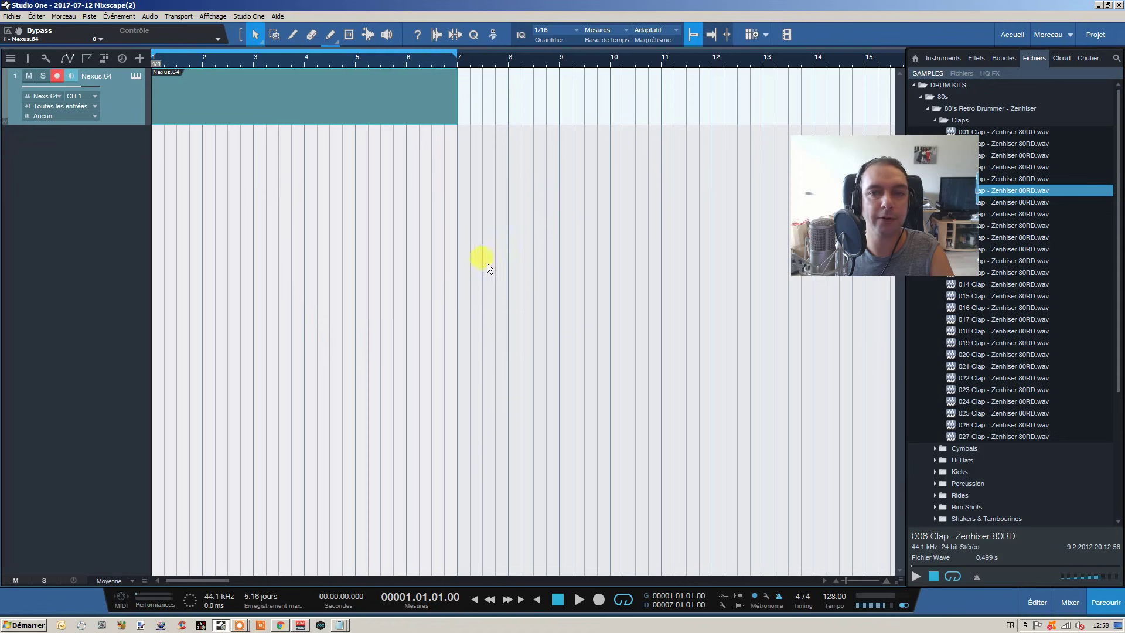
pyautogui.rightClick(136, 94)
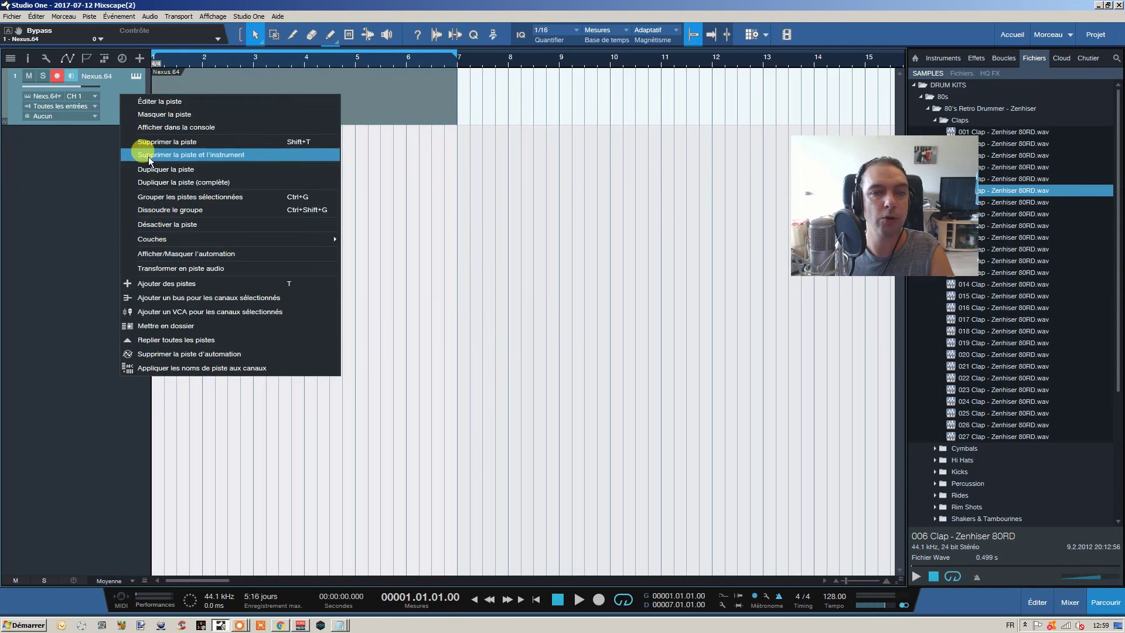
pyautogui.click(149, 155)
# Step: Collapse the Claps folder in the file browser
pyautogui.click(936, 118)
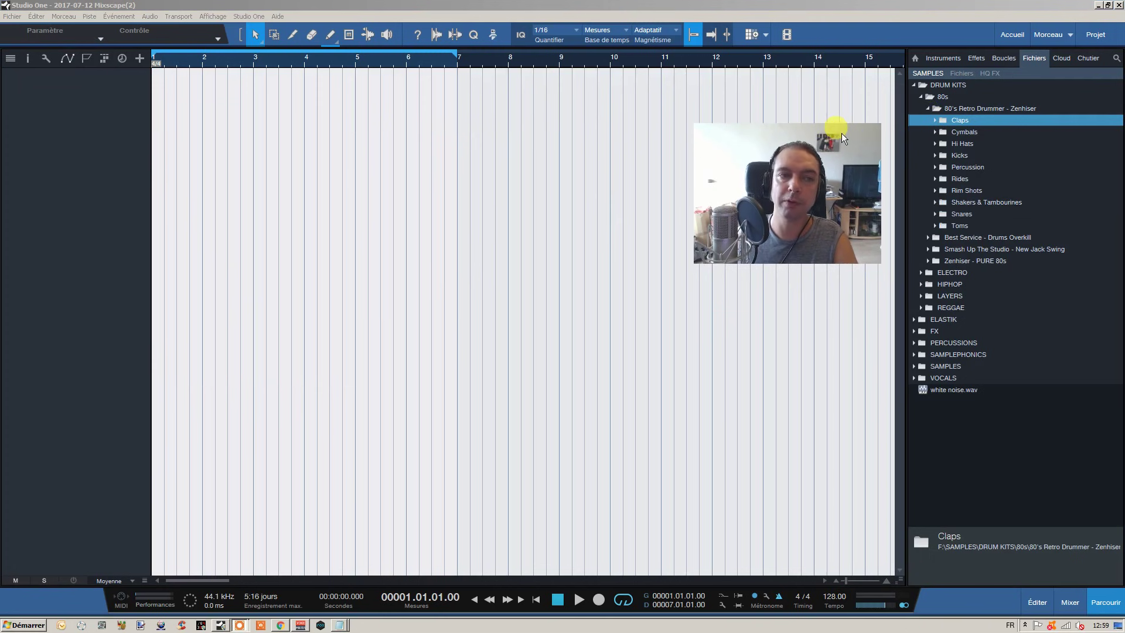
# Step: Add an Impact drum sampler track to the song from the instrument browser, and reposition its window over the arrangement
pyautogui.click(939, 58)
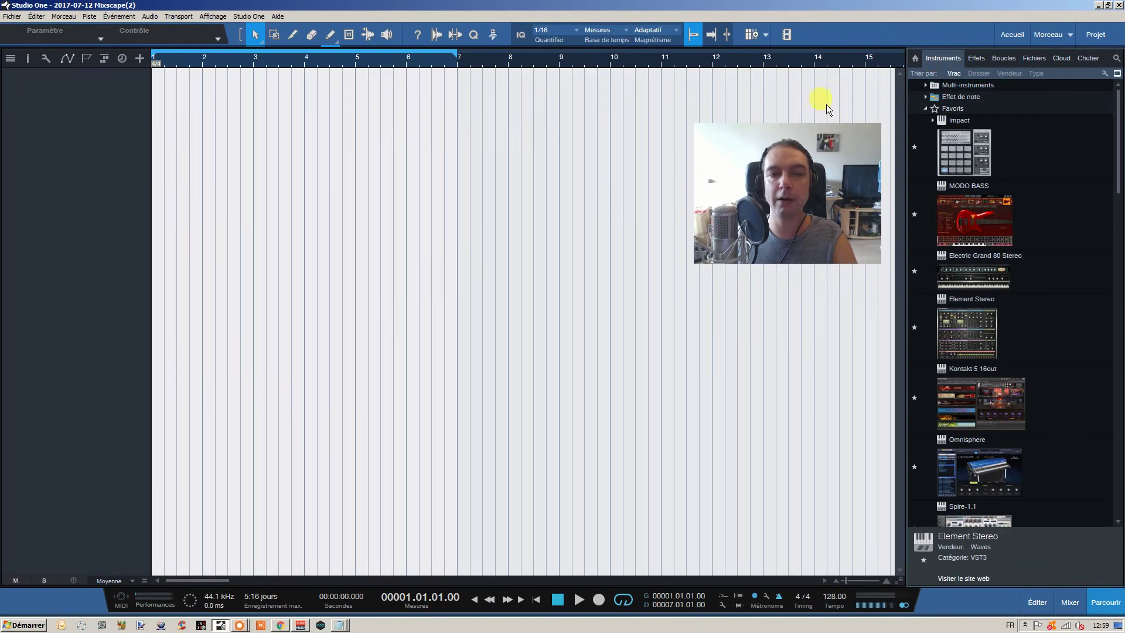
pyautogui.click(967, 150)
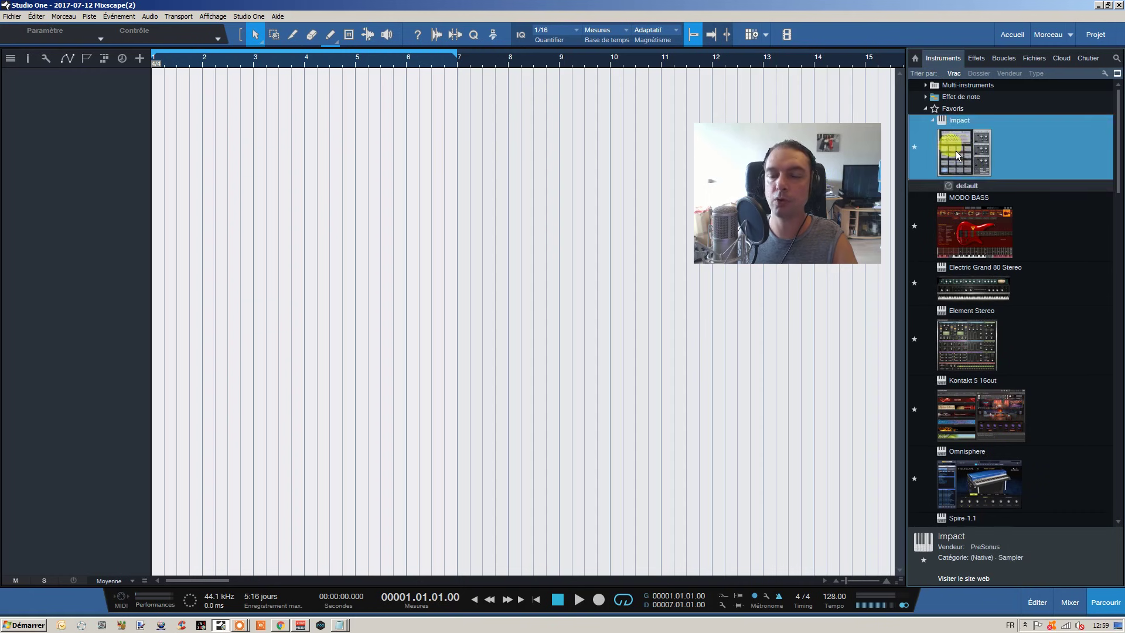
pyautogui.moveTo(978, 146); pyautogui.dragTo(191, 97)
pyautogui.moveTo(246, 138); pyautogui.dragTo(301, 87)
# Step: In the file browser, collapse the 80s folder and expand ELECTRO, VENGEANCE, Vengeance - World Beats Vol.1 down to VWB1 Bassdrum
pyautogui.click(1034, 58)
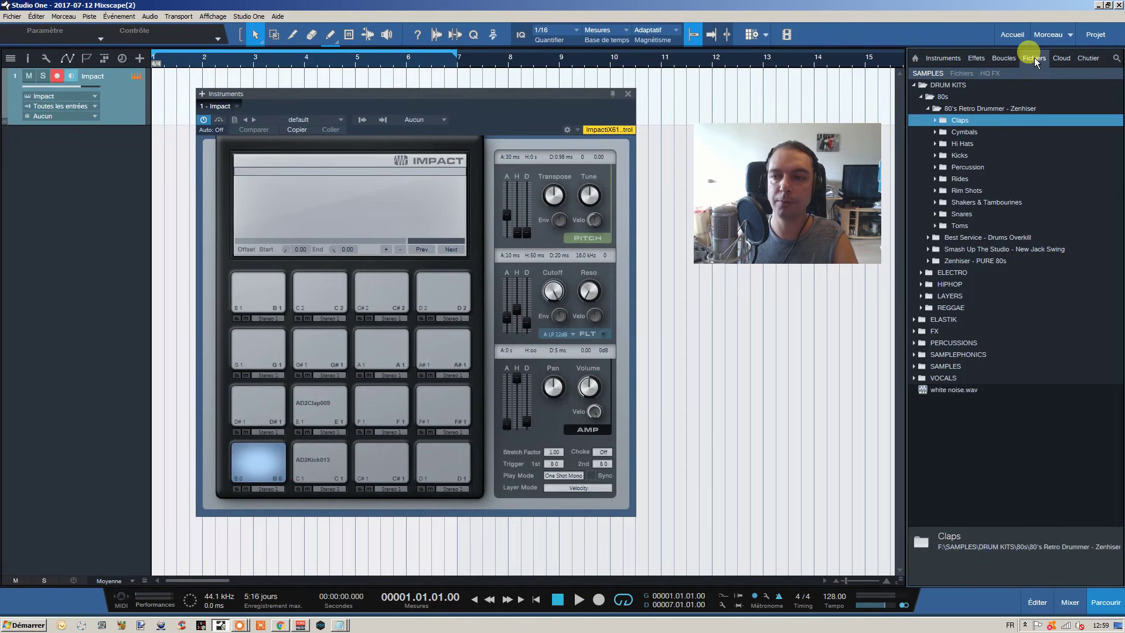
pyautogui.click(920, 97)
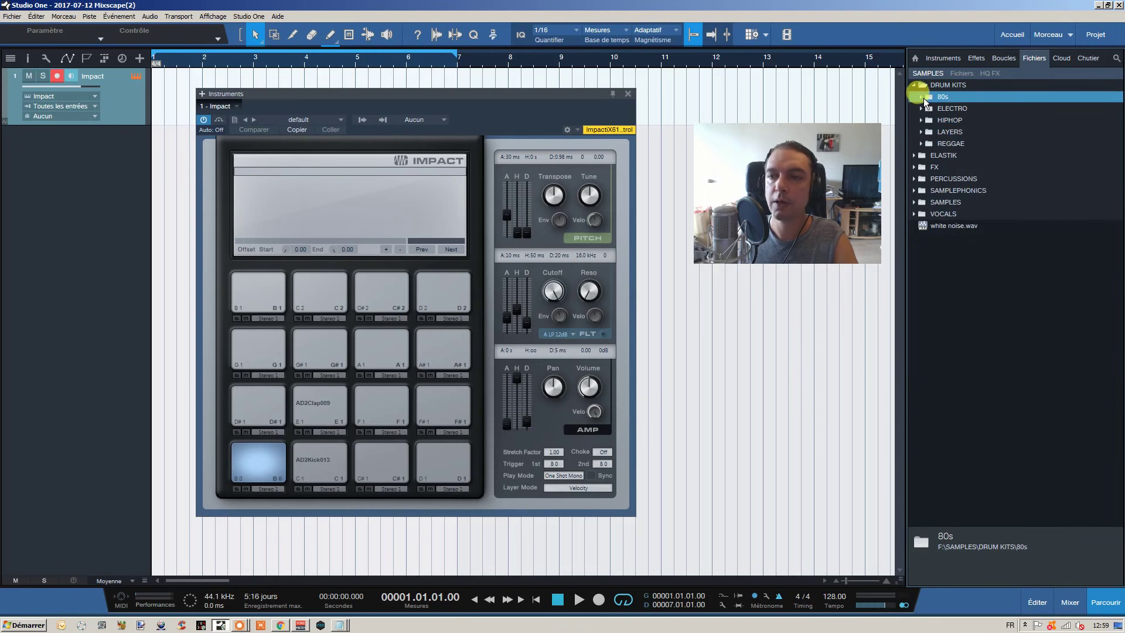
pyautogui.click(921, 107)
pyautogui.click(929, 155)
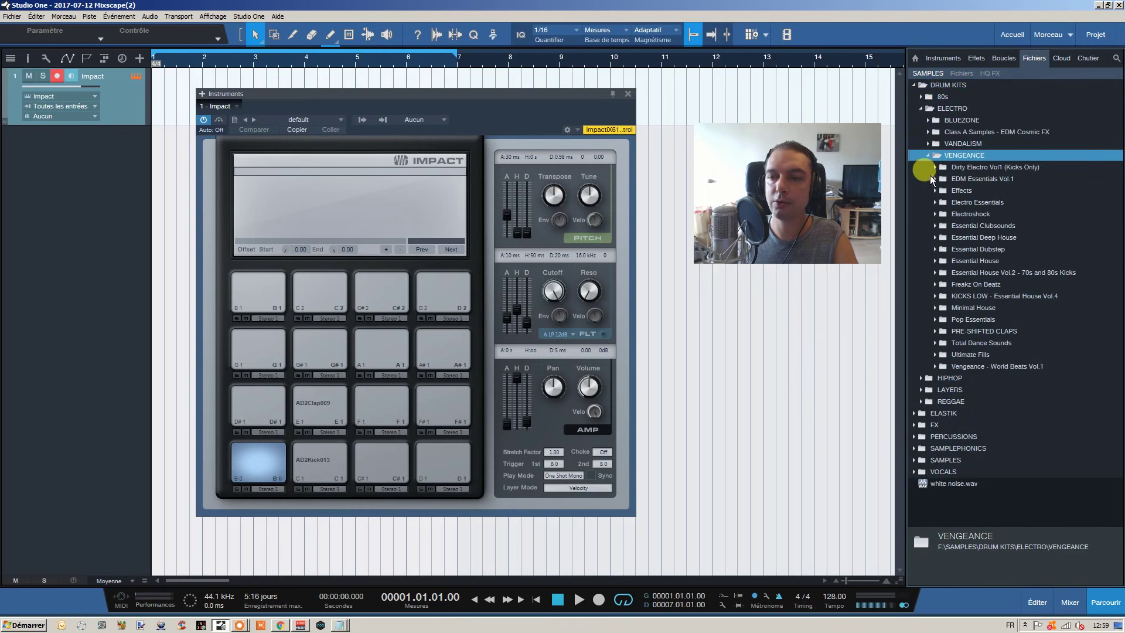
pyautogui.click(932, 367)
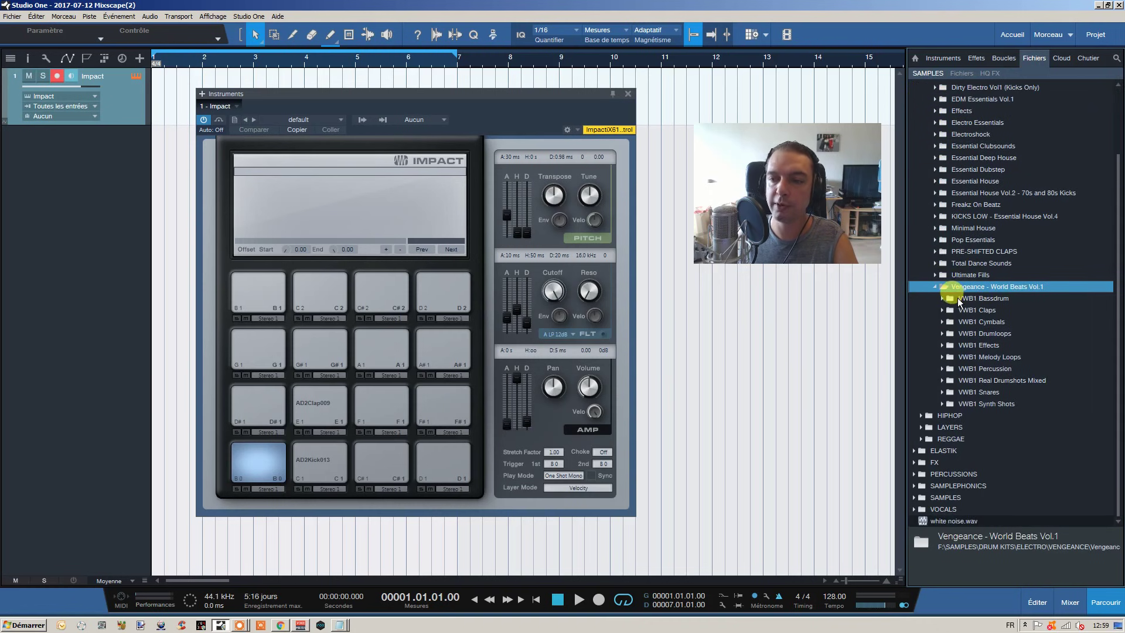
pyautogui.click(961, 297)
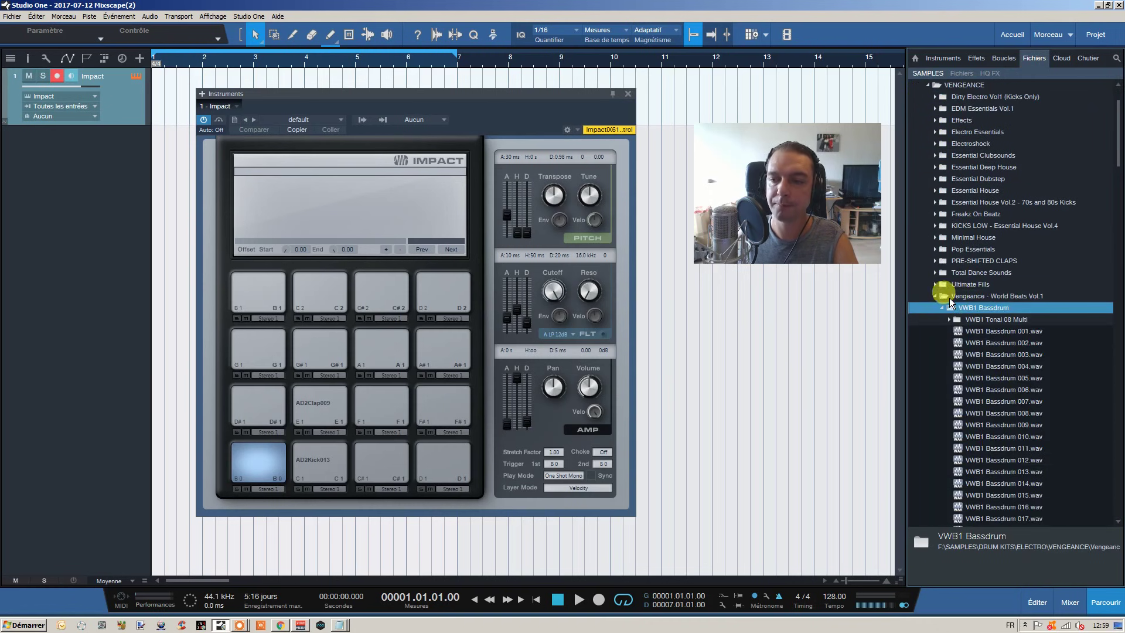
# Step: Audition the bass drum samples 002 to 007 and load VWB1 Bassdrum 007 onto Impact's C1 pad
pyautogui.click(985, 344)
pyautogui.click(985, 355)
pyautogui.click(985, 367)
pyautogui.click(984, 377)
pyautogui.click(984, 390)
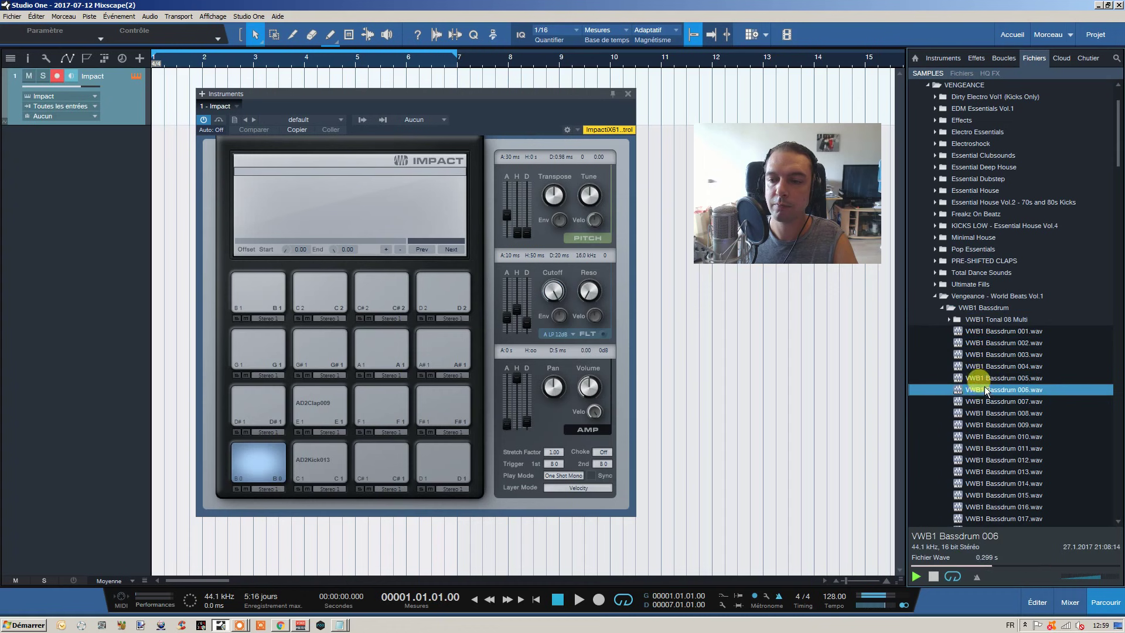
pyautogui.click(985, 401)
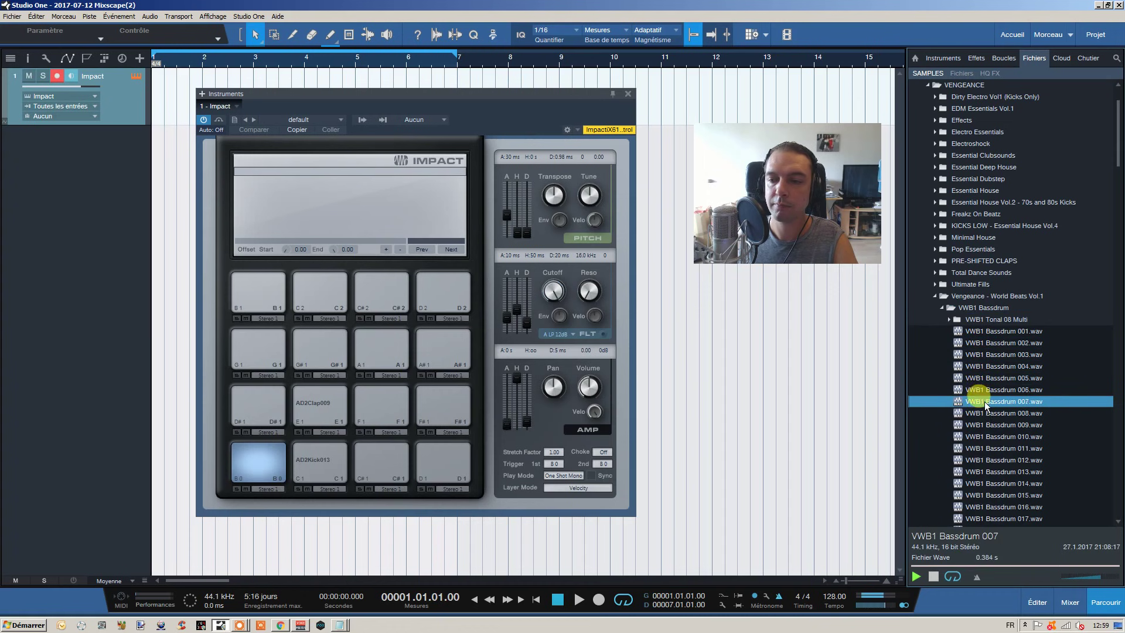
pyautogui.click(321, 451)
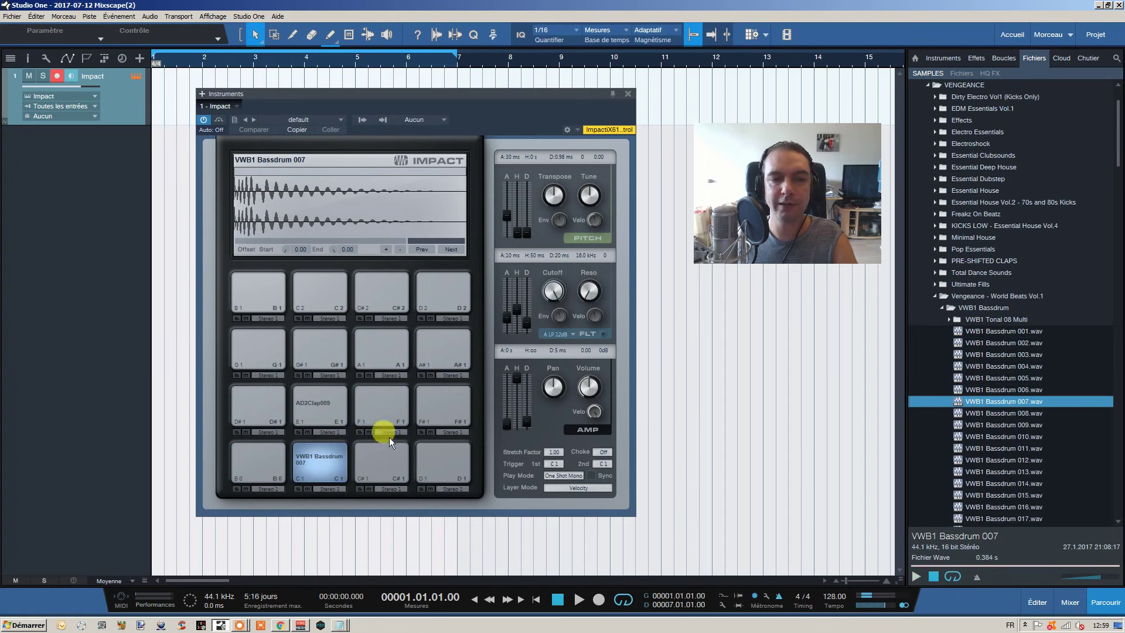
# Step: Examine Impact's preset saving and loading options, and play the VWB1 Bassdrum 007 pad
pyautogui.moveTo(495, 88); pyautogui.dragTo(516, 81)
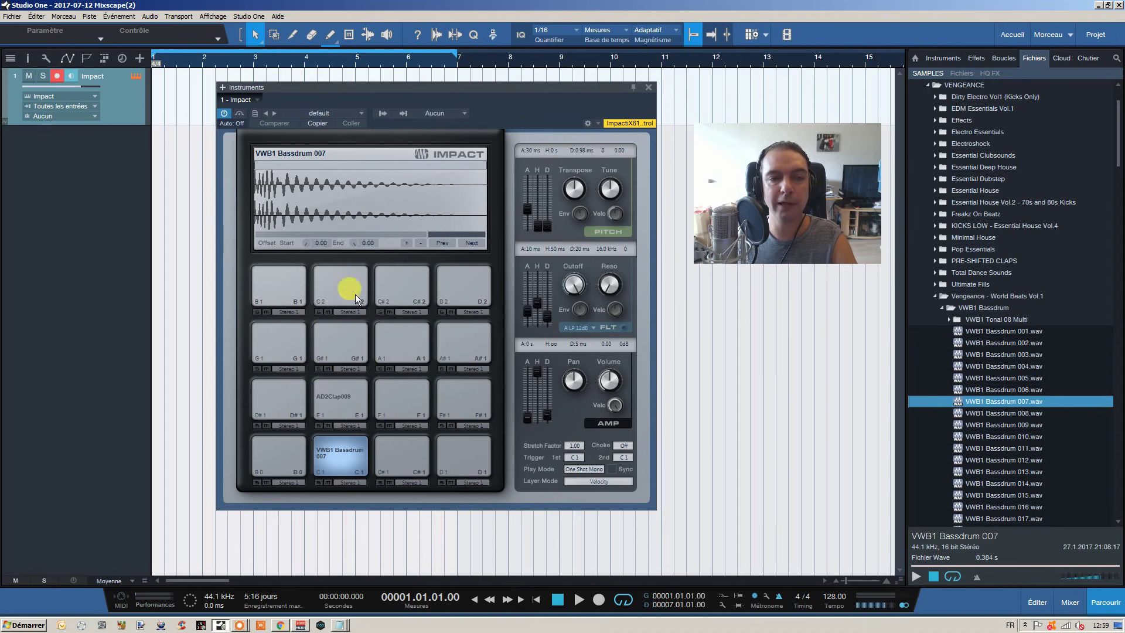
pyautogui.moveTo(356, 86); pyautogui.dragTo(423, 95)
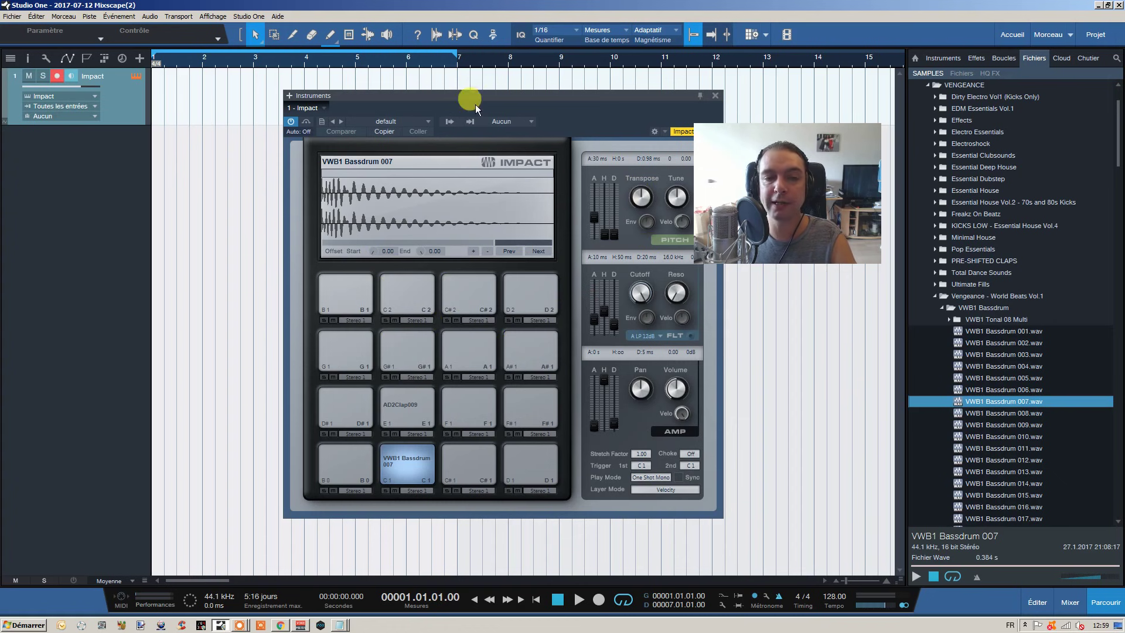
pyautogui.click(321, 122)
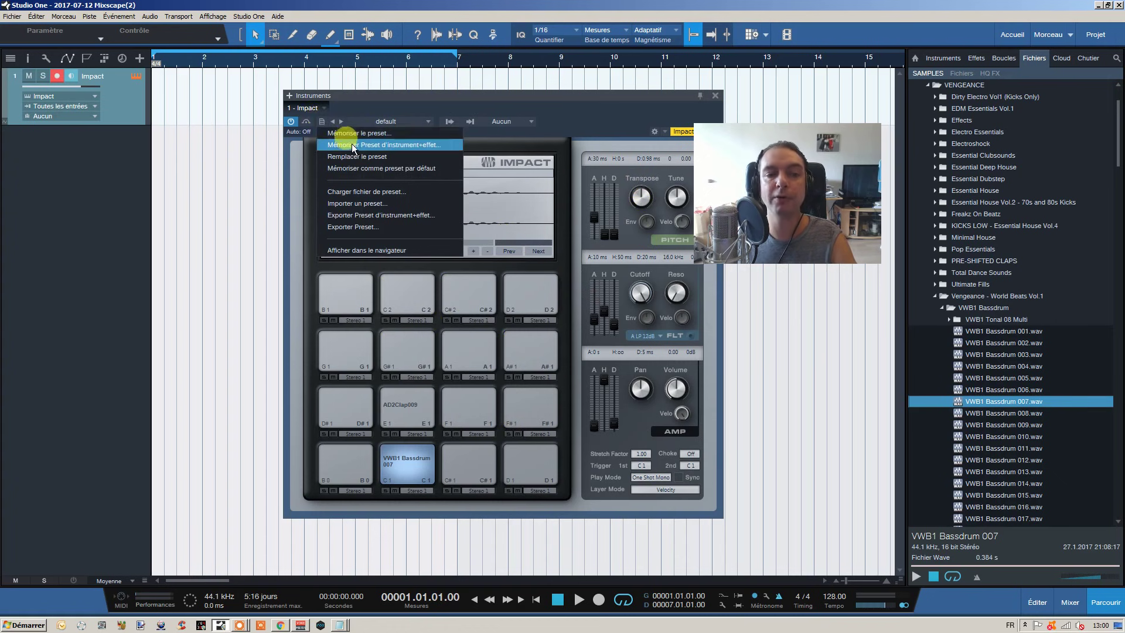
pyautogui.click(452, 101)
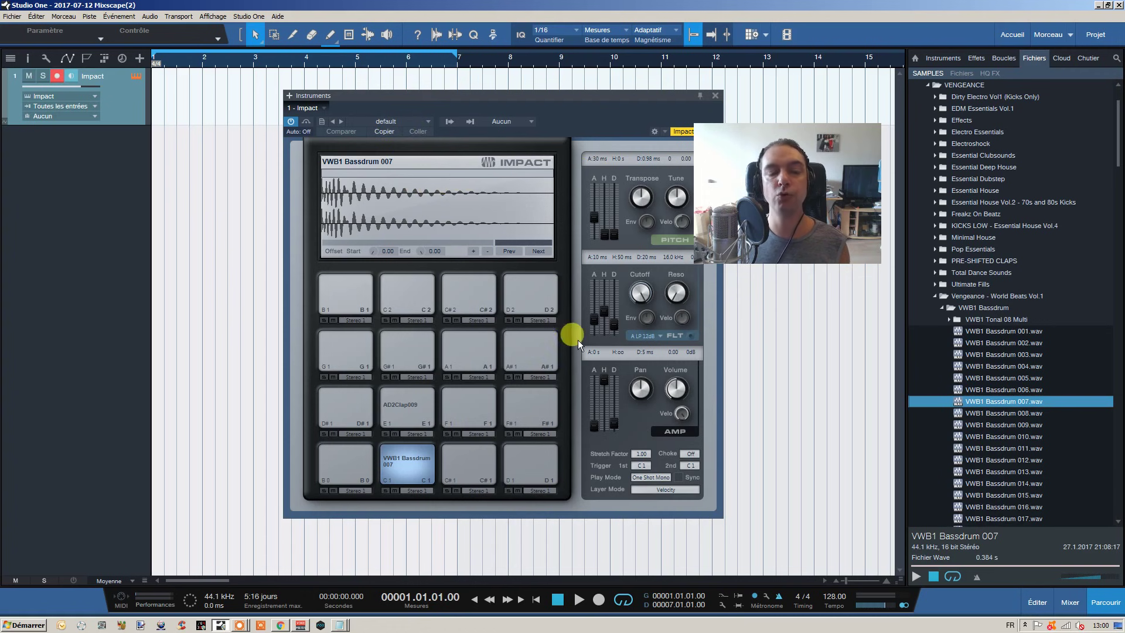
pyautogui.moveTo(577, 94); pyautogui.dragTo(528, 83)
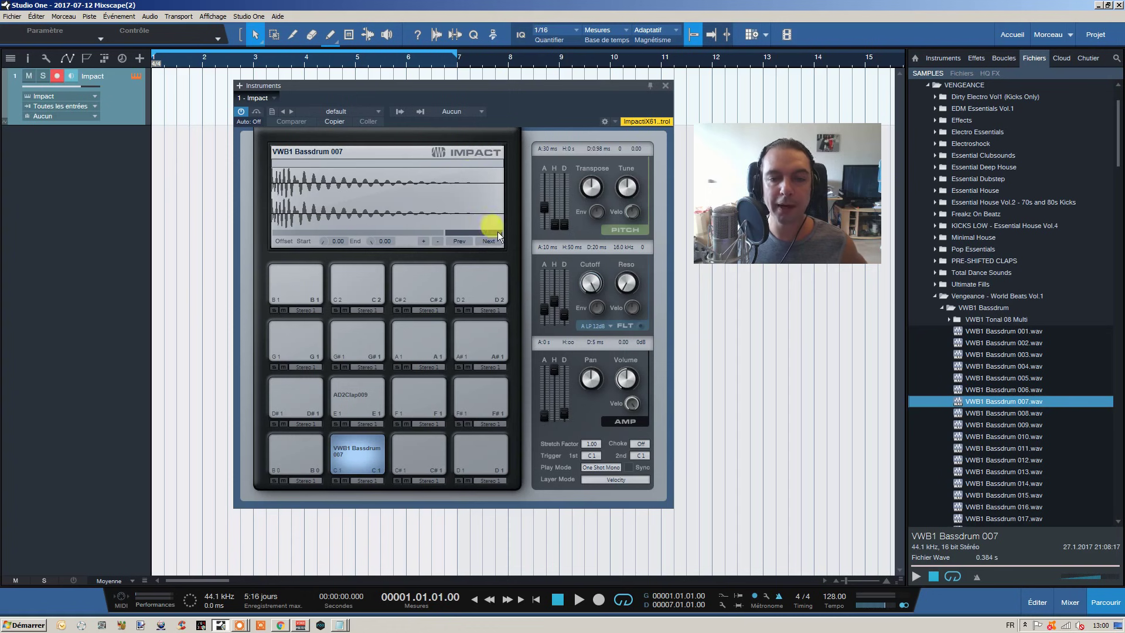
pyautogui.click(360, 455)
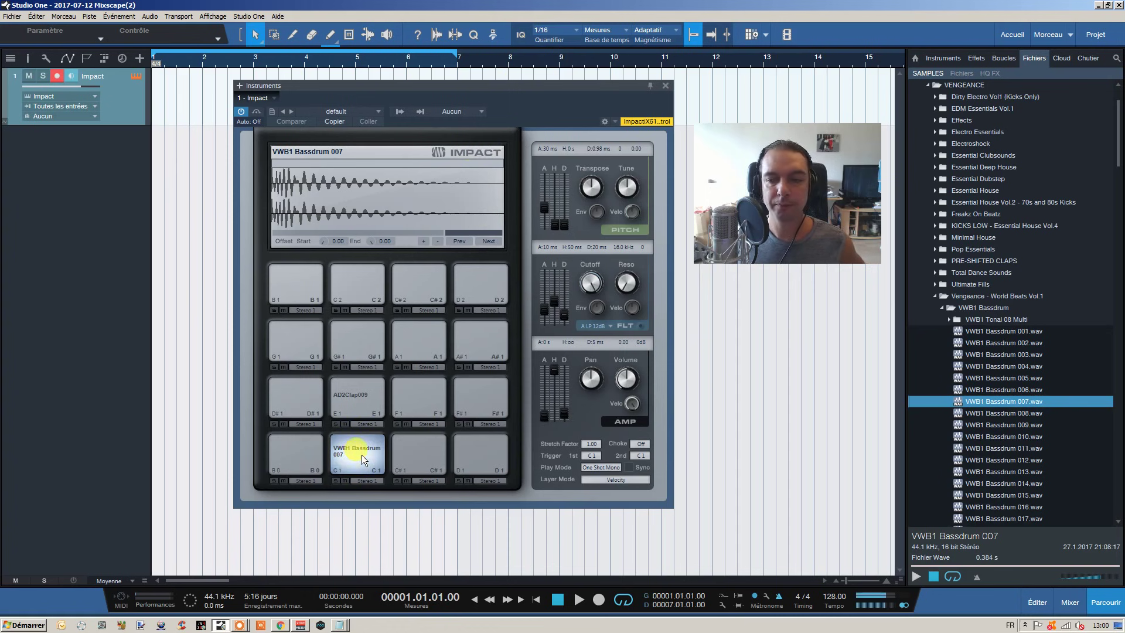
# Step: Open the VWB1 Claps folder in place of VWB1 Bassdrum, audition claps 003 to 005, and load VWB1 Claps 005 onto pad E1
pyautogui.click(942, 309)
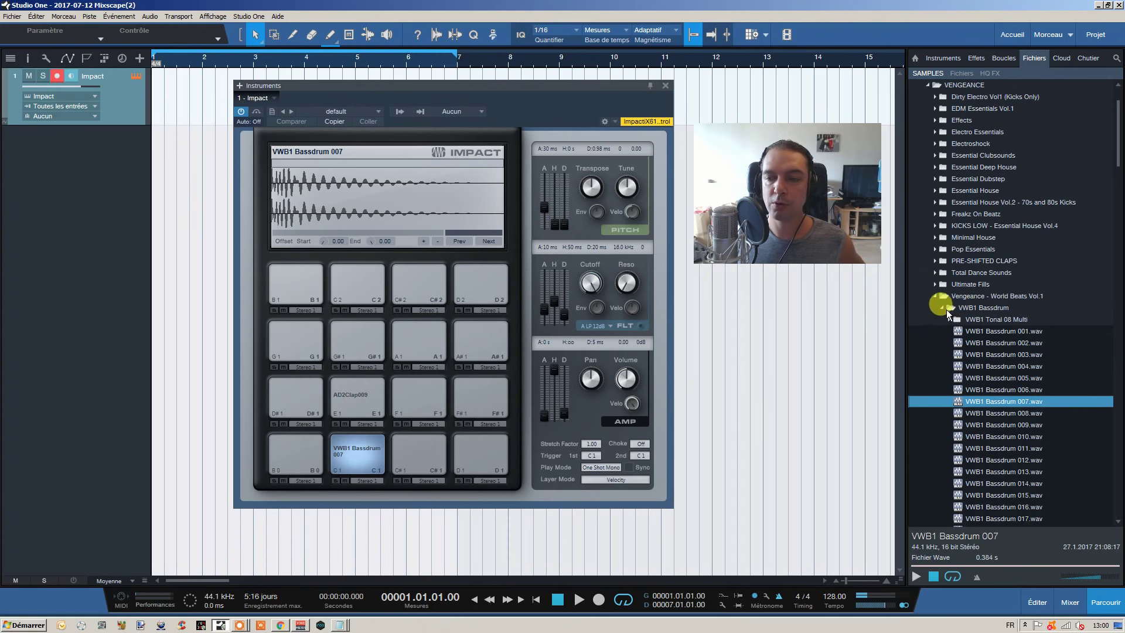
pyautogui.click(946, 308)
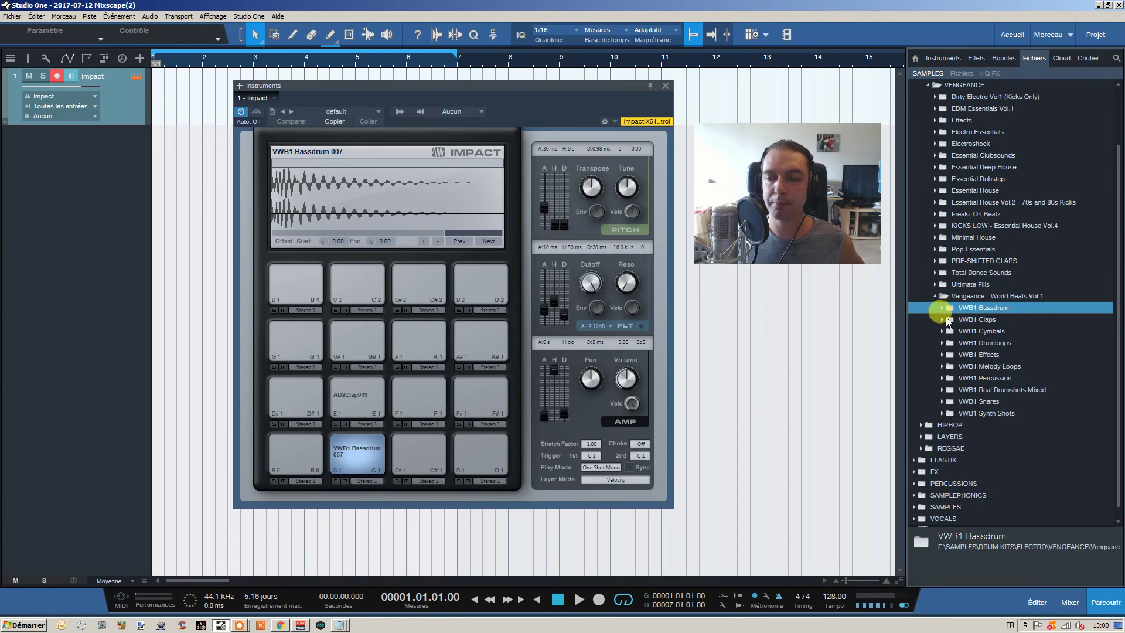
pyautogui.click(945, 321)
pyautogui.click(1008, 367)
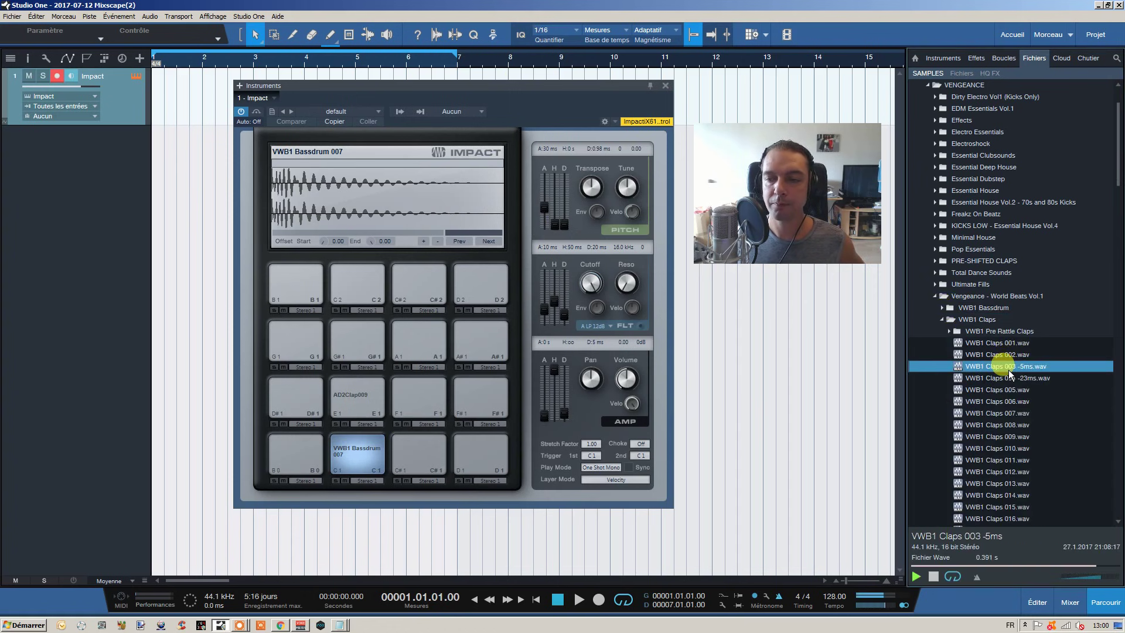
pyautogui.click(1006, 379)
pyautogui.click(1005, 391)
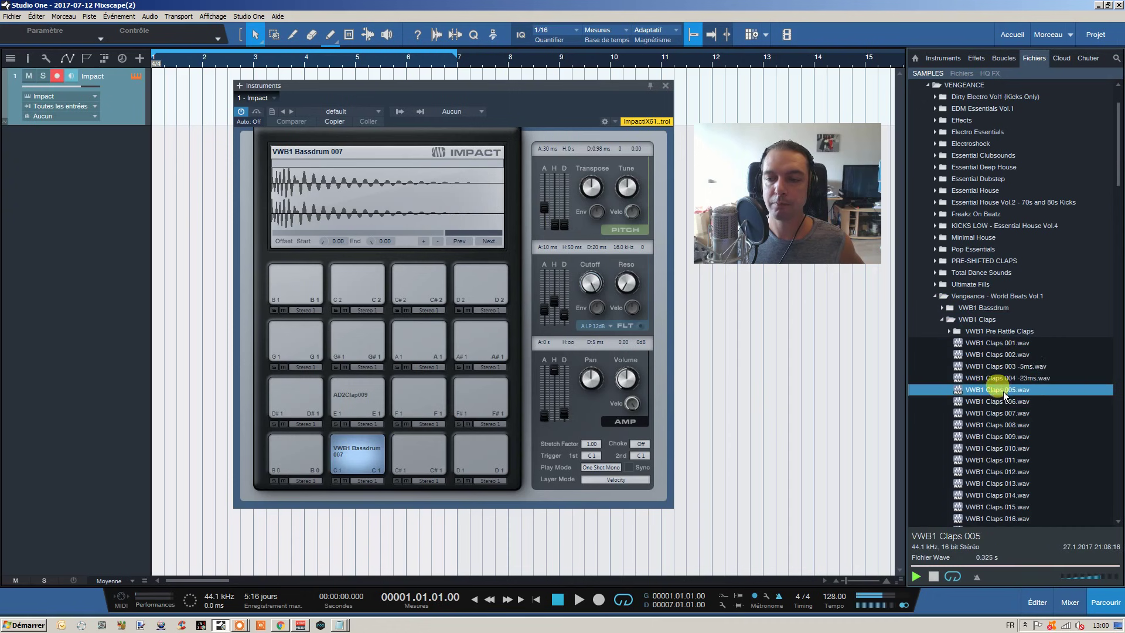
pyautogui.moveTo(1003, 388); pyautogui.dragTo(361, 391)
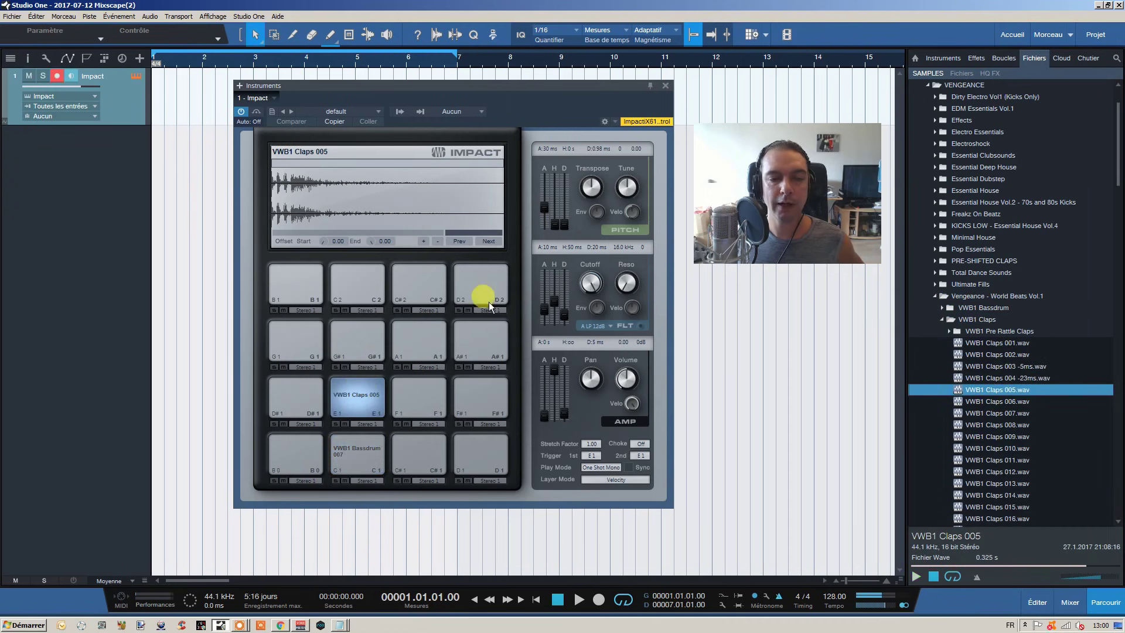
# Step: Hide and redisplay the browser, and bring up the mixer to view the Impact channel
pyautogui.moveTo(425, 90); pyautogui.dragTo(471, 78)
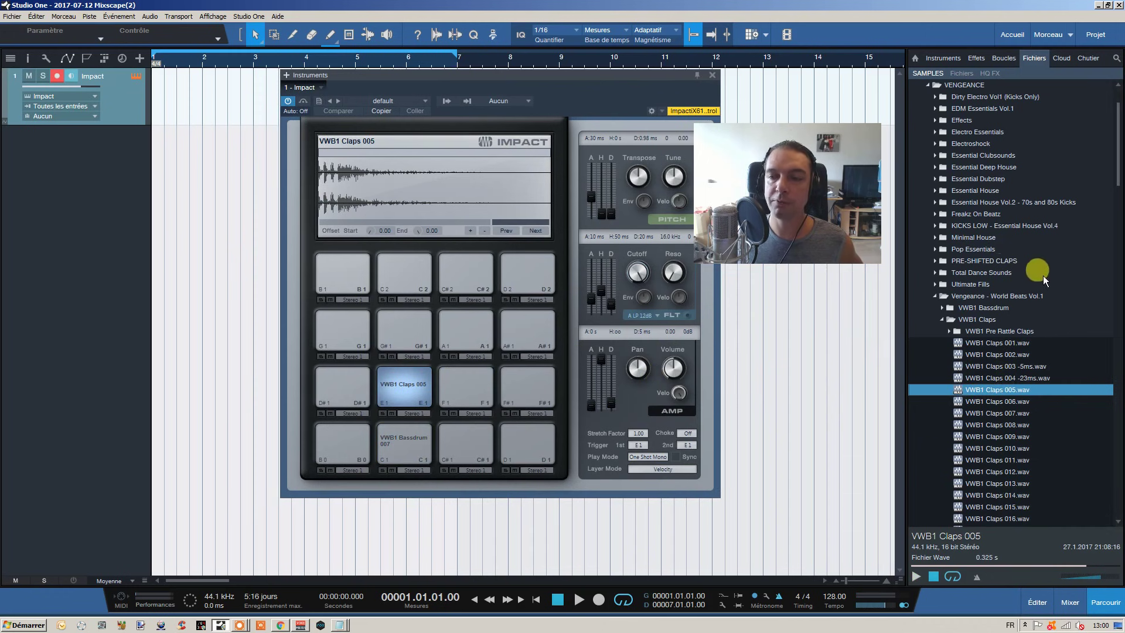
pyautogui.click(1106, 602)
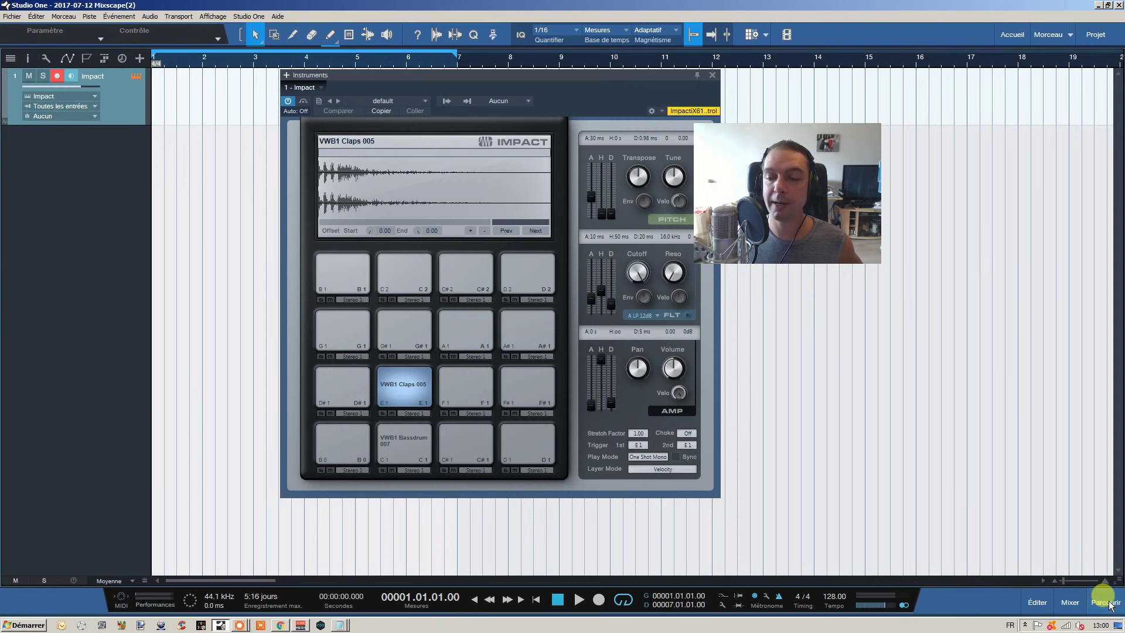
pyautogui.click(1109, 603)
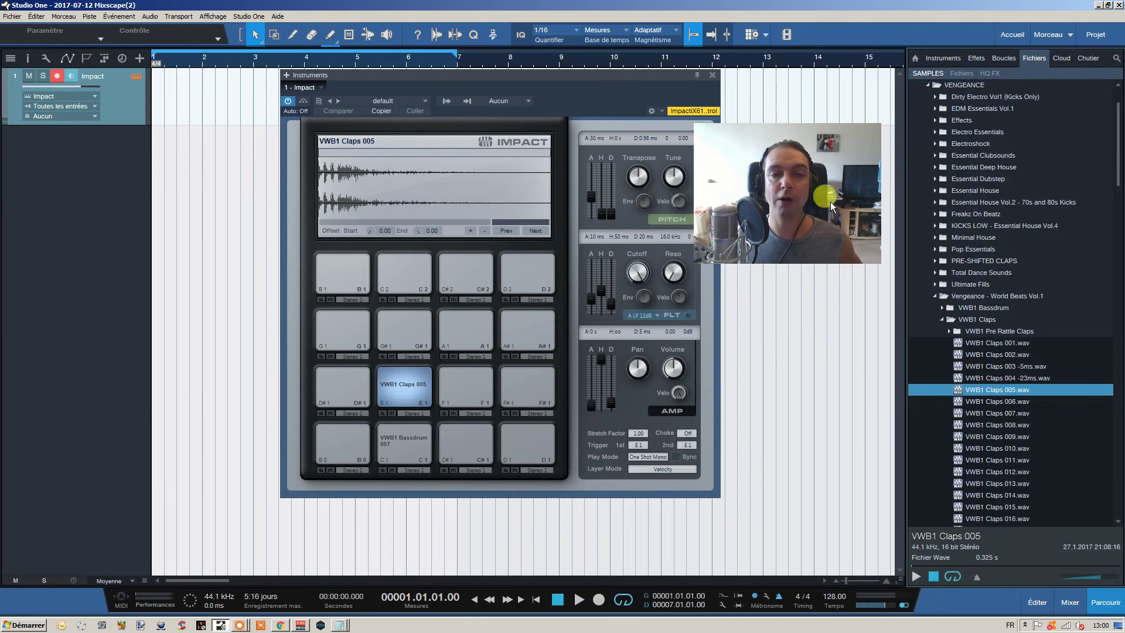
pyautogui.click(1071, 603)
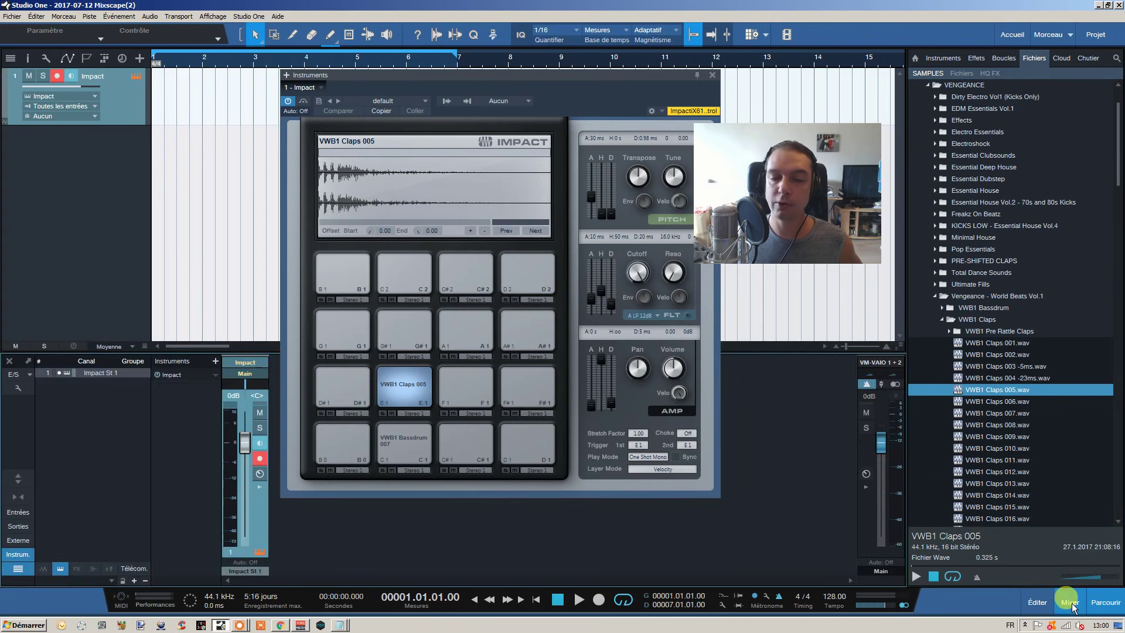
# Step: Show the note editor, close the Impact window, and create an empty part on the Impact track spanning the loop
pyautogui.click(1037, 604)
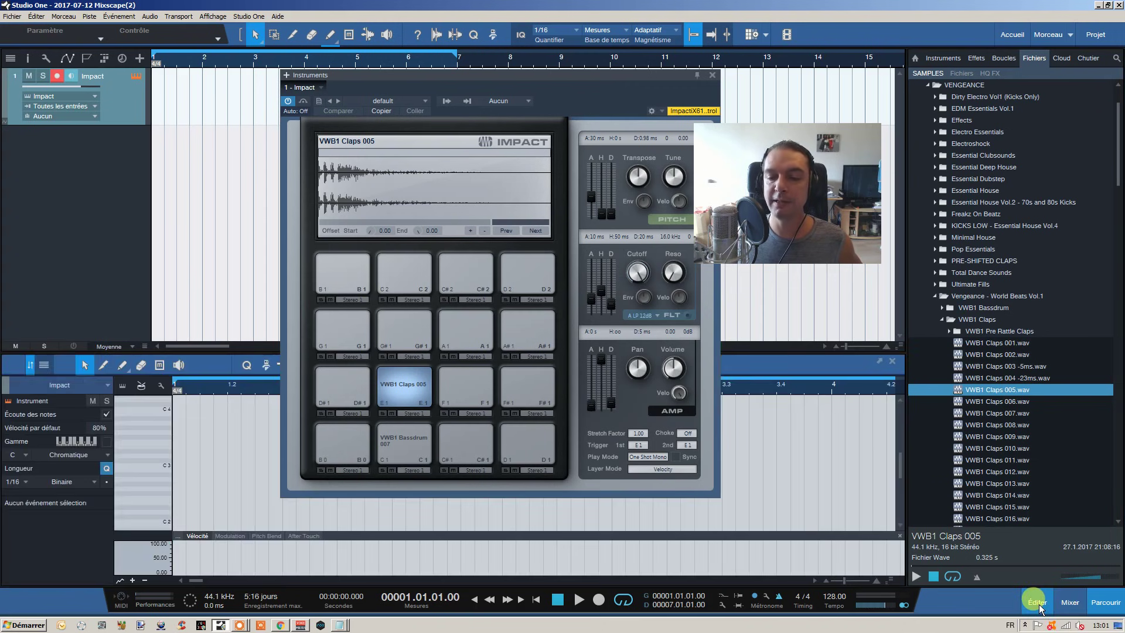
pyautogui.click(712, 75)
pyautogui.doubleClick(292, 96)
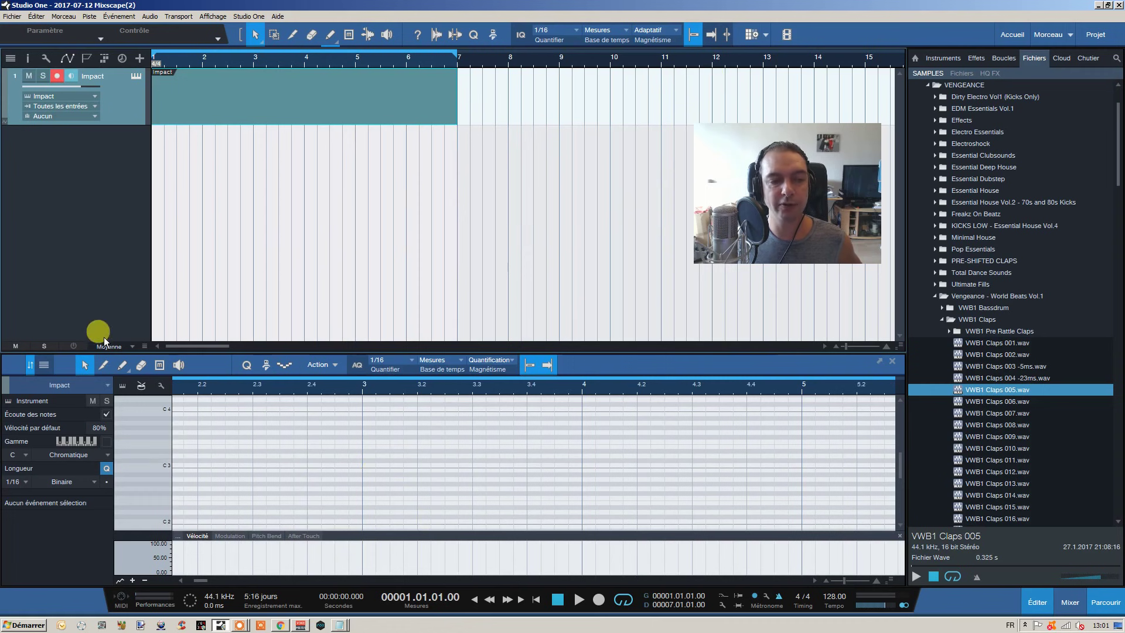
# Step: Draw three short 1/16 test notes on C#3 in the Impact part with the Paint tool, and delete them all
pyautogui.click(122, 365)
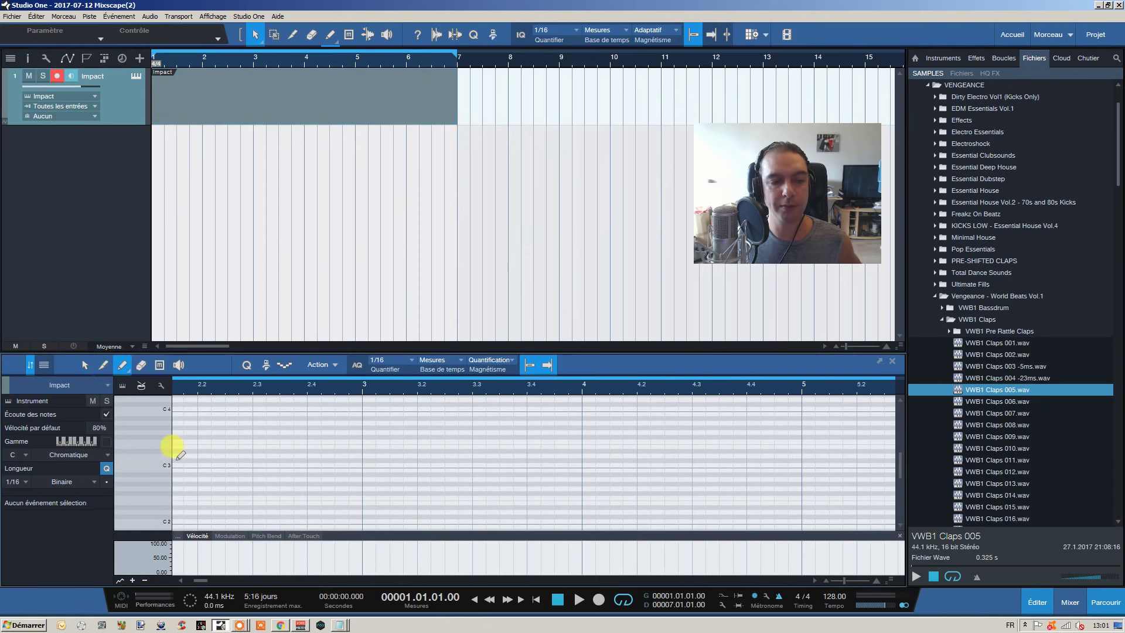
pyautogui.click(175, 460)
pyautogui.click(203, 460)
pyautogui.click(232, 460)
pyautogui.rightClick(265, 456)
pyautogui.click(287, 261)
pyautogui.moveTo(267, 435); pyautogui.dragTo(90, 493)
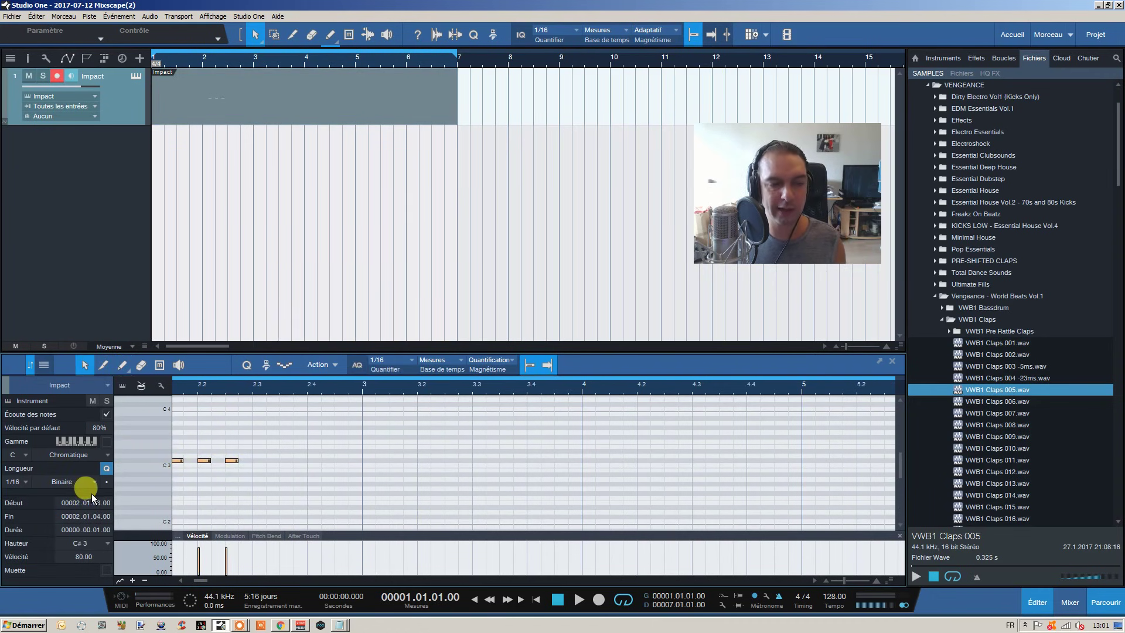
pyautogui.press('Delete')
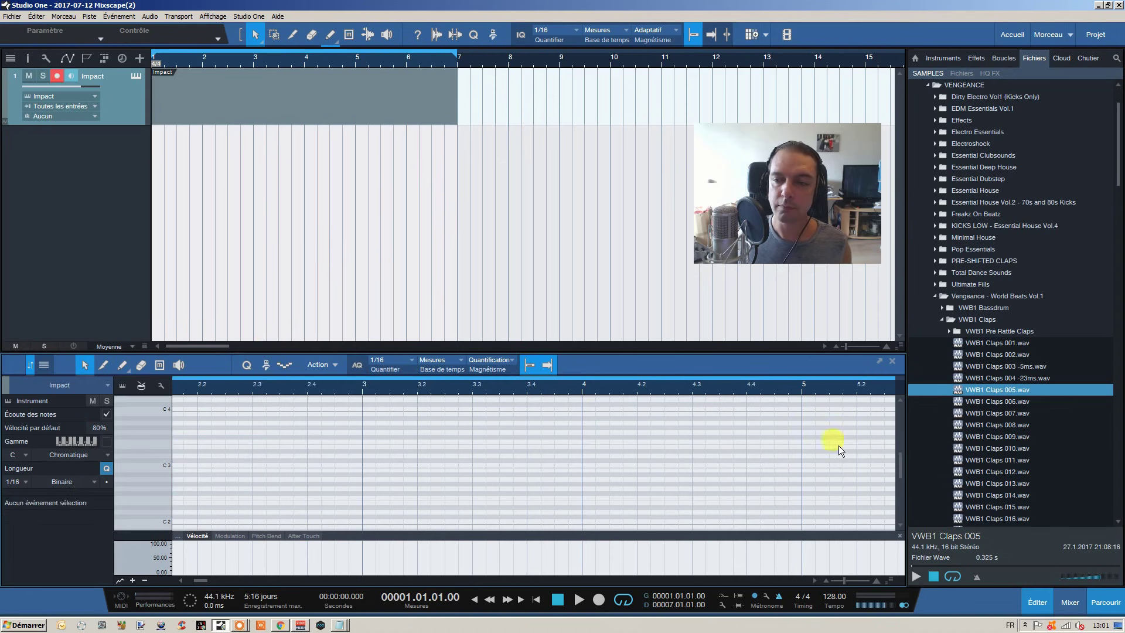
# Step: Reopen Impact alongside the mixer and route the VWB1 Claps 005 pad to the Stereo 3 output
pyautogui.click(133, 76)
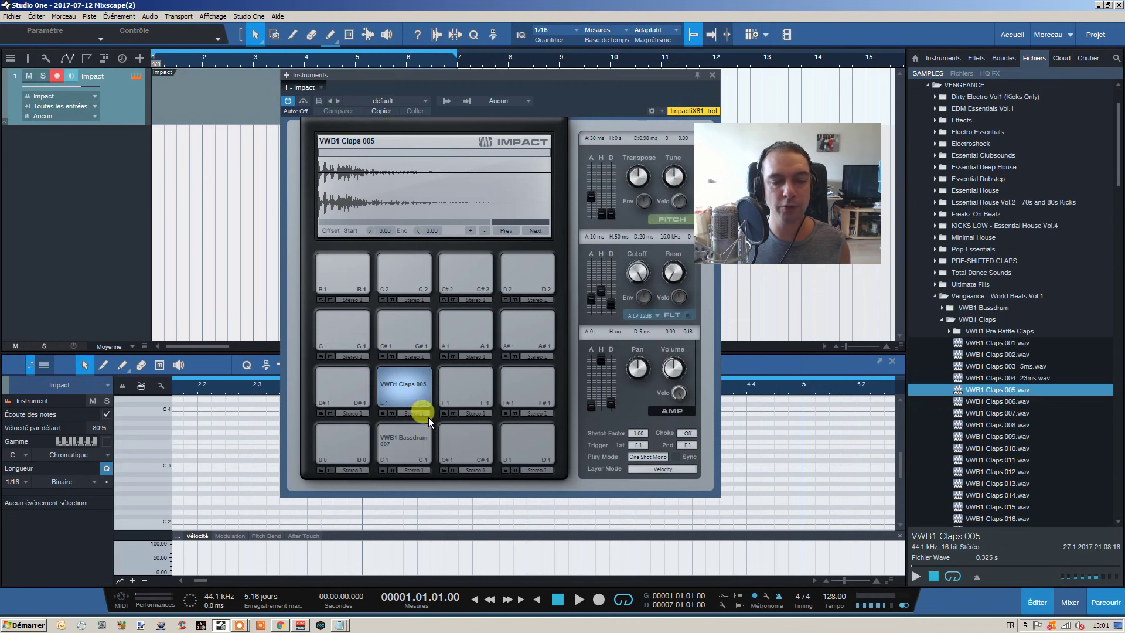
pyautogui.click(1069, 603)
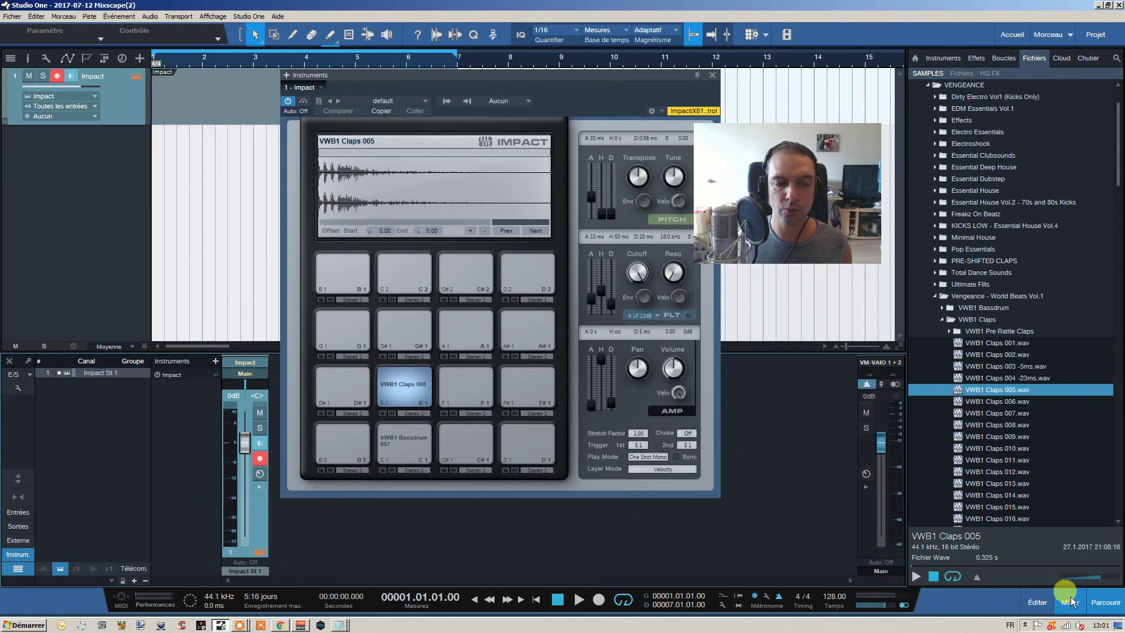
pyautogui.moveTo(472, 75); pyautogui.dragTo(557, 63)
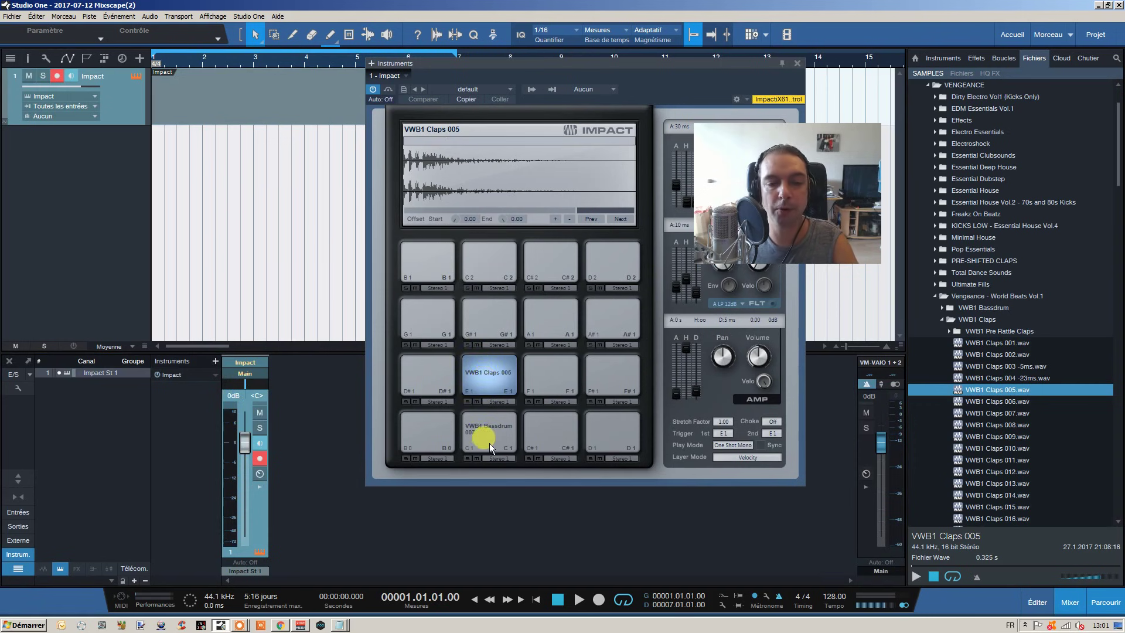
pyautogui.click(495, 402)
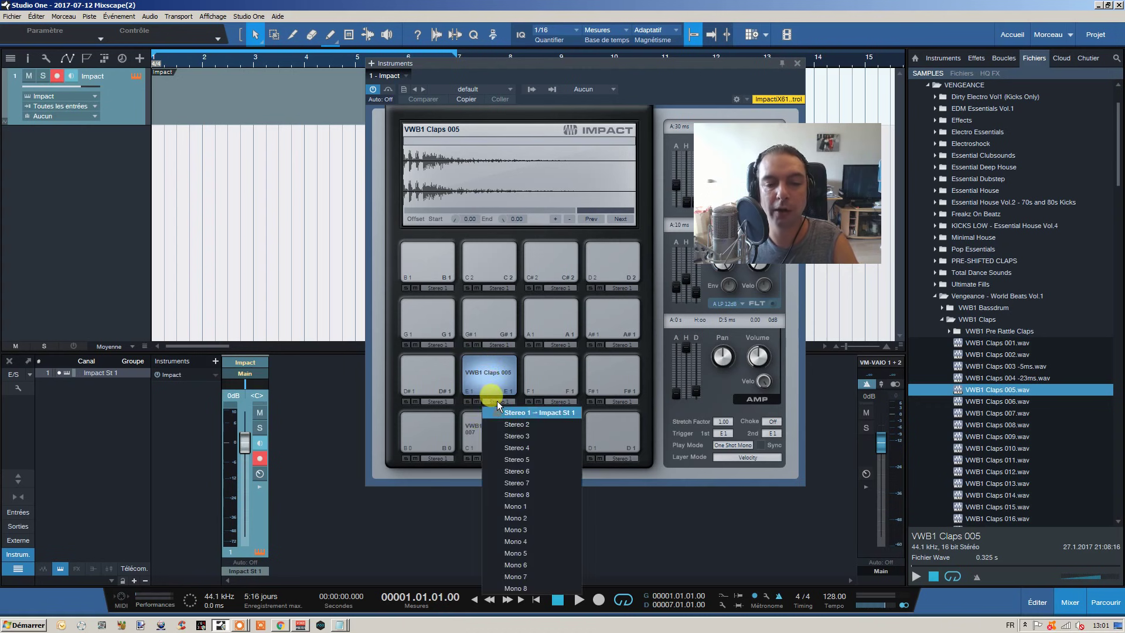
pyautogui.click(514, 437)
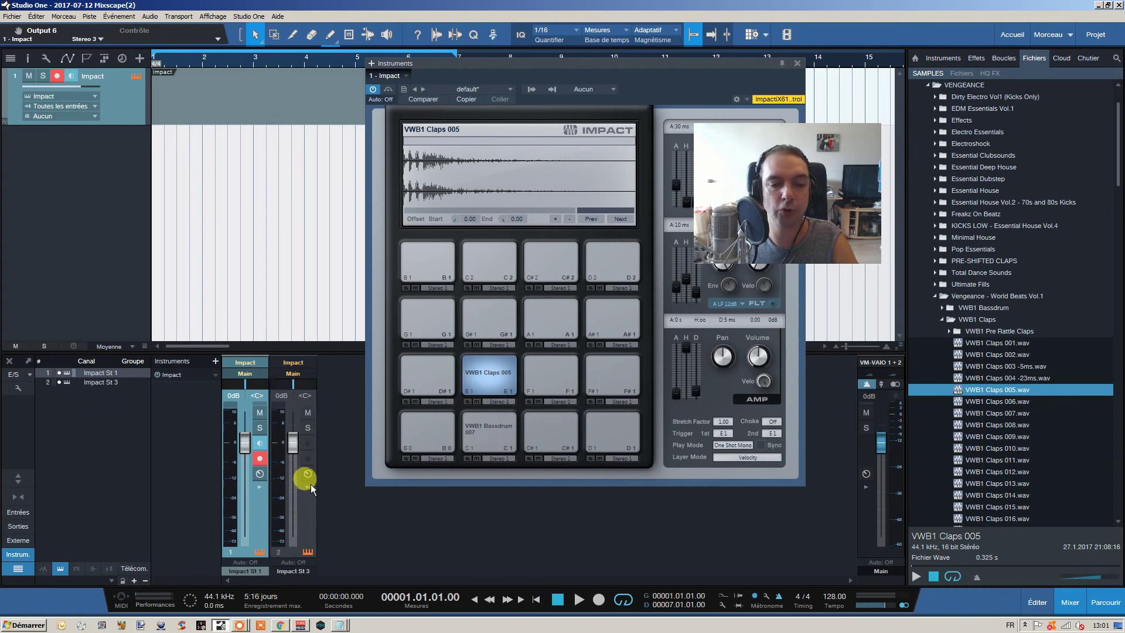
# Step: Expand the Impact St 3 and Impact St 1 mixer channels, and audition the VWB1 Claps 005 and VWB1 Bassdrum 007 pads
pyautogui.click(307, 487)
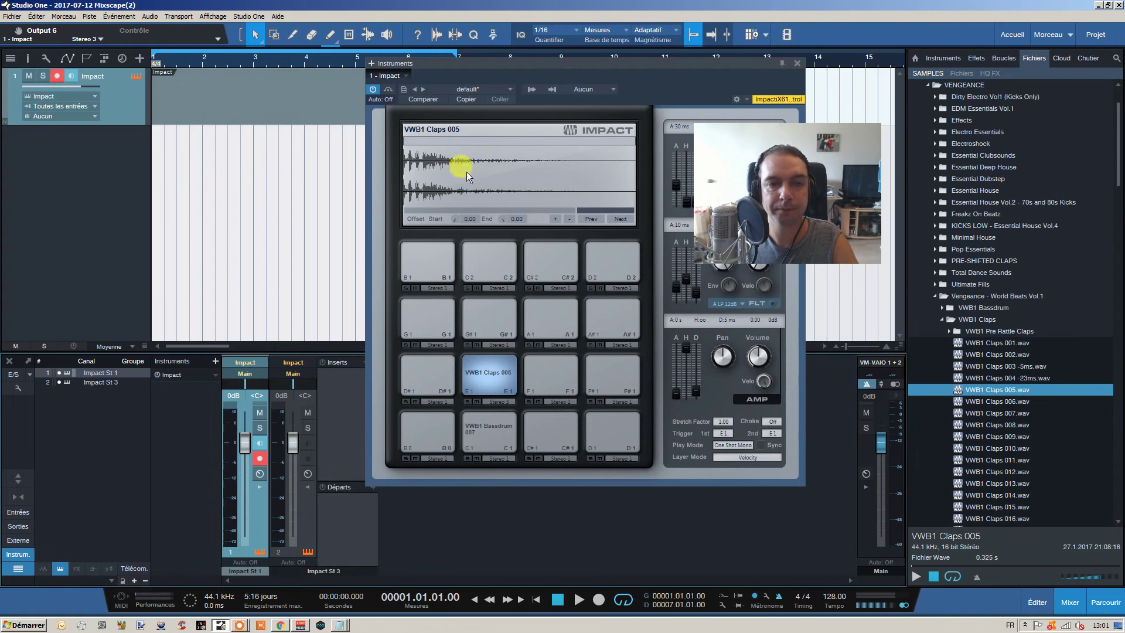
pyautogui.moveTo(480, 65); pyautogui.dragTo(540, 68)
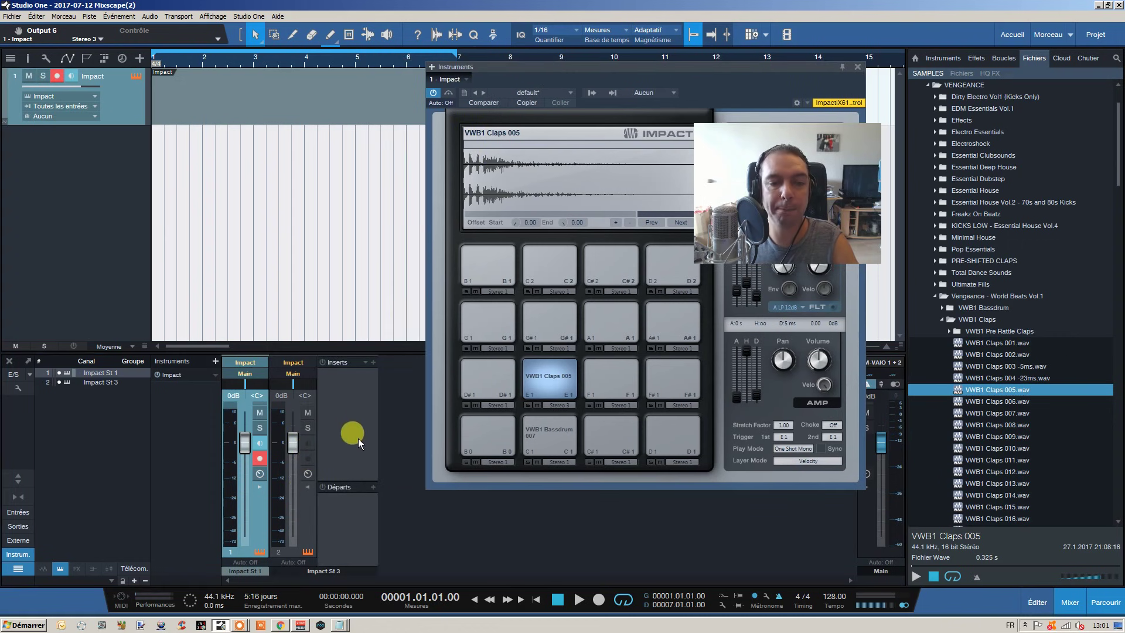
pyautogui.click(557, 375)
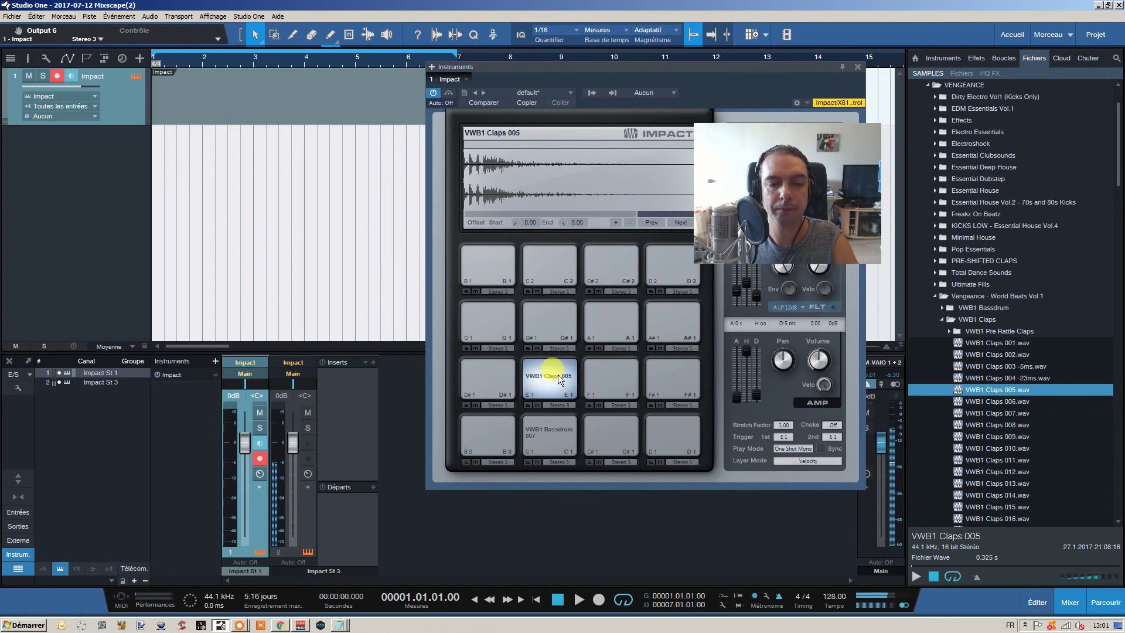
pyautogui.click(260, 487)
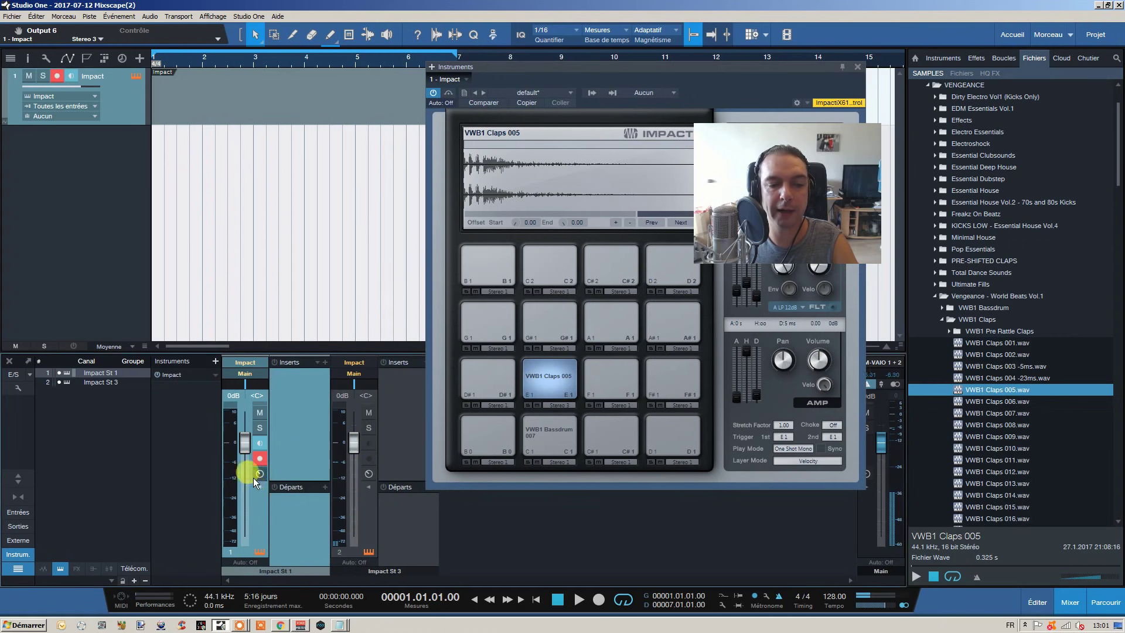
pyautogui.click(549, 441)
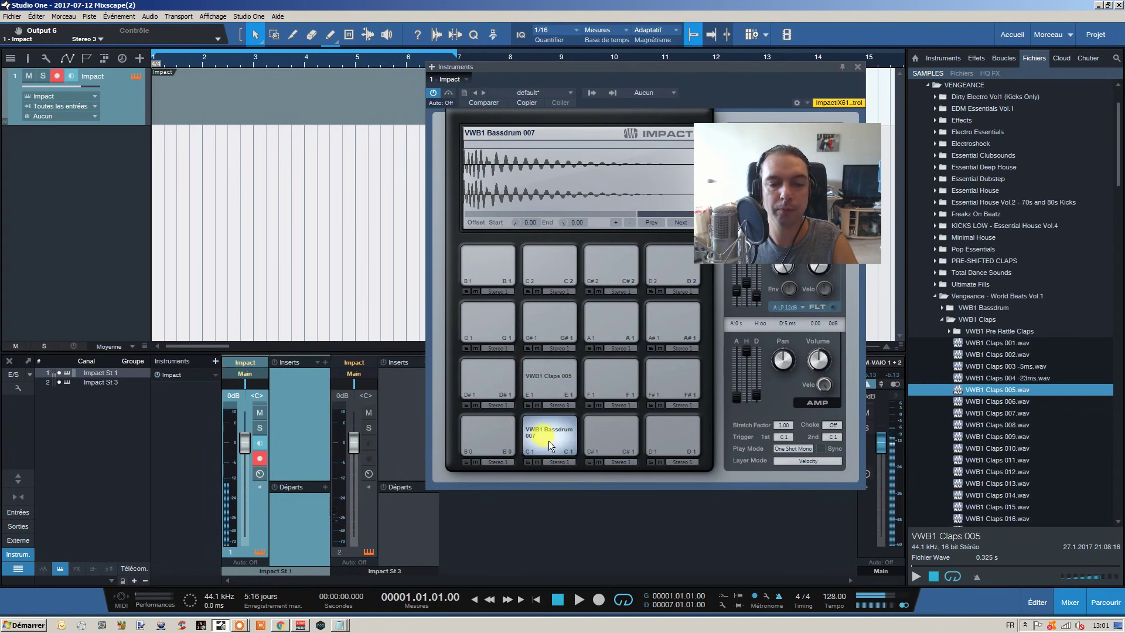
pyautogui.click(246, 438)
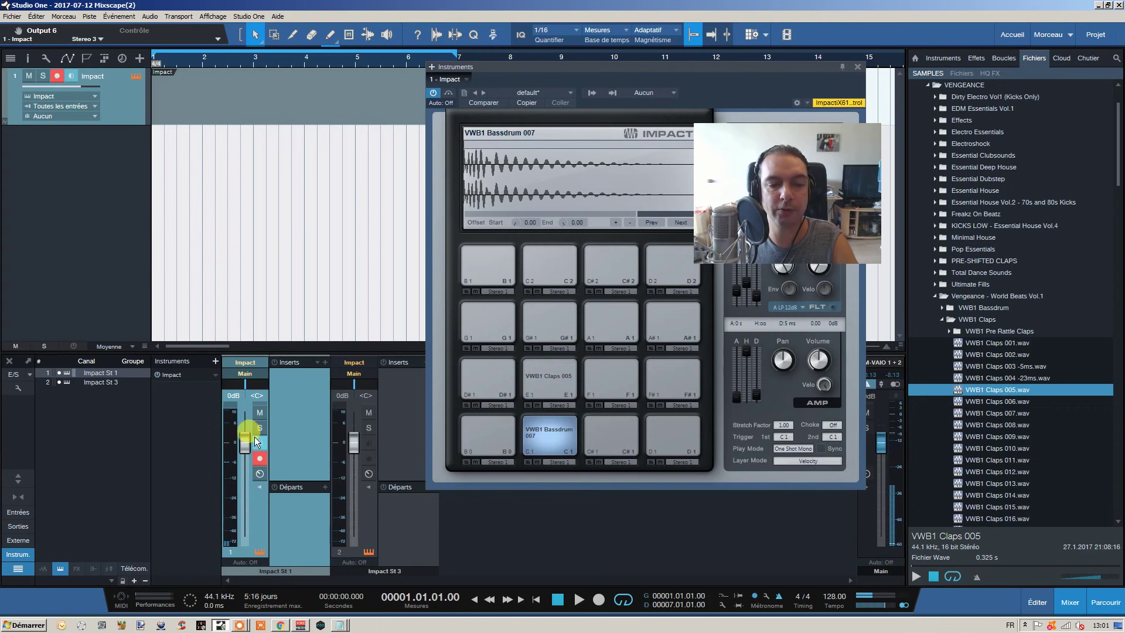
pyautogui.click(261, 459)
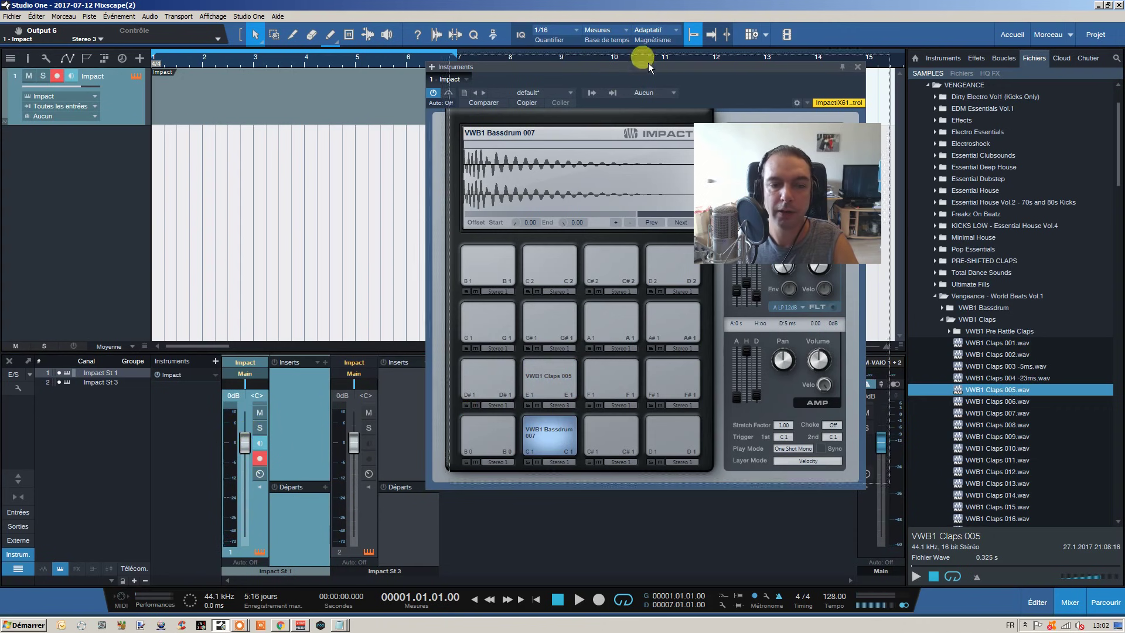
# Step: Open the insert effects list of the Impact St 1 channel and search it for "transie"
pyautogui.moveTo(647, 65); pyautogui.dragTo(680, 54)
pyautogui.click(373, 360)
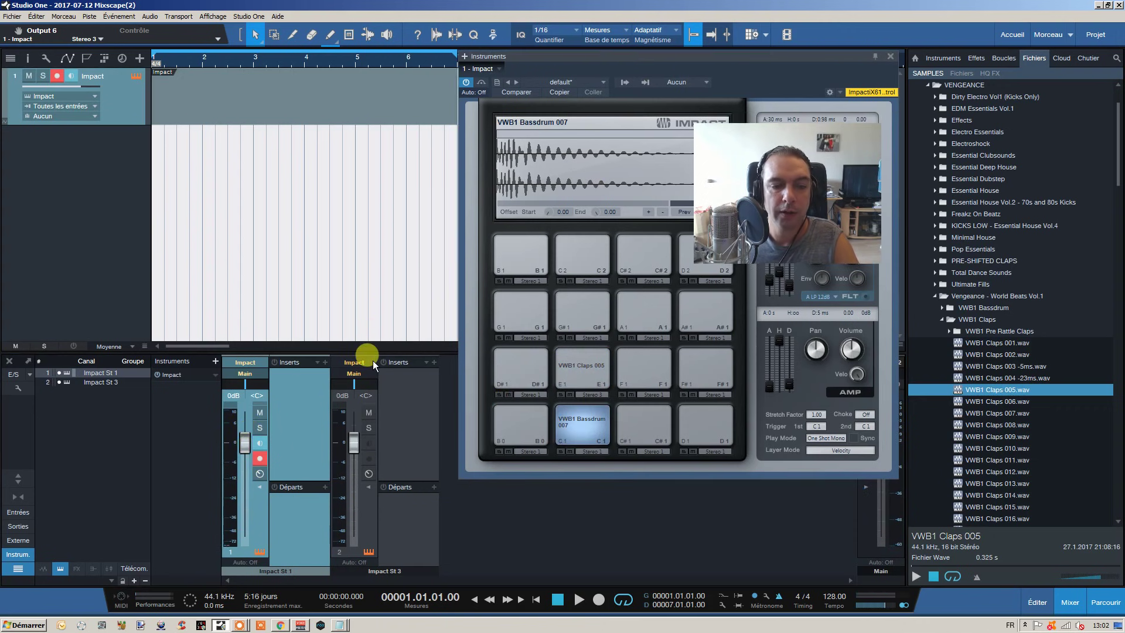
pyautogui.click(326, 363)
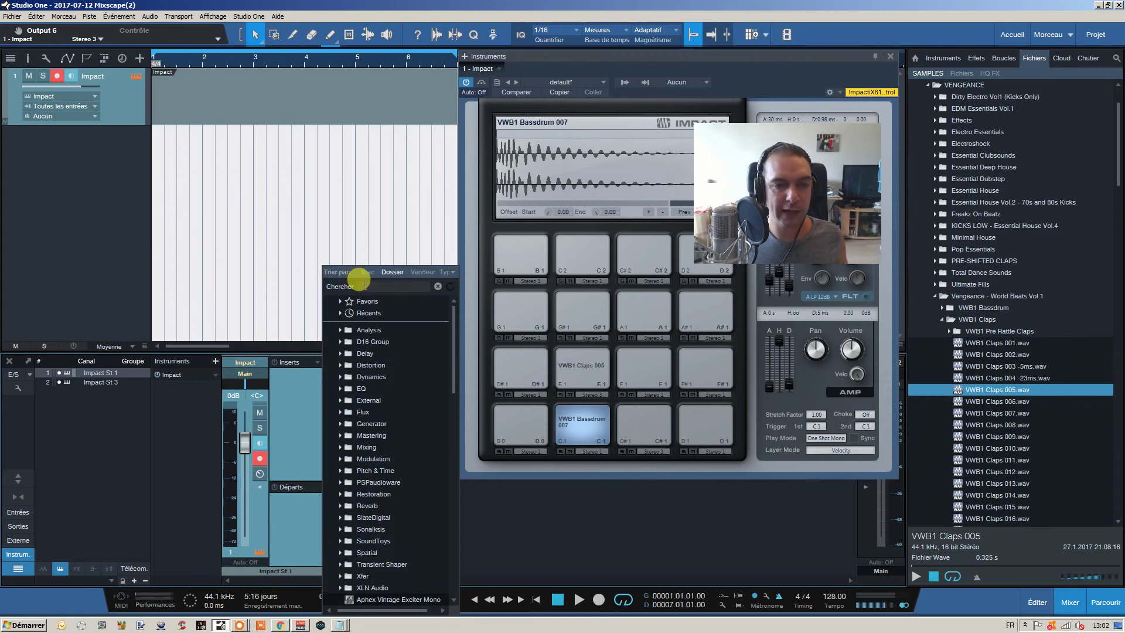
pyautogui.write('transi')
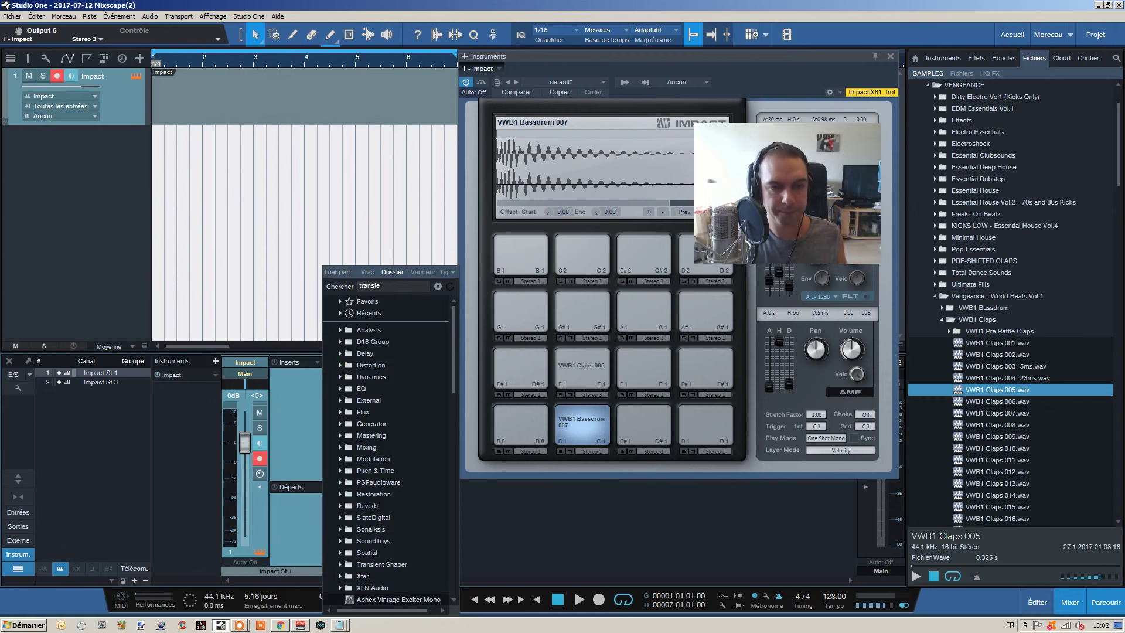
pyautogui.write('e')
# Step: Search the effects for "pro", insert Pro EQ on the Impact St 1 channel, and close its window
pyautogui.doubleClick(366, 286)
pyautogui.write('pro')
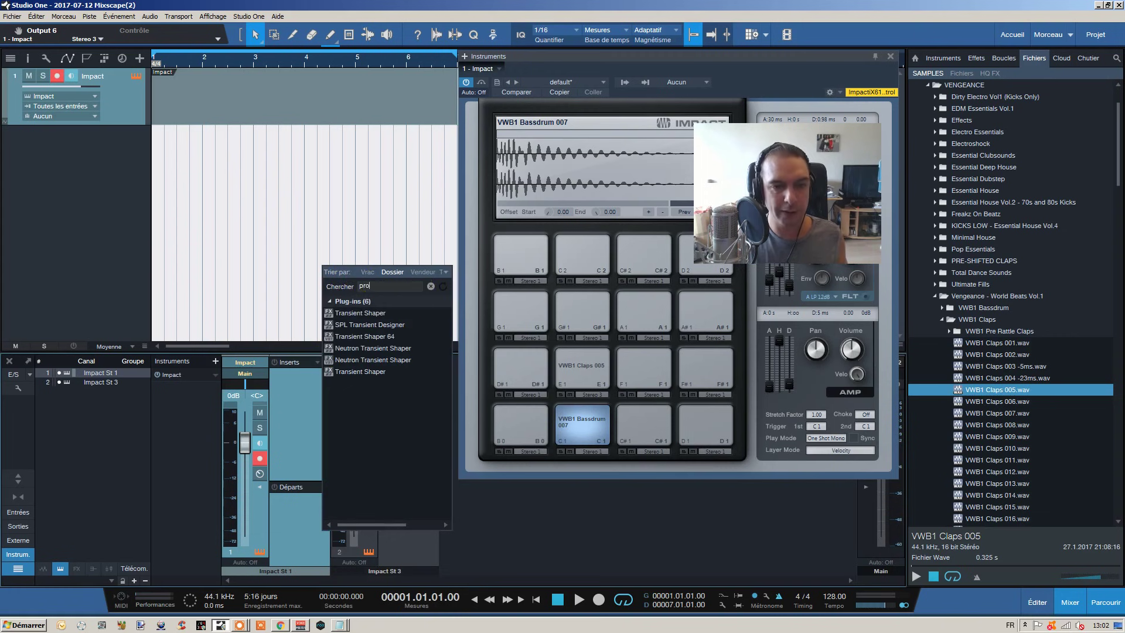
pyautogui.click(358, 325)
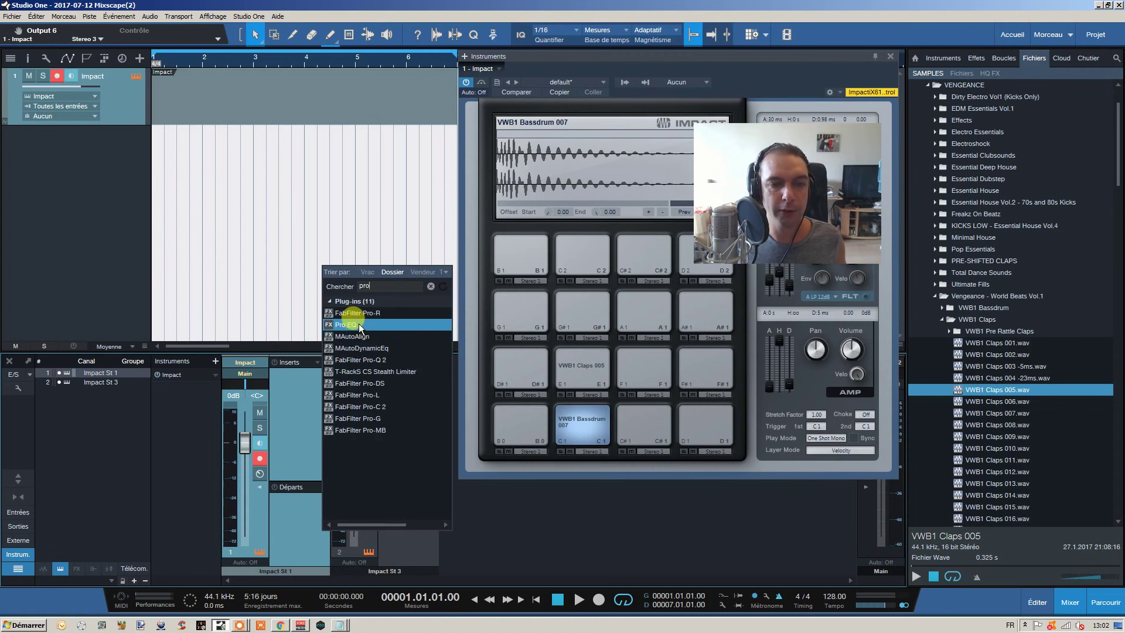
pyautogui.doubleClick(354, 324)
pyautogui.moveTo(498, 136); pyautogui.dragTo(208, 149)
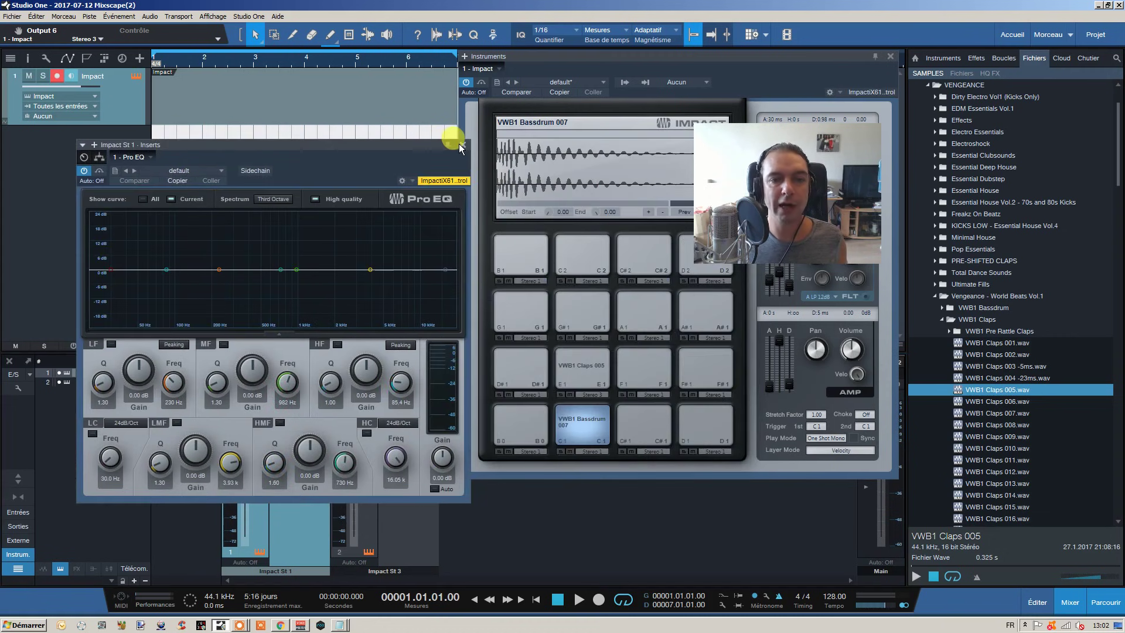
pyautogui.click(462, 144)
# Step: Lower the Impact track's volume to -9.9 dB
pyautogui.moveTo(572, 58); pyautogui.dragTo(537, 78)
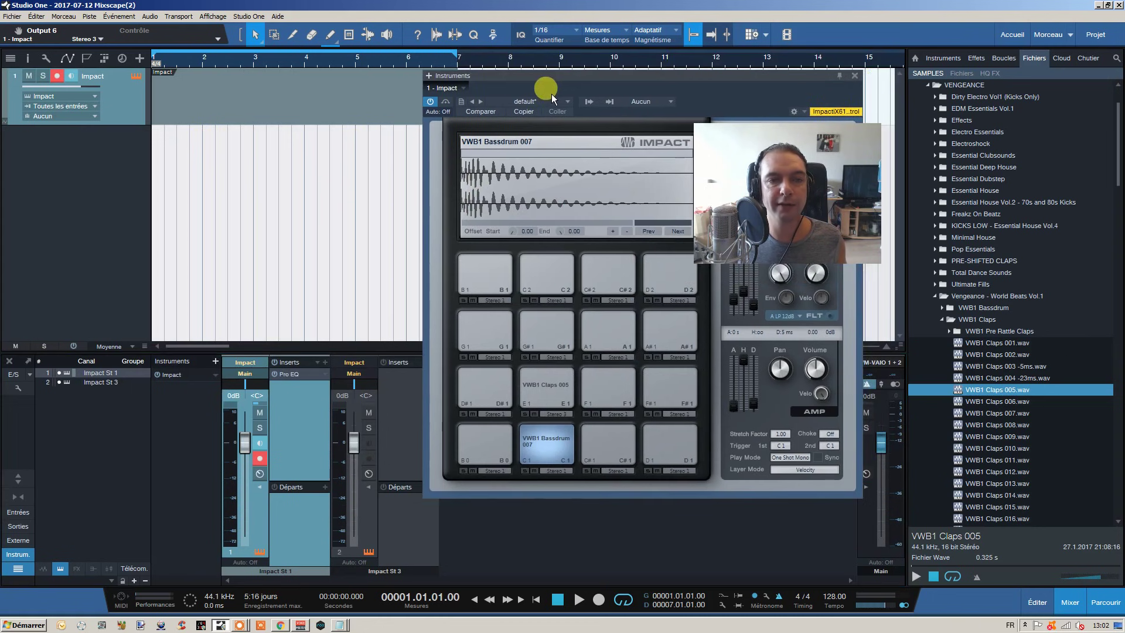
pyautogui.click(80, 86)
pyautogui.moveTo(79, 87); pyautogui.dragTo(60, 88)
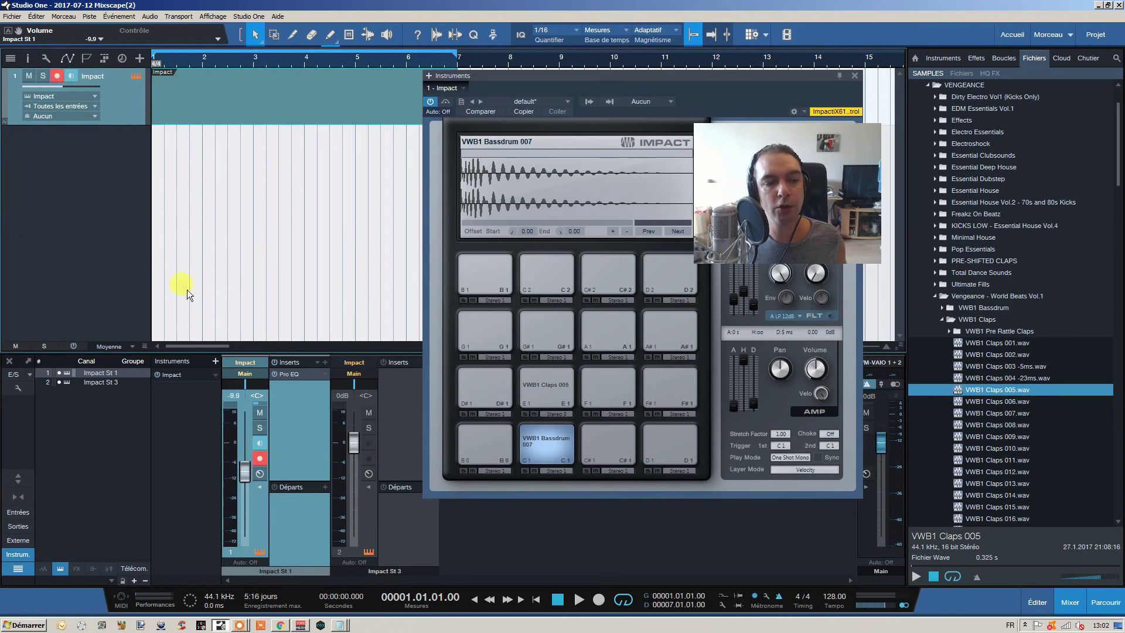
pyautogui.moveTo(245, 476)
pyautogui.mouseDown()
pyautogui.moveTo(238, 452)
pyautogui.moveTo(233, 469)
pyautogui.mouseUp()
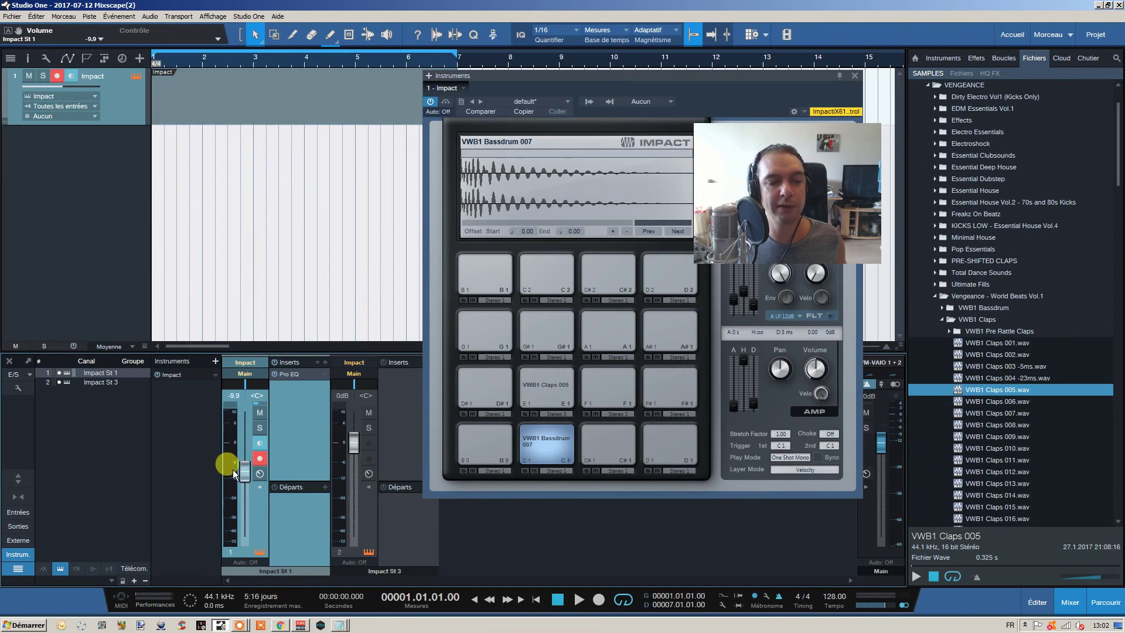
# Step: Record a bassdrum and claps pattern a little over two bars long on the Impact track from bar 1
pyautogui.click(622, 606)
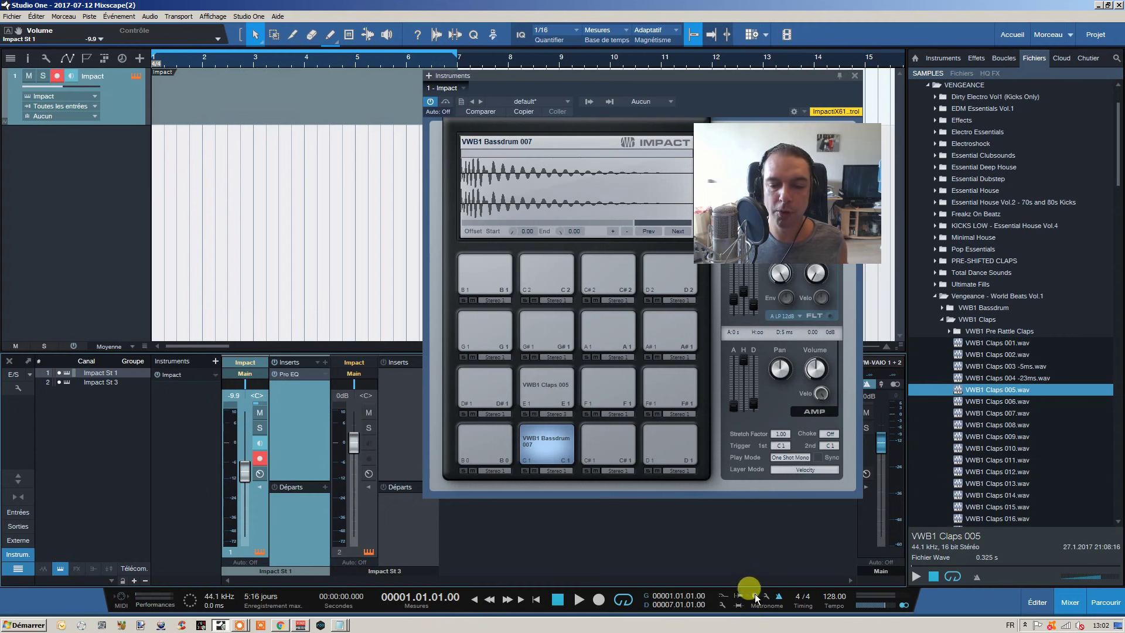
pyautogui.click(597, 599)
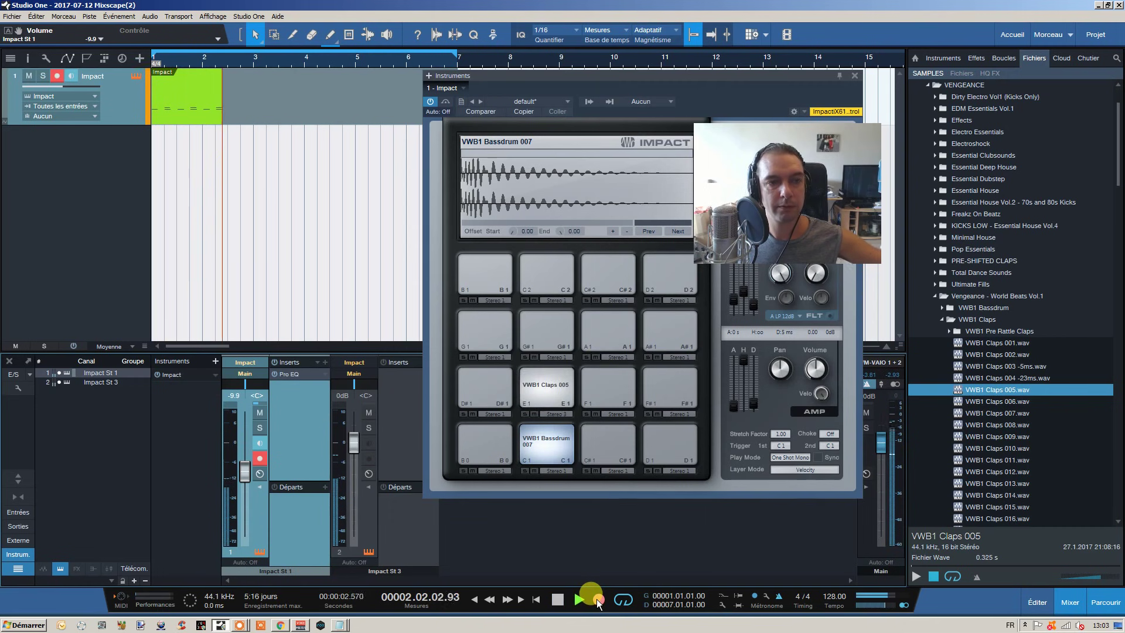
pyautogui.click(557, 598)
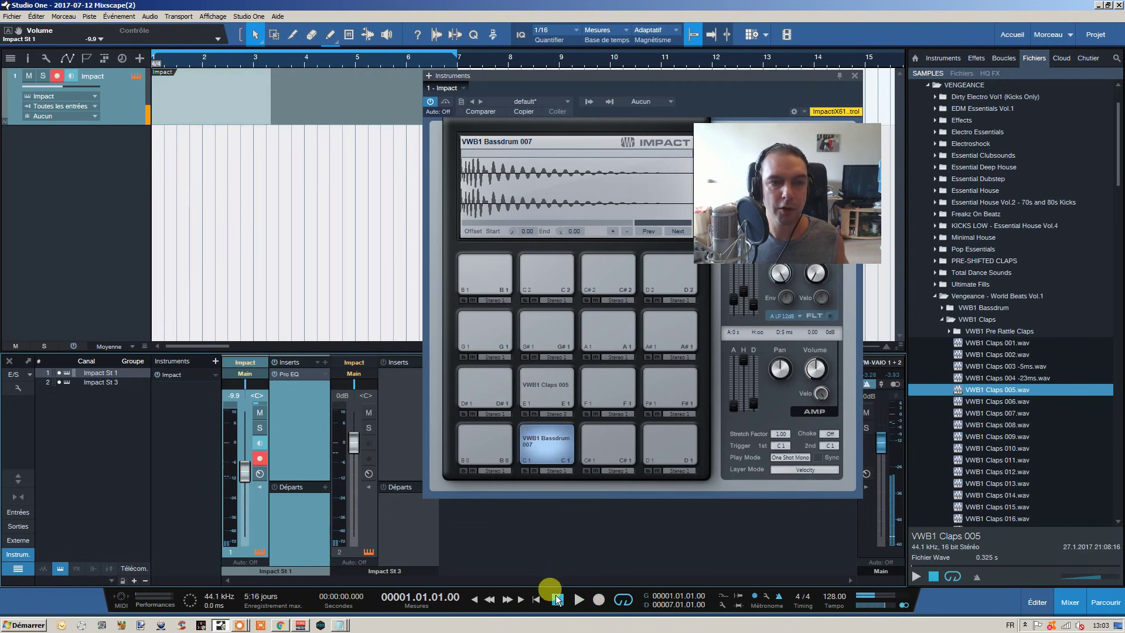
# Step: Close Impact, delete the empty part beneath the recording, and shorten the recorded part to end at bar 3
pyautogui.click(854, 75)
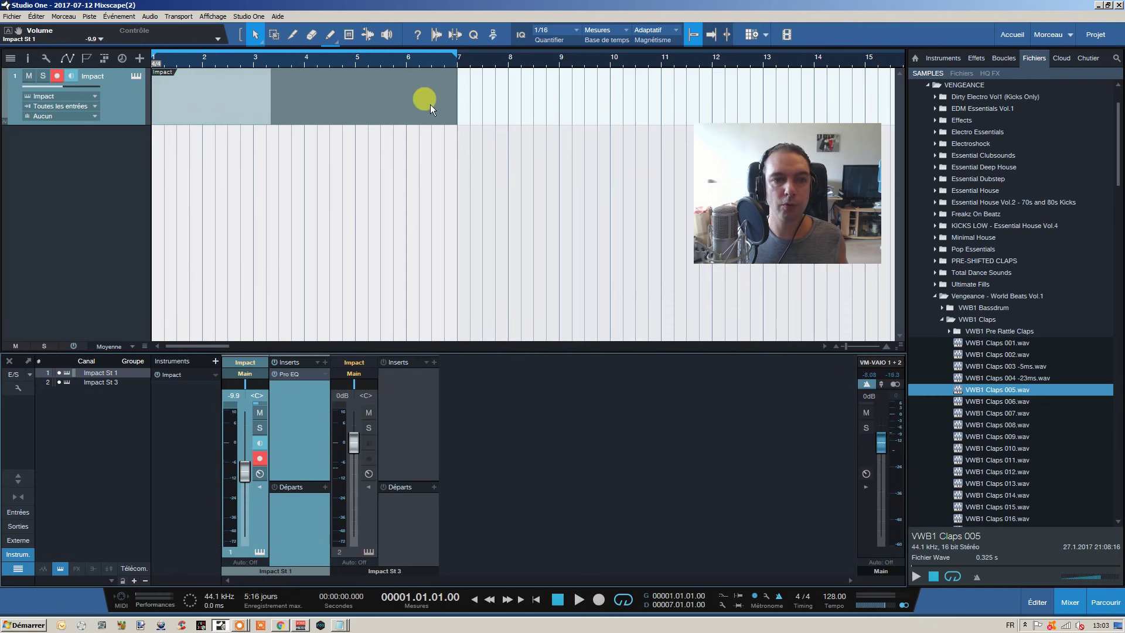
pyautogui.moveTo(340, 103); pyautogui.dragTo(686, 100)
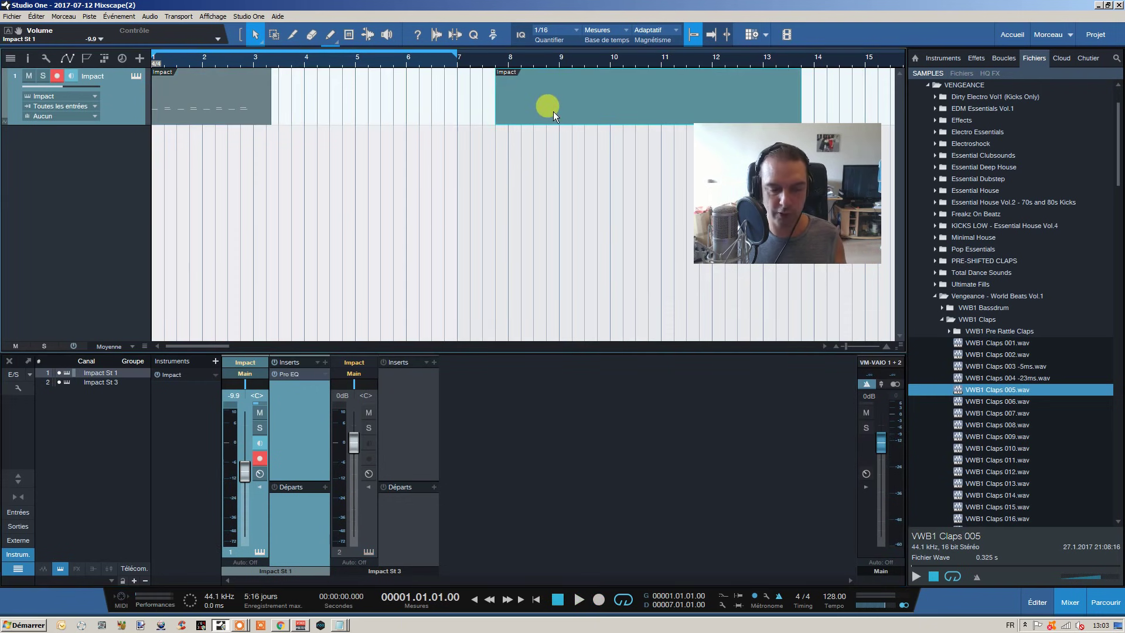
pyautogui.press('Delete')
pyautogui.moveTo(270, 98); pyautogui.dragTo(244, 94)
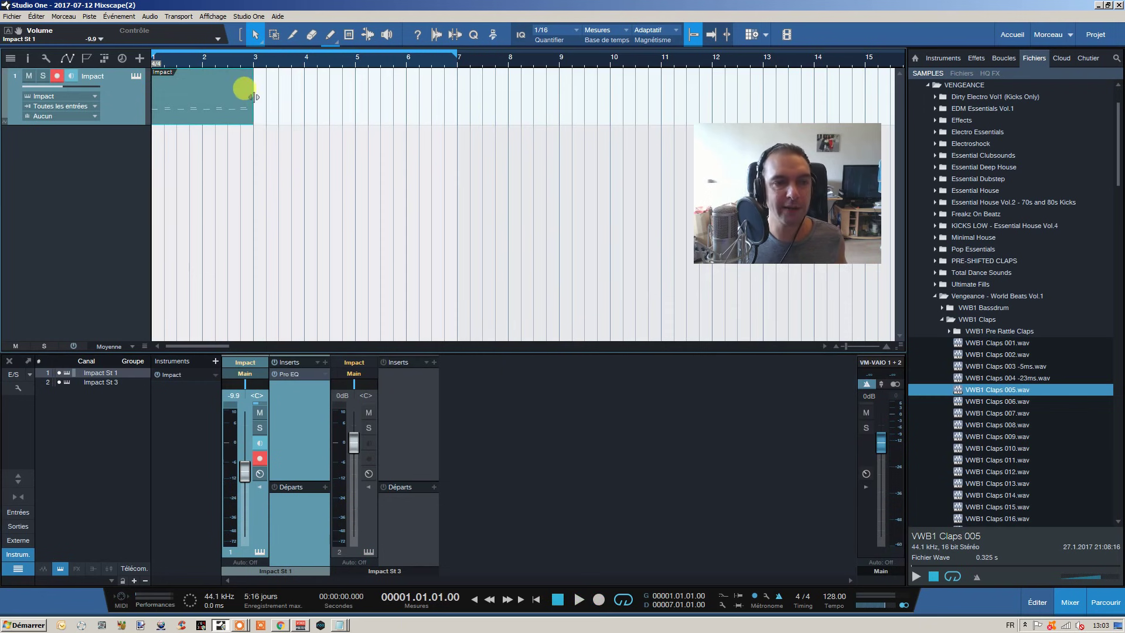
# Step: Open the recorded part in the note editor and tighten its notes to the 1/16 grid with repeated partial quantizing
pyautogui.doubleClick(193, 98)
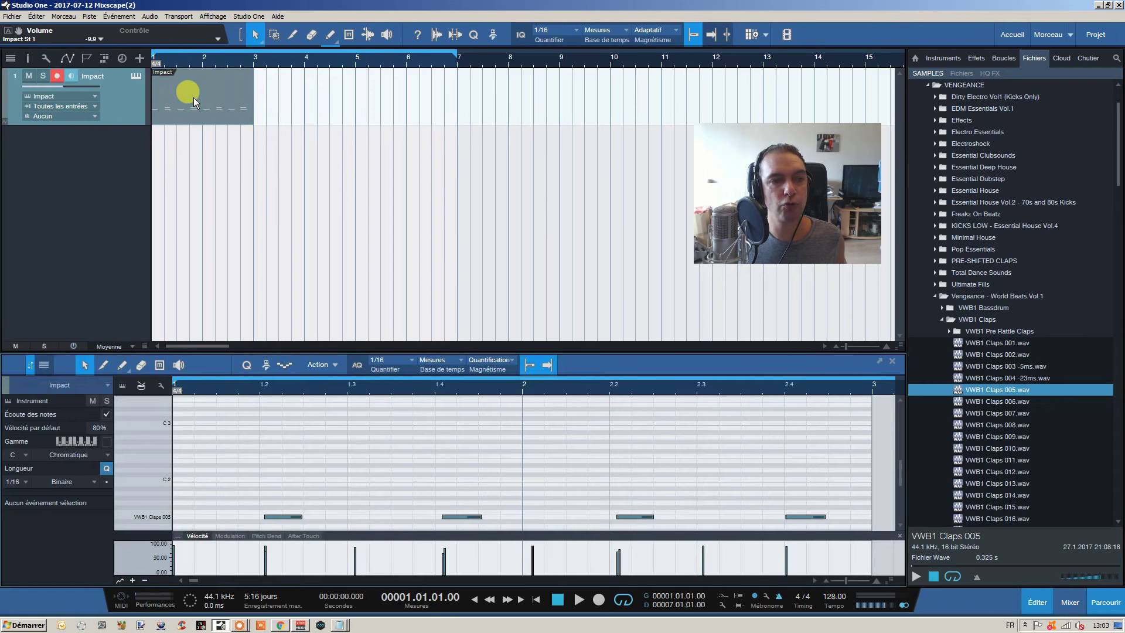
pyautogui.click(241, 112)
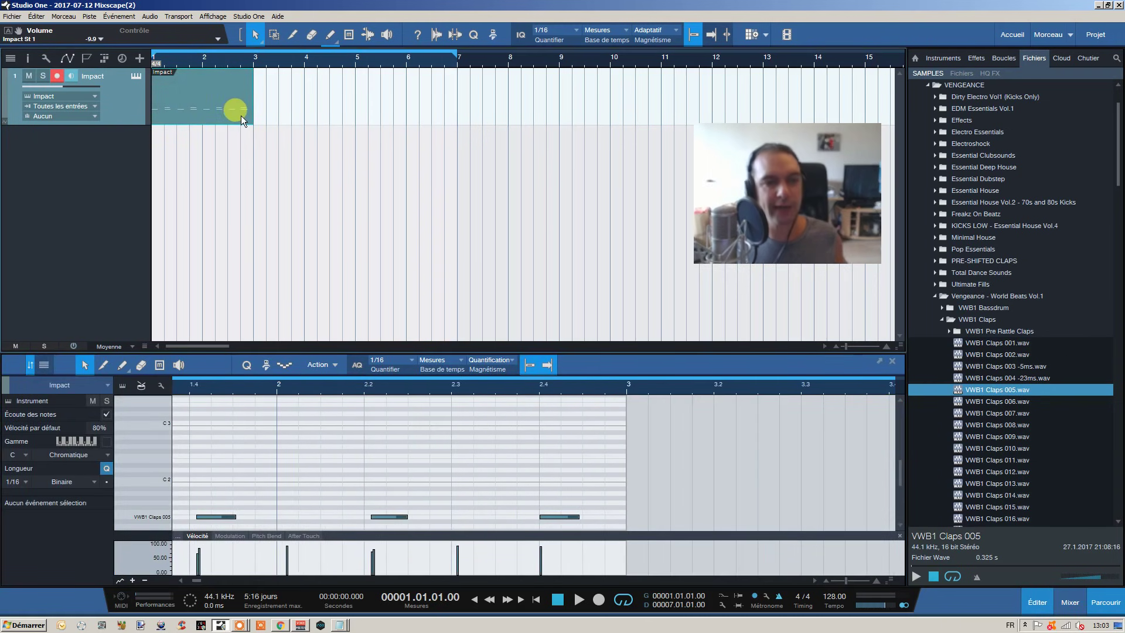
pyautogui.hotkey('alt', 'q')
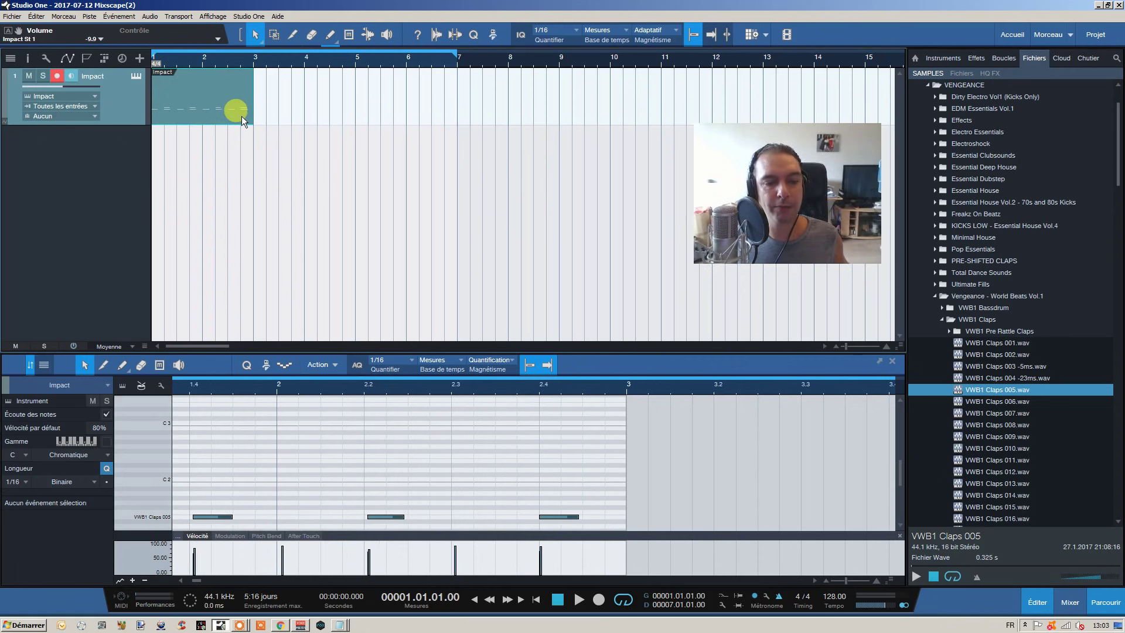
pyautogui.hotkey('alt', 'q')
pyautogui.hotkey('alt', 'q')
pyautogui.hotkey('alt', 'q')
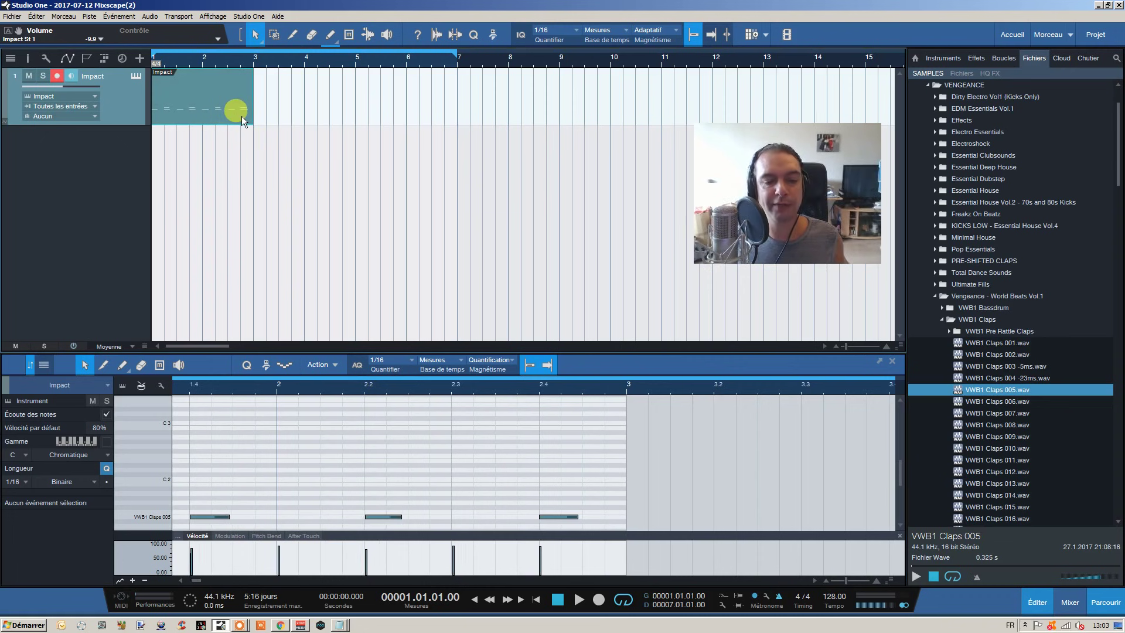
pyautogui.click(235, 111)
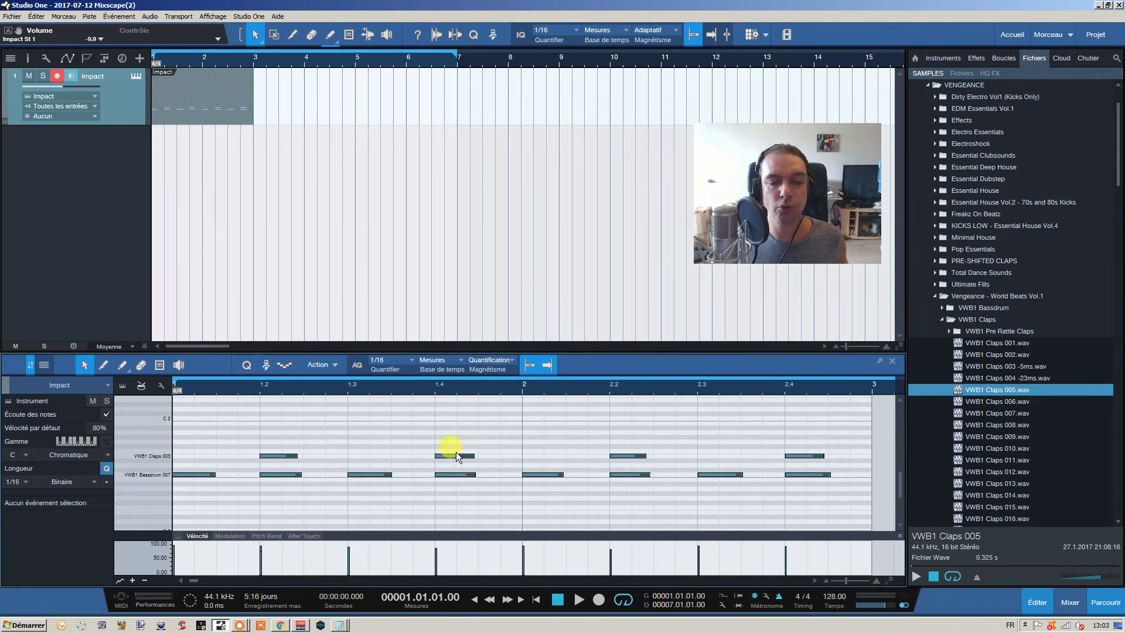
# Step: Shift the VWB1 Claps 005 note at 1.4 slightly off the grid with snap off, and quantize it back to 1/16
pyautogui.moveTo(457, 455)
pyautogui.mouseDown()
pyautogui.moveTo(484, 457)
pyautogui.moveTo(460, 458)
pyautogui.moveTo(471, 456)
pyautogui.mouseUp()
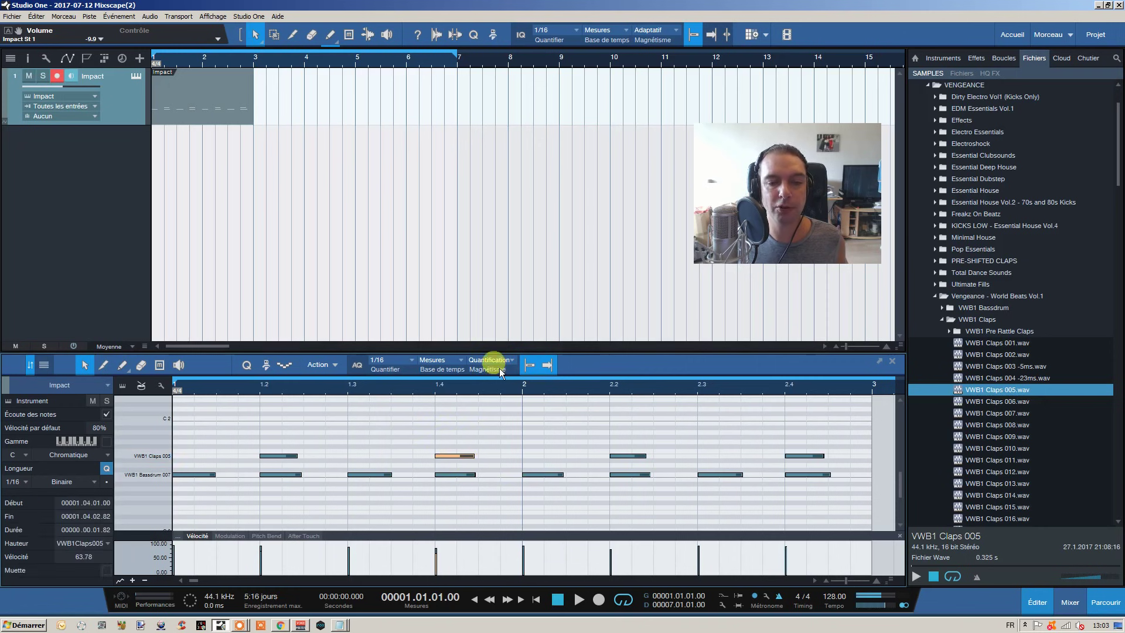
pyautogui.click(529, 368)
pyautogui.moveTo(446, 455); pyautogui.dragTo(457, 460)
pyautogui.click(529, 367)
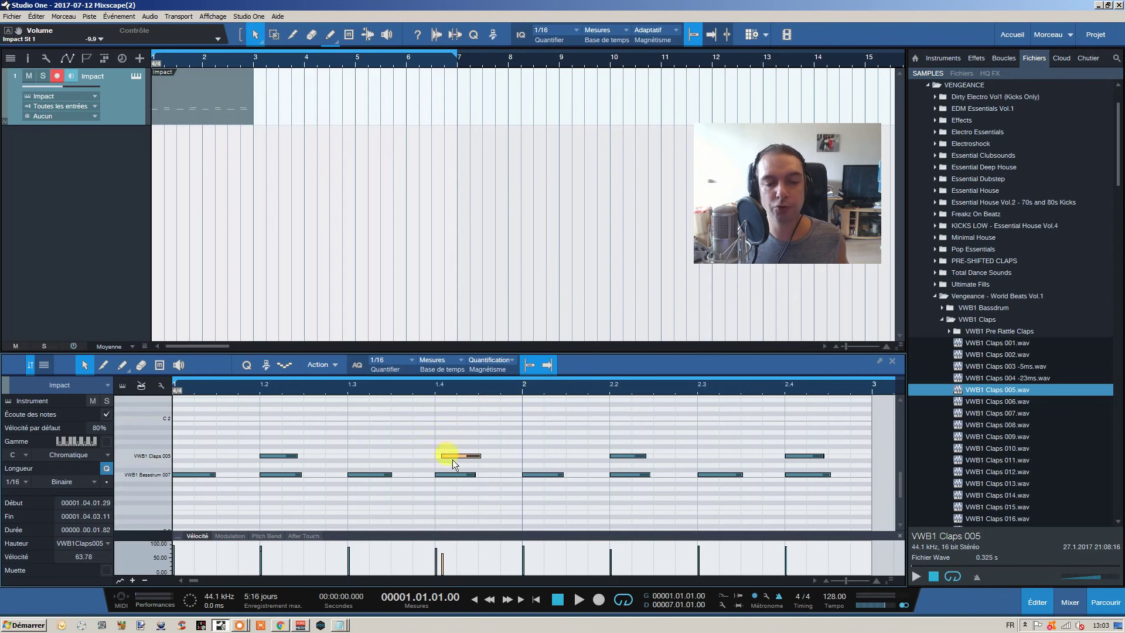
pyautogui.click(465, 440)
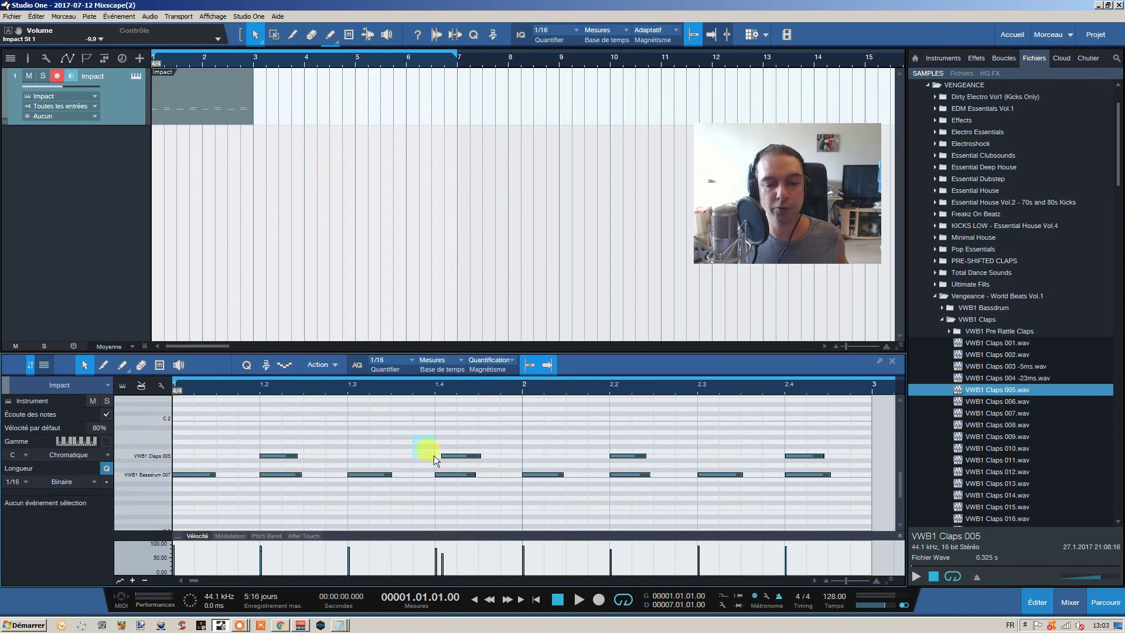
pyautogui.click(476, 456)
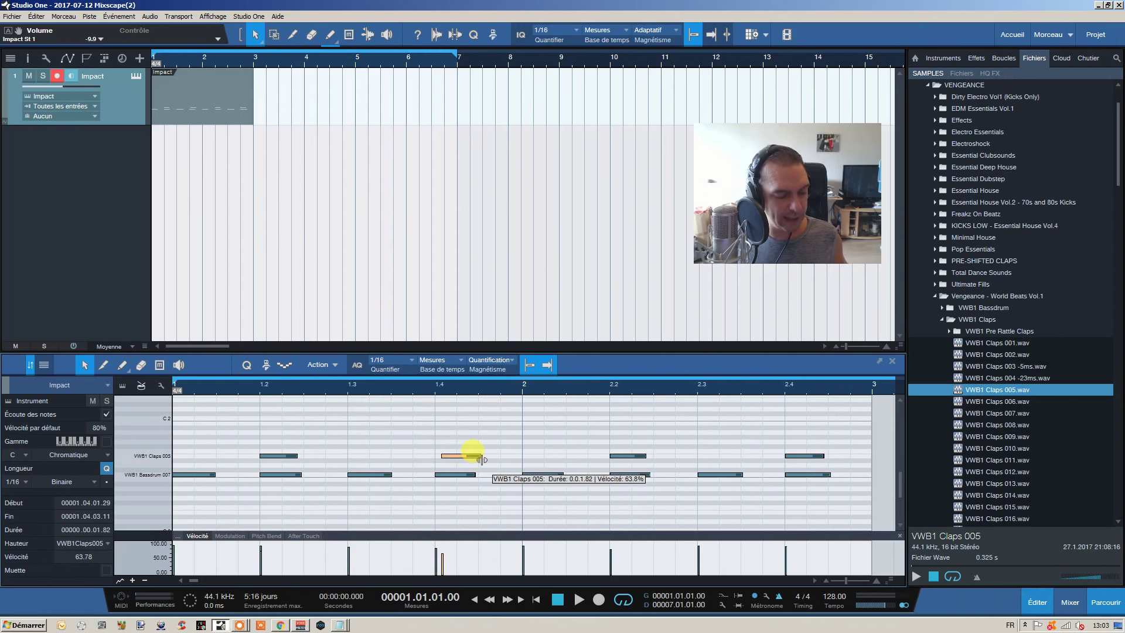
pyautogui.press('q')
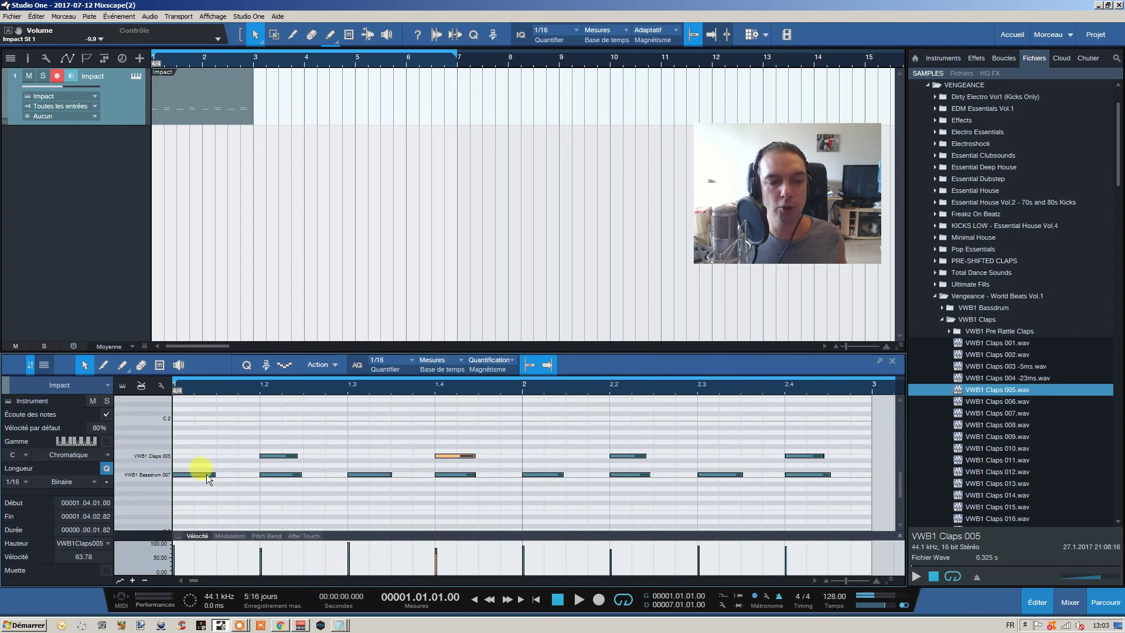
# Step: Set the default velocity and the velocity of all VWB1 Bassdrum 007 notes to 100%
pyautogui.moveTo(192, 462); pyautogui.dragTo(830, 501)
pyautogui.doubleClick(94, 426)
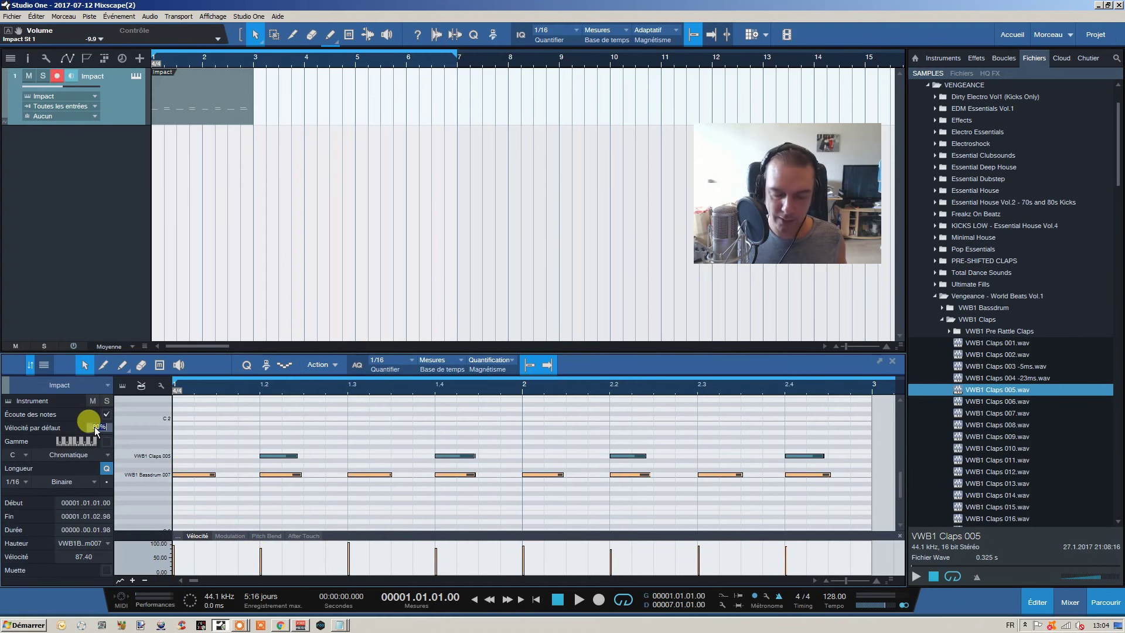
pyautogui.write('100')
pyautogui.press('Return')
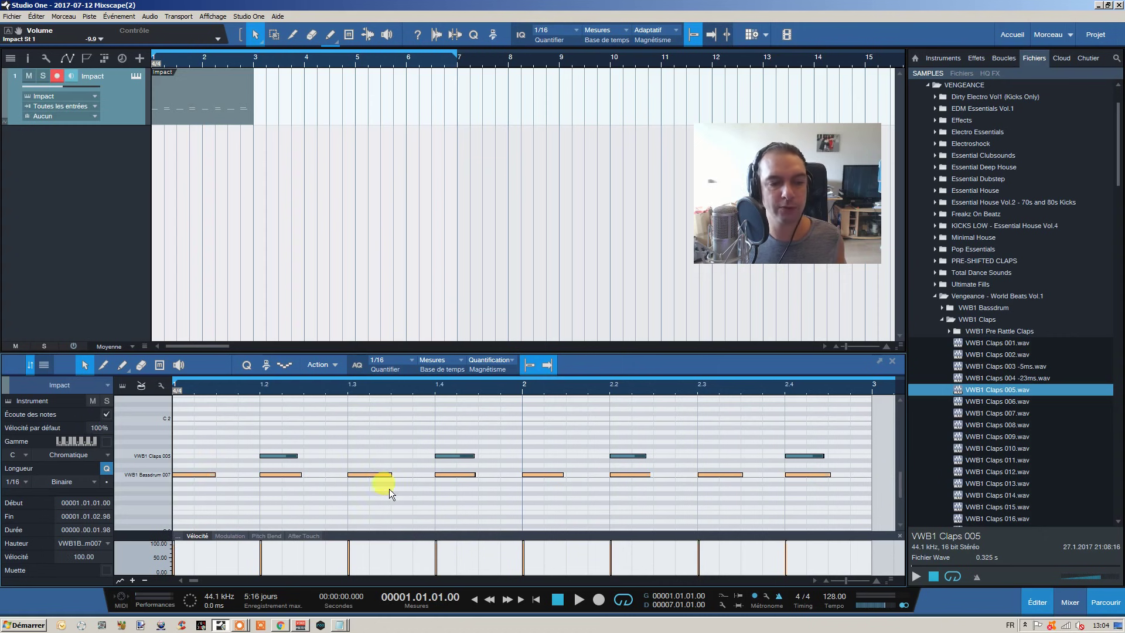
# Step: Select all VWB1 Claps 005 notes, set the default velocity to 80%, and clear the selection
pyautogui.moveTo(268, 435); pyautogui.dragTo(831, 460)
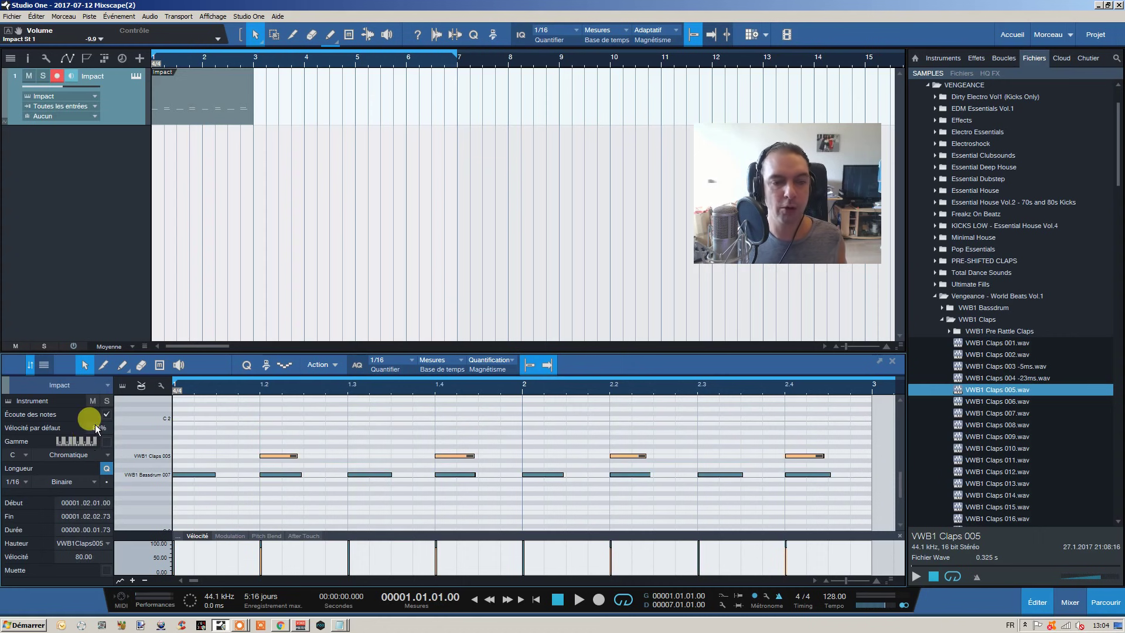
pyautogui.click(308, 443)
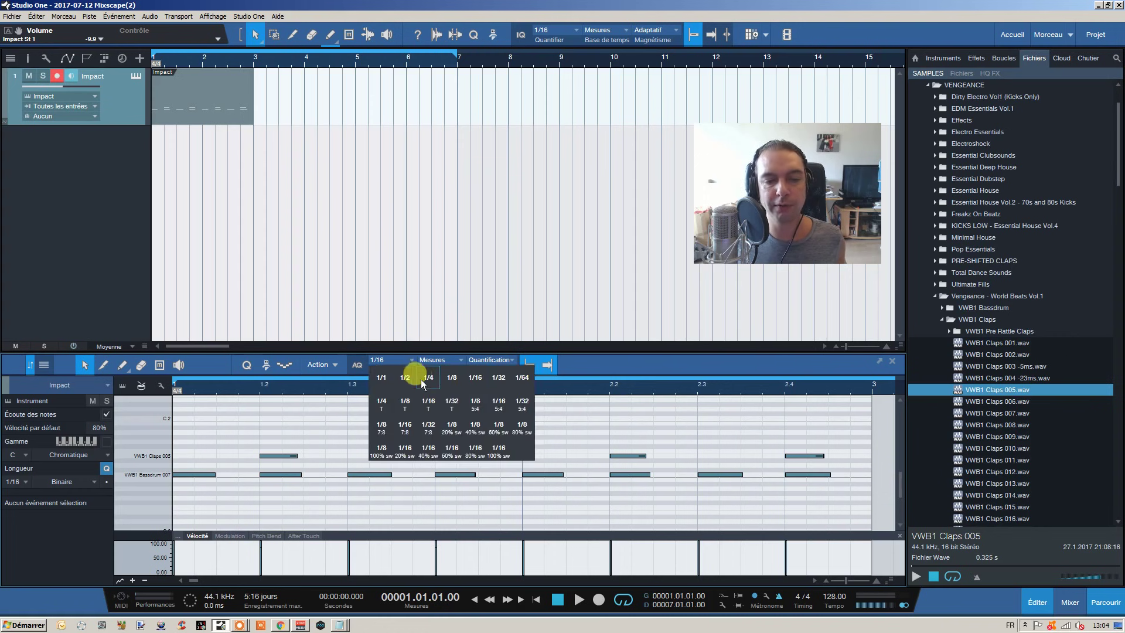
# Step: Switch the note editor's quantize value to 1/8 and return it to 1/16
pyautogui.click(451, 376)
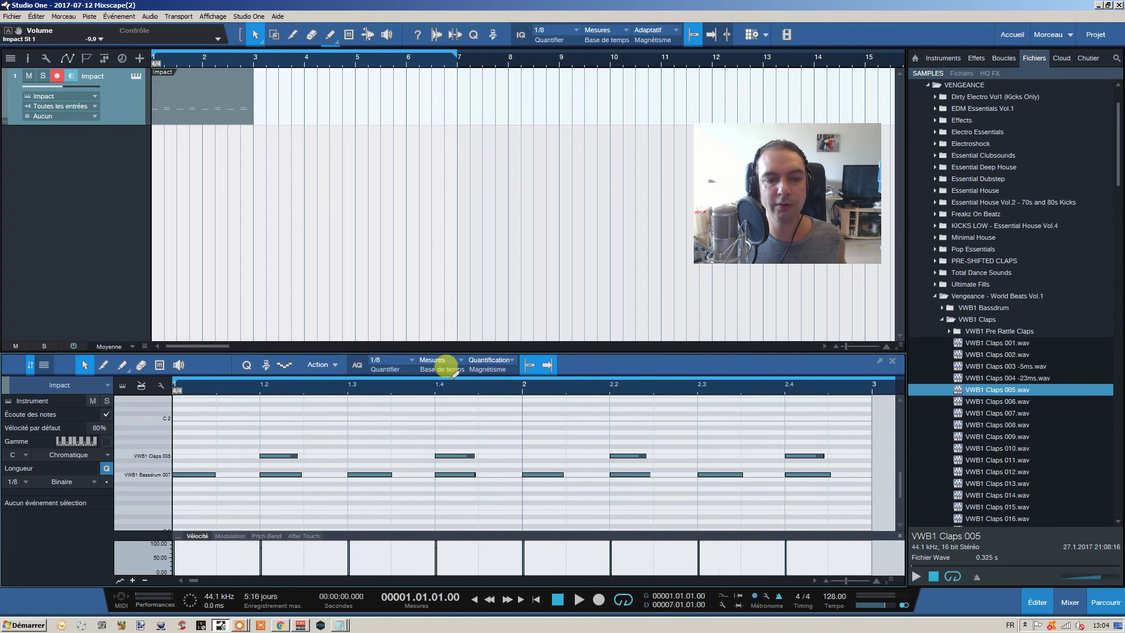
pyautogui.click(402, 360)
pyautogui.click(463, 375)
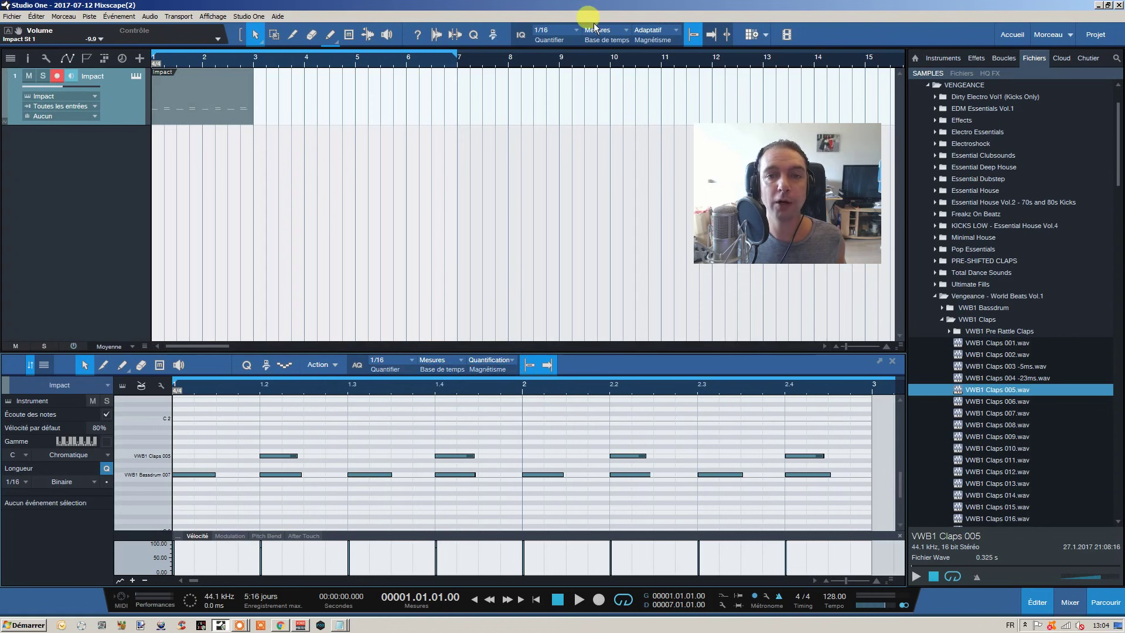
# Step: Draw a test note on A 1 at 1.2, lengthen it to end at 1.2.3, and undo it
pyautogui.click(121, 364)
pyautogui.click(267, 432)
pyautogui.rightClick(293, 421)
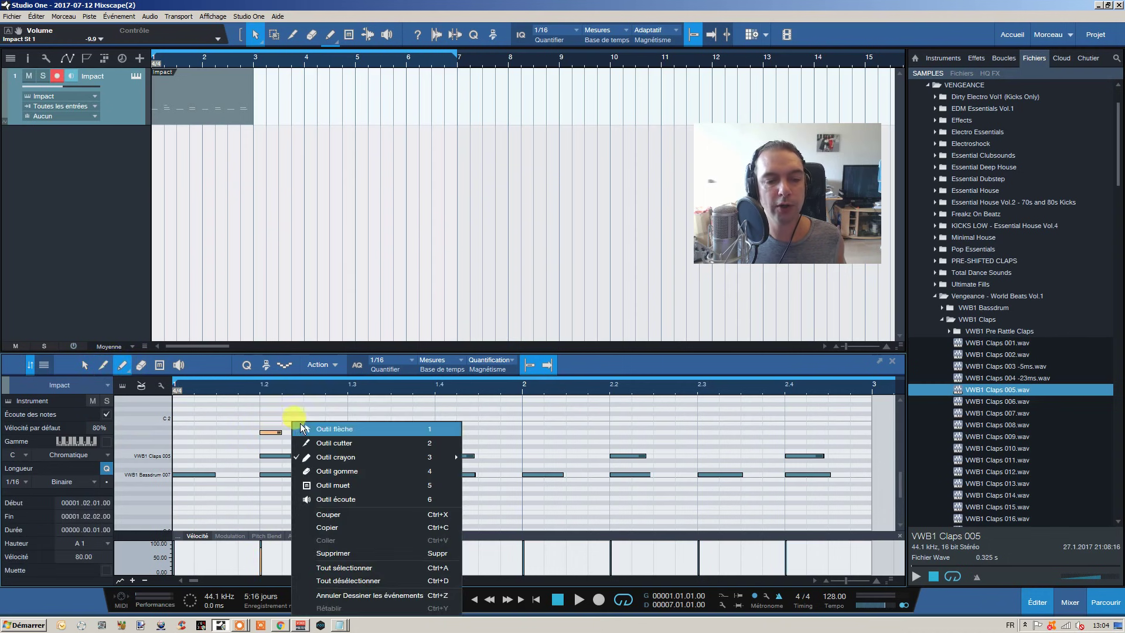
pyautogui.click(300, 423)
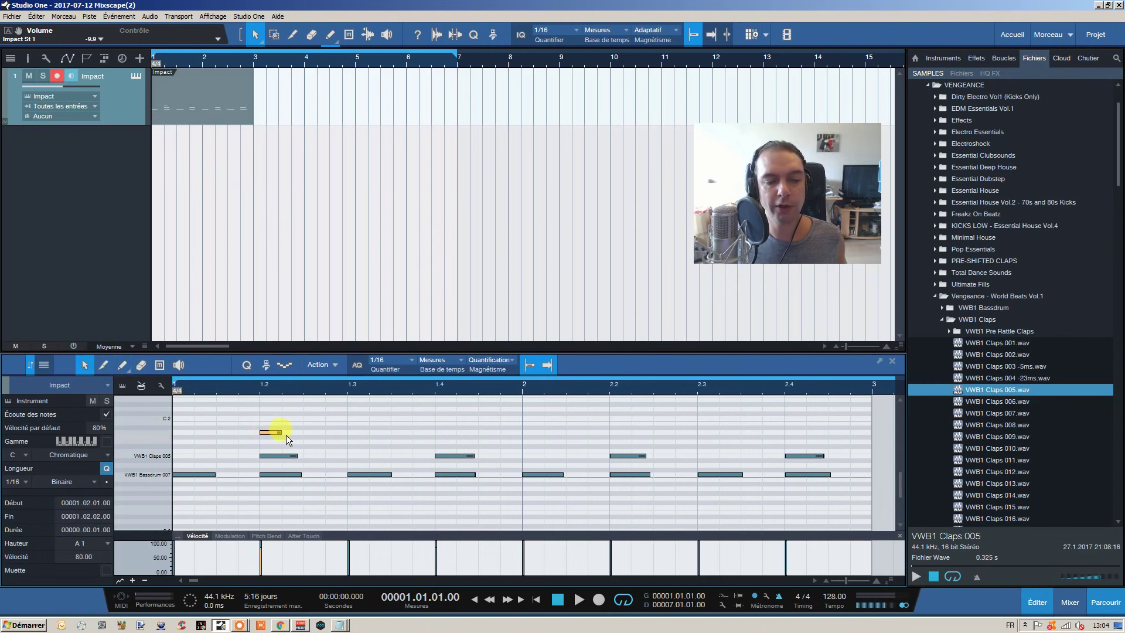
pyautogui.moveTo(281, 435)
pyautogui.mouseDown()
pyautogui.moveTo(375, 447)
pyautogui.moveTo(525, 435)
pyautogui.moveTo(293, 425)
pyautogui.mouseUp()
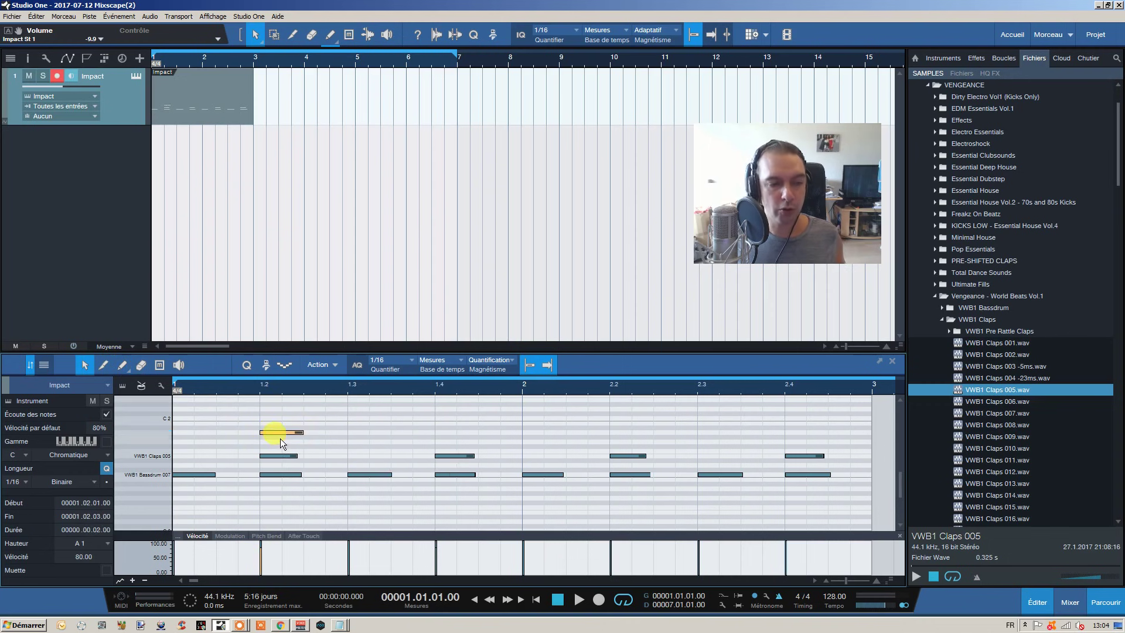
pyautogui.hotkey('ctrl', 'z')
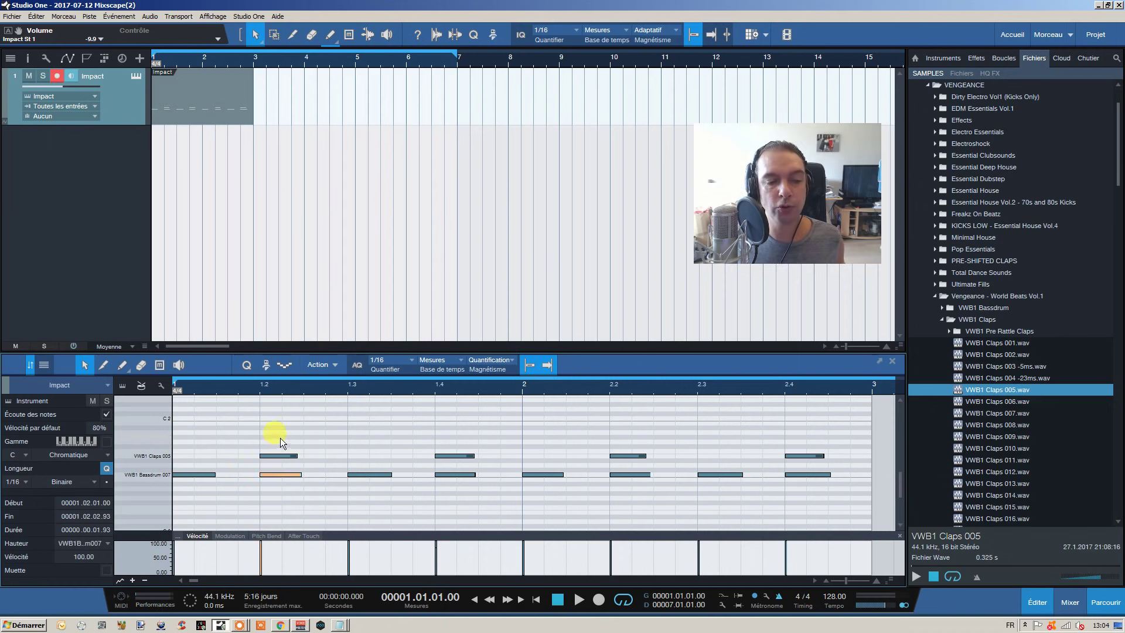
# Step: Move the VWB1 Claps 005 note at 1.2 up to G 1, return it to its row, and deselect it
pyautogui.click(288, 458)
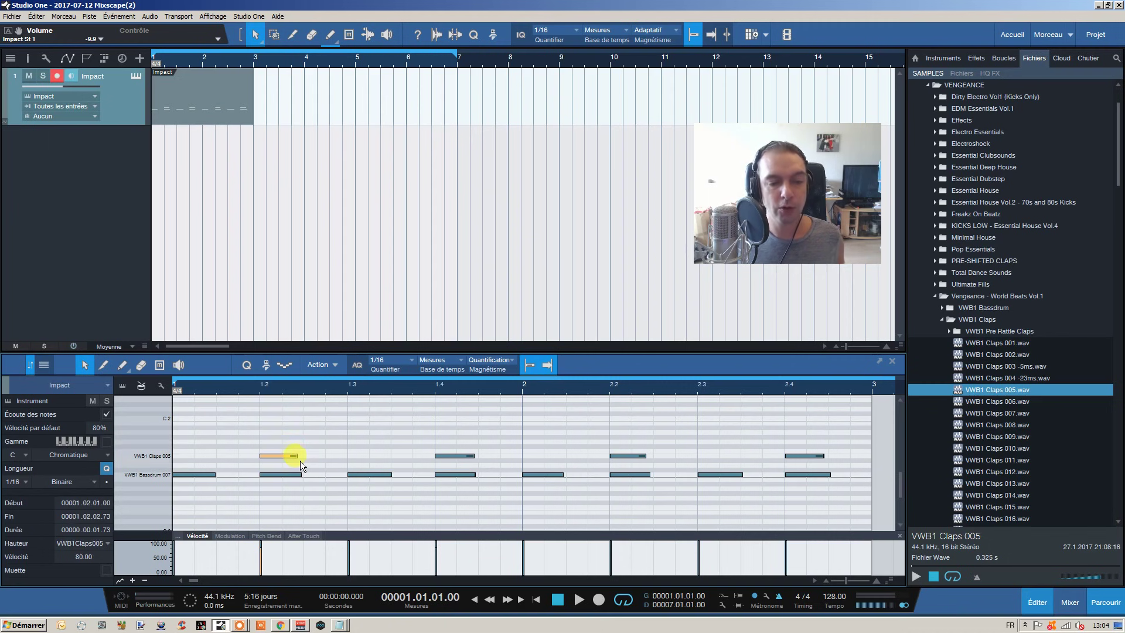
pyautogui.moveTo(266, 458); pyautogui.dragTo(270, 442)
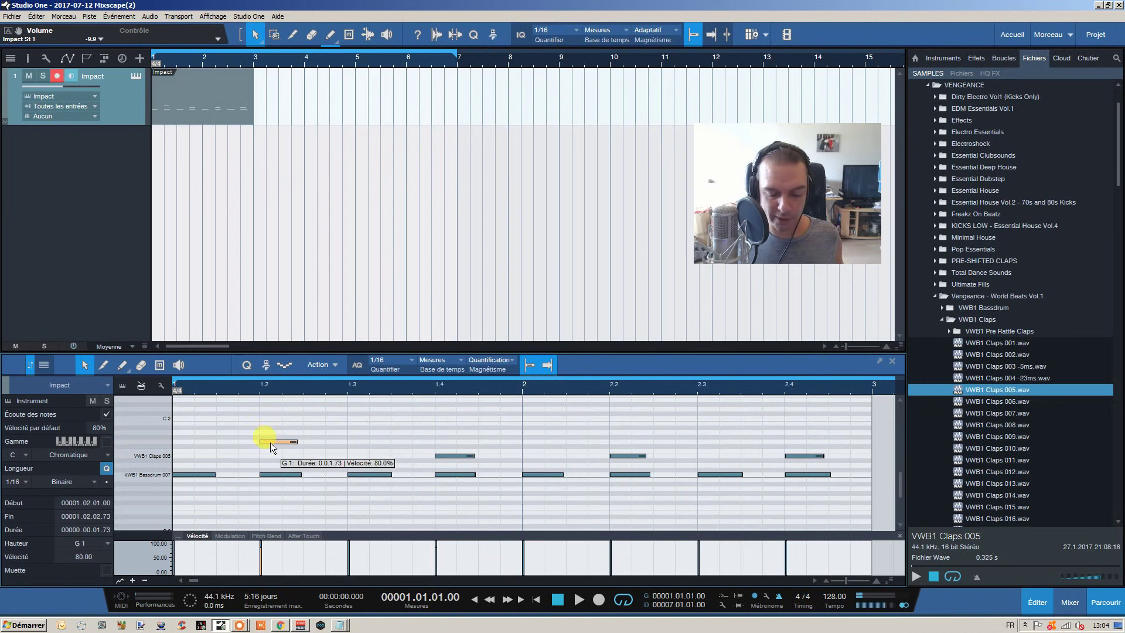
pyautogui.press('Down')
pyautogui.press('Down')
pyautogui.press('Down')
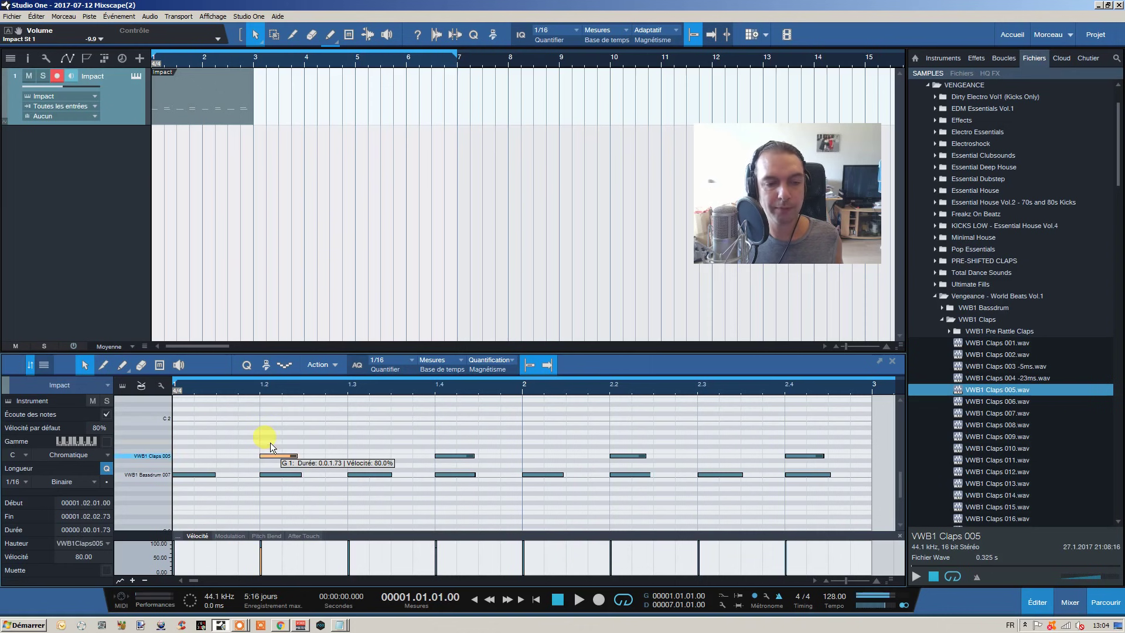
pyautogui.click(268, 431)
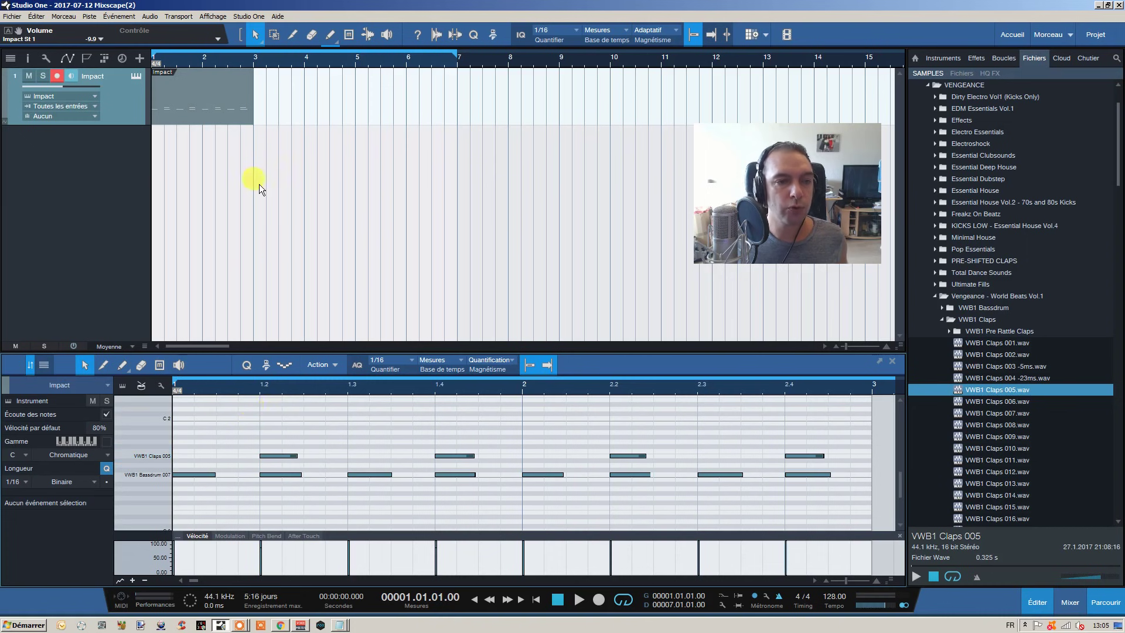
# Step: Duplicate the two-bar Impact part twice so the pattern runs up to bar 7
pyautogui.click(233, 109)
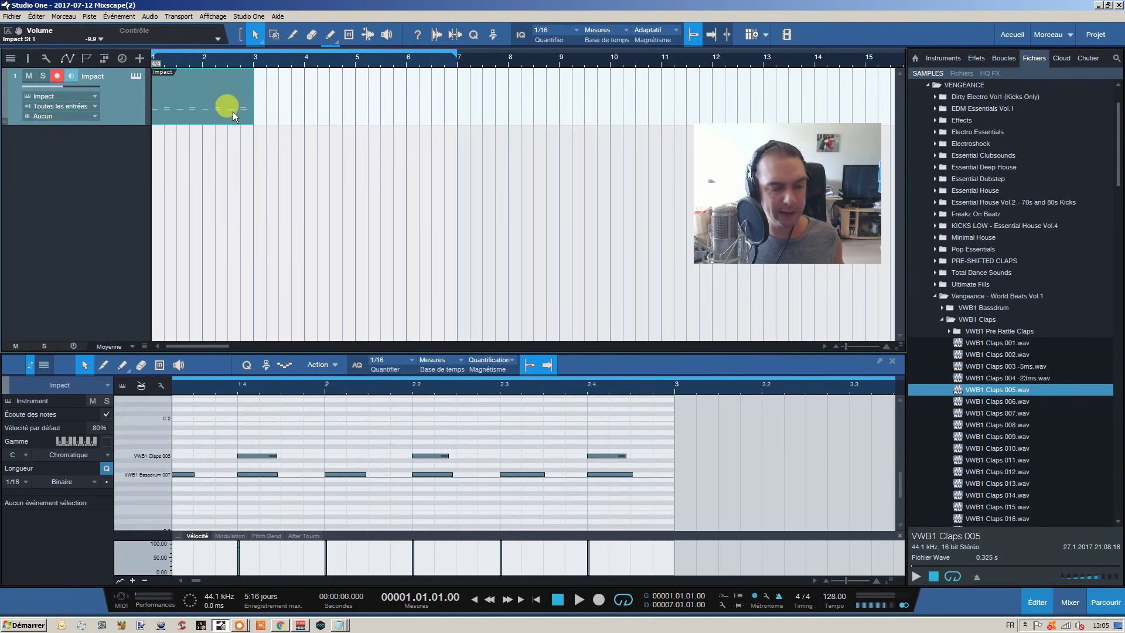
pyautogui.press('d')
pyautogui.press('d')
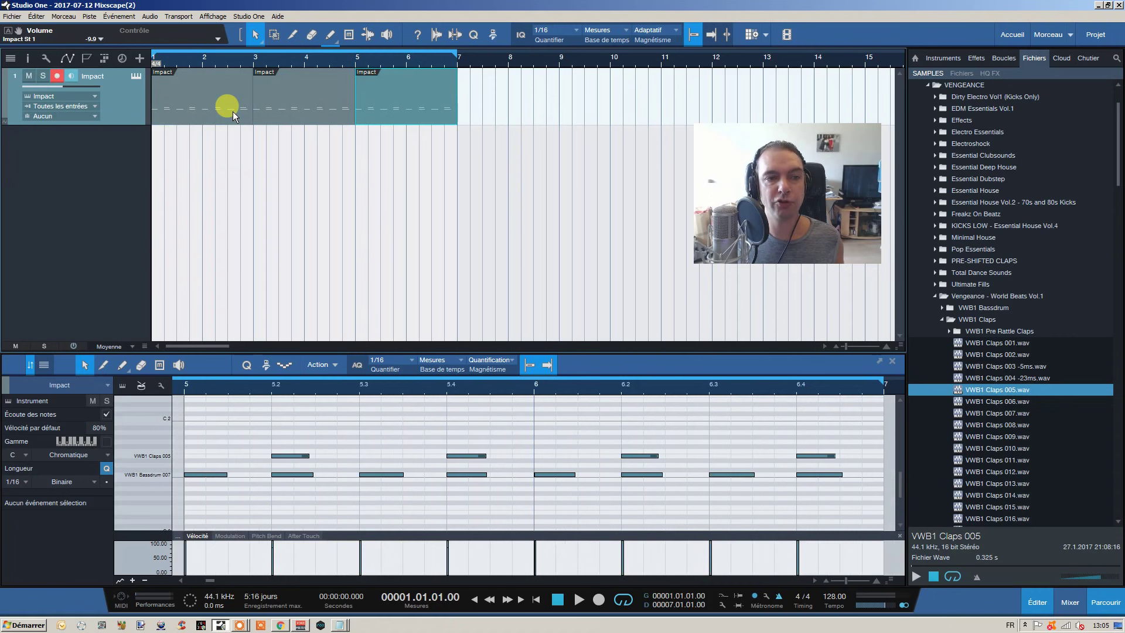
# Step: Duplicate the VWB1 Claps 005 note at 5.2 several times and delete the extra copies
pyautogui.click(367, 424)
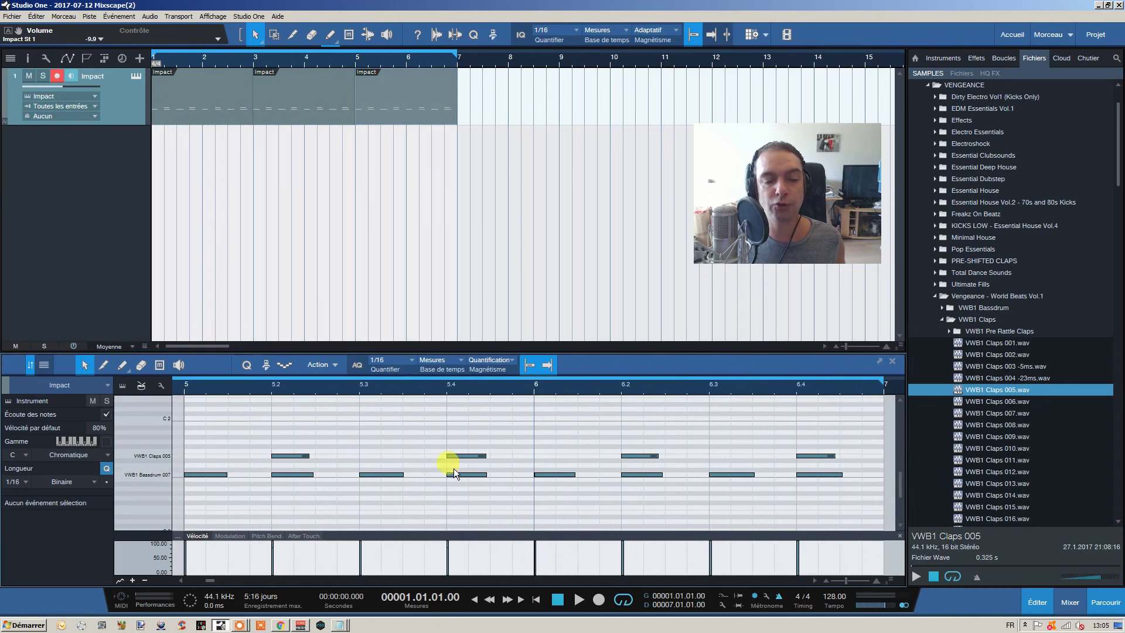
pyautogui.click(281, 455)
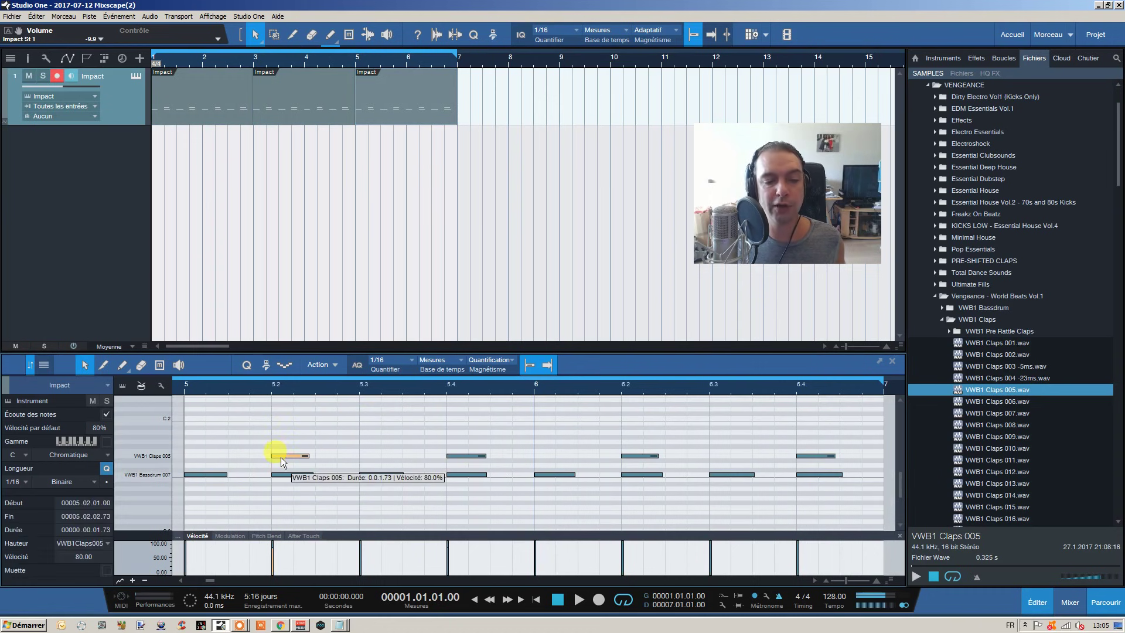
pyautogui.press('d')
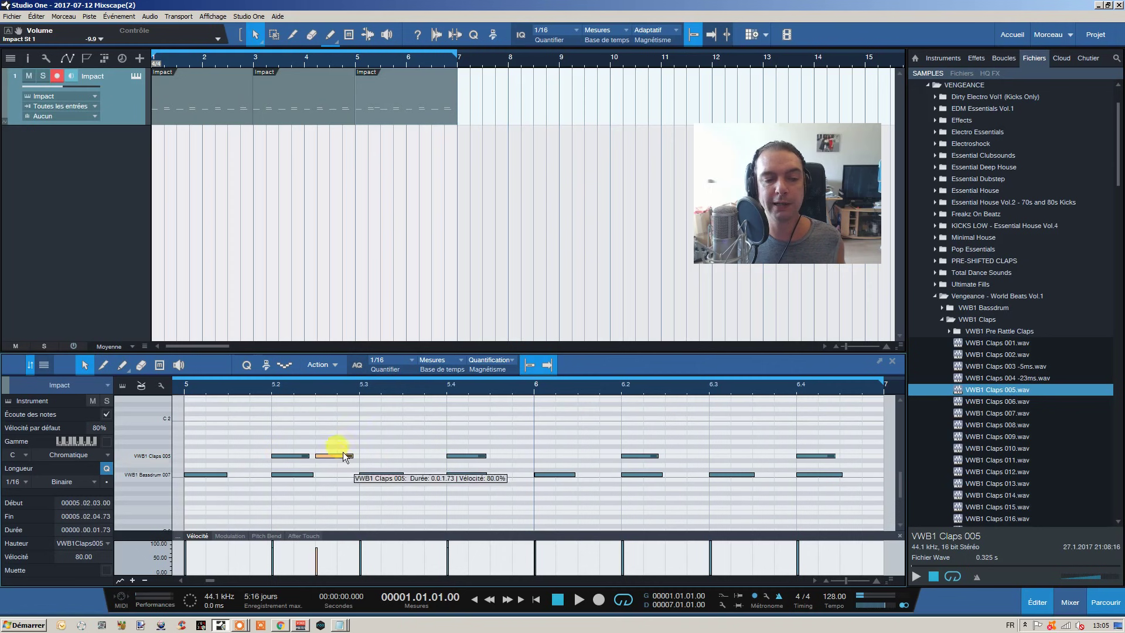
pyautogui.press('d')
pyautogui.press('d')
pyautogui.moveTo(336, 429); pyautogui.dragTo(414, 458)
pyautogui.press('Delete')
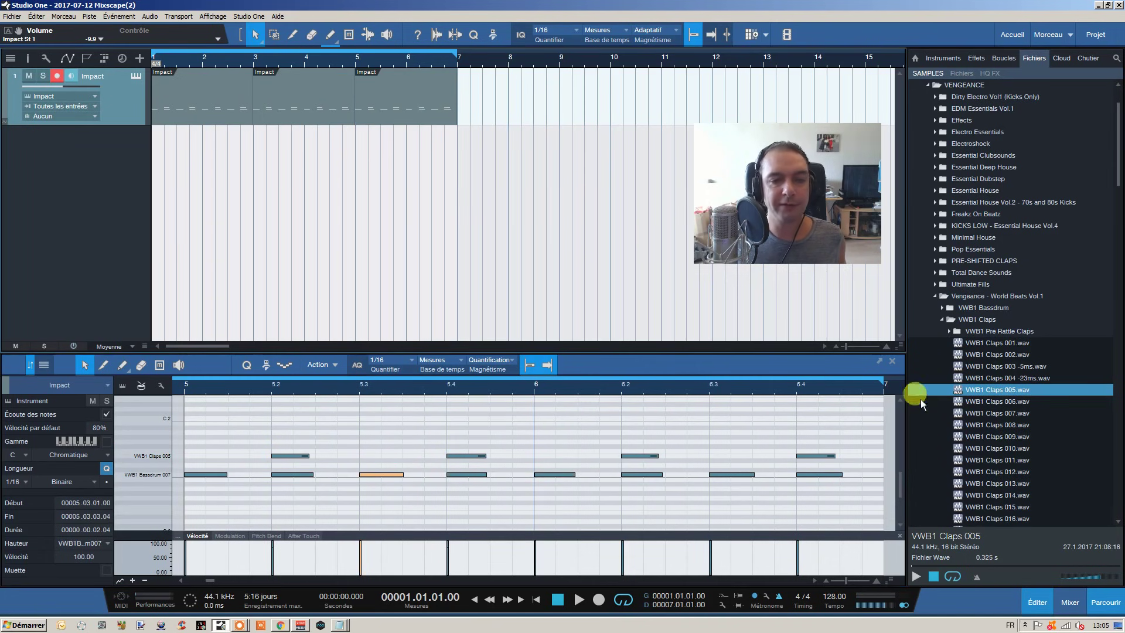
# Step: Solo the Impact St 1 channel in the mixer and switch looping off and back on
pyautogui.click(1070, 602)
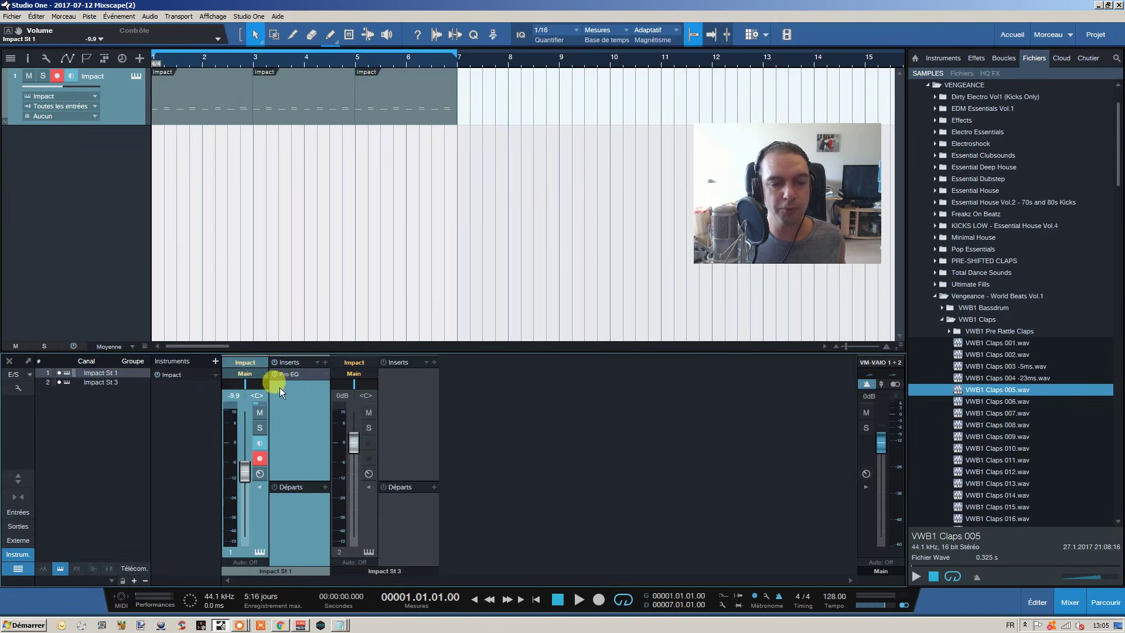
pyautogui.click(260, 427)
pyautogui.click(449, 597)
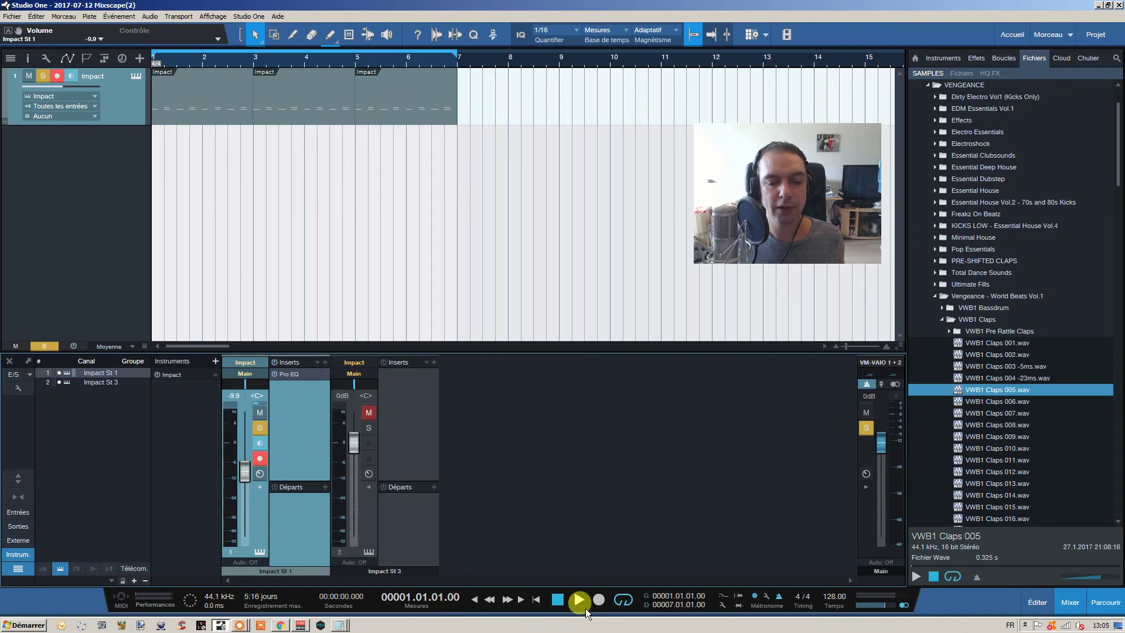
pyautogui.click(623, 604)
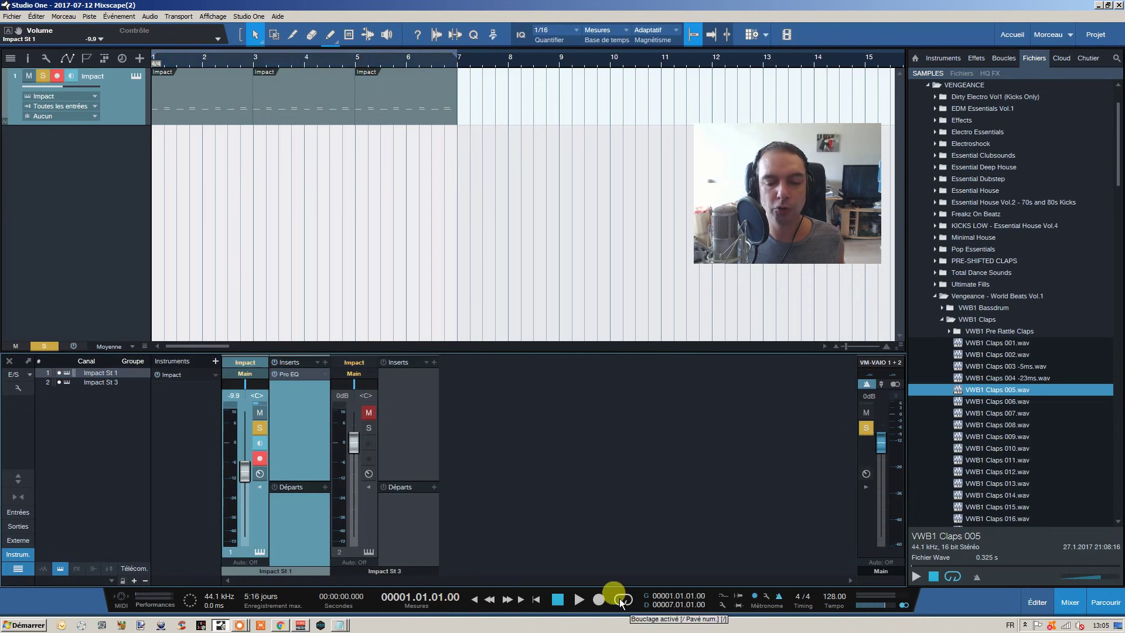
pyautogui.click(621, 599)
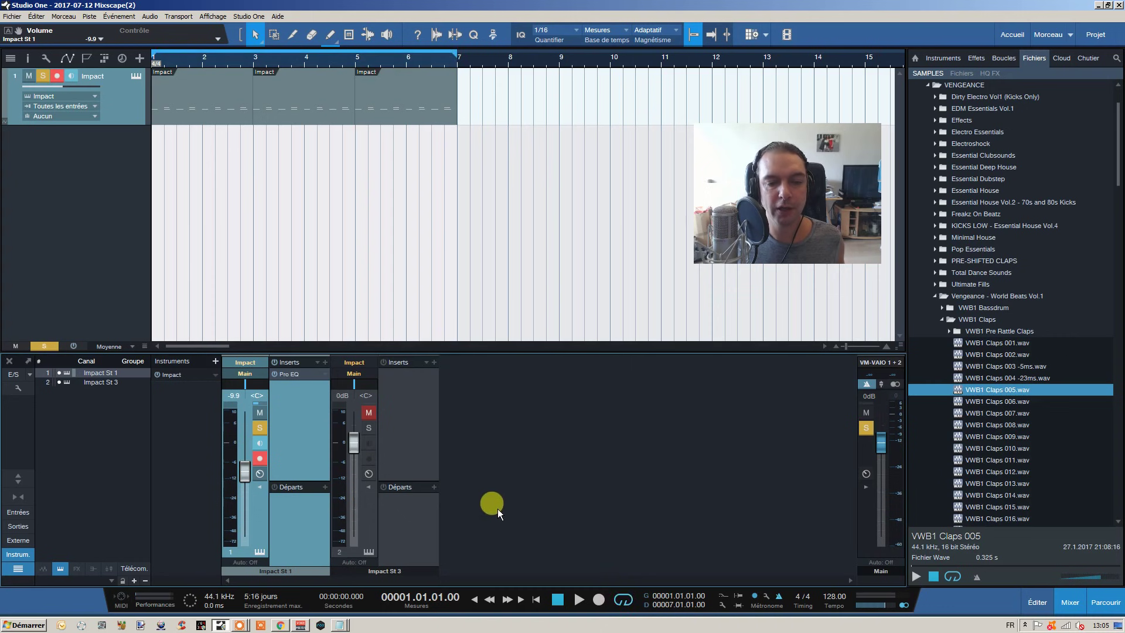
# Step: Open the Pro EQ insert on Impact St 1, move its window clear of the channel inserts, and start playback
pyautogui.click(292, 375)
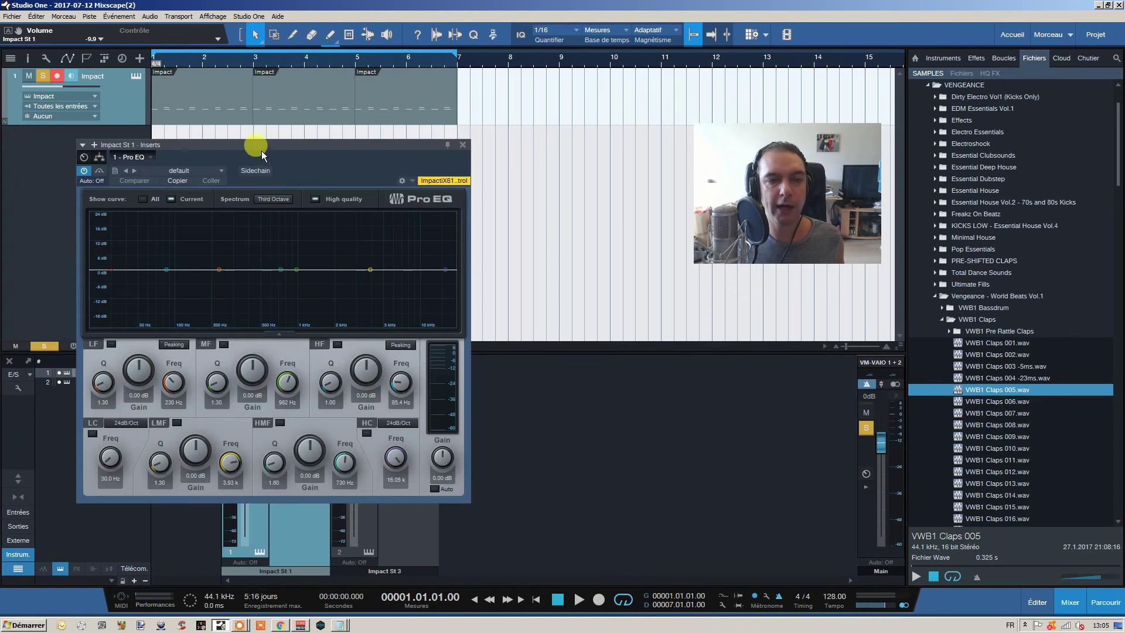
pyautogui.moveTo(262, 155); pyautogui.dragTo(450, 160)
pyautogui.click(477, 598)
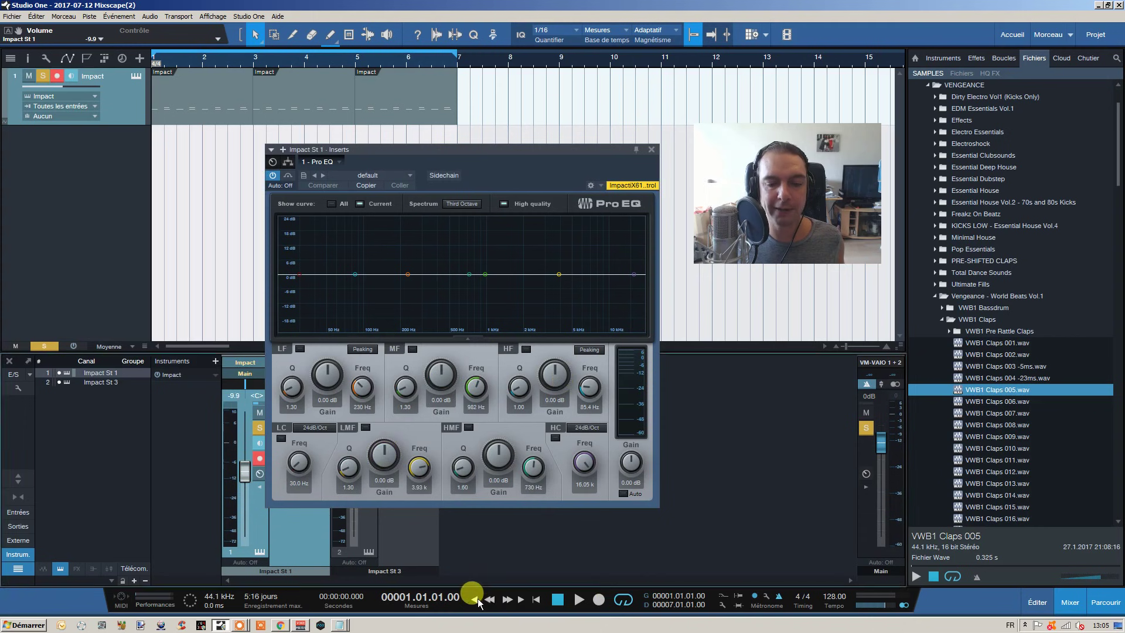
pyautogui.click(579, 599)
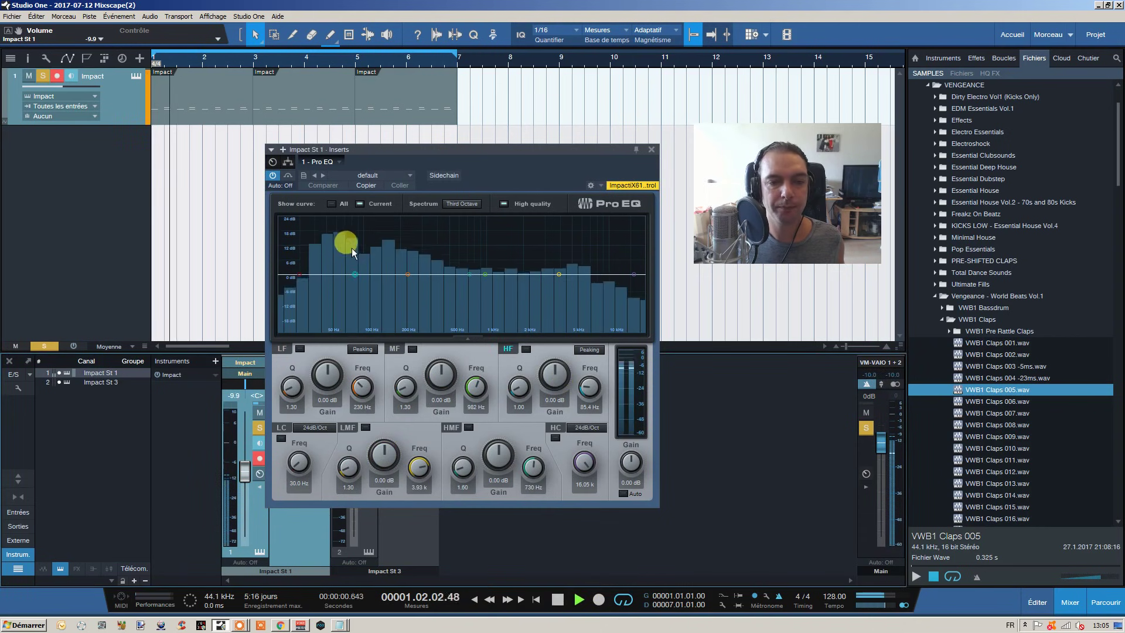
# Step: Enable the 30 Hz low cut, pull the HF band to about -7.76 dB at 369 Hz, and stop playback
pyautogui.click(297, 276)
pyautogui.moveTo(361, 276); pyautogui.dragTo(432, 293)
pyautogui.click(536, 275)
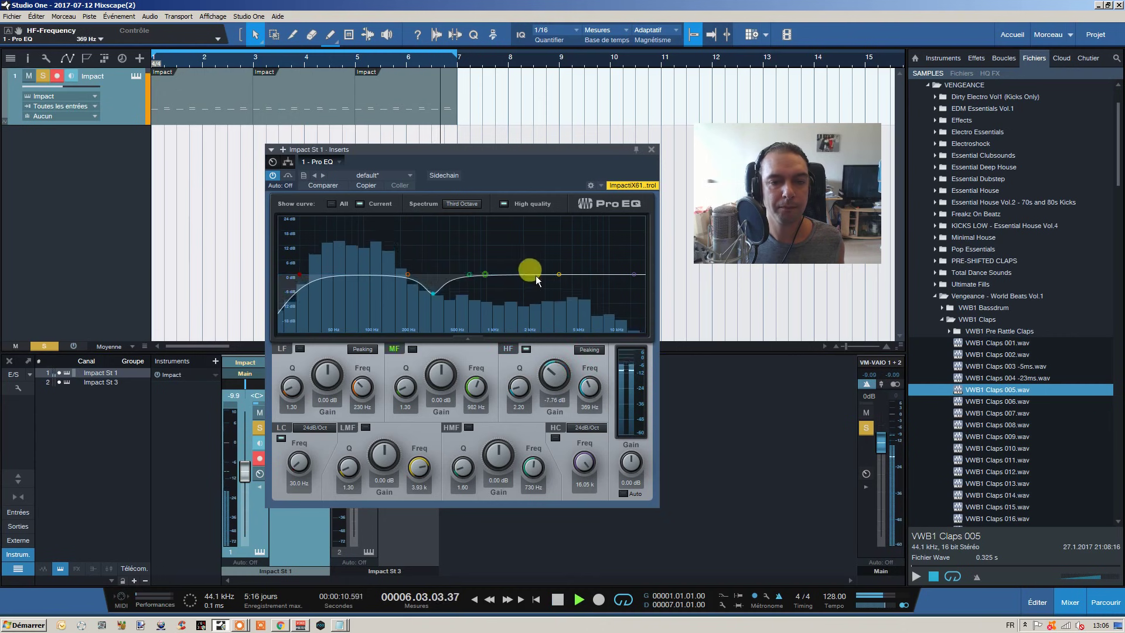
pyautogui.click(558, 597)
# Step: Raise the HF band to about 4.94 dB at 2.24 kHz and the HMF band to about 4.71 dB at 373 Hz
pyautogui.click(471, 275)
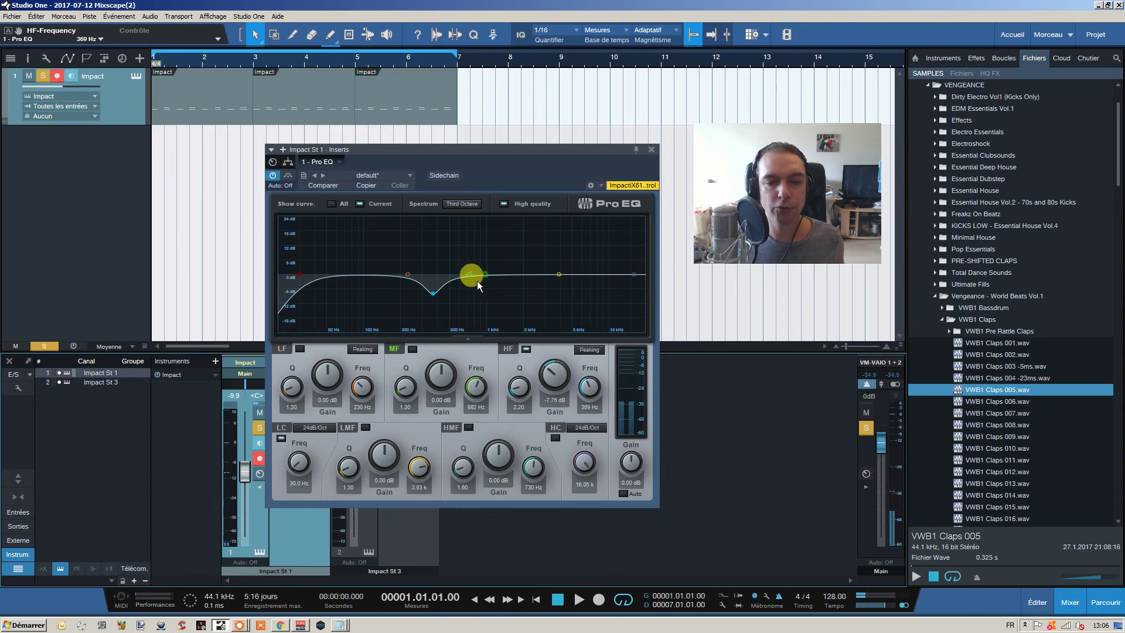
pyautogui.moveTo(476, 280); pyautogui.dragTo(530, 262)
pyautogui.click(437, 296)
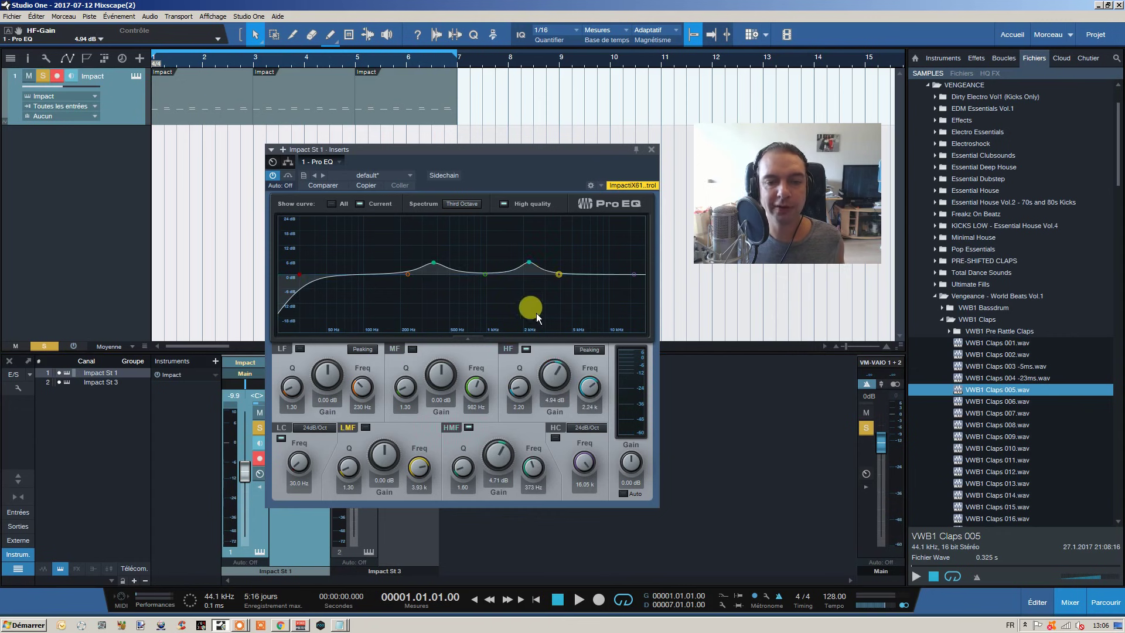
# Step: Change the HF band to Shelf 6dB and place it at about 4.00 dB and 4.53 kHz
pyautogui.click(585, 352)
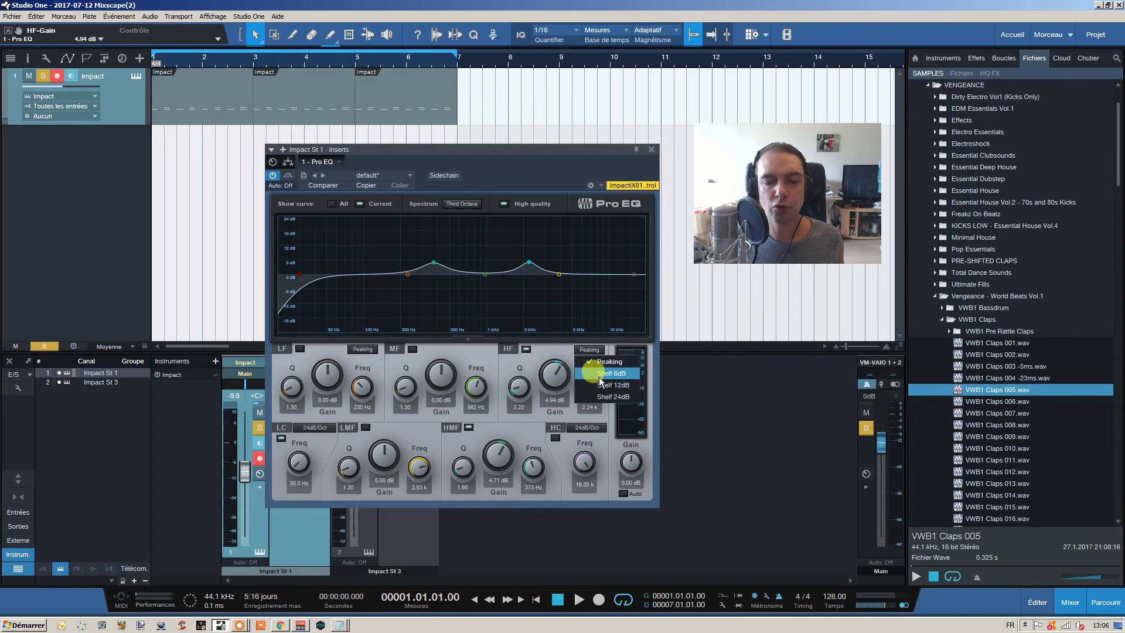
pyautogui.click(599, 378)
pyautogui.moveTo(531, 262); pyautogui.dragTo(566, 264)
# Step: Pull the HMF band to about -8.94 dB at 377 Hz with a Q of 2.50, and close the Pro EQ
pyautogui.click(437, 261)
pyautogui.moveTo(437, 261); pyautogui.dragTo(435, 297)
pyautogui.scroll(3, 435, 294)
pyautogui.scroll(6, 435, 294)
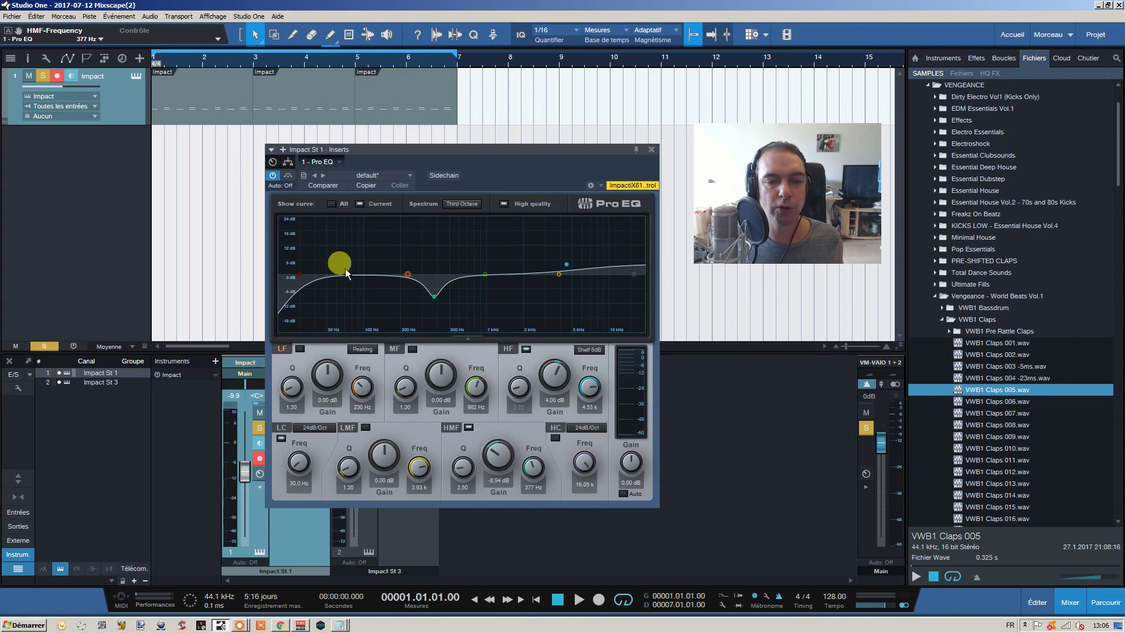
pyautogui.click(651, 150)
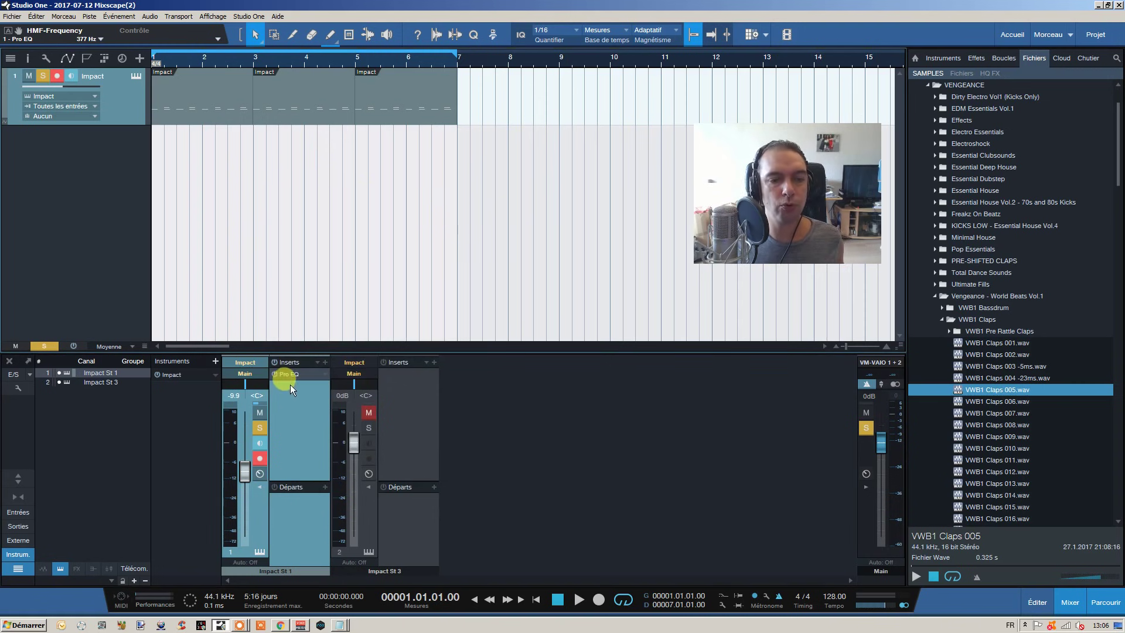
# Step: Search the plug-ins for "doubler" and add Doubler2 Stereo as an insert on the Impact St 3 channel
pyautogui.click(434, 363)
pyautogui.click(478, 26)
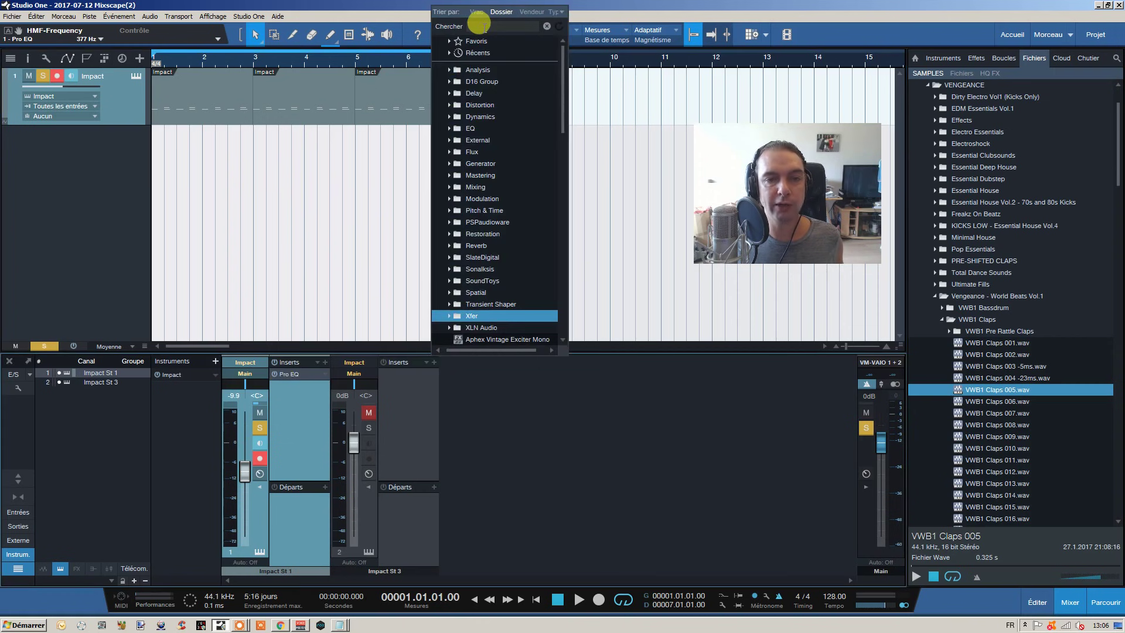
pyautogui.write('doucler')
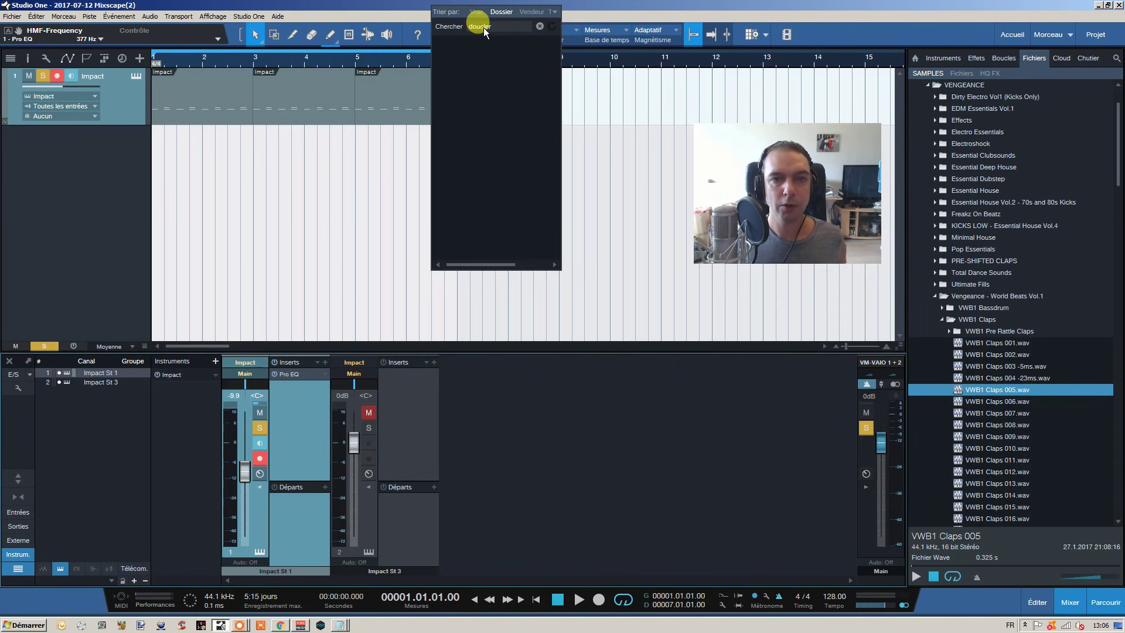
pyautogui.press('BackSpace')
pyautogui.press('BackSpace')
pyautogui.press('BackSpace')
pyautogui.press('BackSpace')
pyautogui.write('bler')
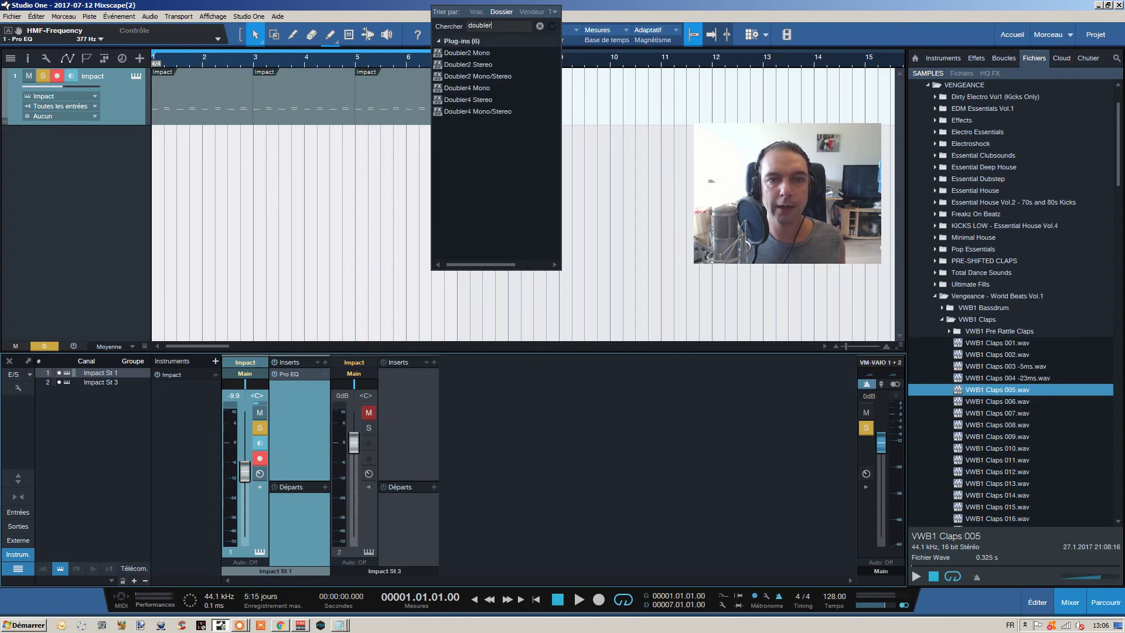
pyautogui.moveTo(485, 71); pyautogui.dragTo(378, 387)
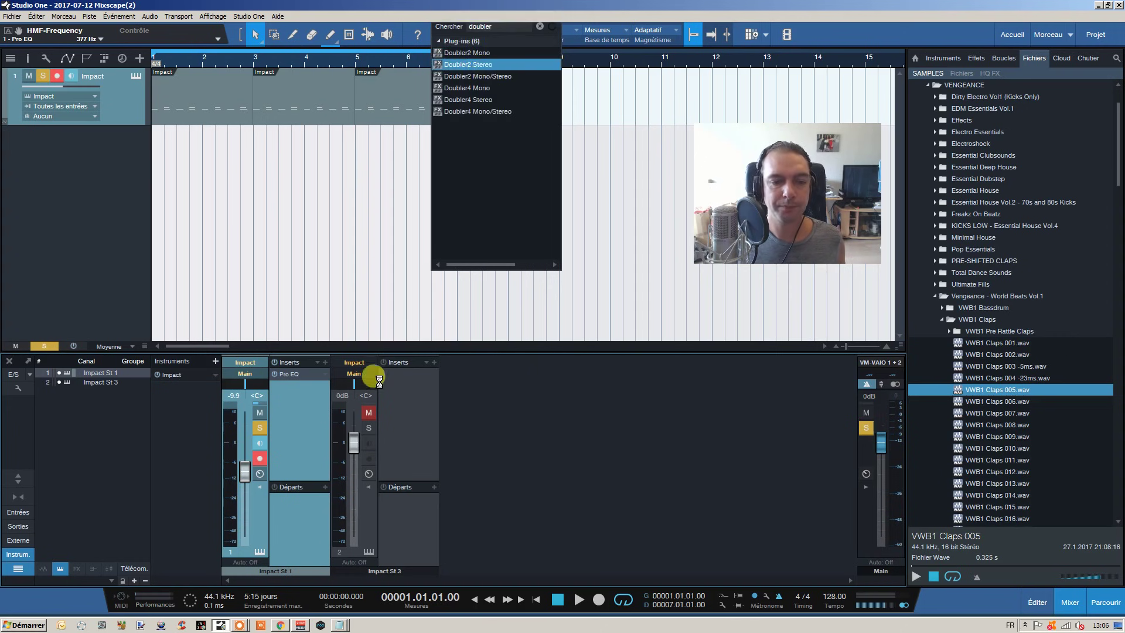
# Step: Solo the Impact St 3 channel, mute Impact St 1, and load Dave Pensado's Pensado Doubler preset in Doubler2 Stereo
pyautogui.click(369, 428)
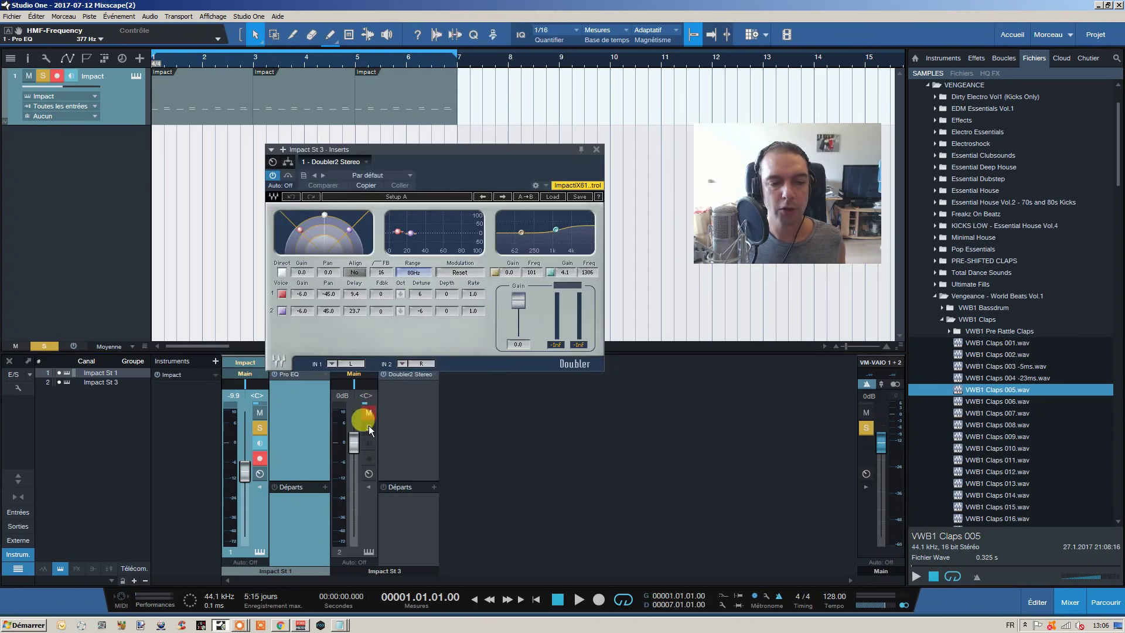
pyautogui.click(259, 412)
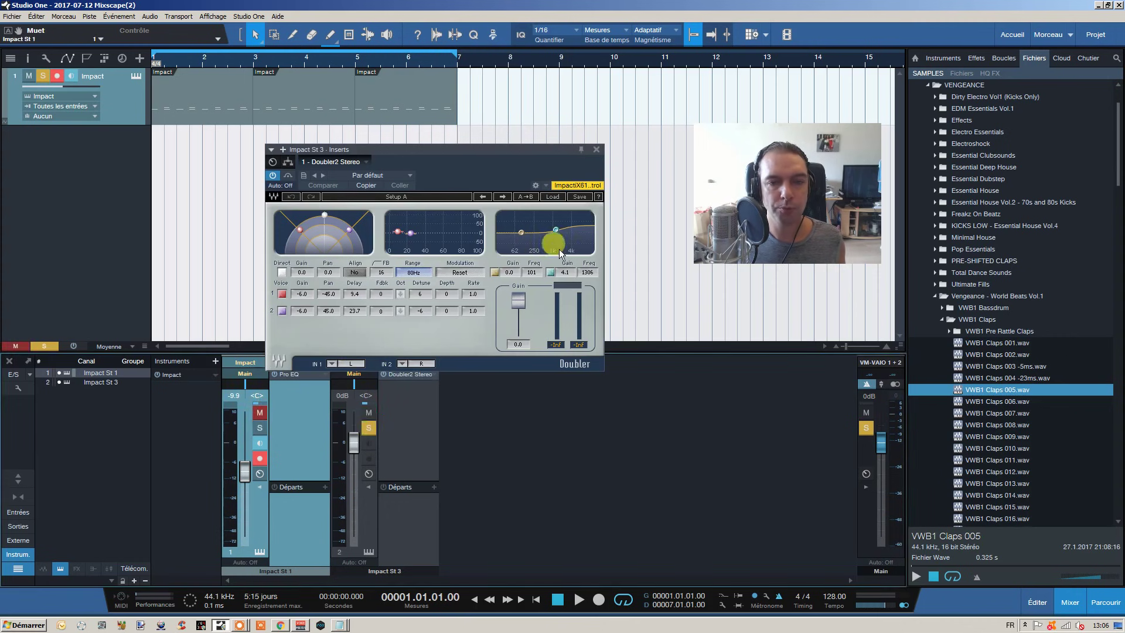
pyautogui.click(552, 197)
pyautogui.moveTo(584, 443)
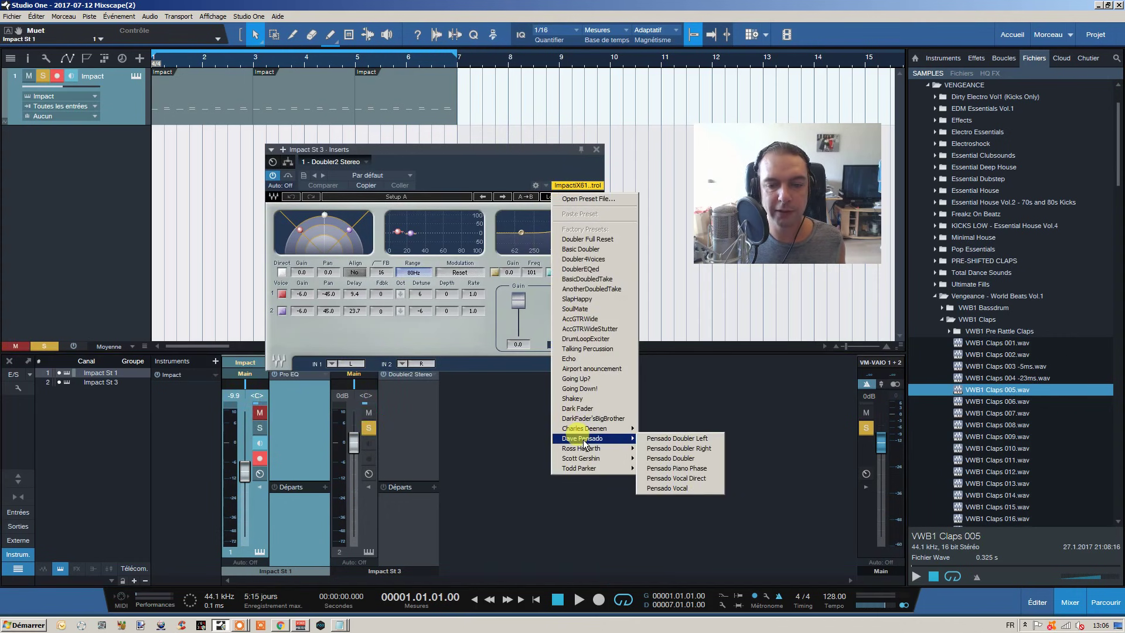
pyautogui.click(653, 458)
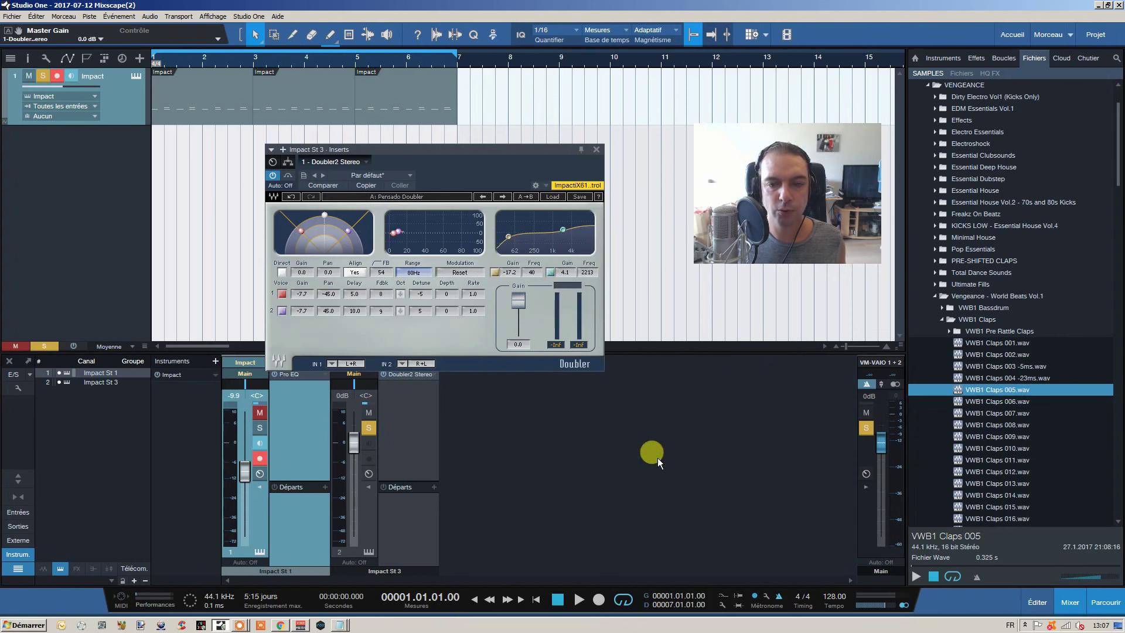
# Step: Set the Doubler's master gain to -1.8 dB during playback, stop the song, and close the plug-in window
pyautogui.click(579, 600)
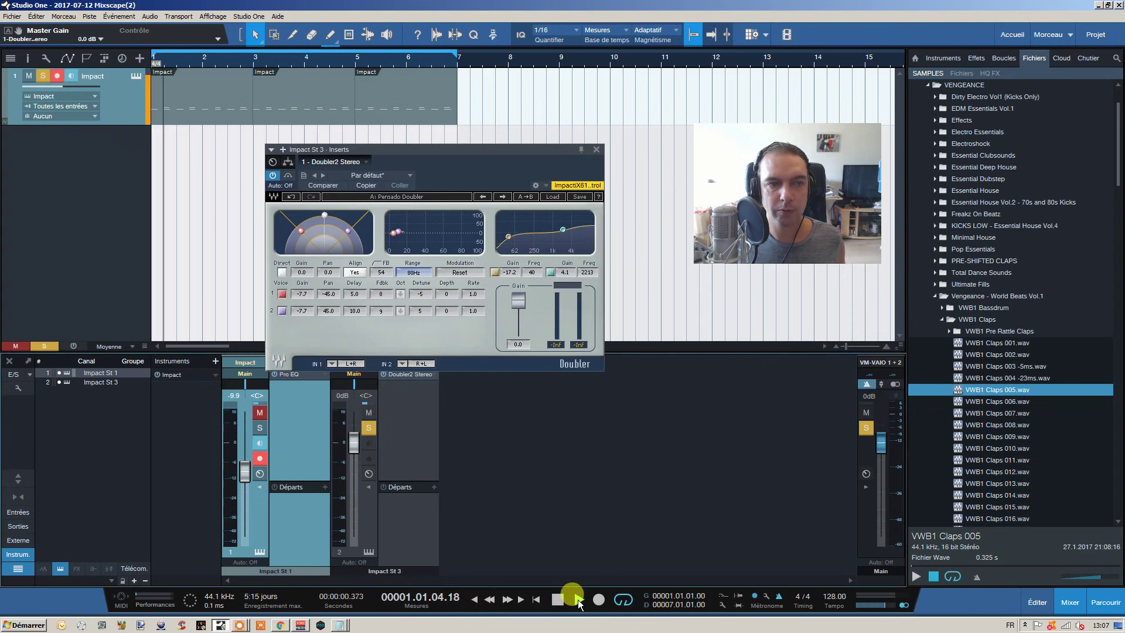
pyautogui.click(525, 320)
pyautogui.moveTo(525, 320); pyautogui.dragTo(523, 326)
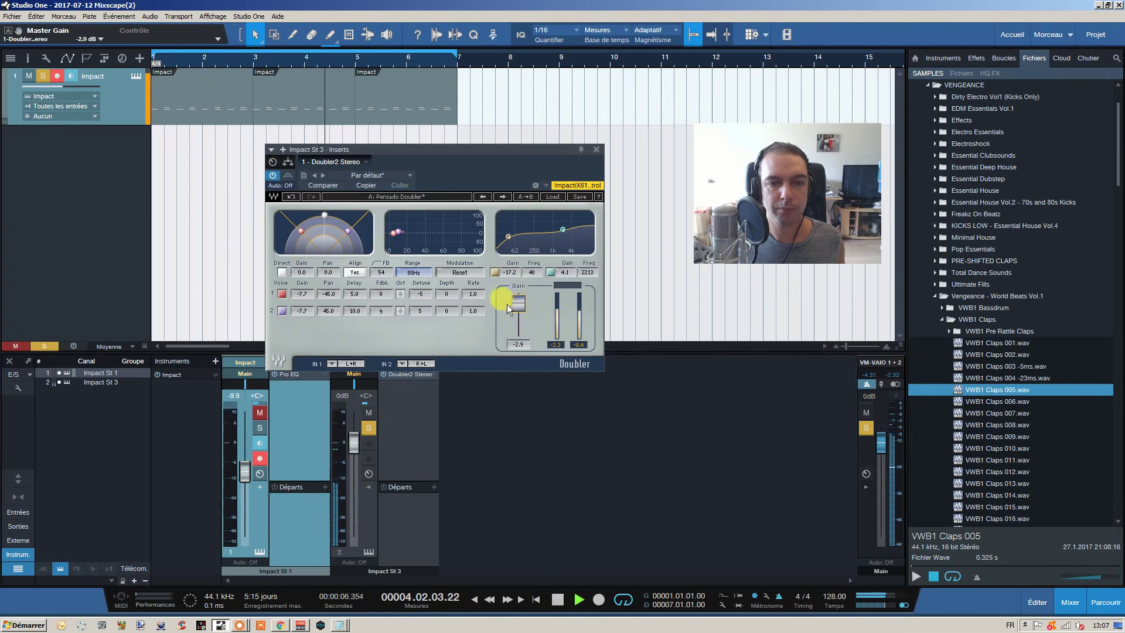
pyautogui.moveTo(510, 322); pyautogui.dragTo(509, 318)
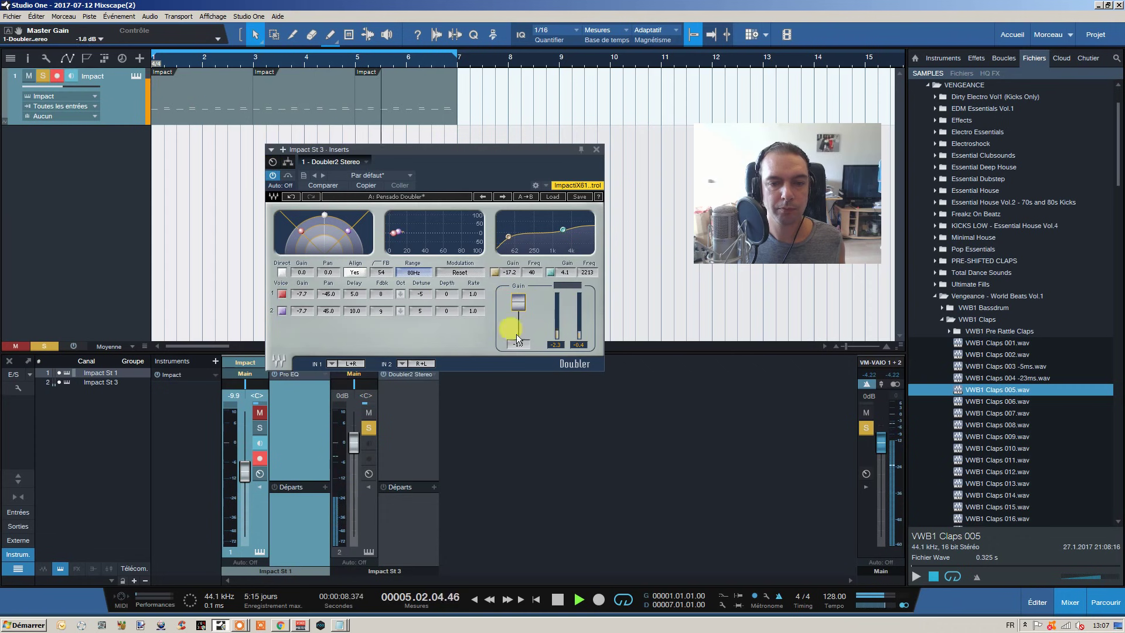
pyautogui.click(556, 599)
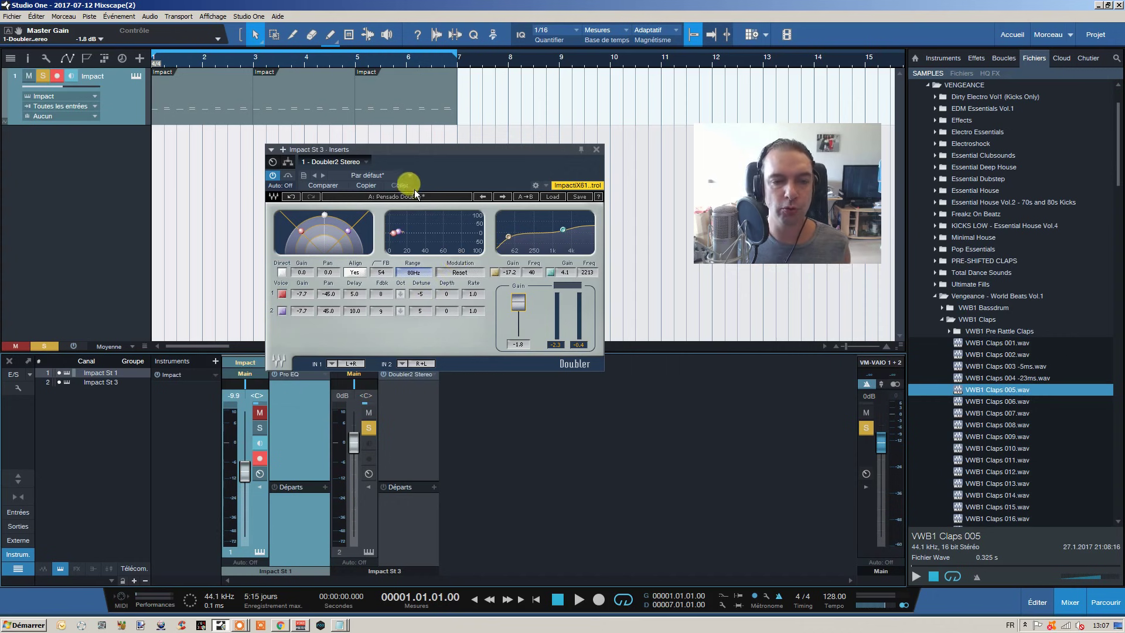
pyautogui.click(597, 149)
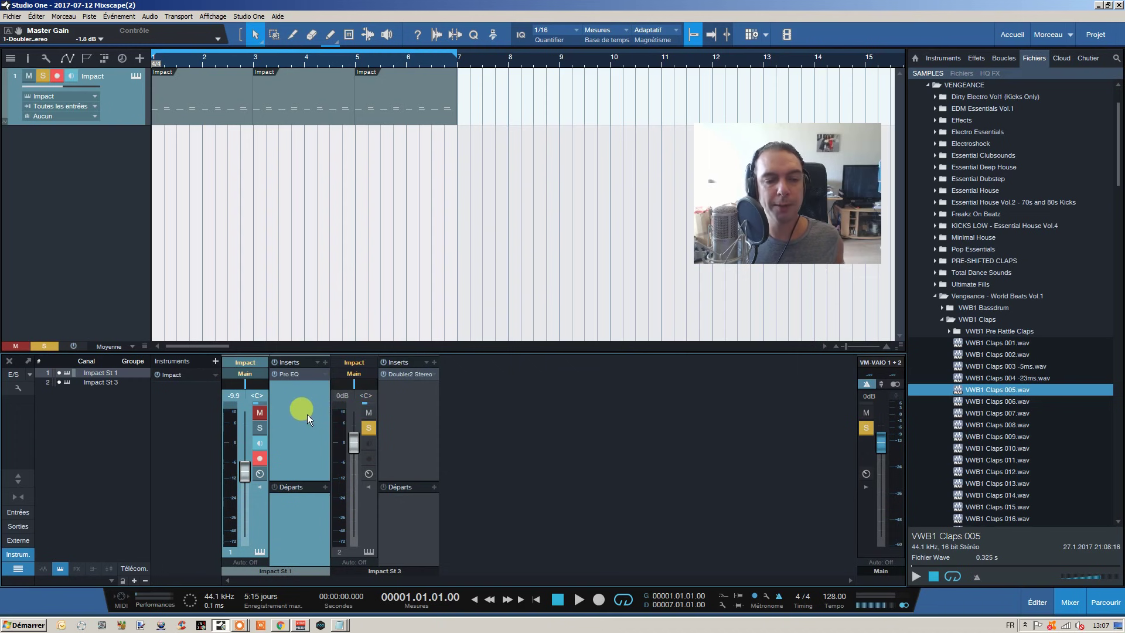
# Step: Select the Impact St 1 and Impact St 3 channels together and add a bus for the selected channels
pyautogui.click(401, 412)
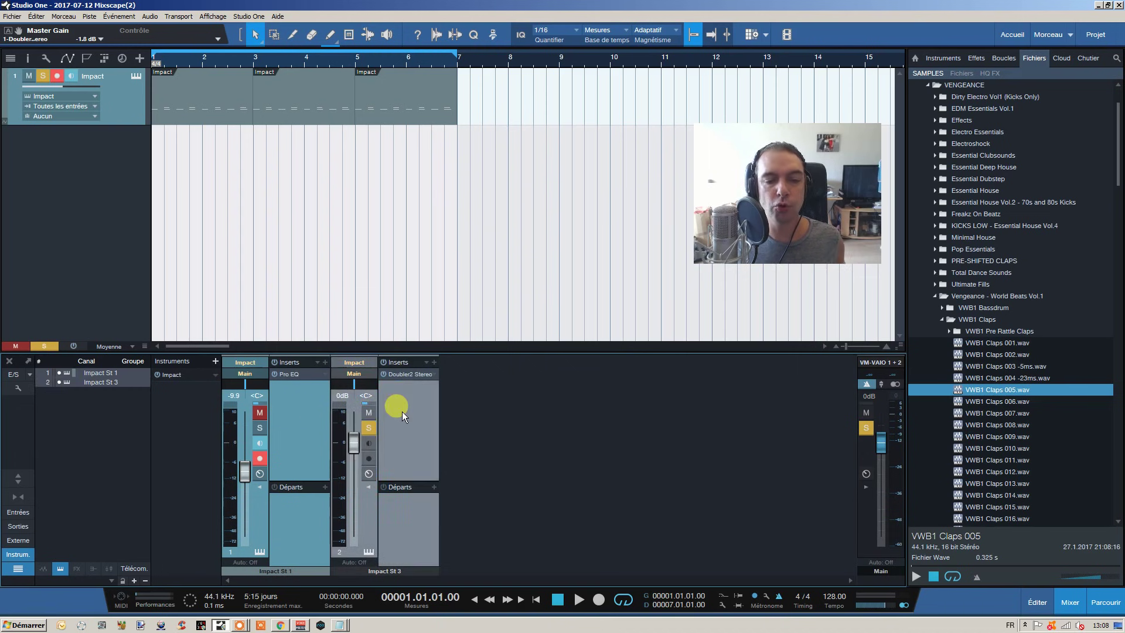
pyautogui.click(297, 423)
pyautogui.click(308, 425)
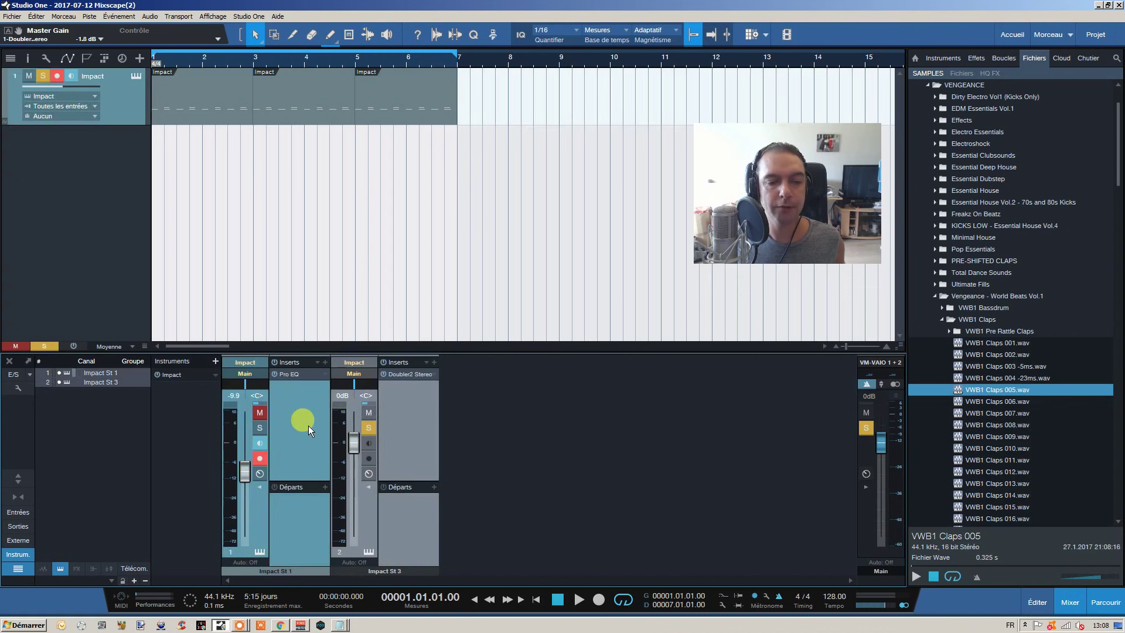
pyautogui.click(394, 420)
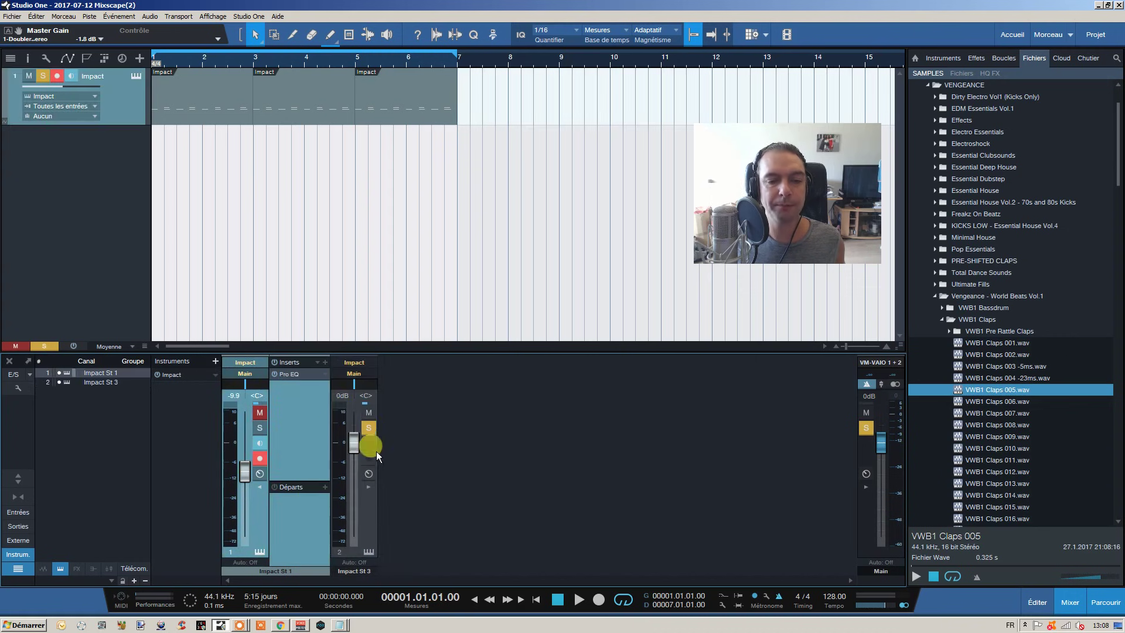
pyautogui.click(370, 490)
pyautogui.click(414, 459)
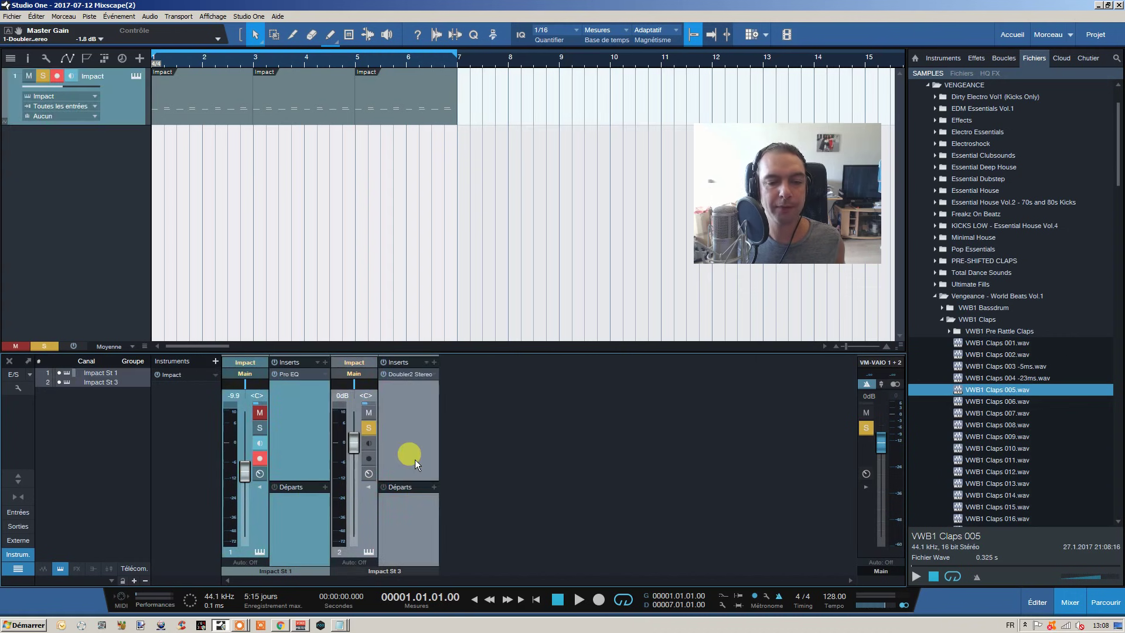
pyautogui.rightClick(398, 404)
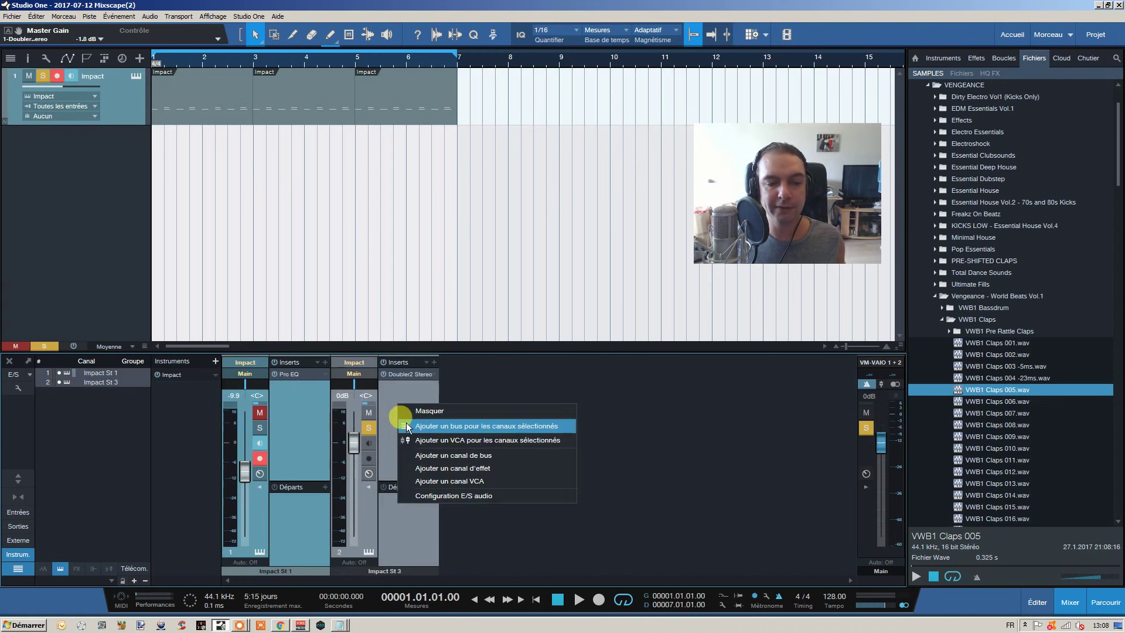
pyautogui.click(477, 430)
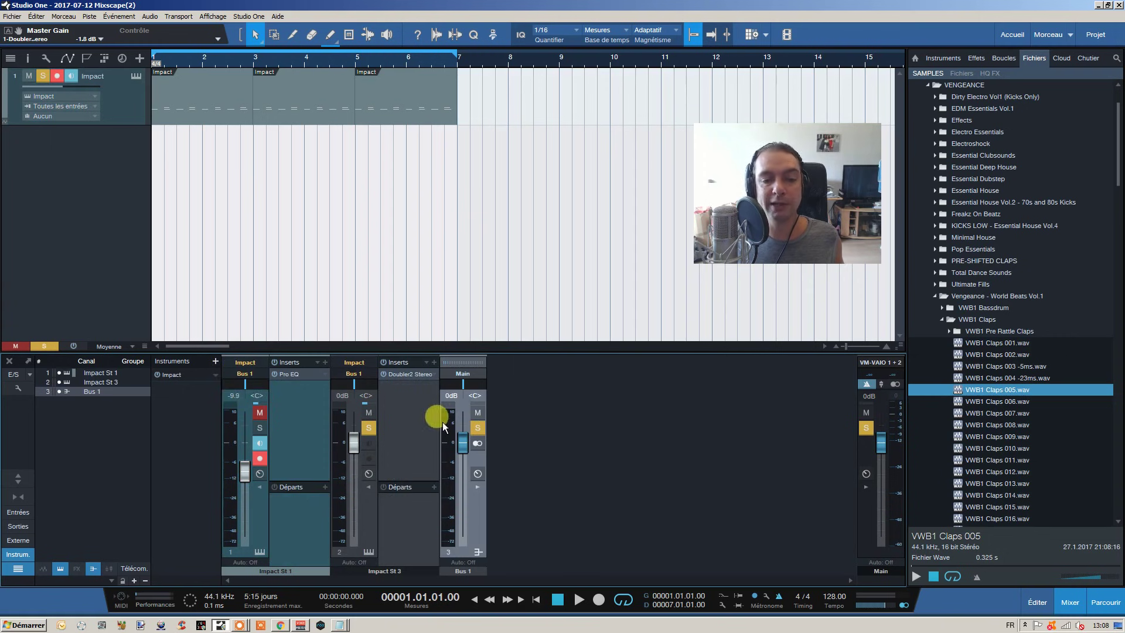
# Step: Expand the Bus 1 channel to show its inserts and sends, and clear all mutes and solos
pyautogui.click(479, 488)
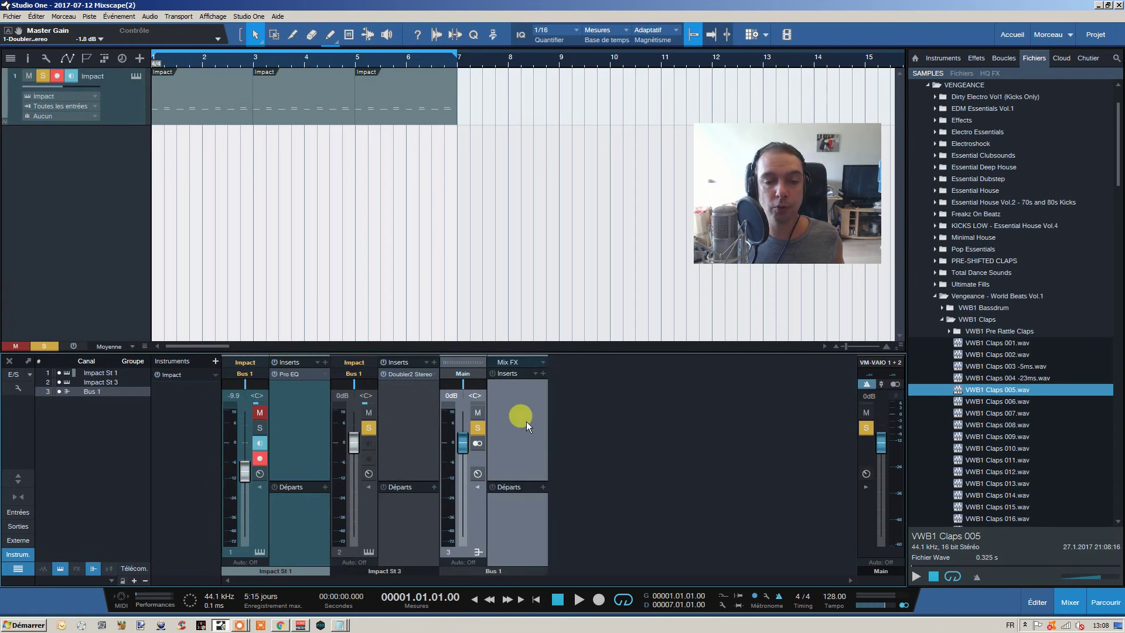
pyautogui.click(577, 603)
pyautogui.click(559, 602)
pyautogui.click(560, 604)
pyautogui.click(15, 345)
pyautogui.click(44, 345)
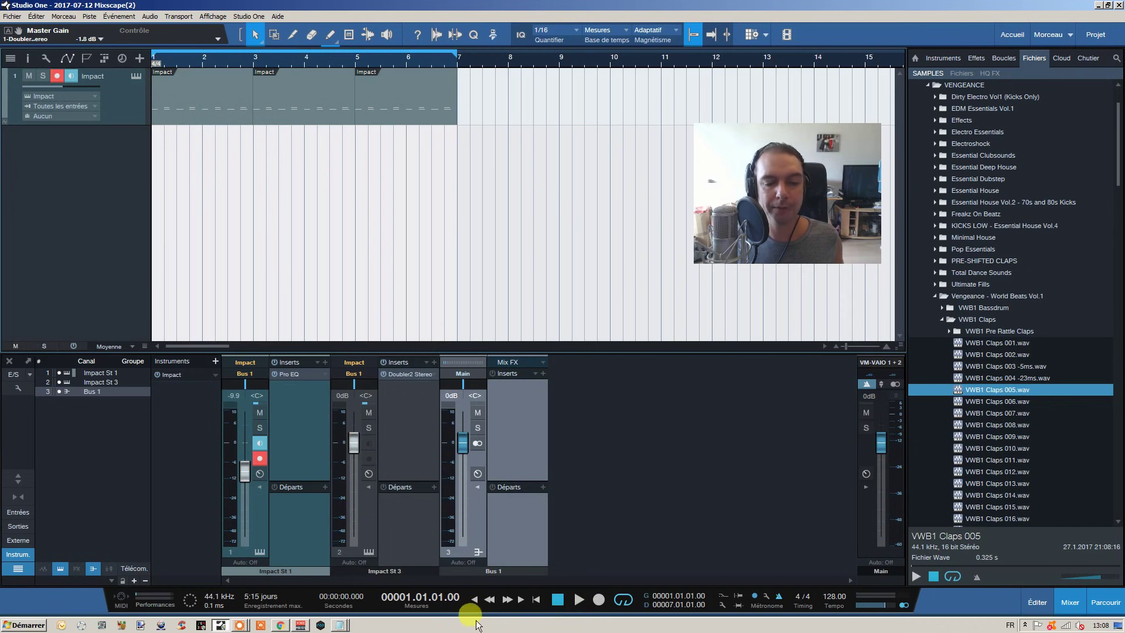
# Step: Try the Bus 1 fader during playback, stop the song, and reset the Bus 1 volume to 0 dB
pyautogui.click(577, 597)
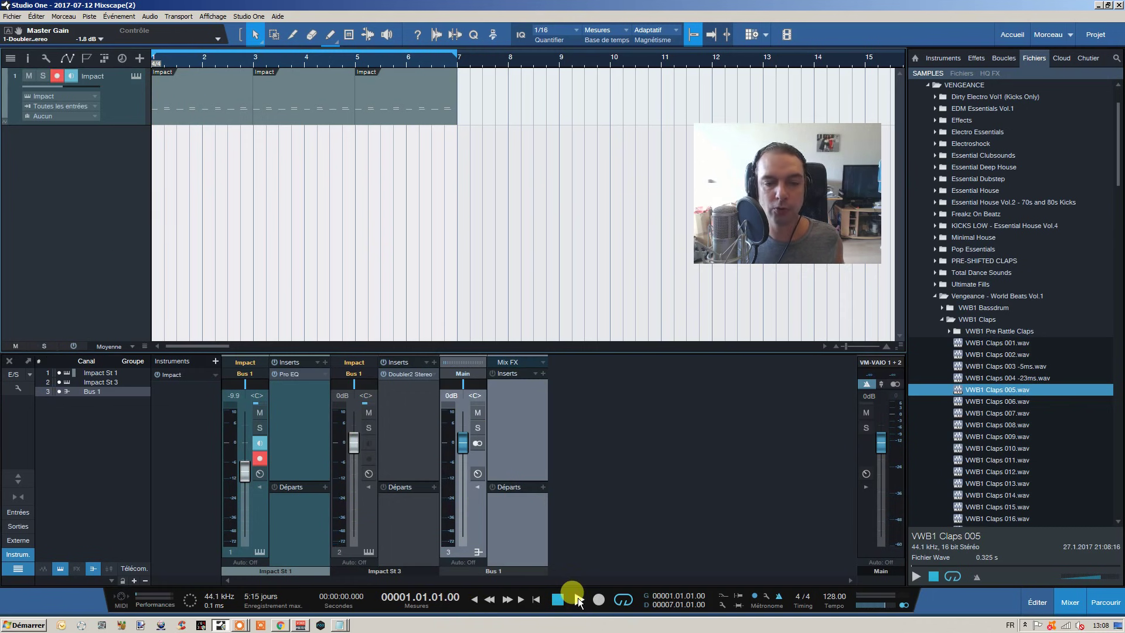
pyautogui.click(478, 474)
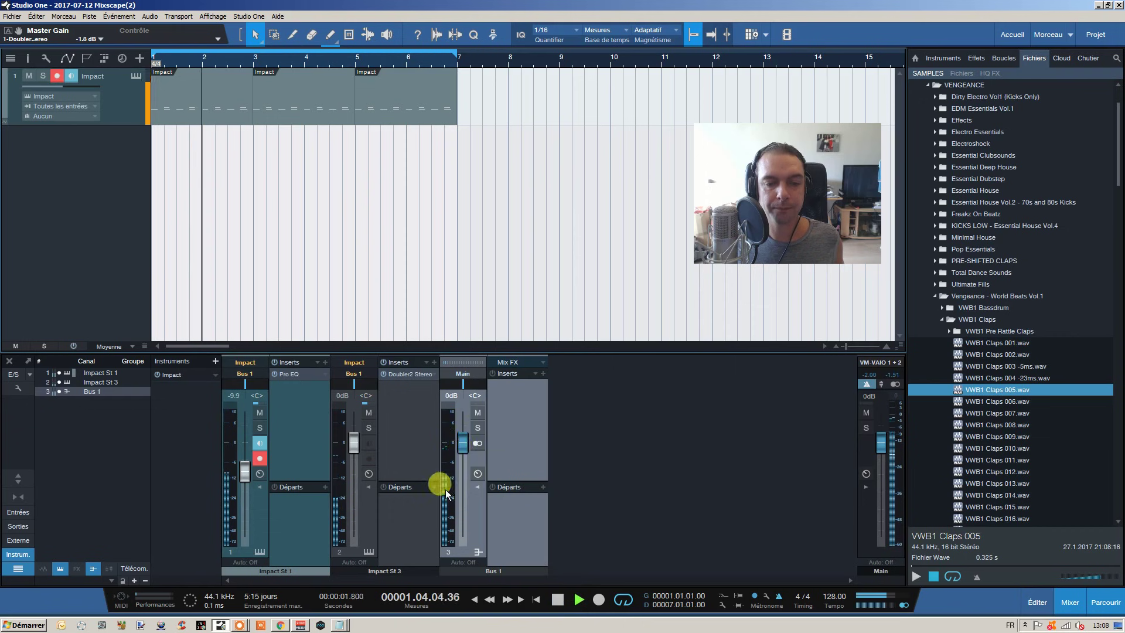
pyautogui.moveTo(462, 448)
pyautogui.mouseDown()
pyautogui.moveTo(476, 518)
pyautogui.moveTo(466, 445)
pyautogui.mouseUp()
pyautogui.click(557, 599)
pyautogui.click(459, 396)
pyautogui.write('0')
pyautogui.press('Return')
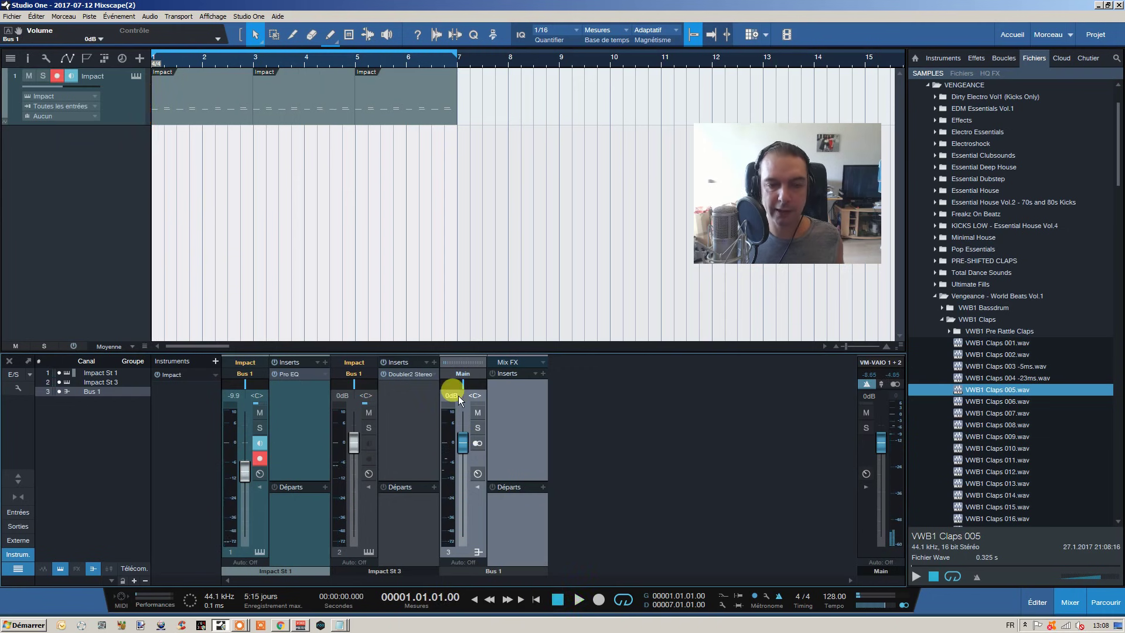
pyautogui.moveTo(353, 384)
pyautogui.mouseDown()
pyautogui.moveTo(342, 395)
pyautogui.moveTo(356, 400)
pyautogui.mouseUp()
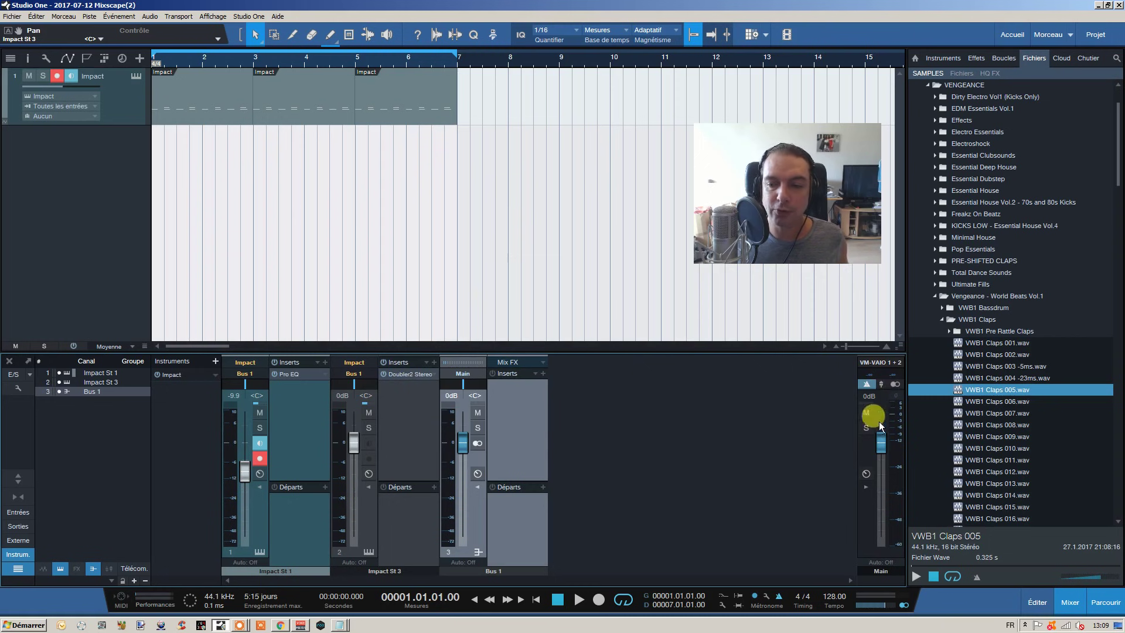
# Step: Expand the Main output channel's insert section and view the plug-in list for its inserts
pyautogui.click(864, 487)
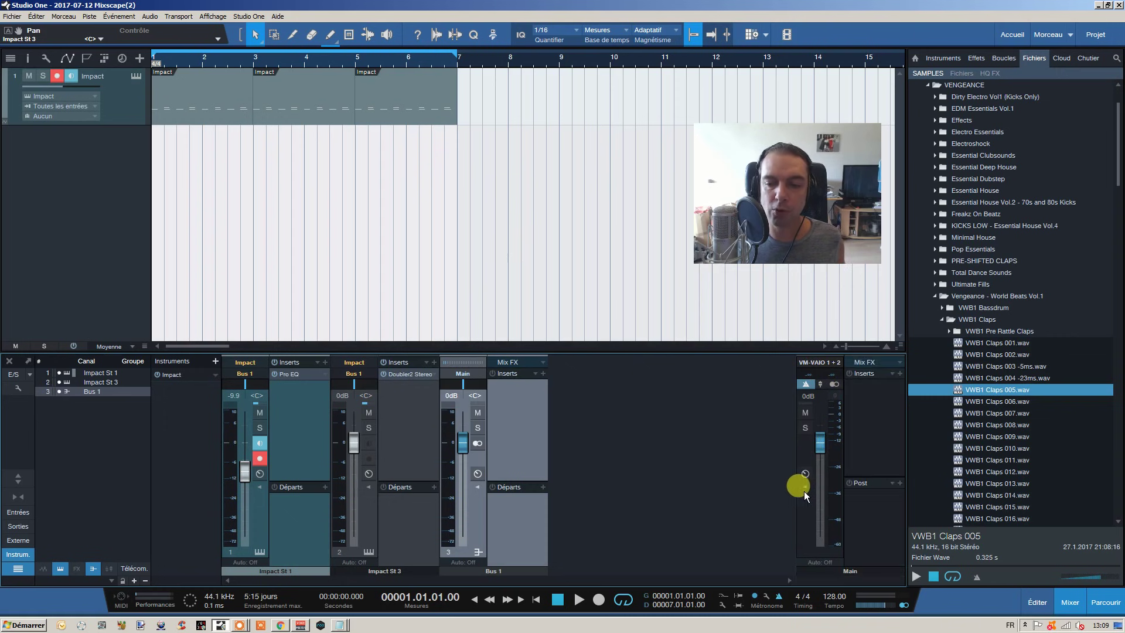
pyautogui.click(900, 374)
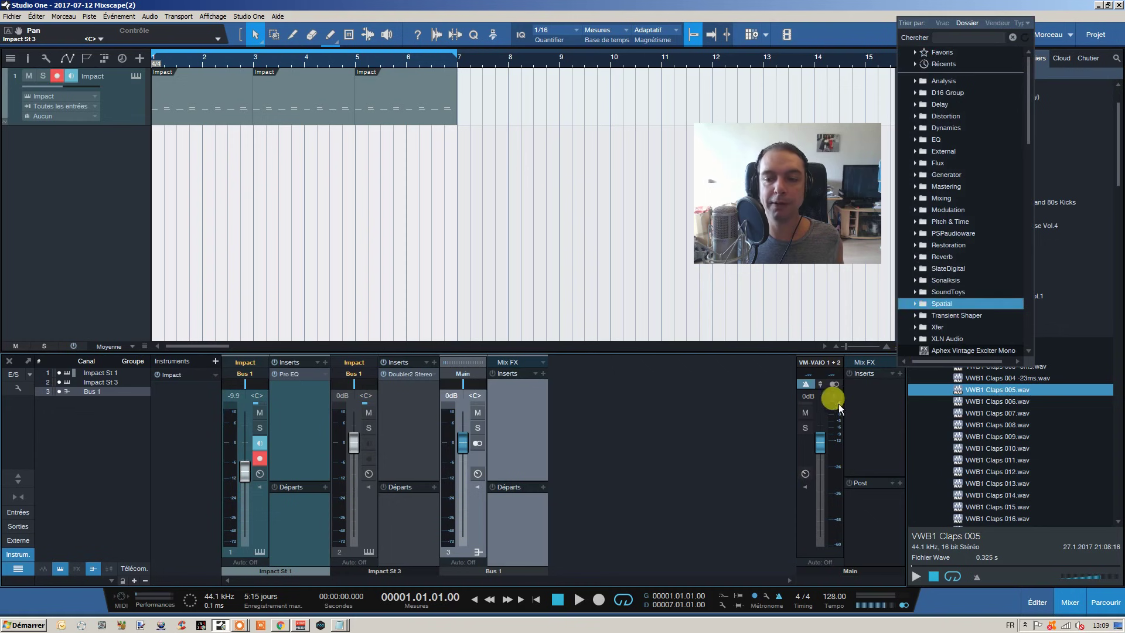
pyautogui.click(652, 420)
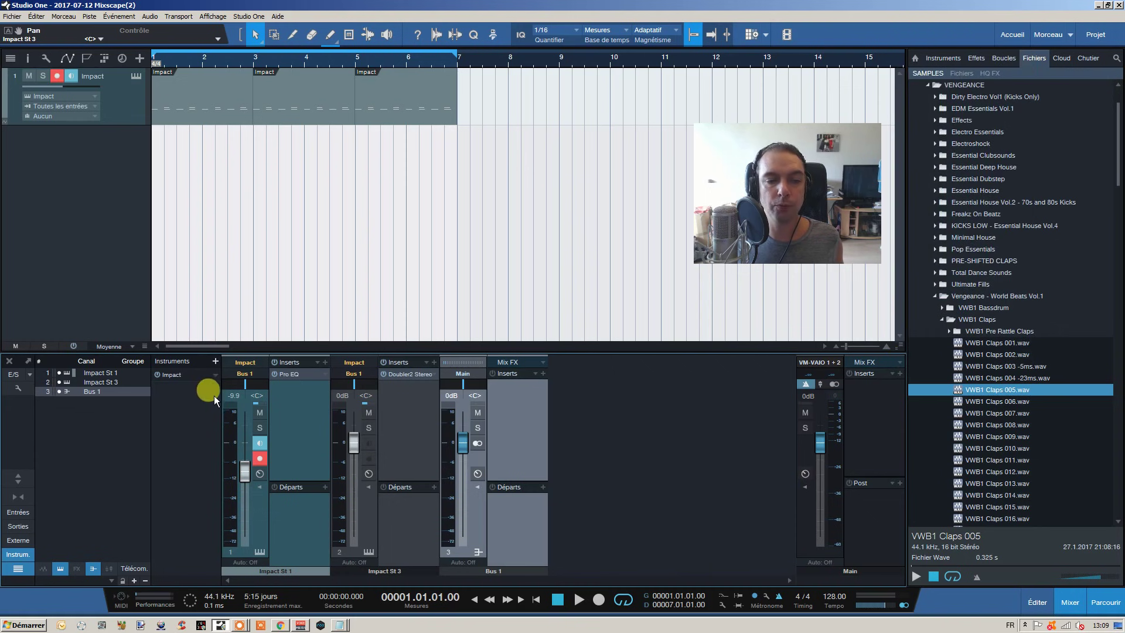
# Step: Examine the Favoris and Récents folders in the plug-in list for the Impact St 1 channel's inserts, and close the list
pyautogui.click(325, 362)
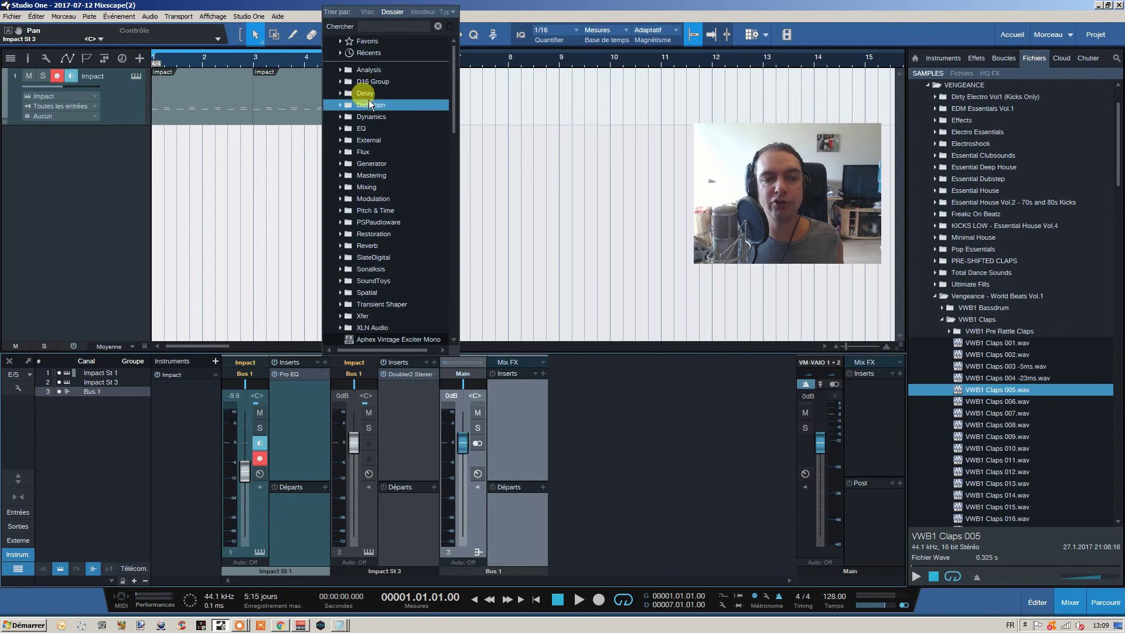
pyautogui.click(337, 41)
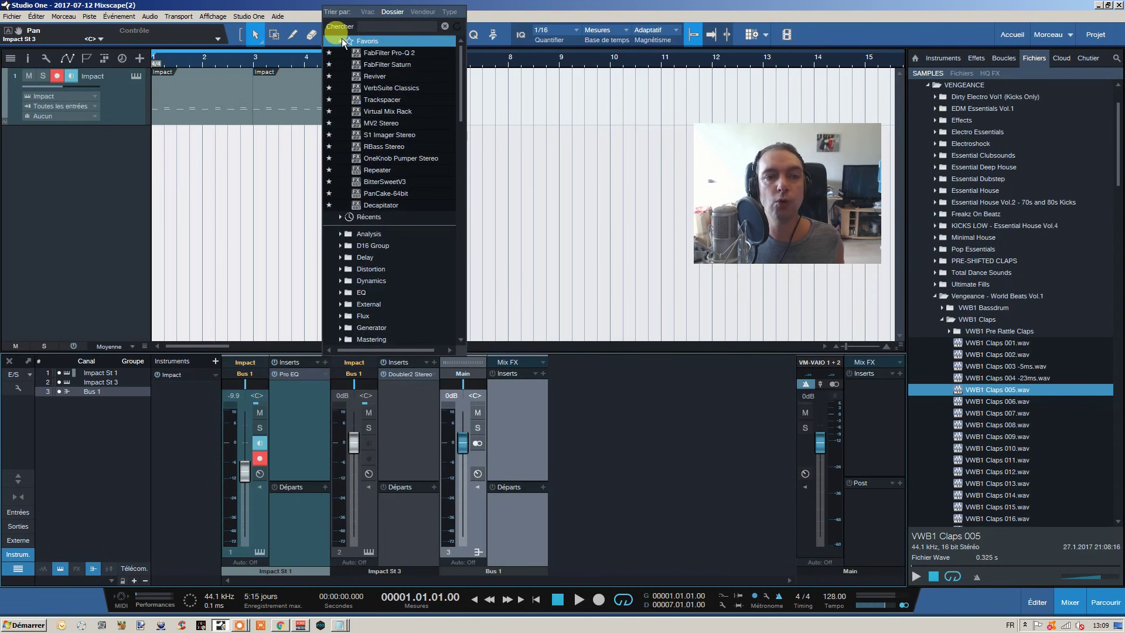
pyautogui.click(341, 40)
pyautogui.click(339, 52)
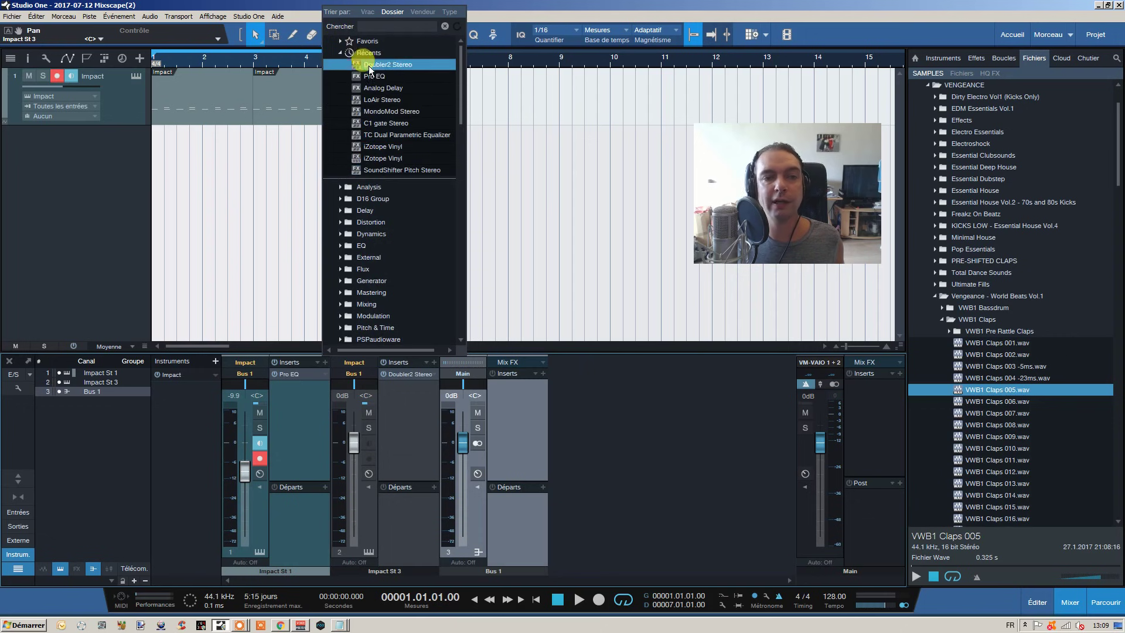
pyautogui.click(339, 52)
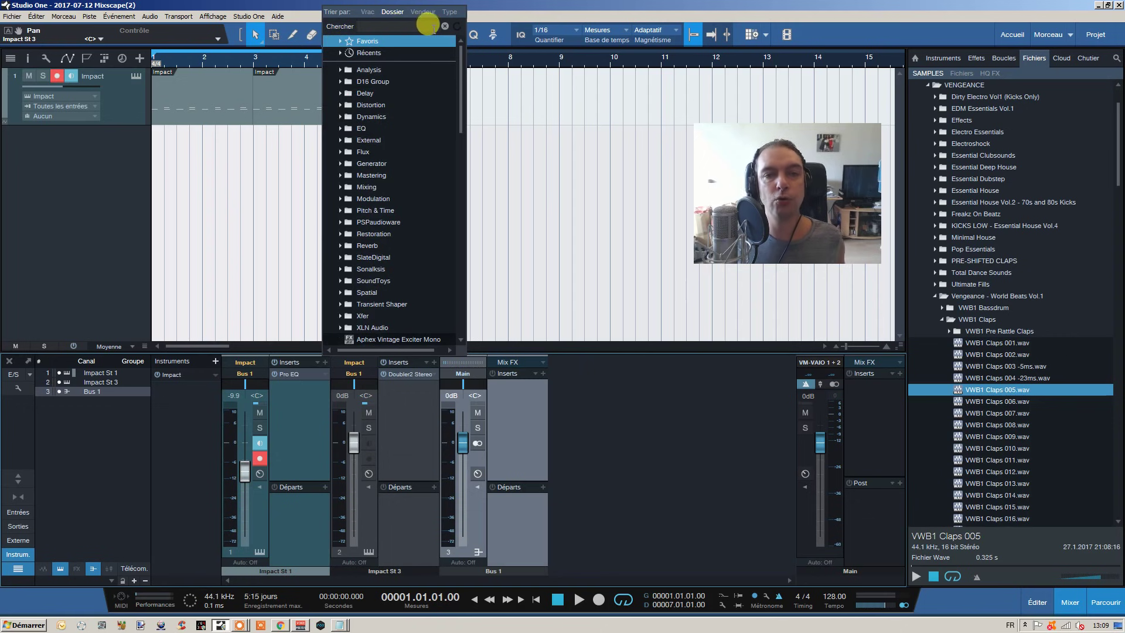
pyautogui.click(580, 219)
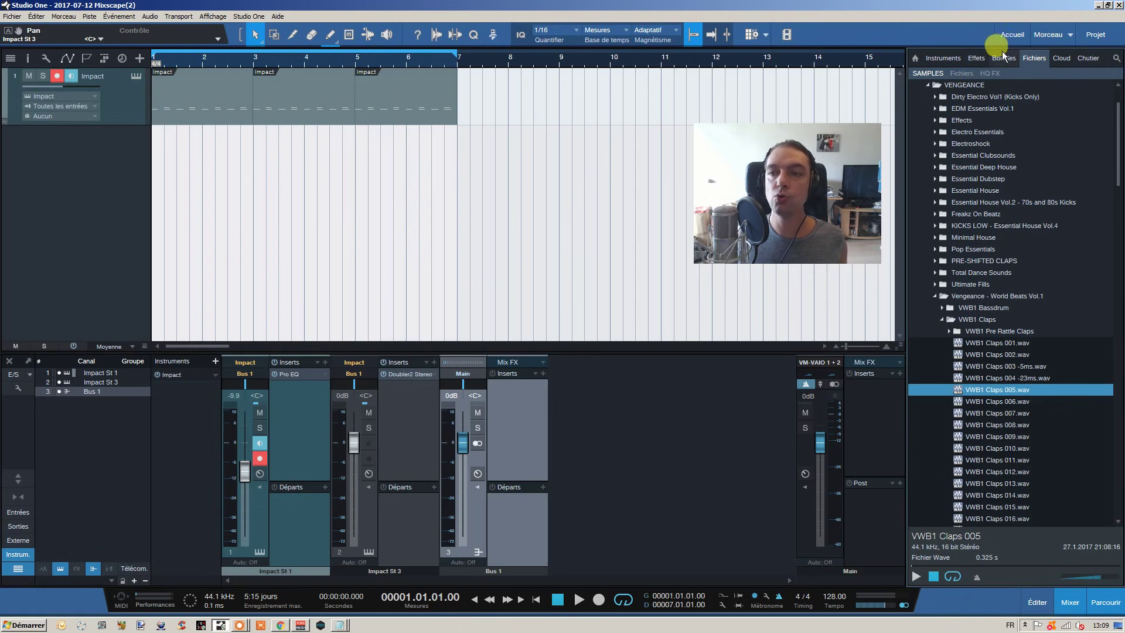
# Step: Add FabFilter Pro-Q 2 from the effects browser's favourites as an insert on Impact St 1, and close its window
pyautogui.click(975, 58)
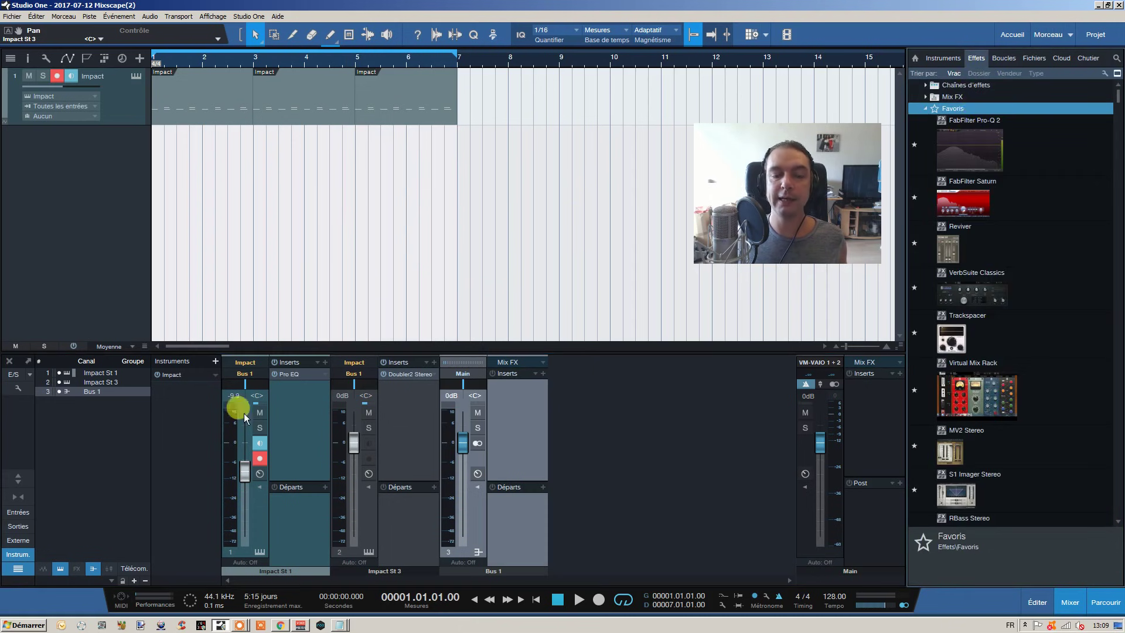
pyautogui.moveTo(989, 141); pyautogui.dragTo(294, 389)
pyautogui.moveTo(531, 153); pyautogui.dragTo(382, 150)
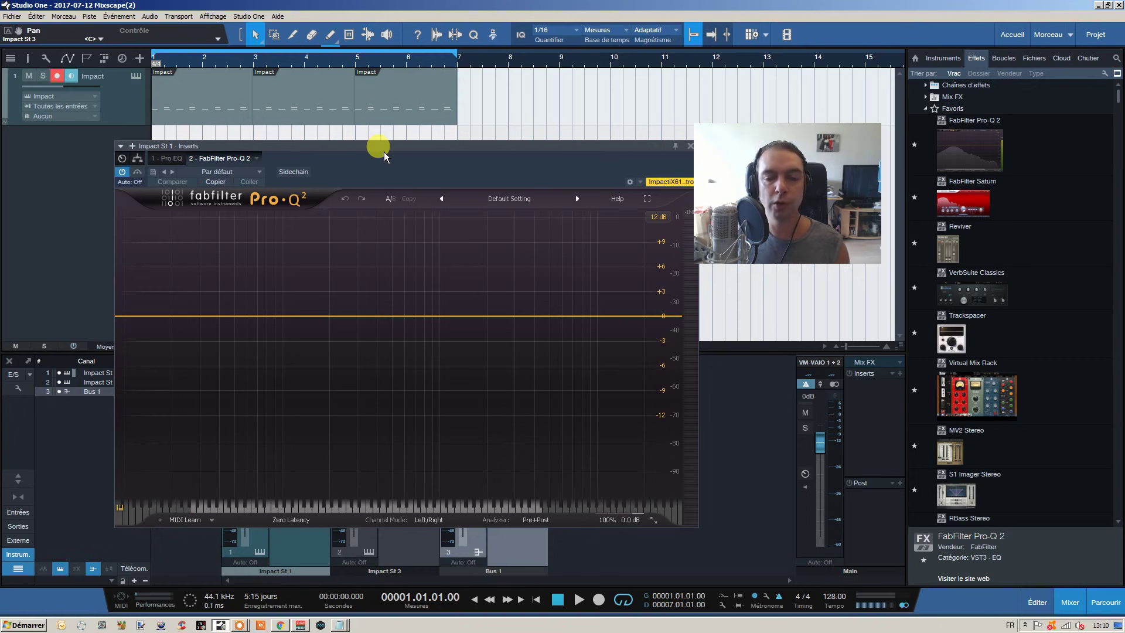
pyautogui.moveTo(379, 148); pyautogui.dragTo(360, 127)
pyautogui.click(688, 124)
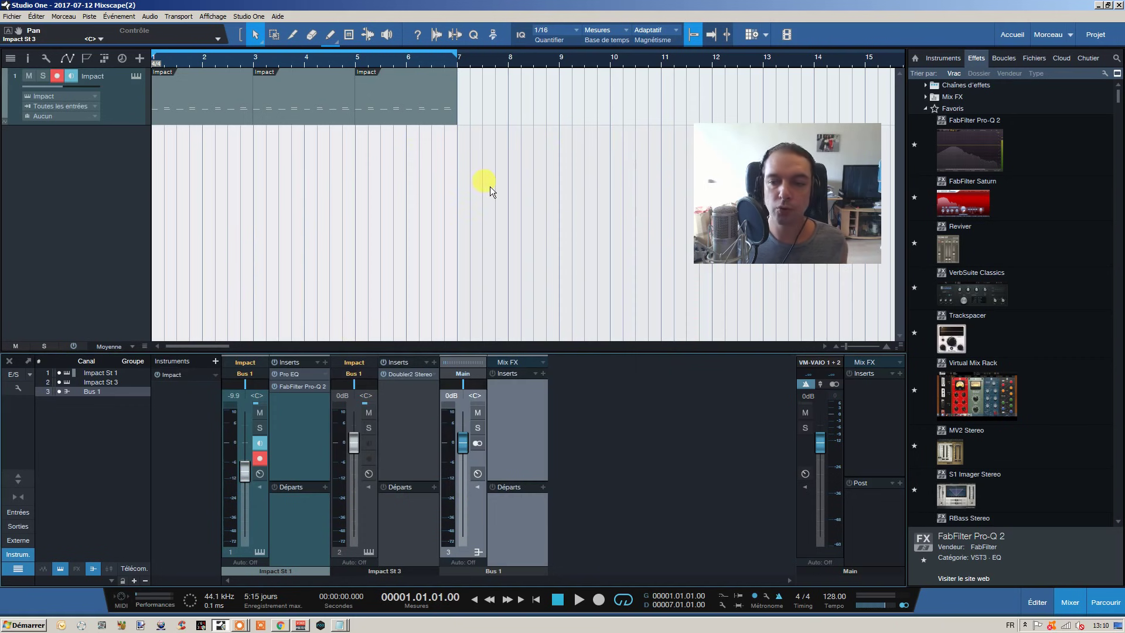
# Step: Collapse the Favoris folder in the effects browser
pyautogui.doubleClick(936, 111)
pyautogui.click(310, 404)
pyautogui.moveTo(309, 404); pyautogui.dragTo(532, 258)
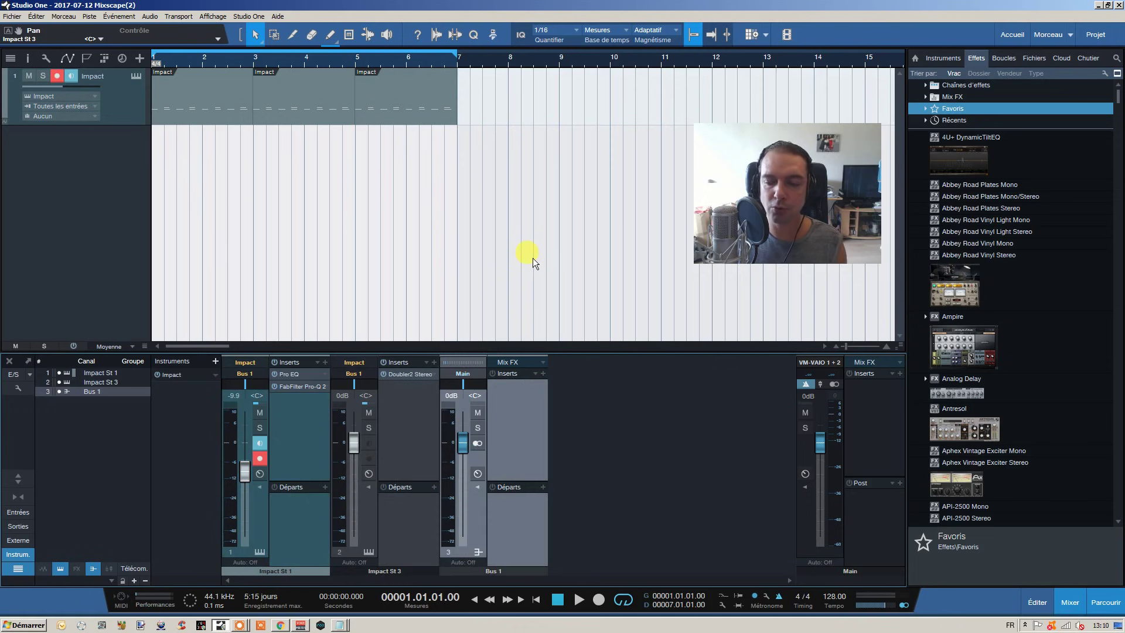